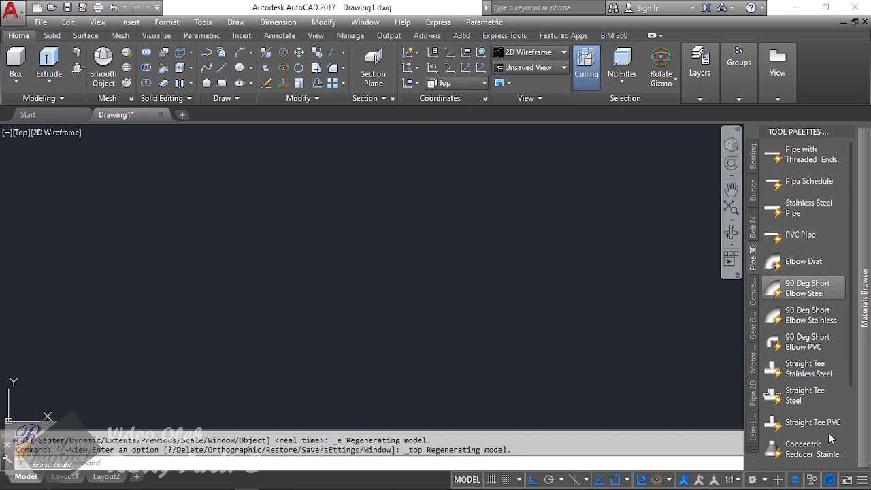
# Insert a PVC Pipe block from the Pipa 3D palette near the middle of the drawing area.
pyautogui.click(807, 307)
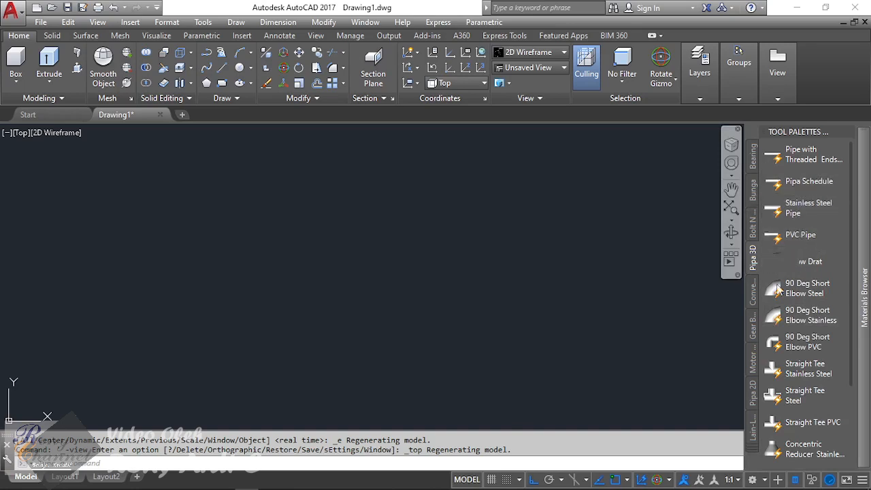
pyautogui.click(793, 236)
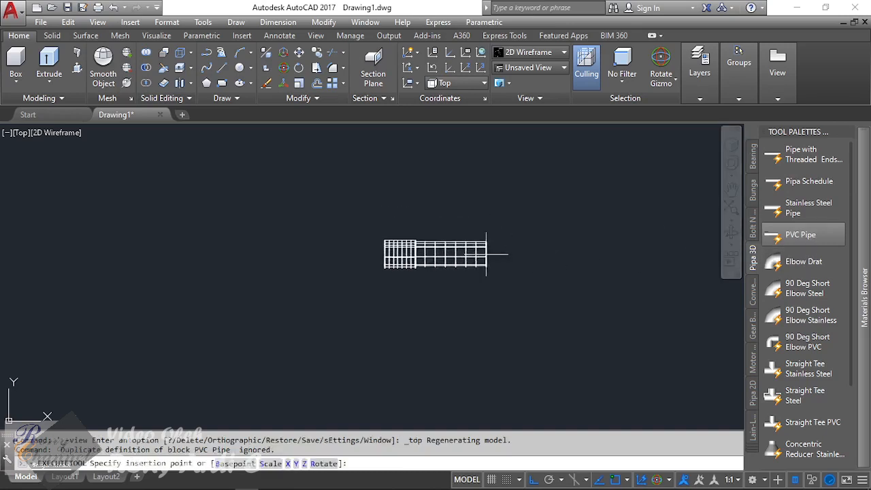
pyautogui.click(468, 245)
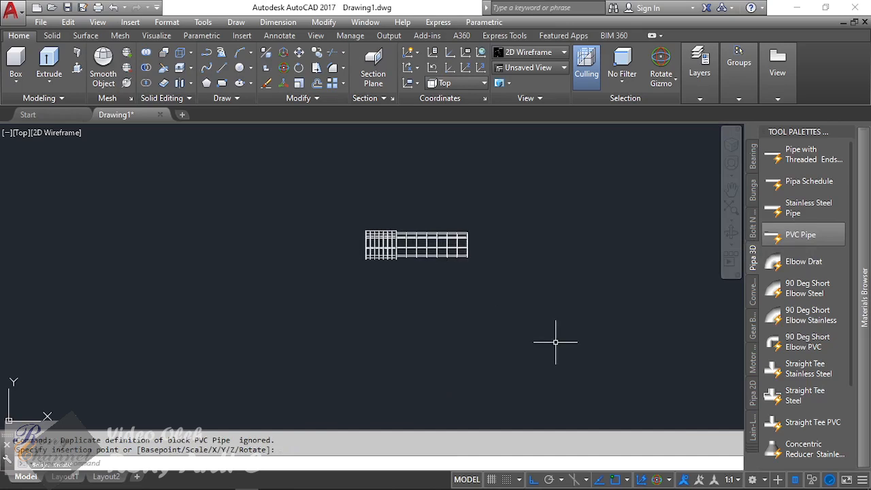
# Set the visual style to Conceptual and the view to SW Isometric.
pyautogui.click(62, 133)
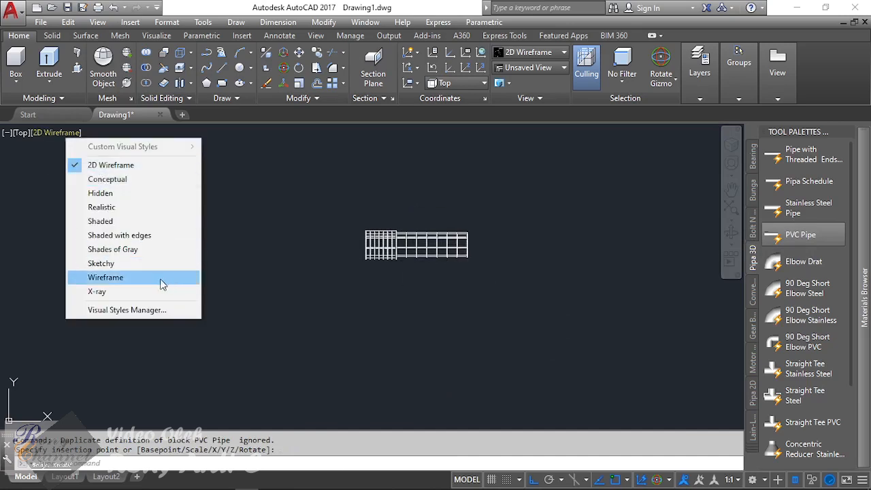
pyautogui.click(131, 181)
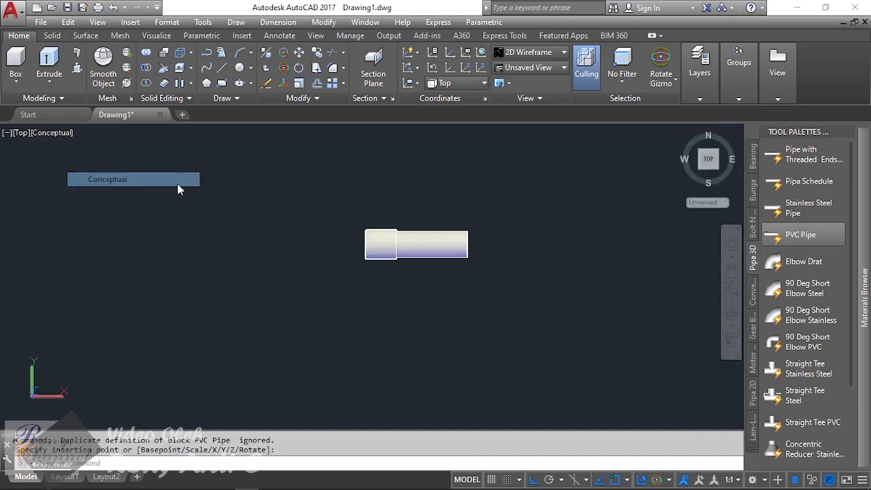
pyautogui.click(21, 134)
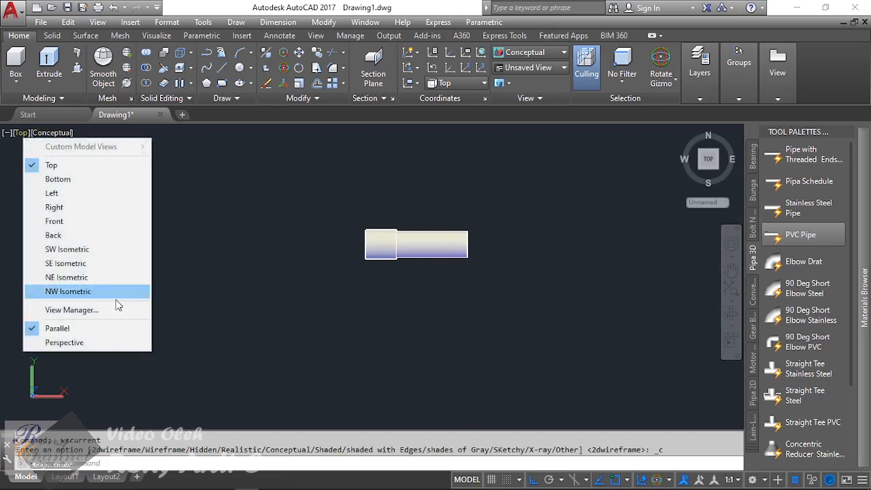
pyautogui.click(100, 249)
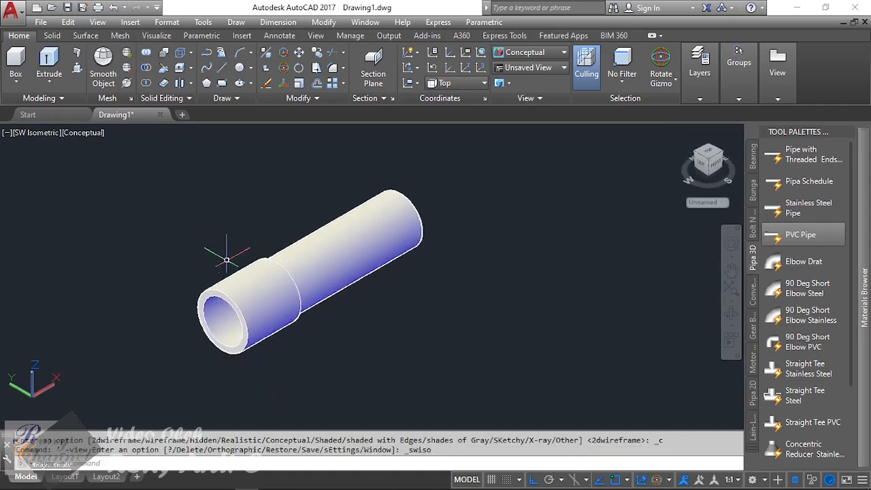
# Examine the PVC pipe's block properties table for its available sizes and Shock variants without changing anything.
pyautogui.click(288, 242)
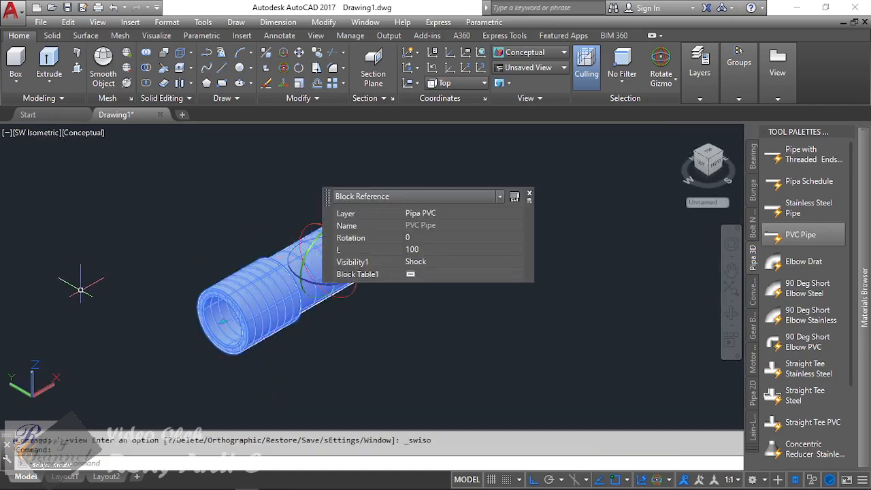
pyautogui.scroll(-2, 80, 290)
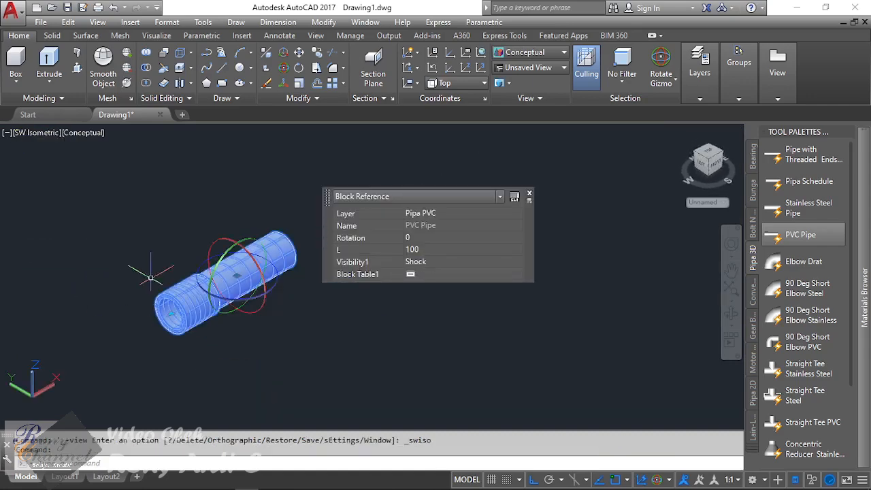
pyautogui.click(410, 274)
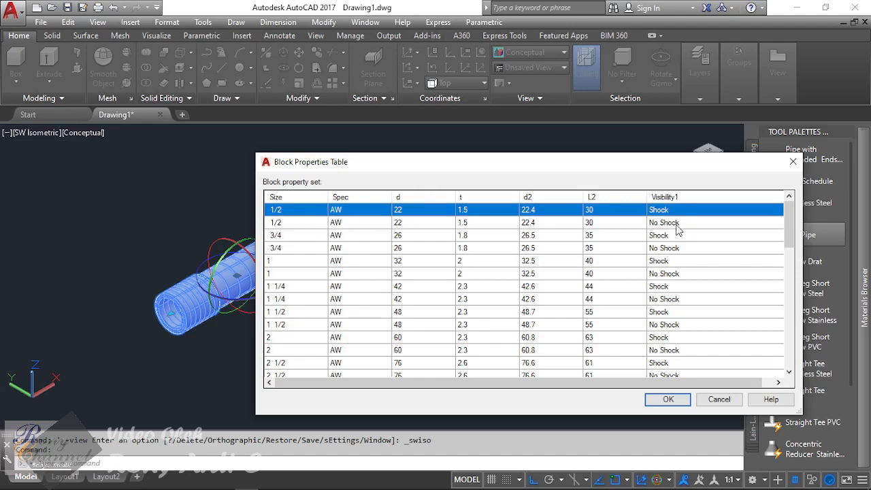
pyautogui.click(719, 400)
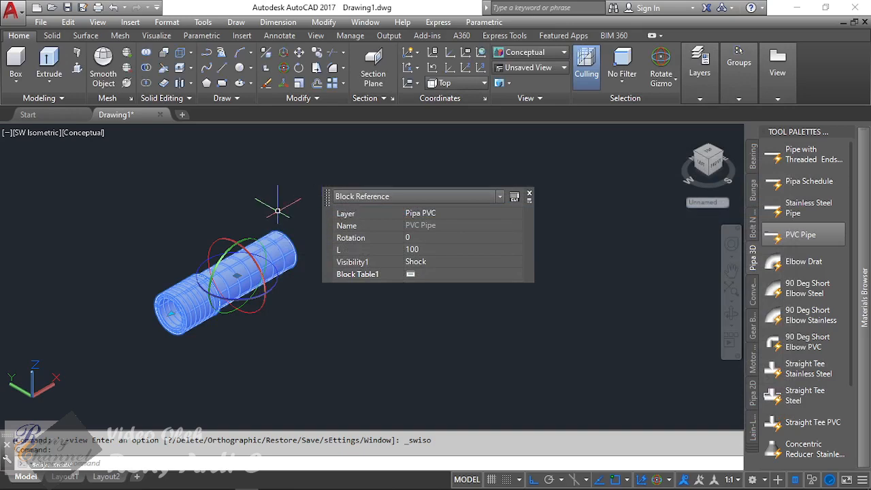
# Change the view to SE Isometric and select the PVC pipe.
pyautogui.click(37, 134)
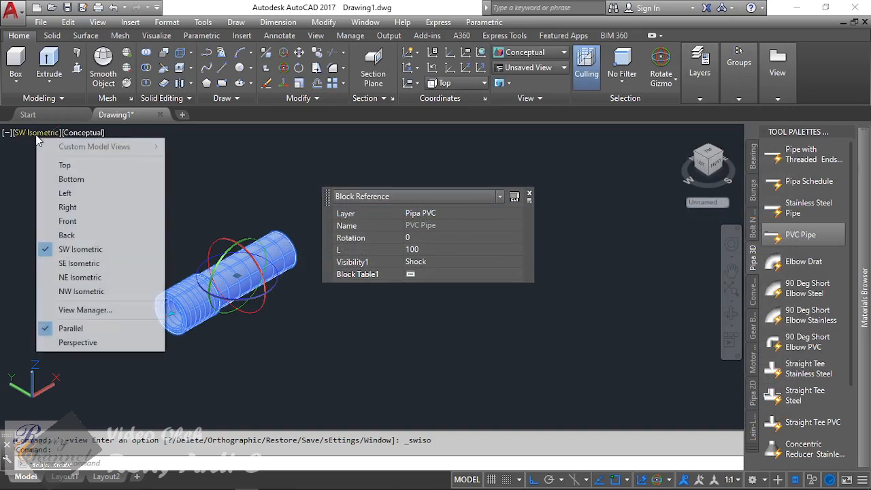
pyautogui.click(100, 263)
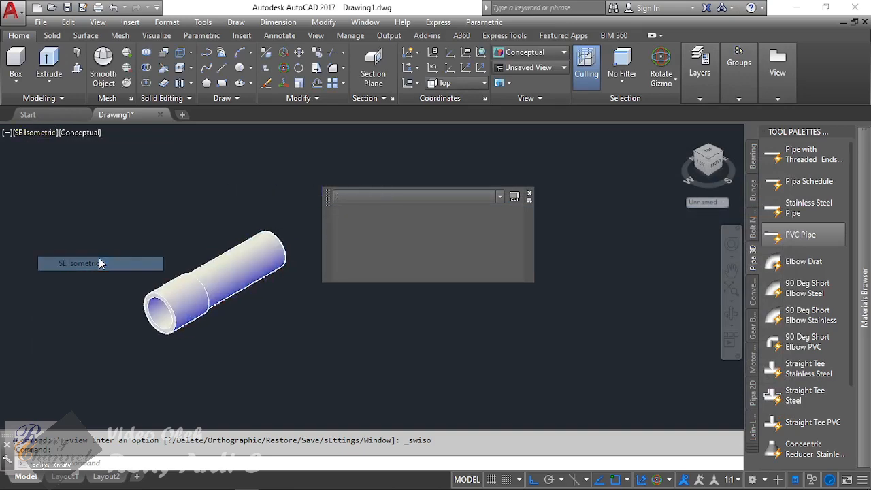
pyautogui.click(278, 265)
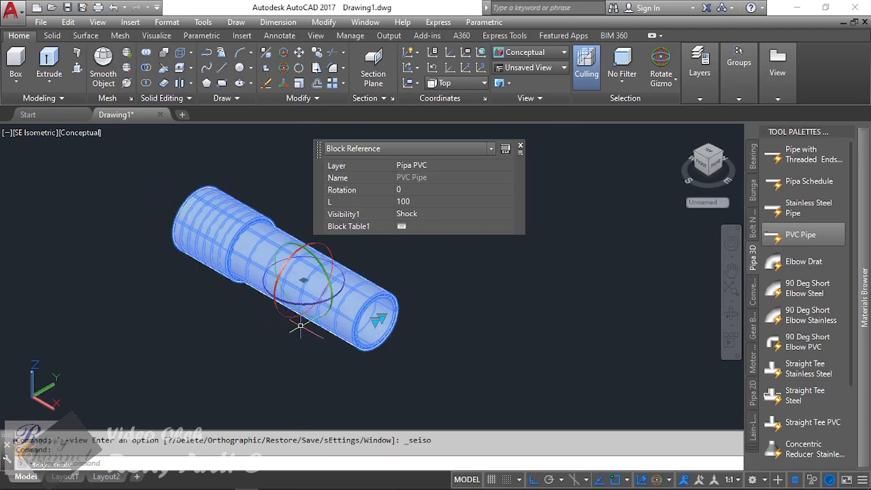
# Set the pipe's Visibility1 property to No Shock and return it to Shock.
pyautogui.click(462, 214)
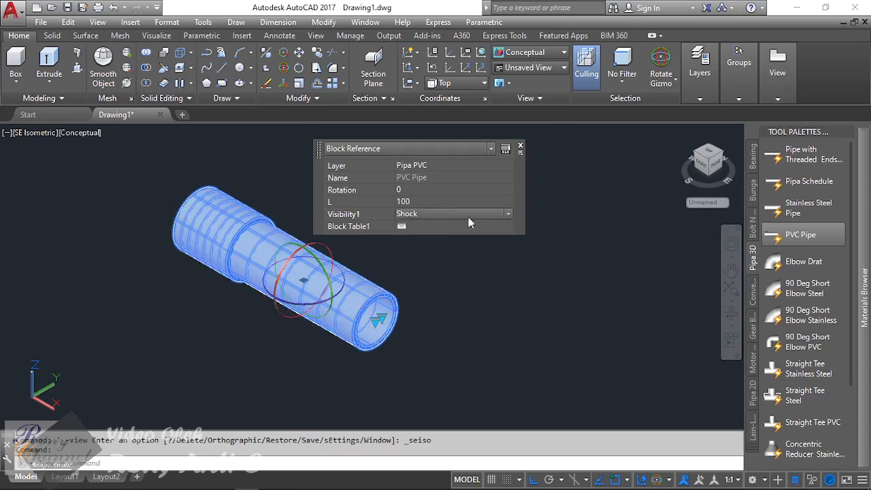
pyautogui.click(508, 214)
pyautogui.click(497, 237)
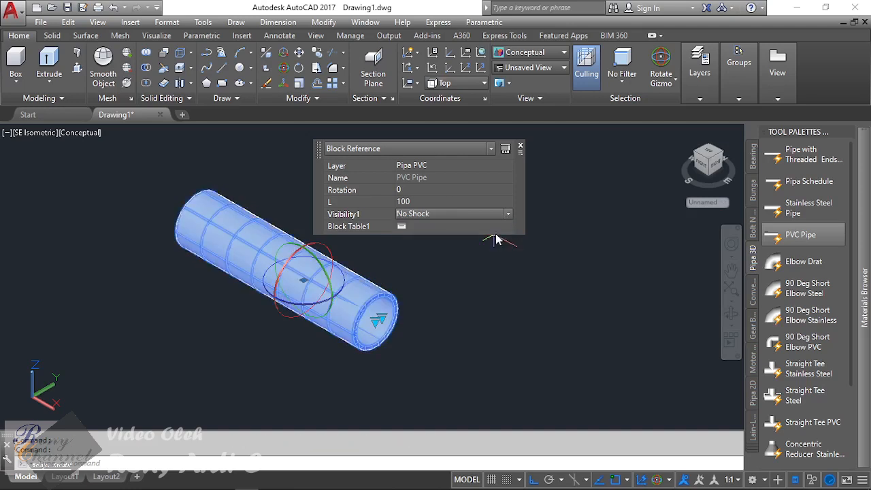
pyautogui.click(508, 215)
pyautogui.click(471, 226)
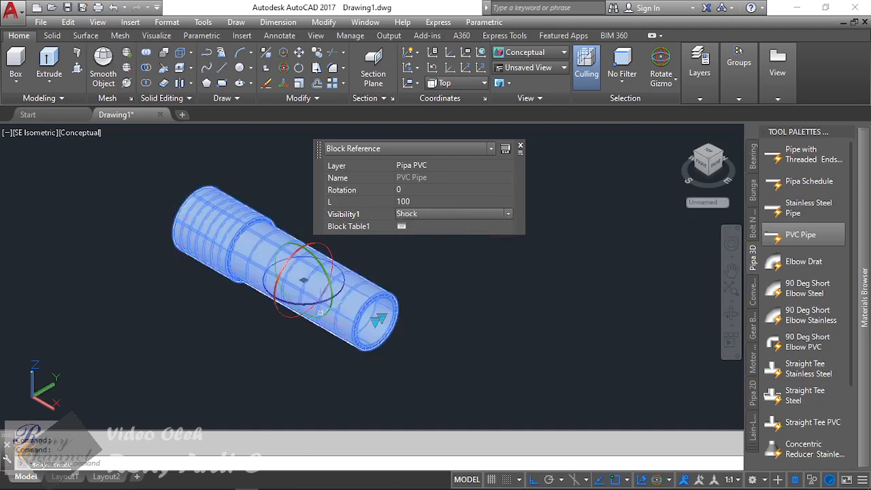
# Set the PVC pipe's size to 3/4 with the Shock variant.
pyautogui.click(379, 319)
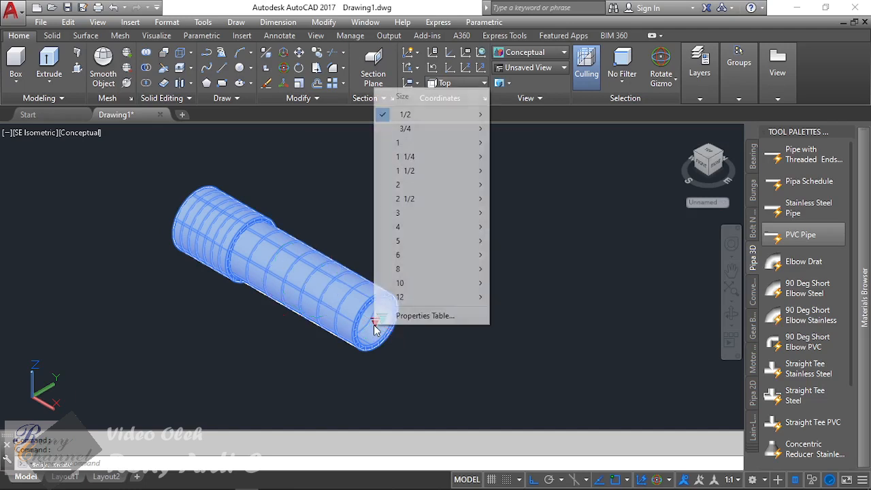
pyautogui.moveTo(420, 139)
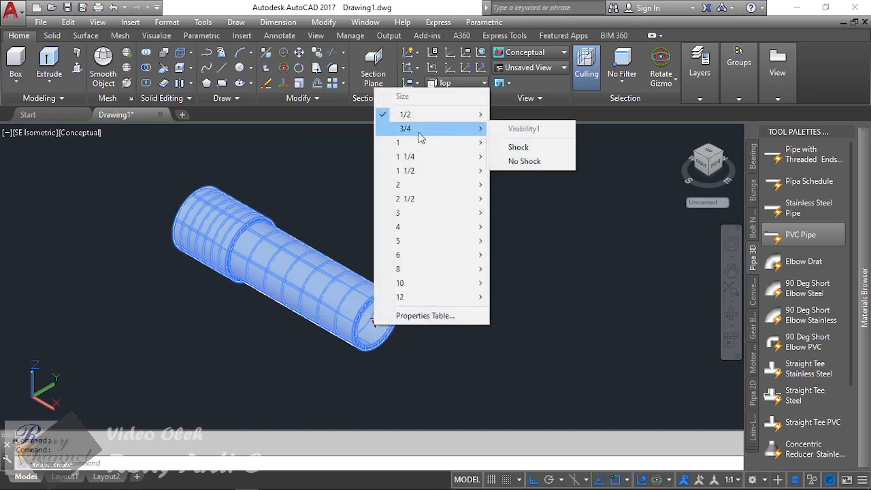
pyautogui.click(544, 149)
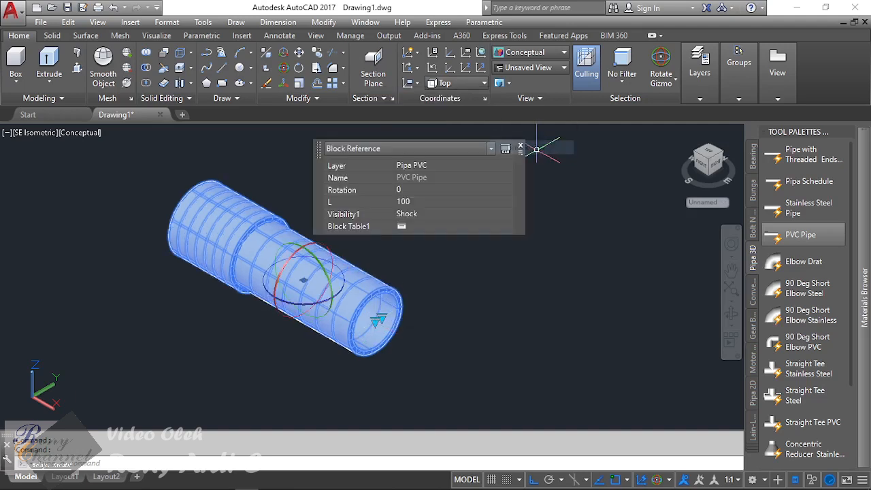
# Set the PVC pipe's length L to 300 and deselect it.
pyautogui.click(433, 201)
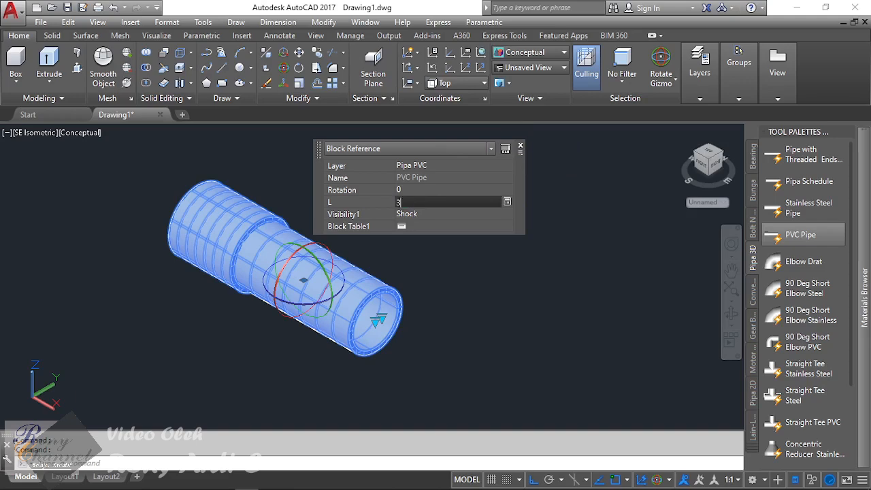
pyautogui.press('Return')
pyautogui.scroll(-3, 434, 198)
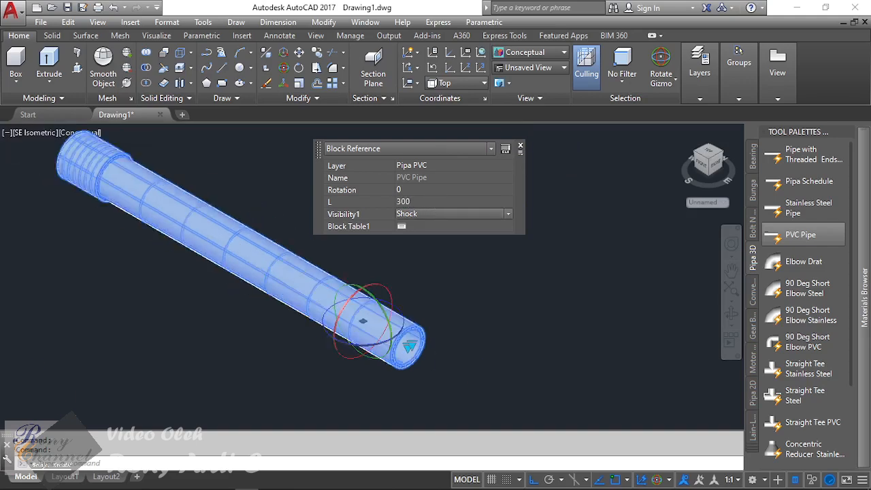
pyautogui.press('Escape')
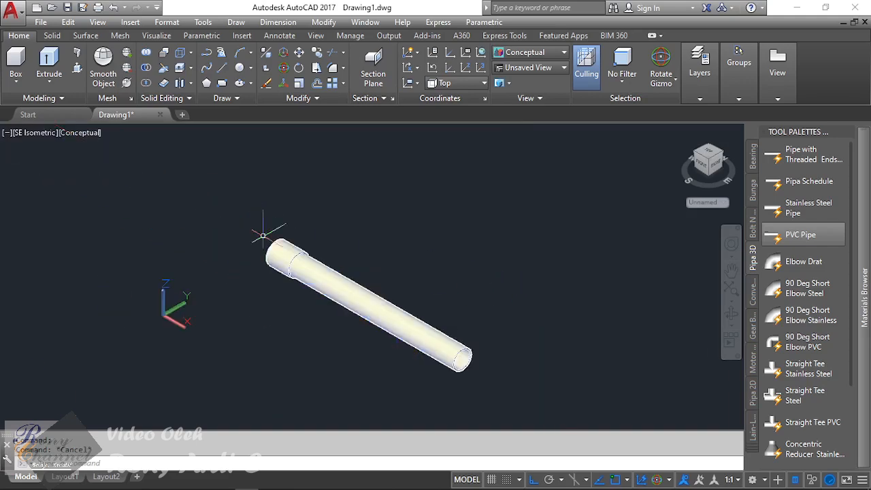
# Set the visual style to Realistic and the view to SW Isometric.
pyautogui.click(79, 133)
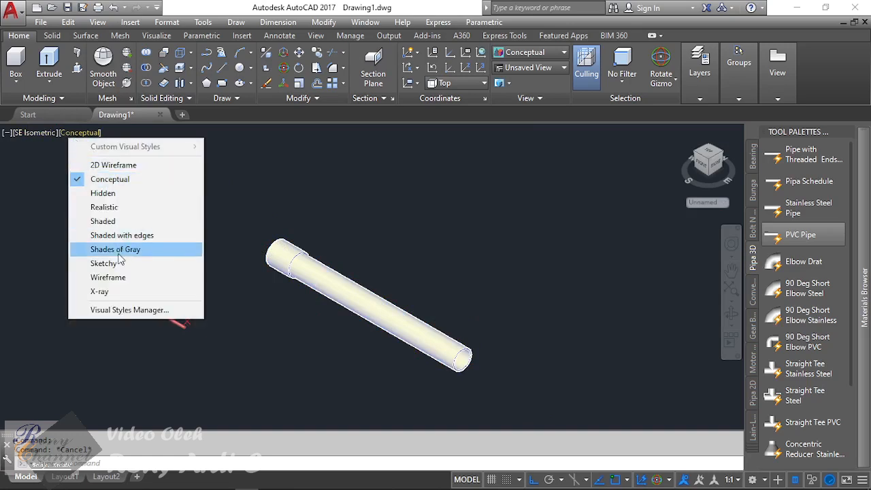
pyautogui.click(125, 214)
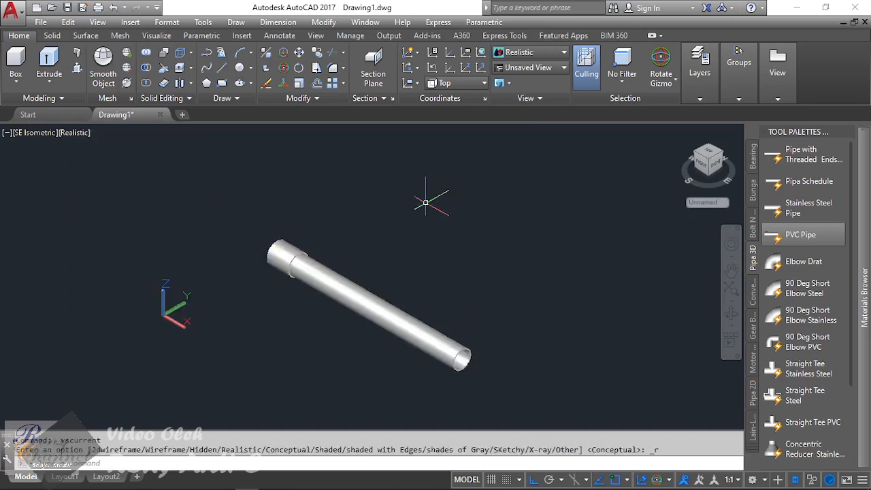
pyautogui.click(37, 133)
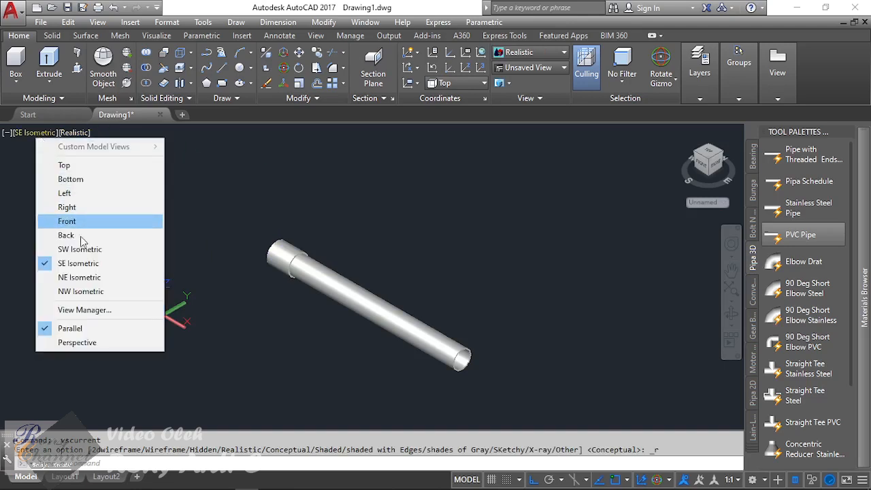
pyautogui.click(138, 249)
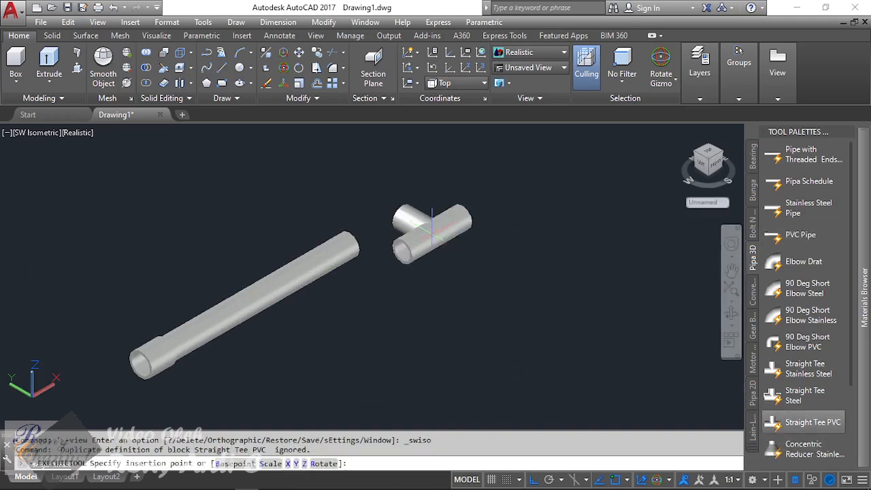
# Insert a Straight Tee PVC block beyond the pipe's plain end and set its size to 3/4.
pyautogui.click(469, 217)
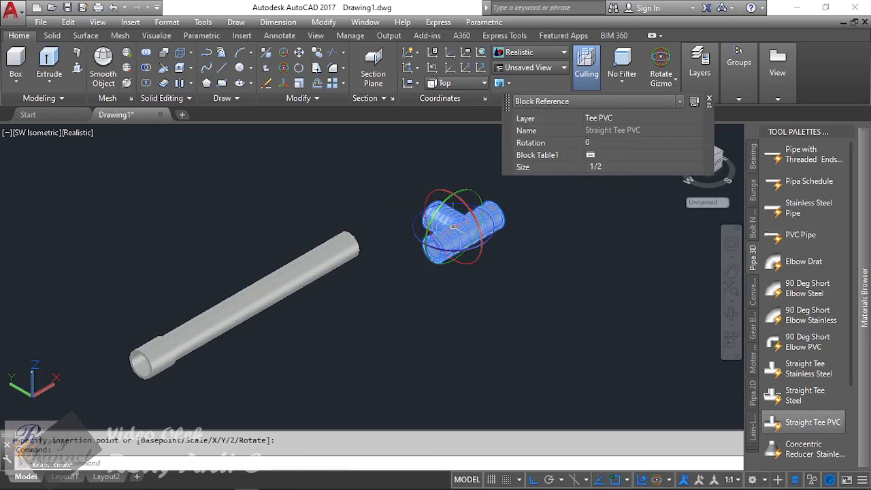
pyautogui.click(595, 156)
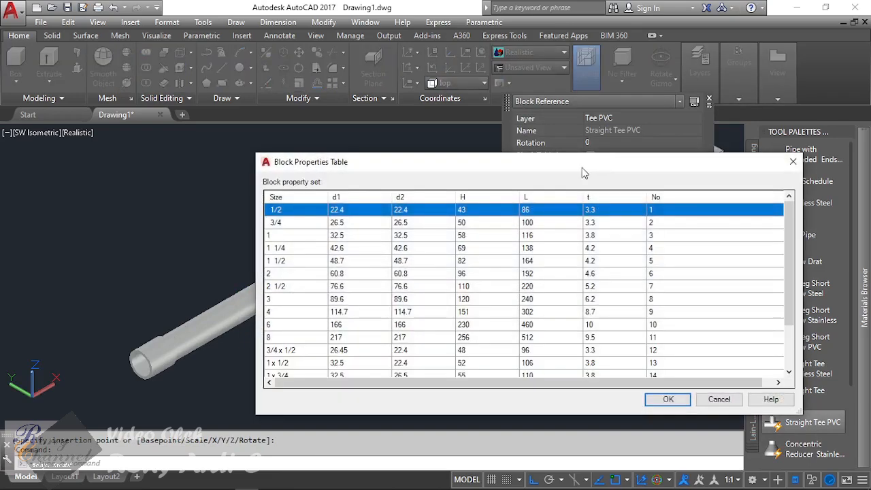
pyautogui.doubleClick(311, 226)
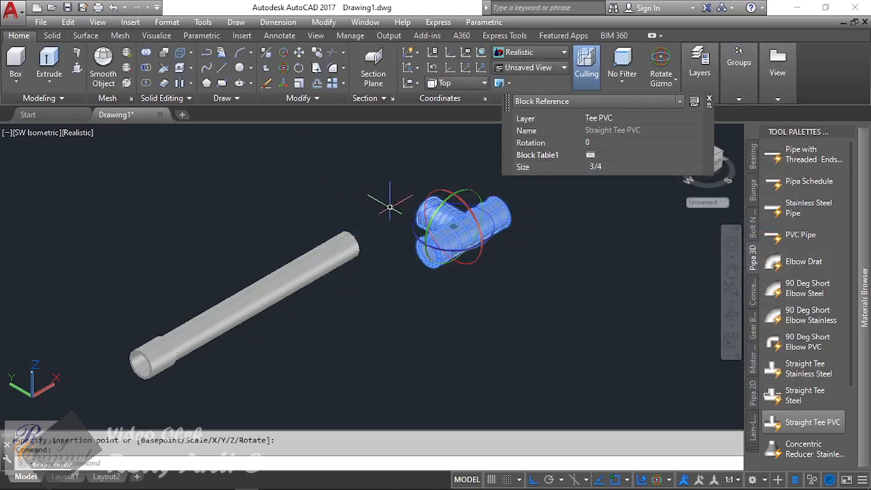
# Try to move the tee from its near opening onto the pipe's plain end.
pyautogui.scroll(1, 381, 197)
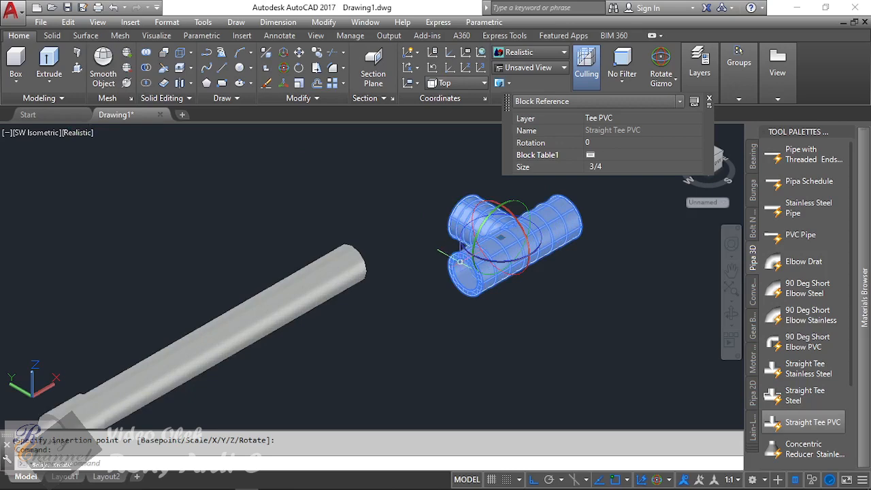
pyautogui.write('m')
pyautogui.press('Return')
pyautogui.click(465, 273)
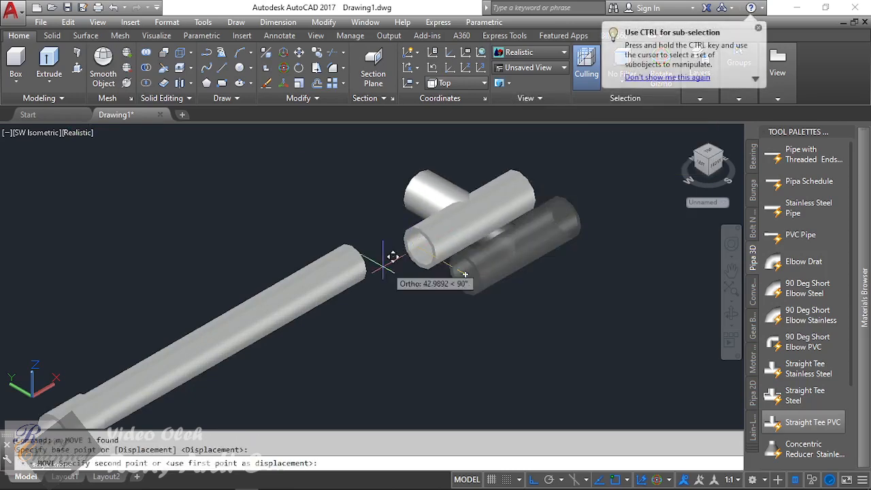
pyautogui.click(361, 261)
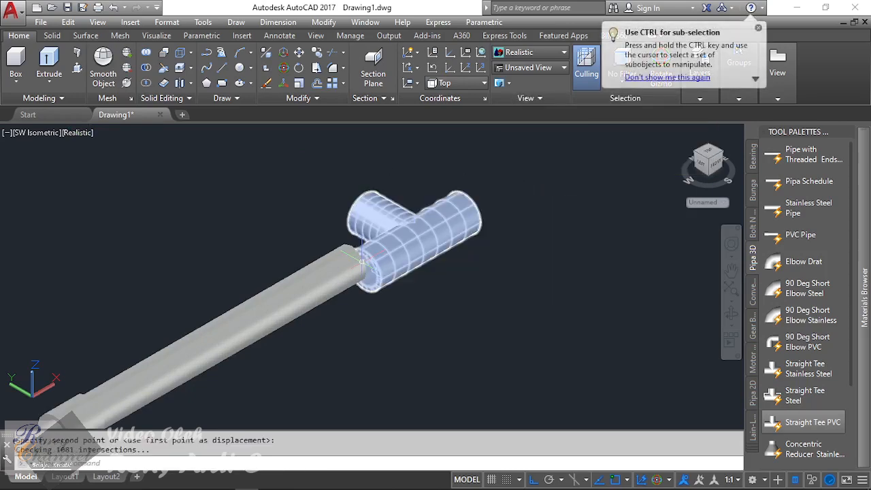
# Move the tee a short distance away from the pipe's plain end.
pyautogui.click(422, 236)
pyautogui.scroll(2, 377, 263)
pyautogui.write('m')
pyautogui.press('Return')
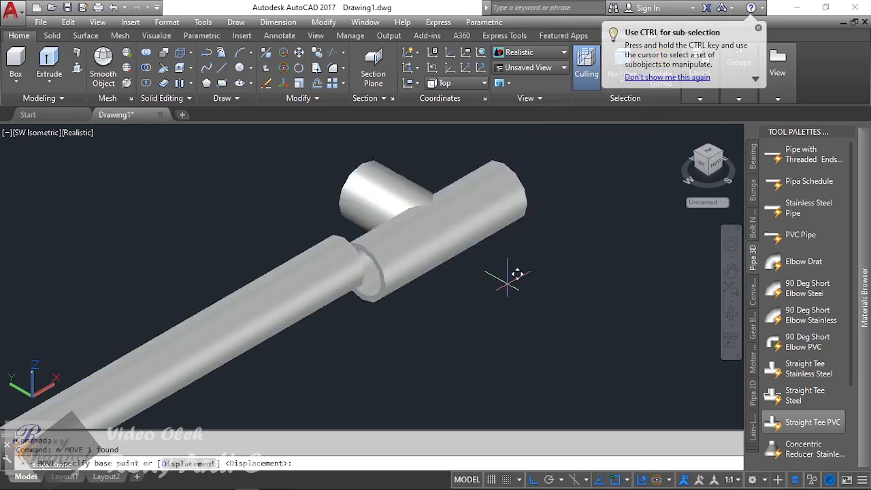
pyautogui.click(512, 276)
pyautogui.click(569, 302)
# Move the tee from the centre of its near opening to the centre of the pipe's plain end.
pyautogui.click(574, 307)
pyautogui.click(465, 258)
pyautogui.write('m')
pyautogui.press('Return')
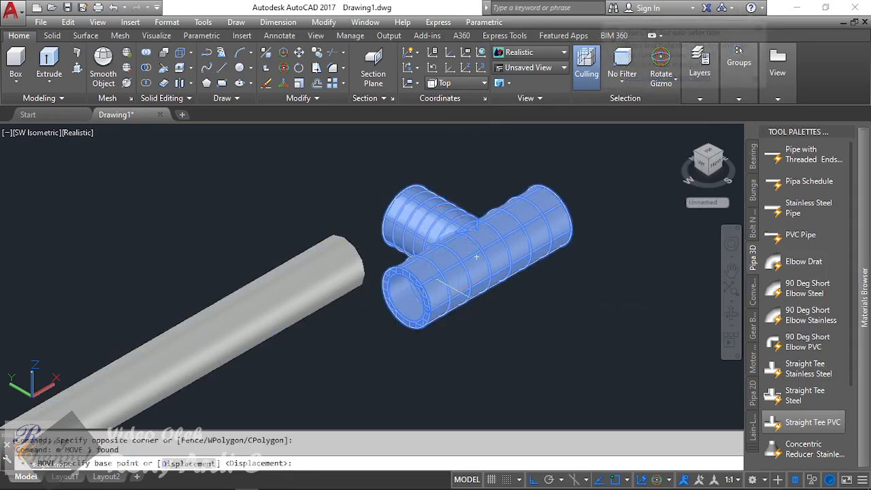
pyautogui.keyDown('shift'); pyautogui.rightClick(575, 301); pyautogui.keyUp('shift')
pyautogui.click(611, 332)
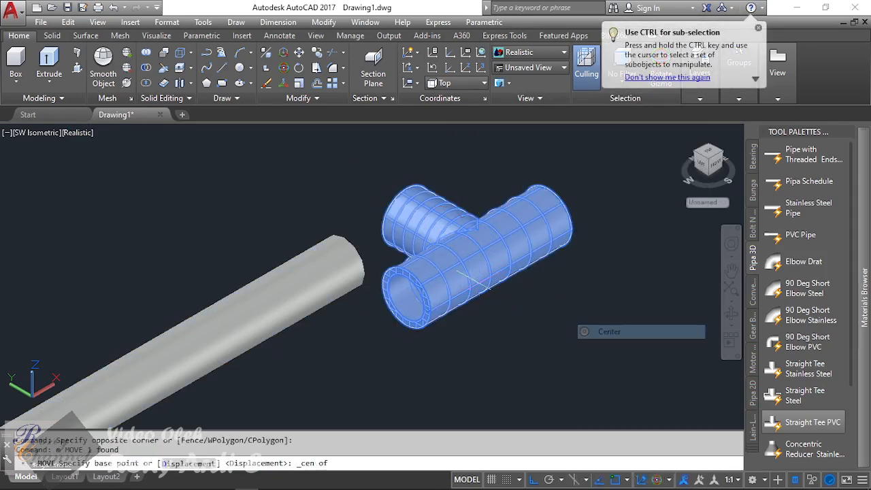
pyautogui.scroll(1, 463, 265)
pyautogui.click(482, 255)
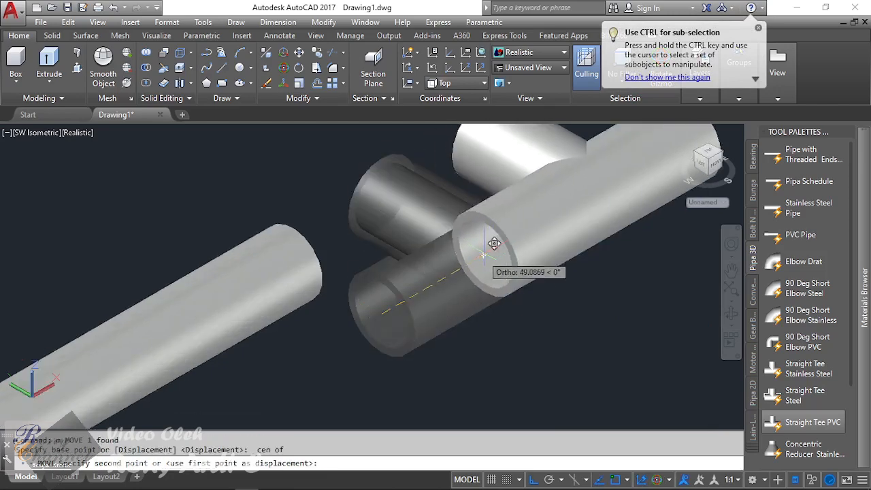
pyautogui.keyDown('shift'); pyautogui.rightClick(485, 169); pyautogui.keyUp('shift')
pyautogui.click(514, 332)
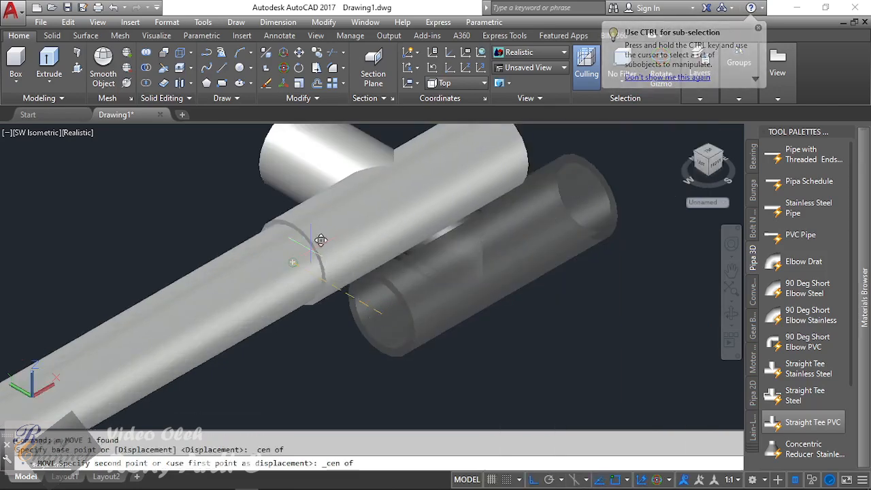
pyautogui.click(320, 240)
# Move the tee 30 units back along the pipe's axis so it overlaps the pipe's plain end.
pyautogui.click(394, 203)
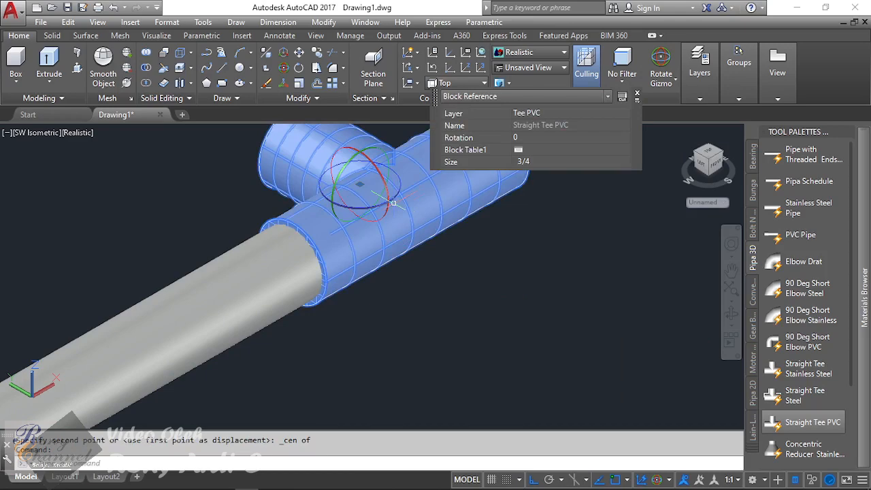
pyautogui.write('m')
pyautogui.press('Return')
pyautogui.click(474, 265)
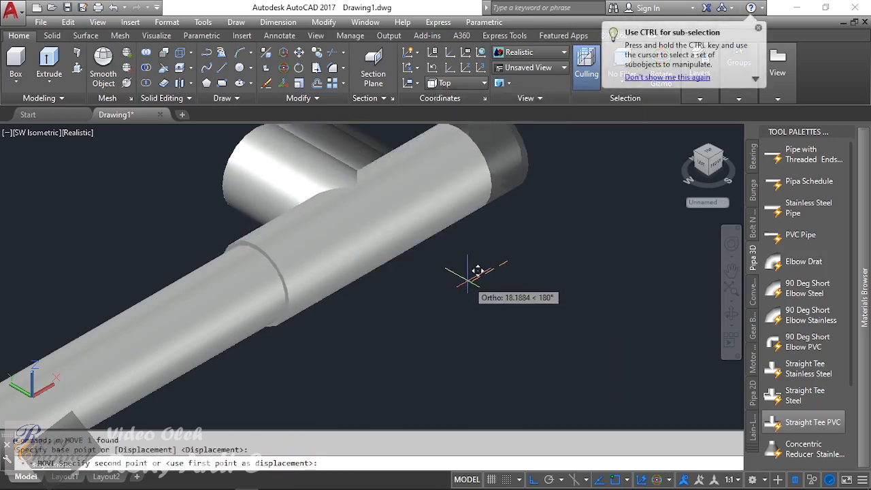
pyautogui.write('30')
pyautogui.press('Return')
pyautogui.scroll(-4, 467, 282)
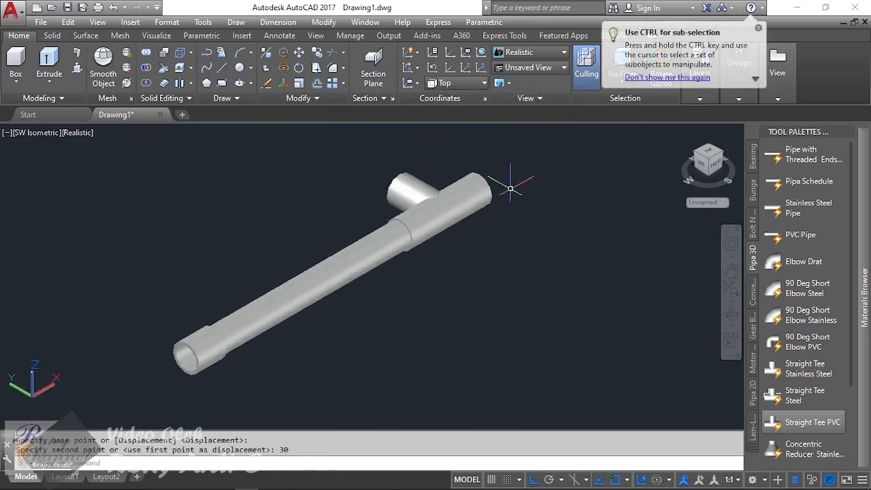
pyautogui.click(470, 198)
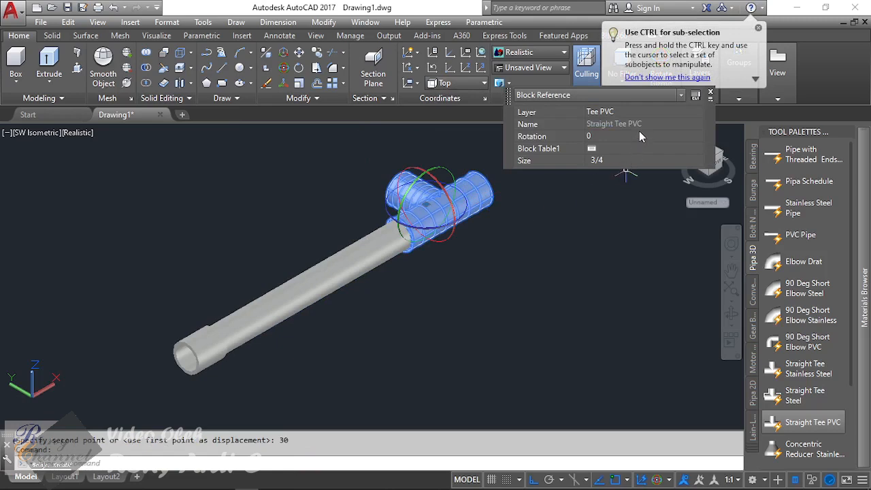
pyautogui.scroll(-3, 477, 351)
pyautogui.scroll(2, 405, 263)
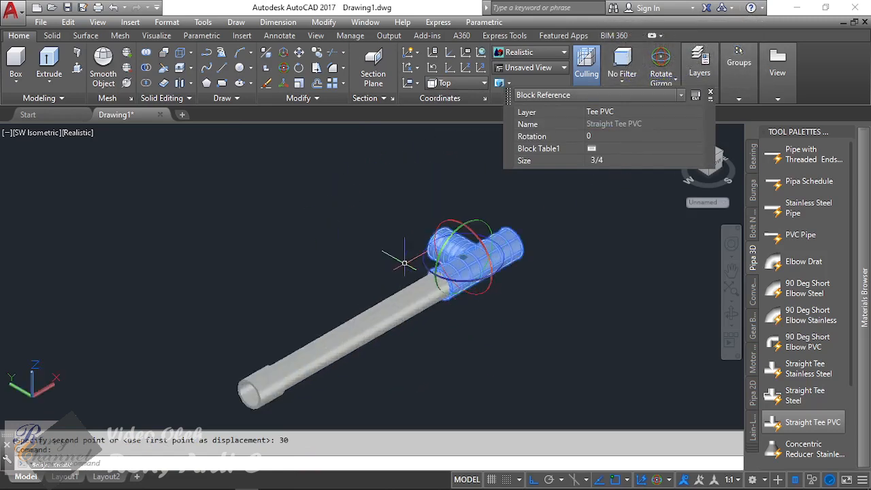
pyautogui.press('Escape')
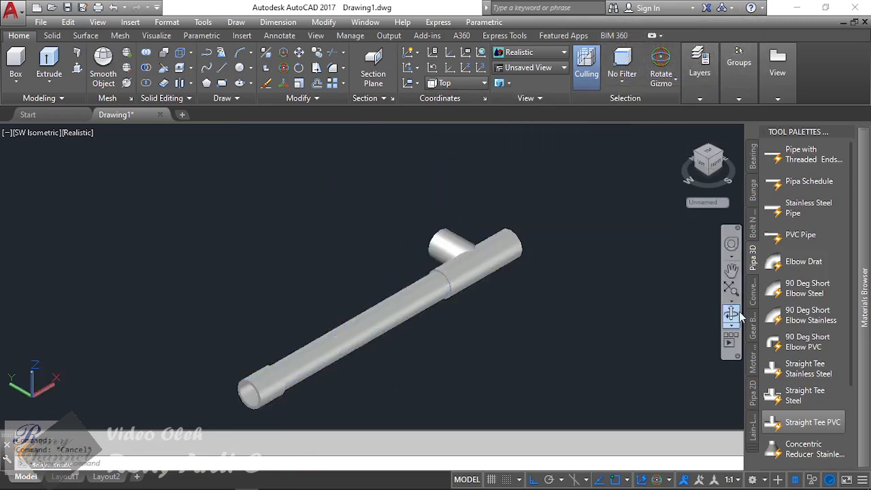
# Copy the PVC pipe to a free spot behind the original, on the side of the tee's branch.
pyautogui.click(333, 345)
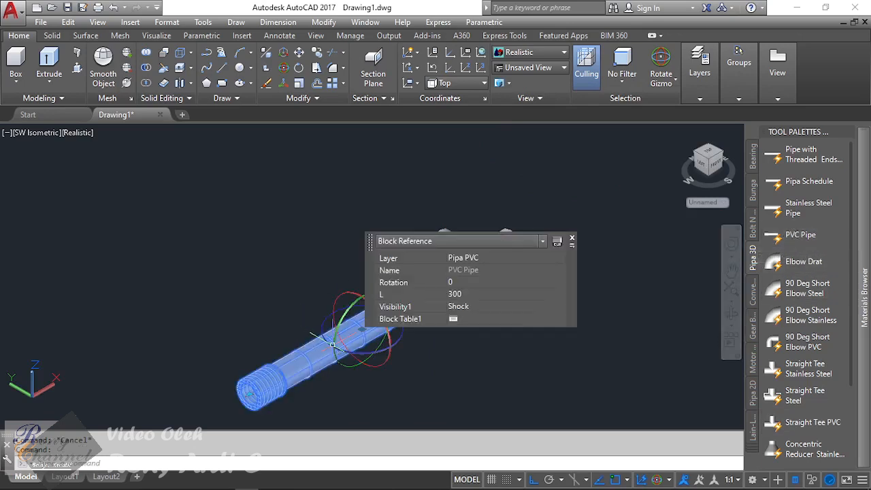
pyautogui.write('co')
pyautogui.press('Return')
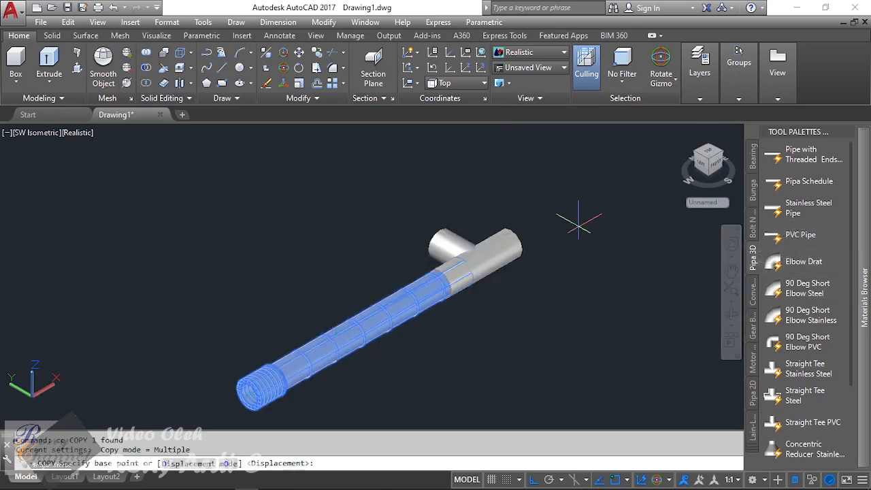
pyautogui.click(579, 226)
pyautogui.click(429, 175)
pyautogui.press('Escape')
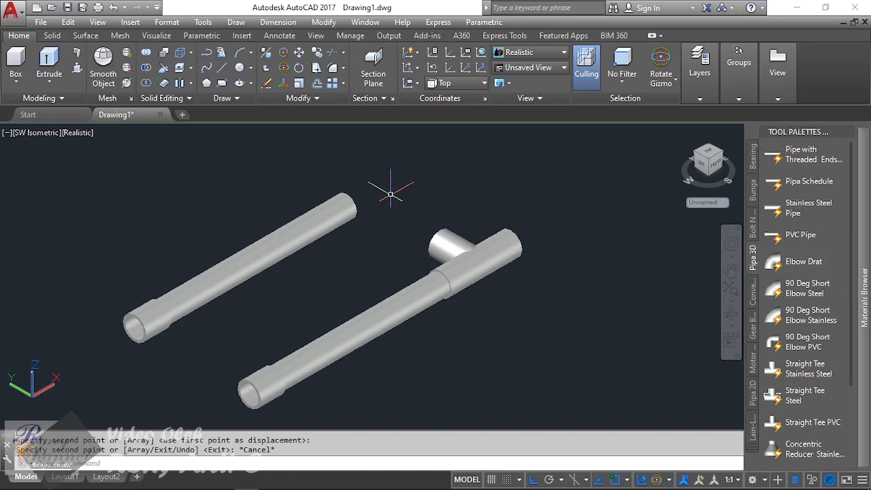
# Set the copied pipe's length L to 100 and its visibility to No Shock.
pyautogui.click(322, 214)
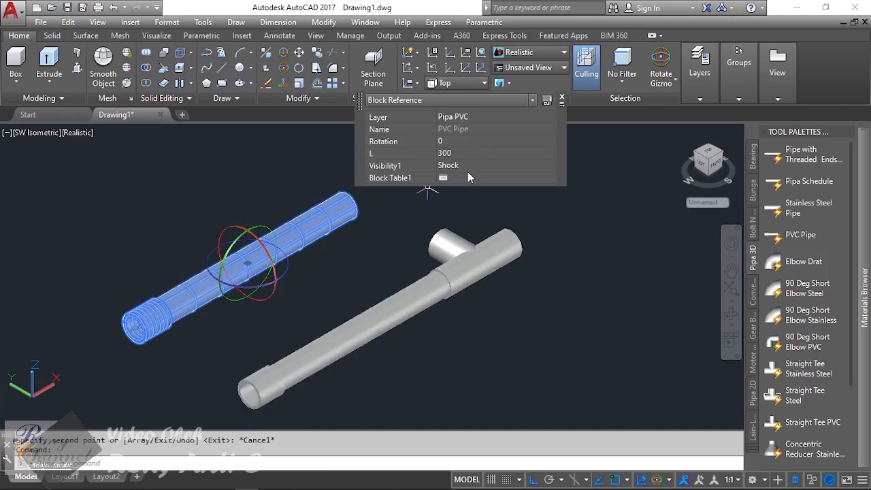
pyautogui.click(437, 180)
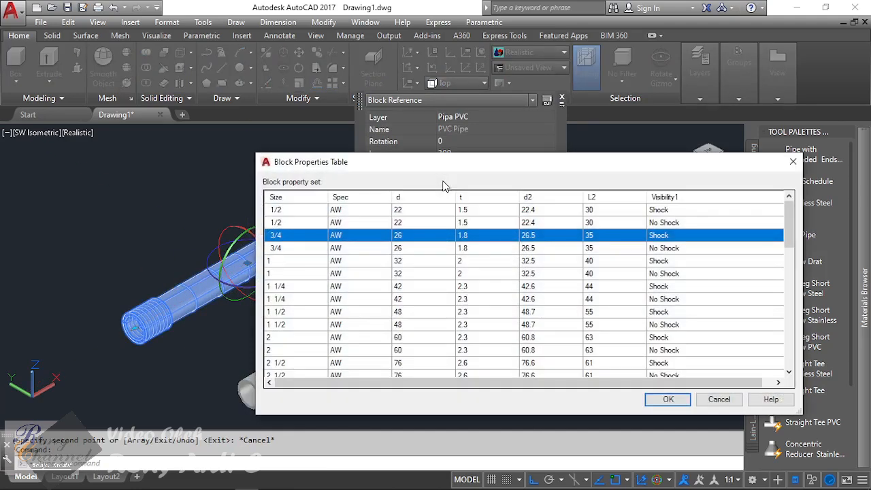
pyautogui.click(720, 399)
pyautogui.click(446, 153)
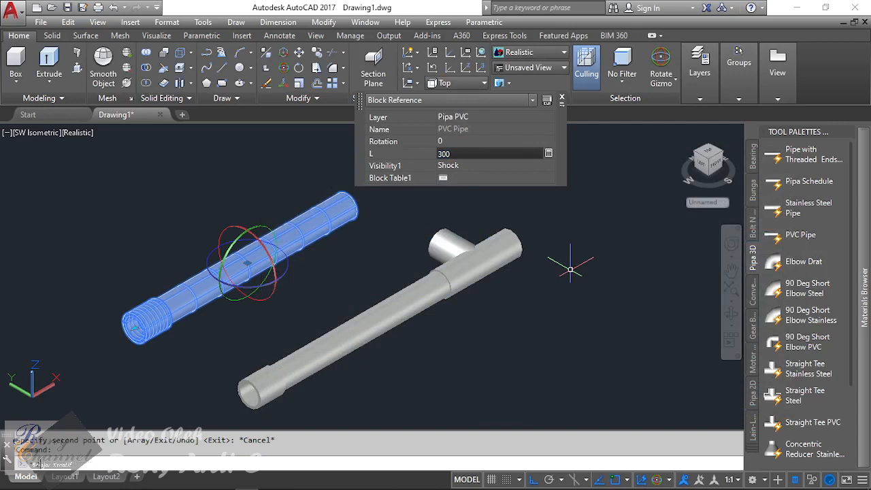
pyautogui.write('2')
pyautogui.click(479, 154)
pyautogui.write('100')
pyautogui.press('Return')
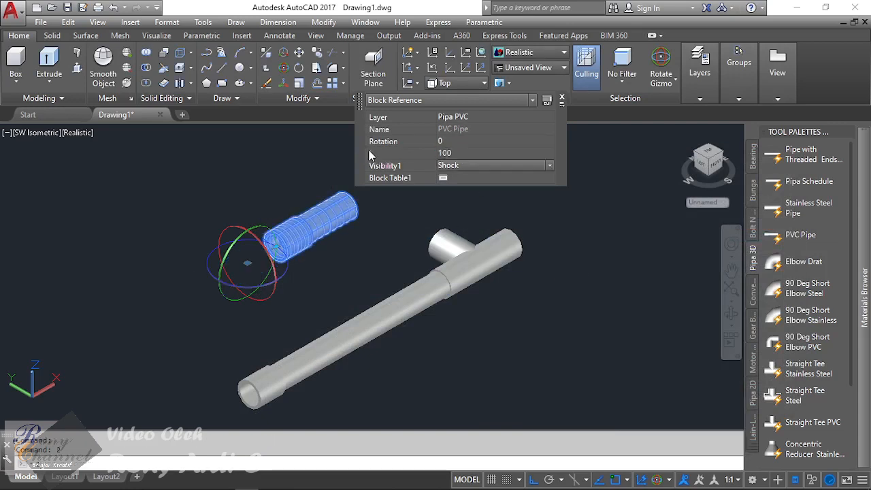
pyautogui.click(549, 165)
pyautogui.click(519, 188)
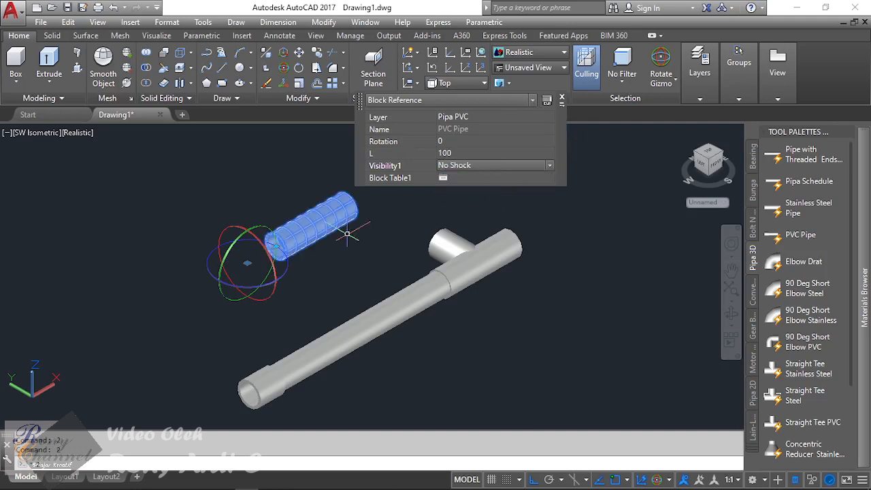
pyautogui.click(286, 279)
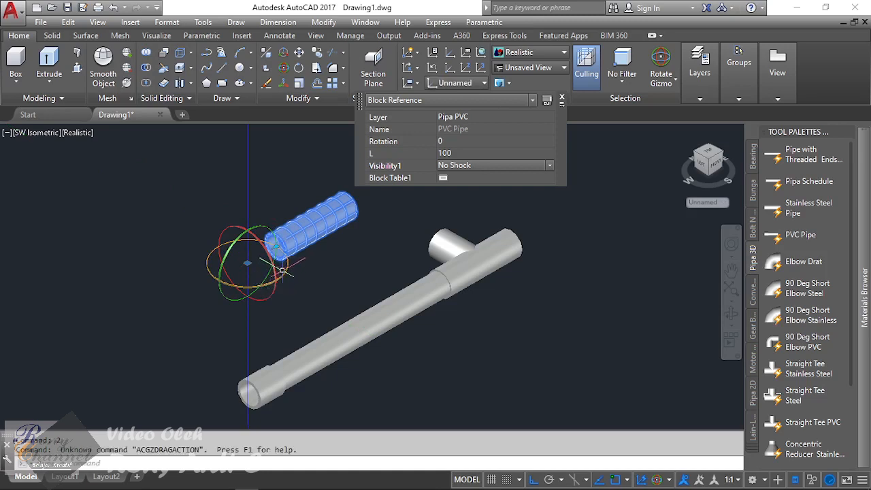
pyautogui.click(284, 272)
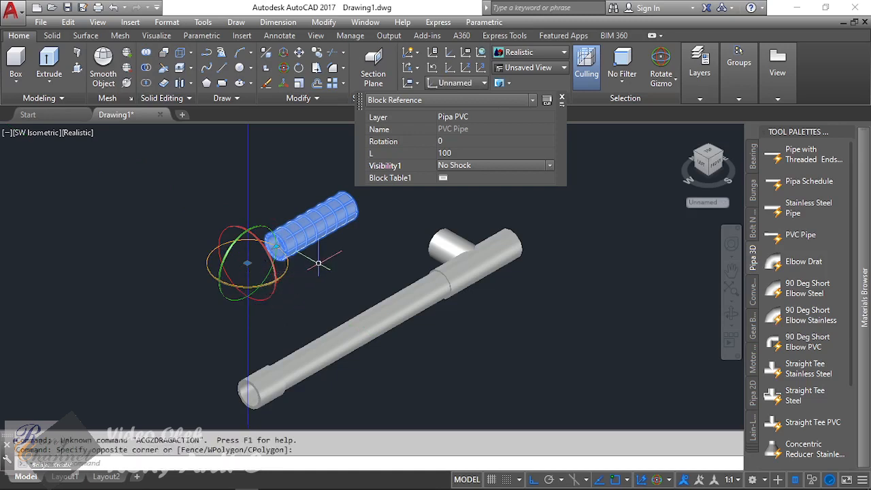
pyautogui.press('Escape')
# Rotate the short pipe about the vertical axis to a rotation of 270 degrees, parallel to the tee's branch.
pyautogui.click(325, 223)
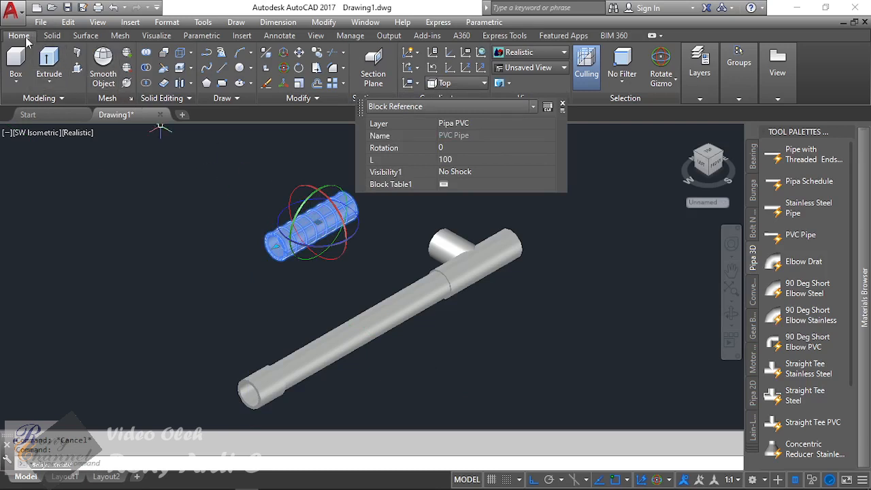
pyautogui.click(663, 79)
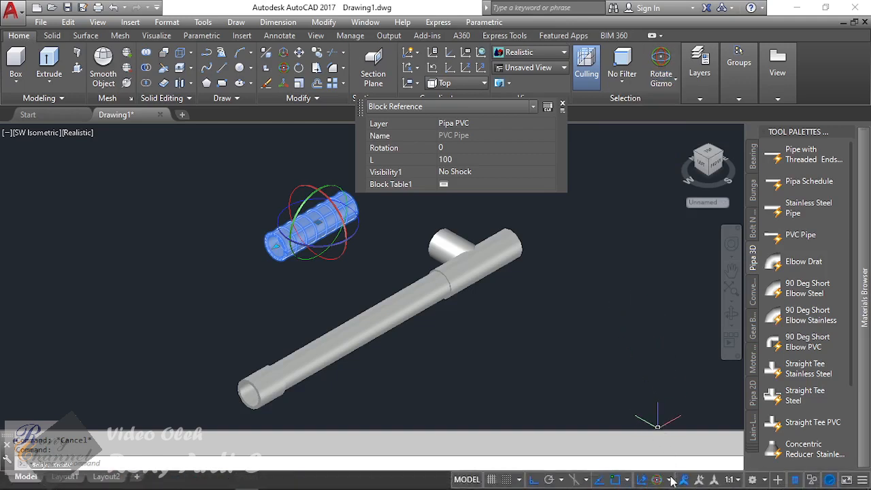
pyautogui.click(671, 480)
pyautogui.click(617, 294)
pyautogui.click(551, 364)
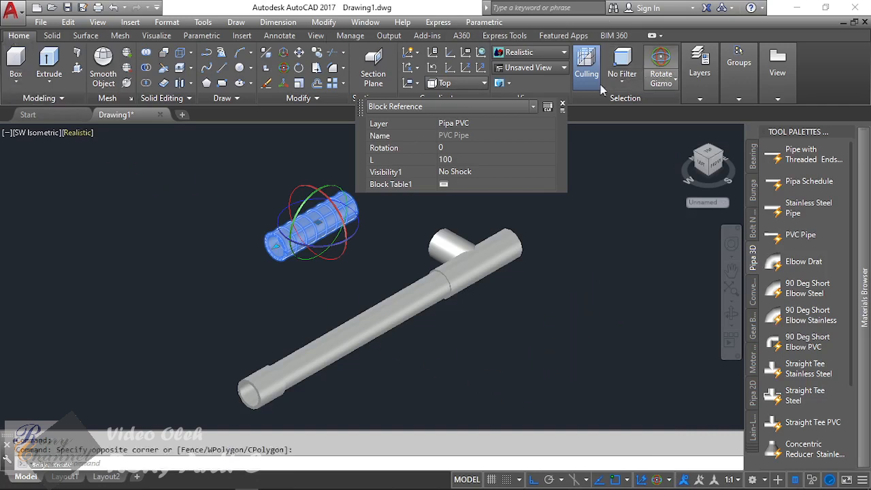
pyautogui.click(354, 237)
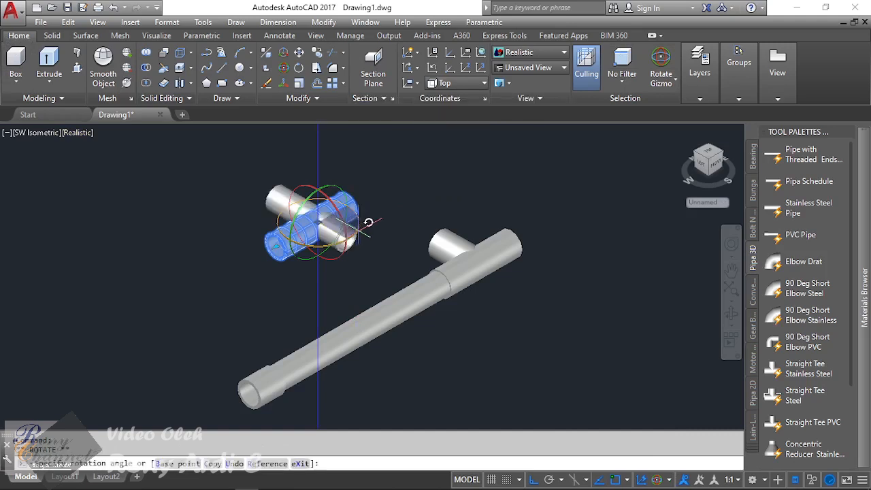
pyautogui.click(383, 253)
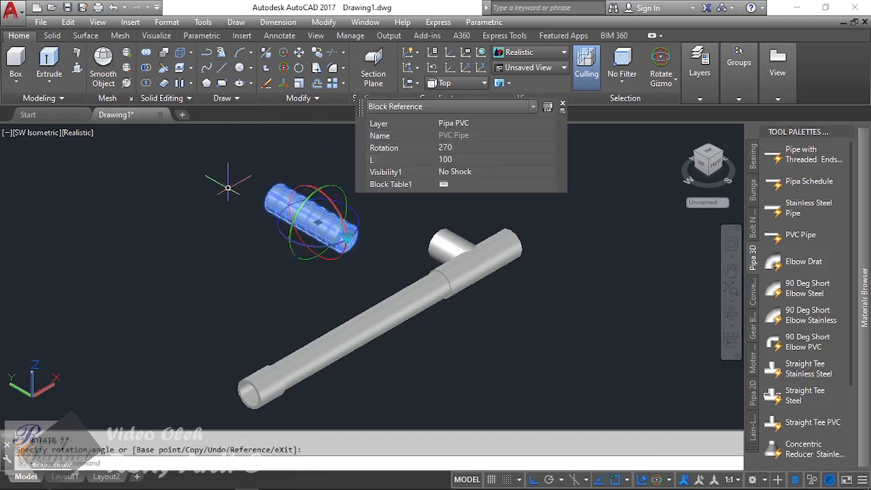
# Move the short pipe from the centre of its near end to the centre of the tee's branch opening.
pyautogui.press('Escape')
pyautogui.write('m')
pyautogui.press('Return')
pyautogui.scroll(2, 361, 235)
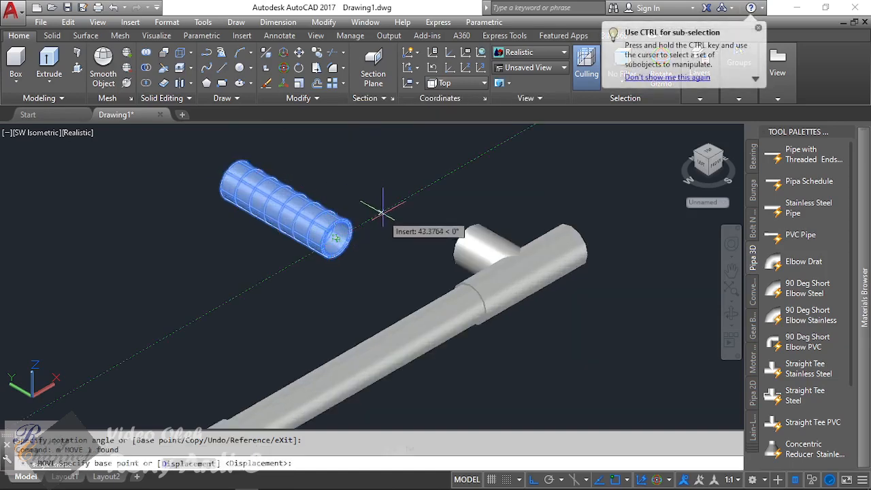
pyautogui.keyDown('shift'); pyautogui.rightClick(382, 191); pyautogui.keyUp('shift')
pyautogui.click(402, 333)
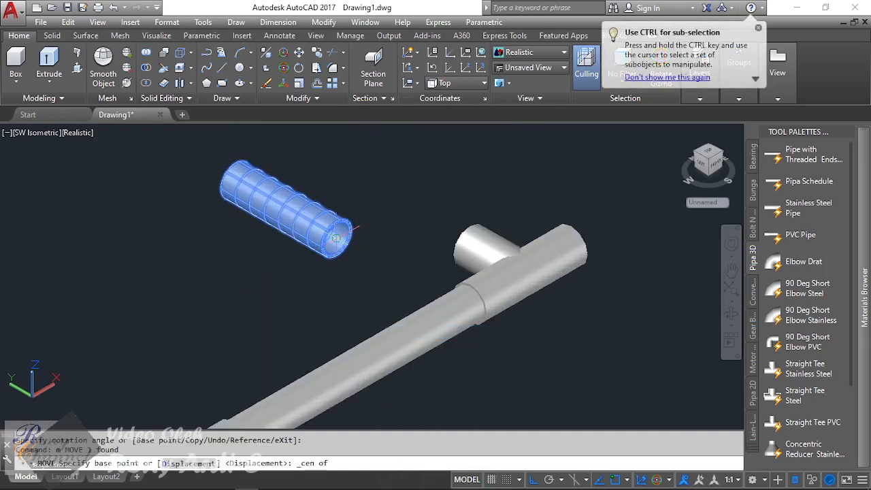
pyautogui.click(335, 237)
pyautogui.keyDown('shift'); pyautogui.rightClick(465, 229); pyautogui.keyUp('shift')
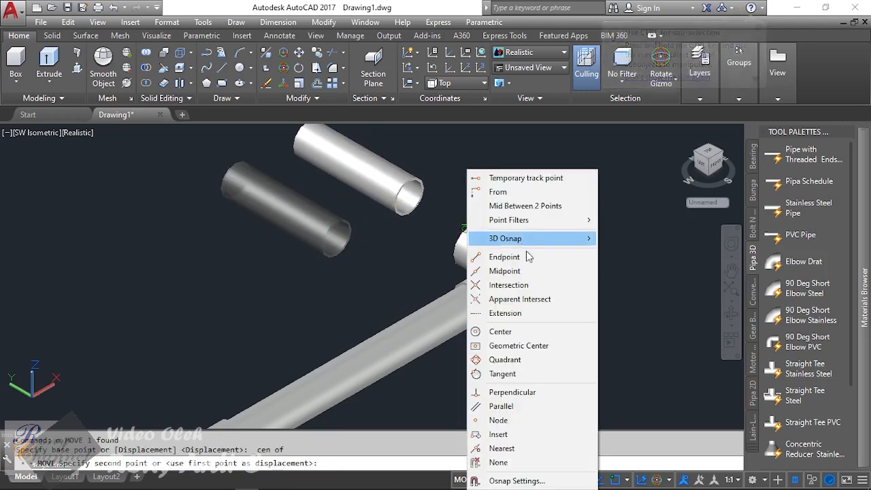
pyautogui.click(507, 331)
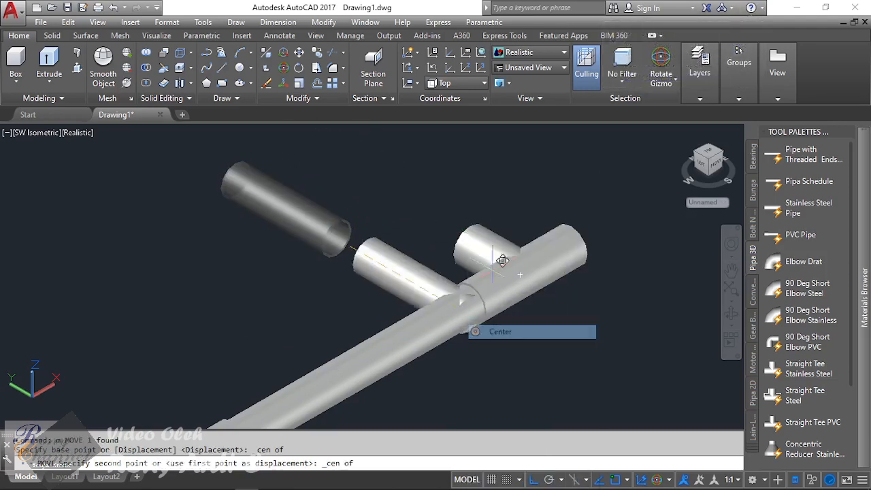
pyautogui.click(479, 227)
# Move the short pipe 30 units along its axis into the tee's branch.
pyautogui.click(429, 201)
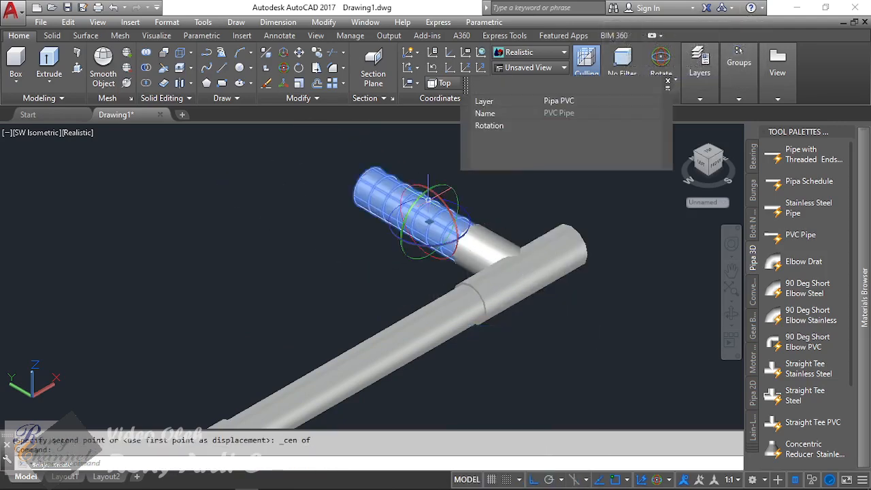
pyautogui.write('m')
pyautogui.press('Return')
pyautogui.click(571, 213)
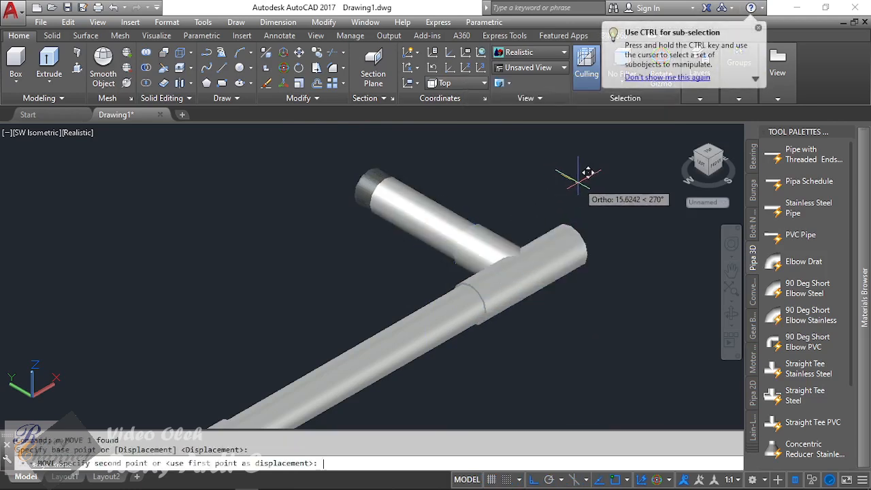
pyautogui.write('30')
pyautogui.press('Return')
pyautogui.scroll(-2, 578, 185)
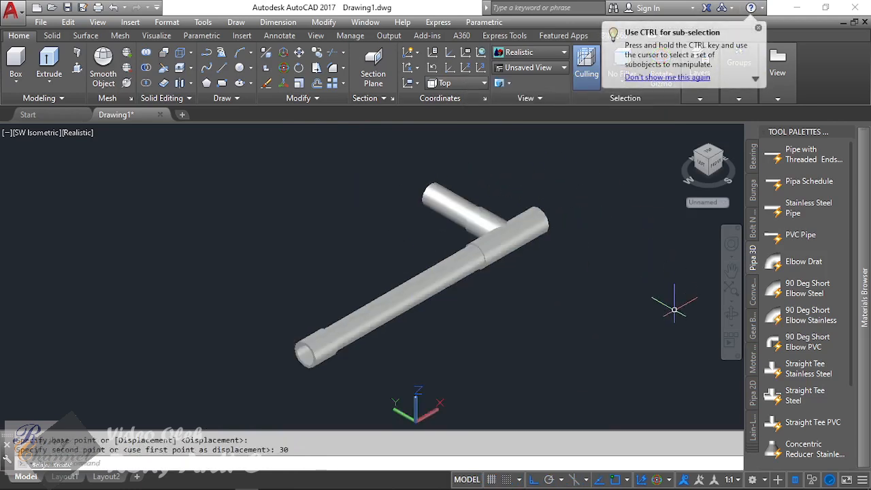
# Insert a 90 Deg Short Elbow PVC block near the short pipe's free end and rotate it so one opening faces down.
pyautogui.click(812, 339)
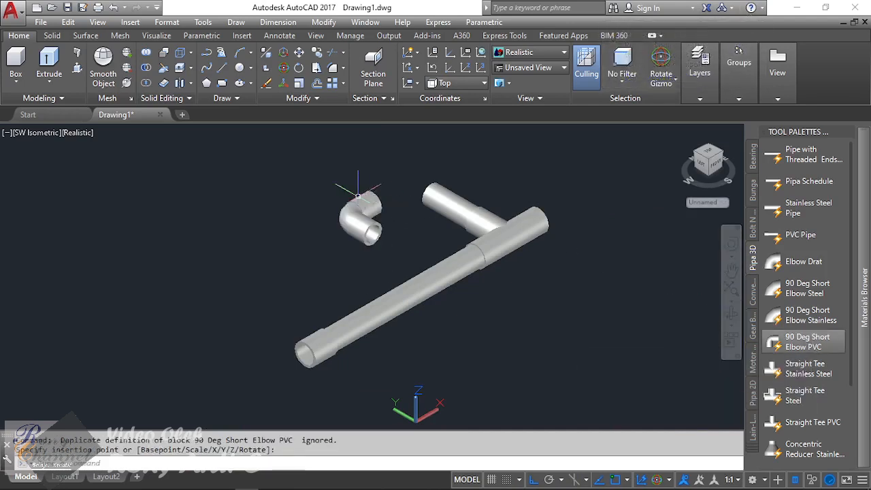
pyautogui.click(358, 196)
pyautogui.click(358, 199)
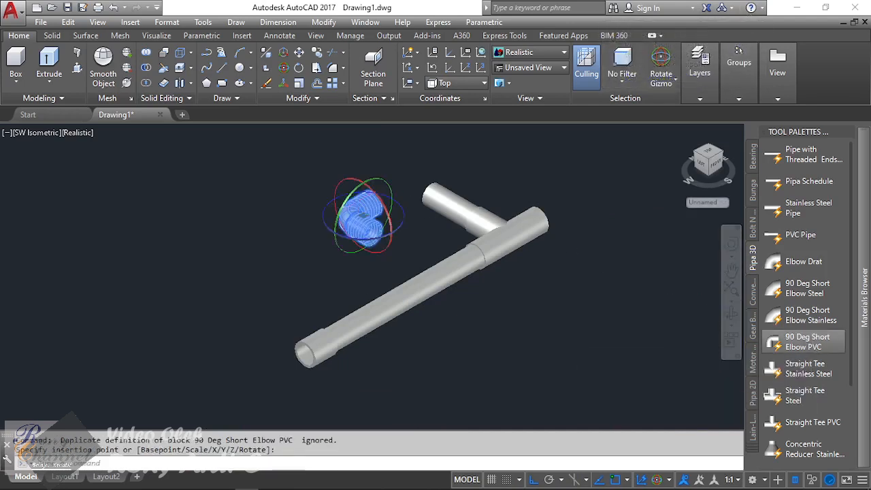
pyautogui.click(354, 182)
pyautogui.click(399, 175)
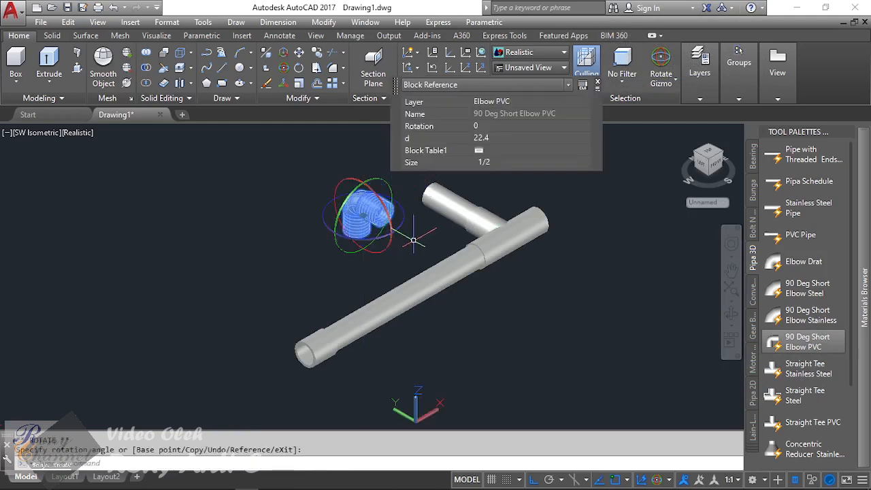
# Set the size of the 90 Deg Short Elbow PVC block to 3/4.
pyautogui.click(514, 164)
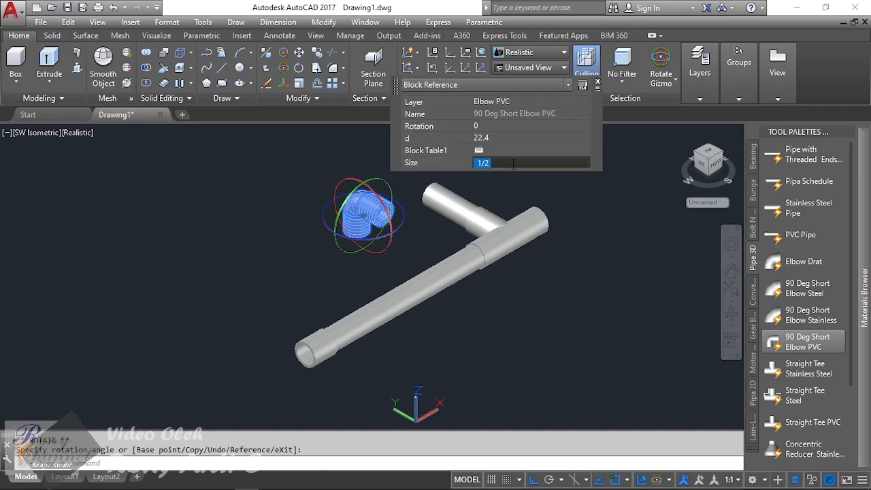
pyautogui.click(479, 151)
pyautogui.doubleClick(301, 225)
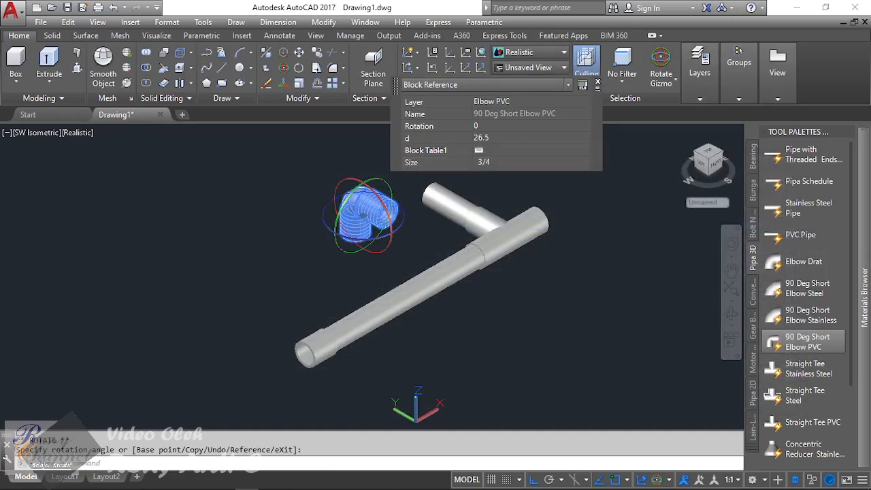
pyautogui.press('Escape')
# Move the elbow from the inner centre of its horizontal socket to the centre of the short pipe's free end.
pyautogui.write('m')
pyautogui.press('Return')
pyautogui.scroll(2, 522, 163)
pyautogui.keyDown('shift'); pyautogui.rightClick(521, 168); pyautogui.keyUp('shift')
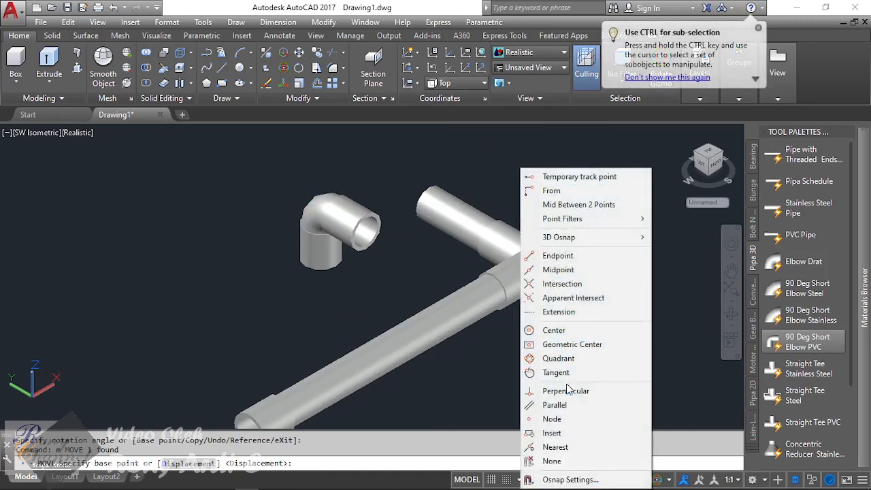
pyautogui.click(554, 331)
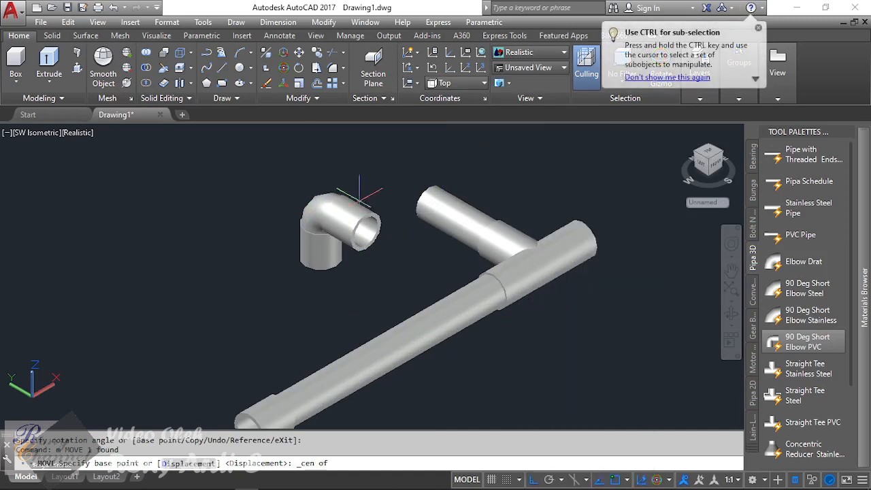
pyautogui.click(336, 213)
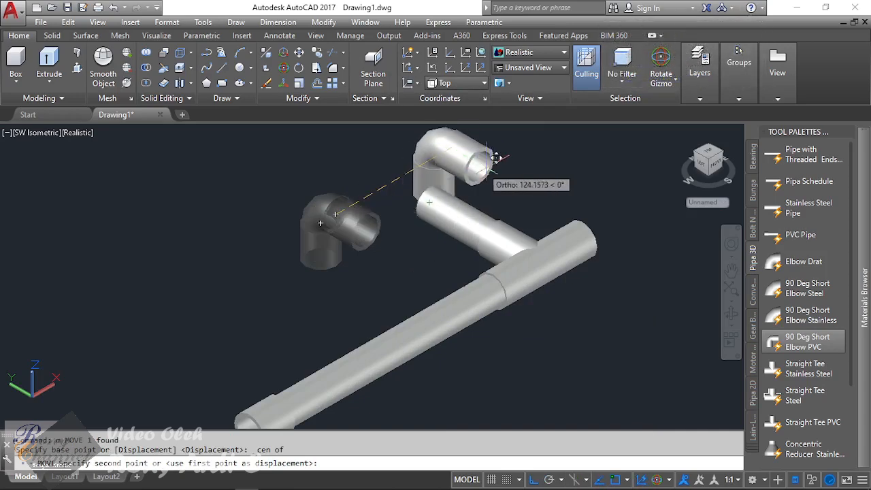
pyautogui.keyDown('shift'); pyautogui.rightClick(504, 169); pyautogui.keyUp('shift')
pyautogui.click(554, 330)
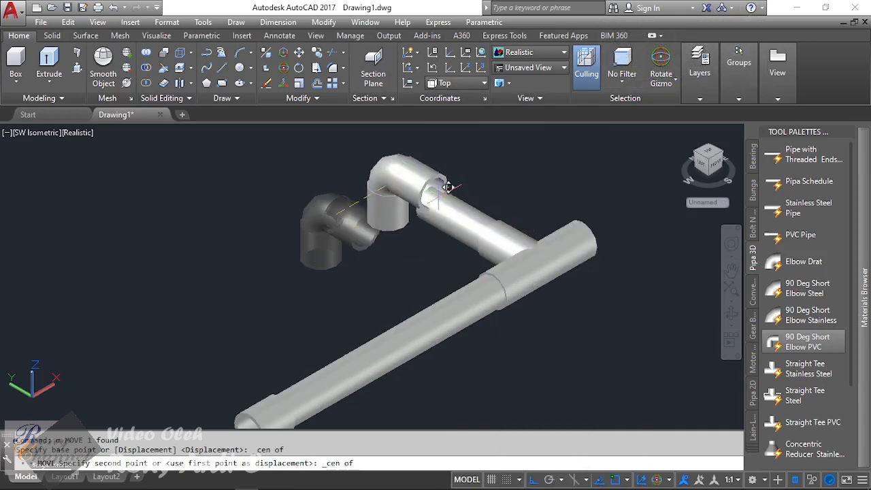
pyautogui.click(447, 185)
pyautogui.scroll(-2, 584, 236)
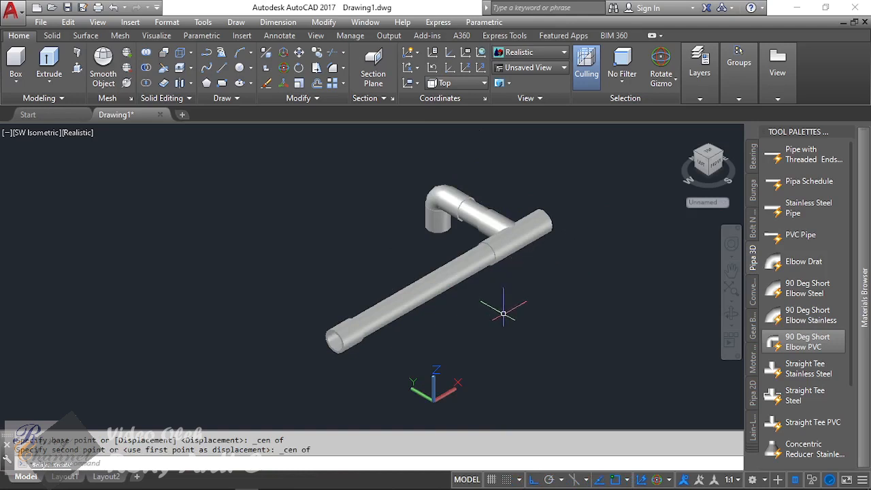
# Copy the long PVC pipe to the free space beside the elbow along the Y direction and rotate the copy 90 degrees to vertical.
pyautogui.click(442, 281)
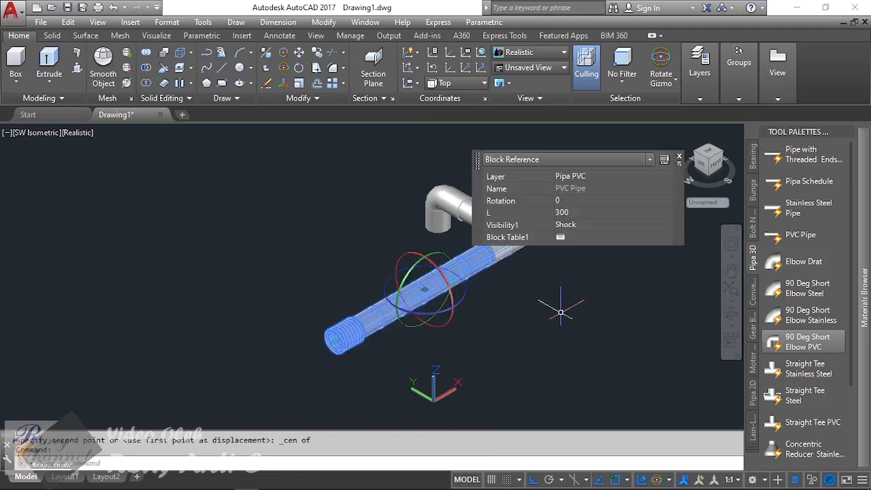
pyautogui.write('co')
pyautogui.press('Return')
pyautogui.click(623, 221)
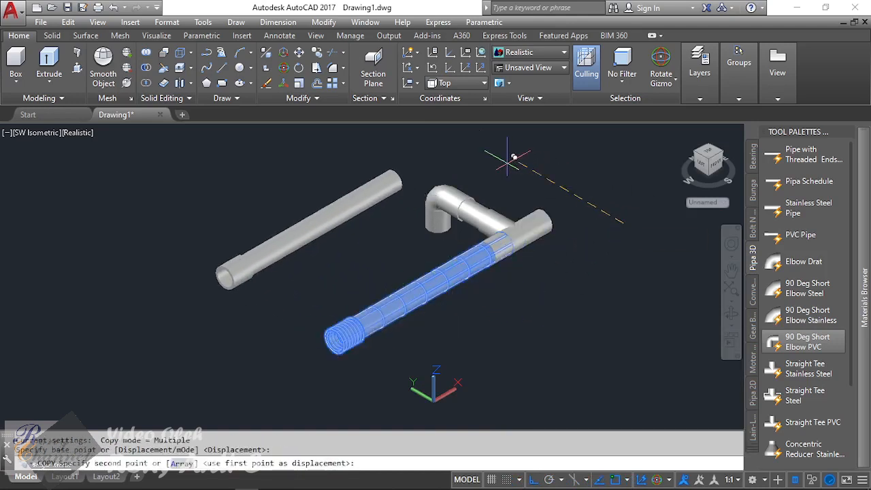
pyautogui.click(515, 156)
pyautogui.press('Escape')
pyautogui.click(319, 196)
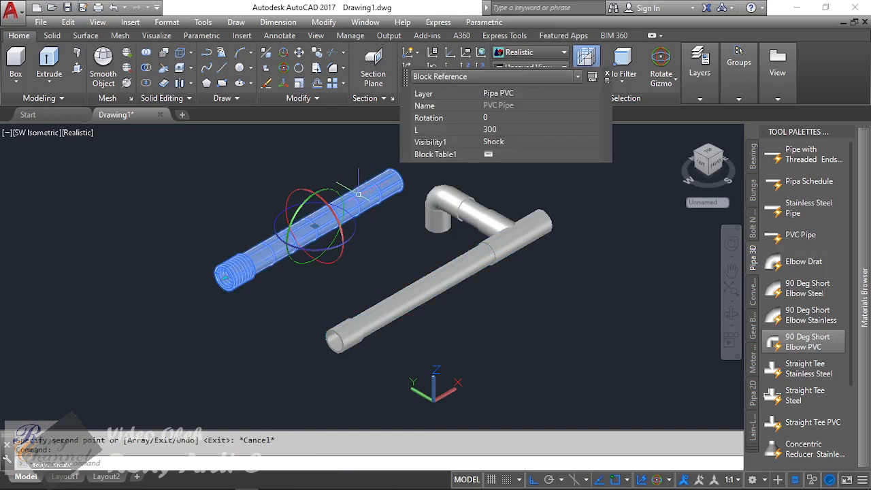
pyautogui.click(324, 196)
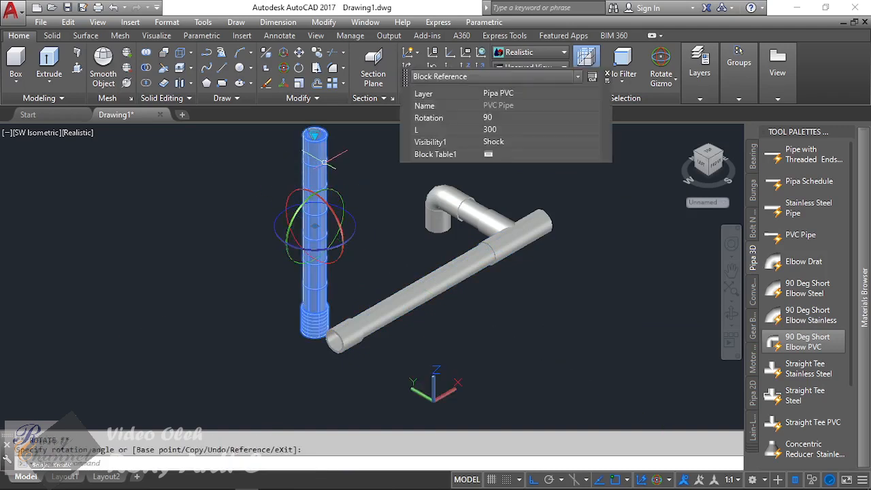
# Move the vertical pipe from the centre of its upper end to the inner centre of the elbow's downward socket.
pyautogui.write('m')
pyautogui.press('Return')
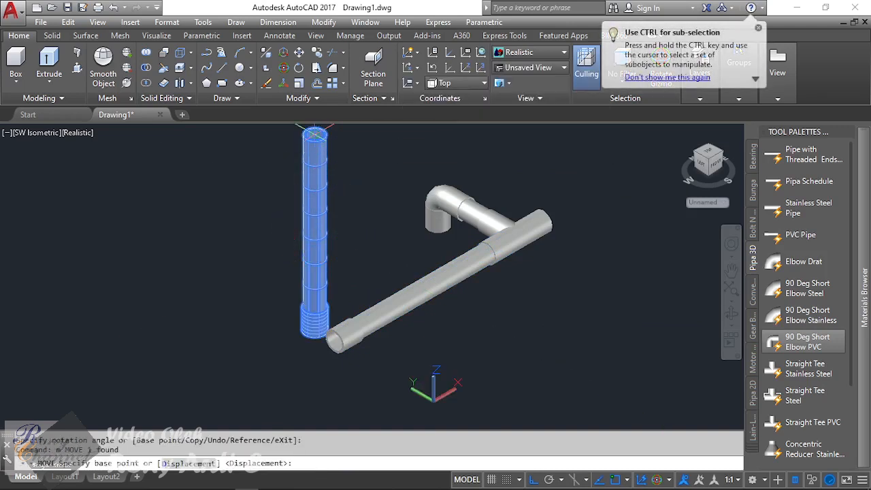
pyautogui.click(314, 135)
pyautogui.scroll(3, 405, 224)
pyautogui.keyDown('shift'); pyautogui.rightClick(407, 225); pyautogui.keyUp('shift')
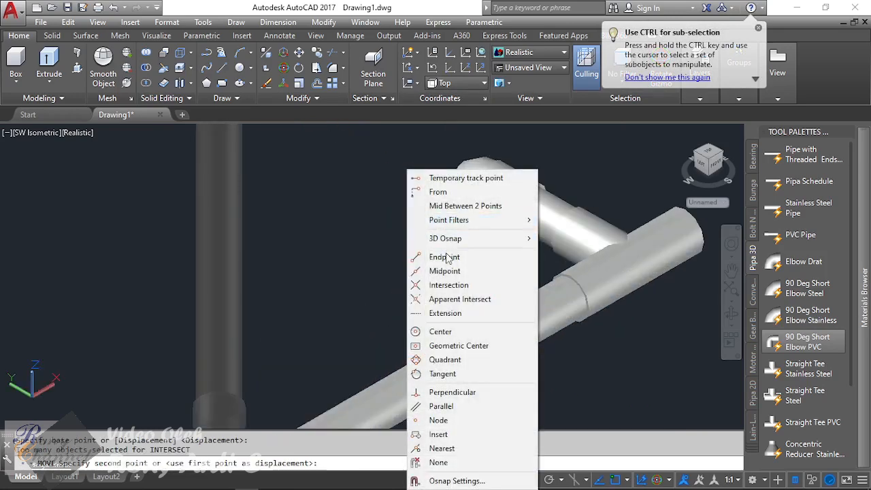
pyautogui.click(459, 331)
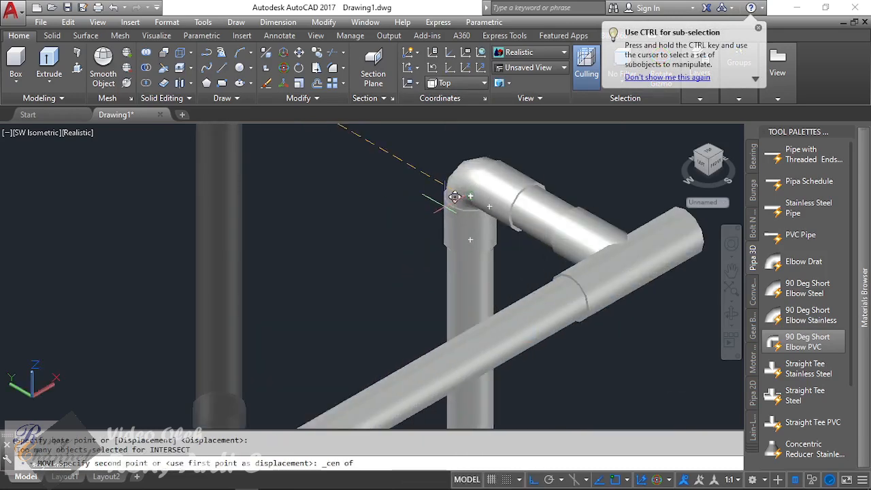
pyautogui.click(456, 194)
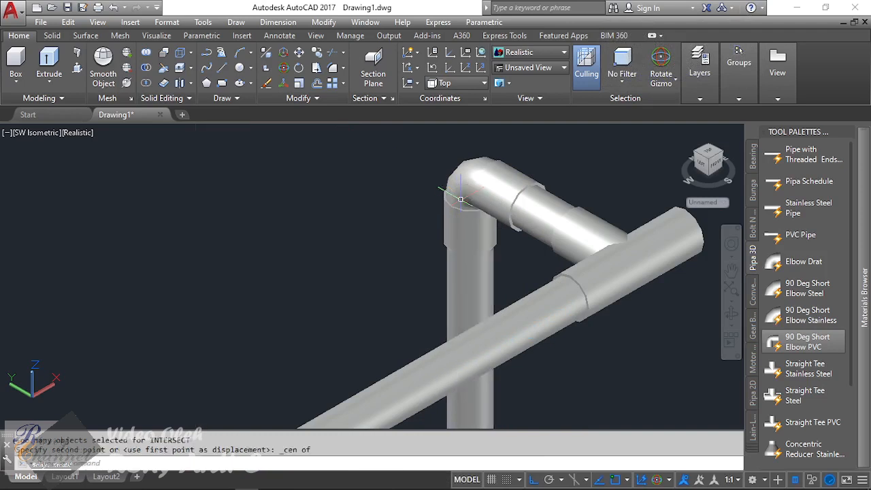
pyautogui.scroll(-4, 329, 199)
pyautogui.scroll(3, 329, 199)
pyautogui.scroll(-4, 351, 195)
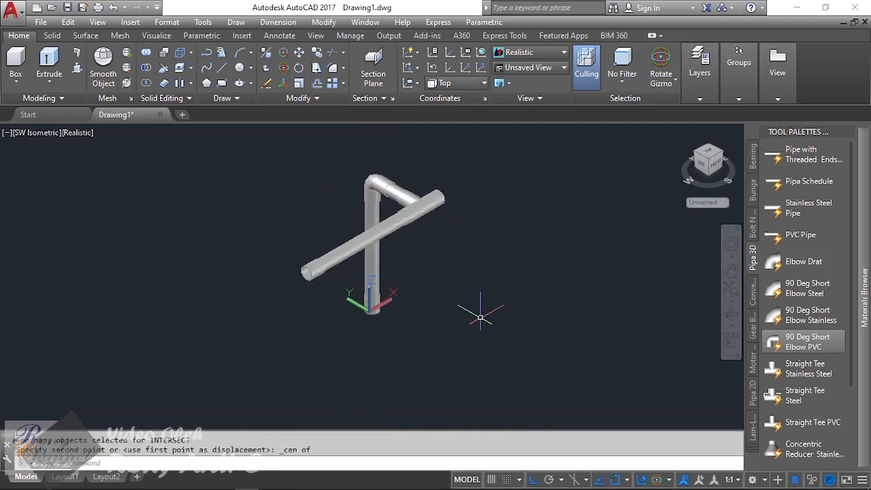
# Set the vertical pipe's Visibility1 to No Shock.
pyautogui.scroll(3, 447, 299)
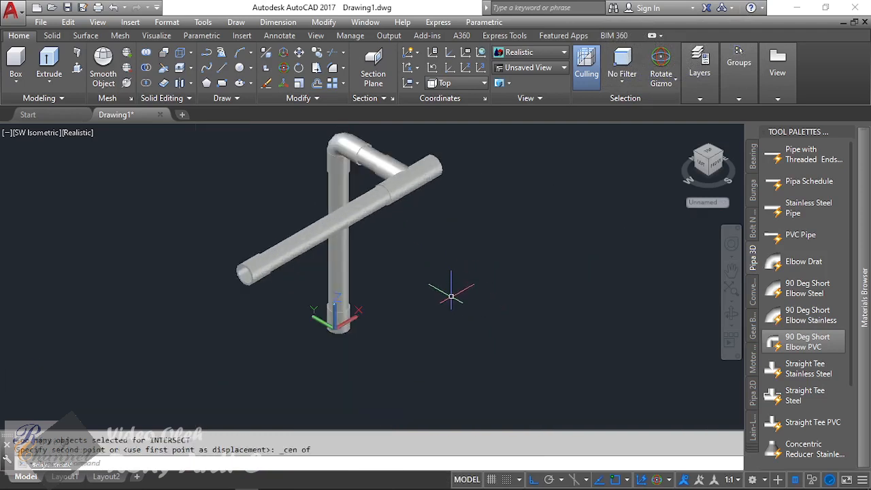
pyautogui.moveTo(449, 282); pyautogui.dragTo(434, 300, button='middle')
pyautogui.click(315, 328)
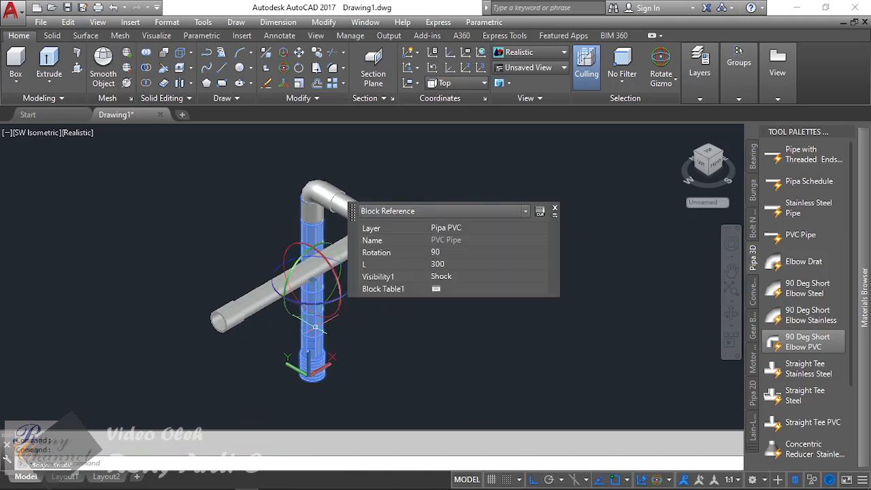
pyautogui.click(523, 276)
pyautogui.click(501, 298)
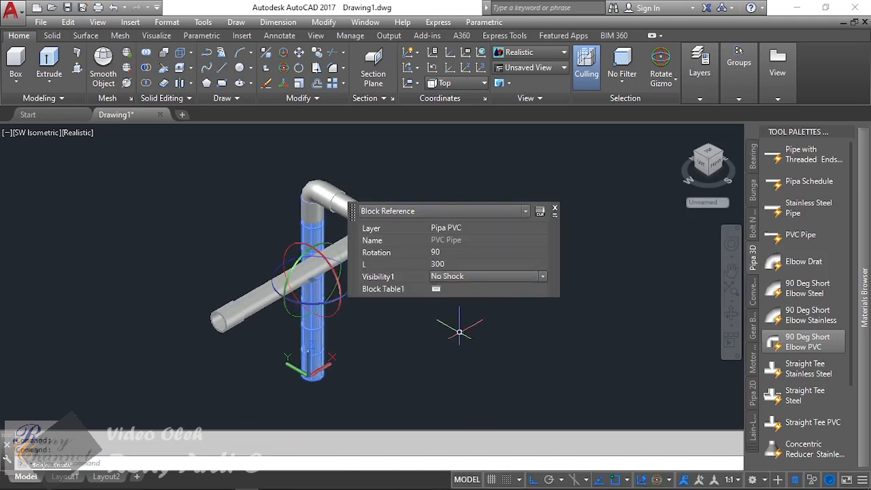
pyautogui.press('Escape')
pyautogui.scroll(2, 247, 315)
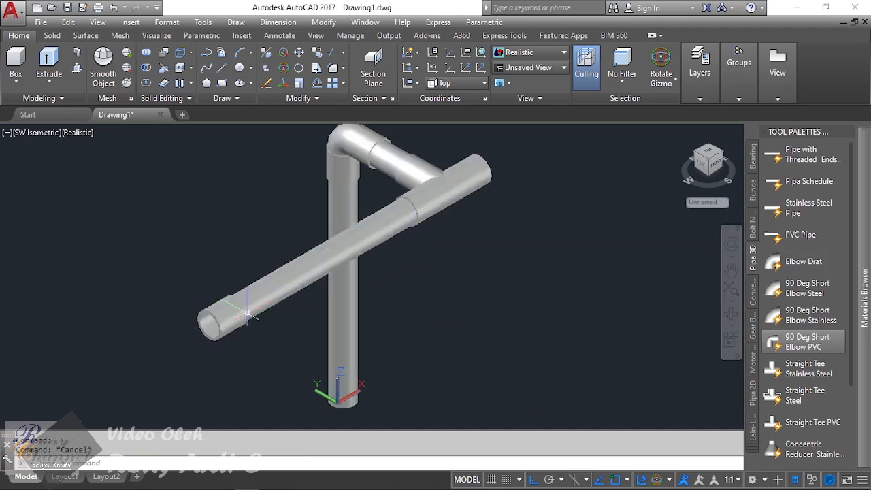
pyautogui.click(227, 308)
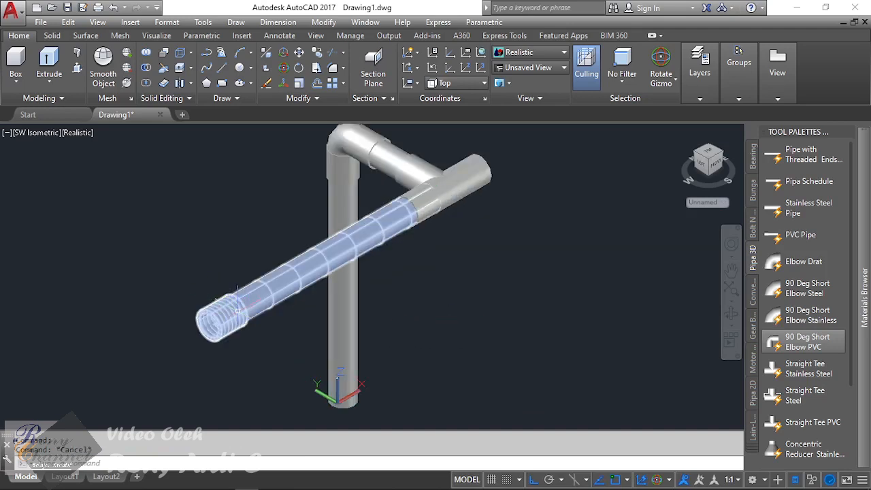
pyautogui.scroll(-2, 236, 310)
pyautogui.press('Escape')
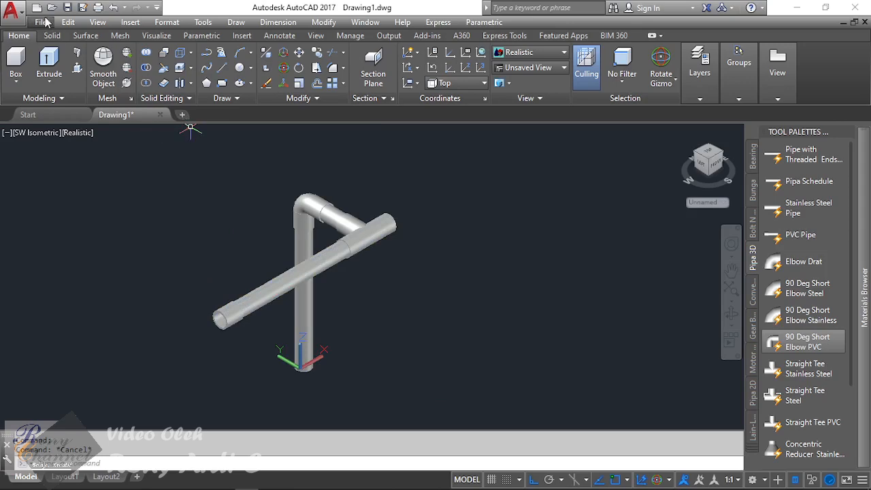
# Create a new blank drawing and close the Drawing1 pipe assembly drawing.
pyautogui.hotkey('ctrl', 'n')
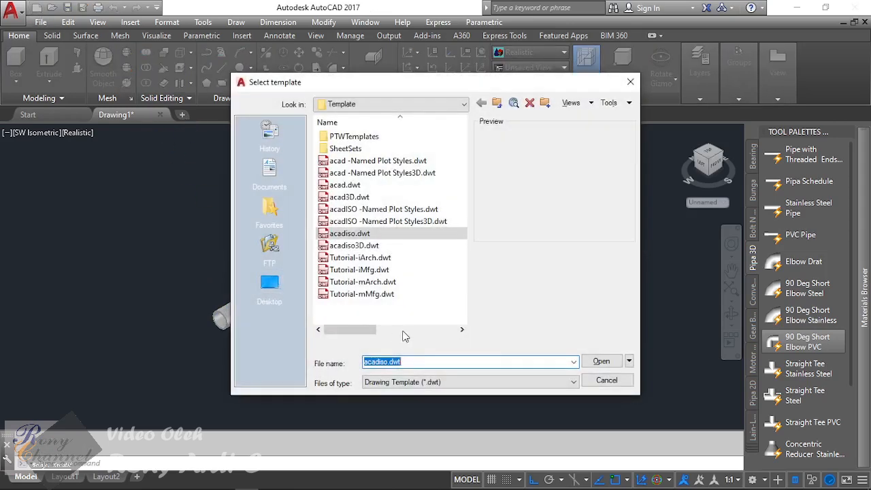
pyautogui.click(629, 361)
pyautogui.click(651, 402)
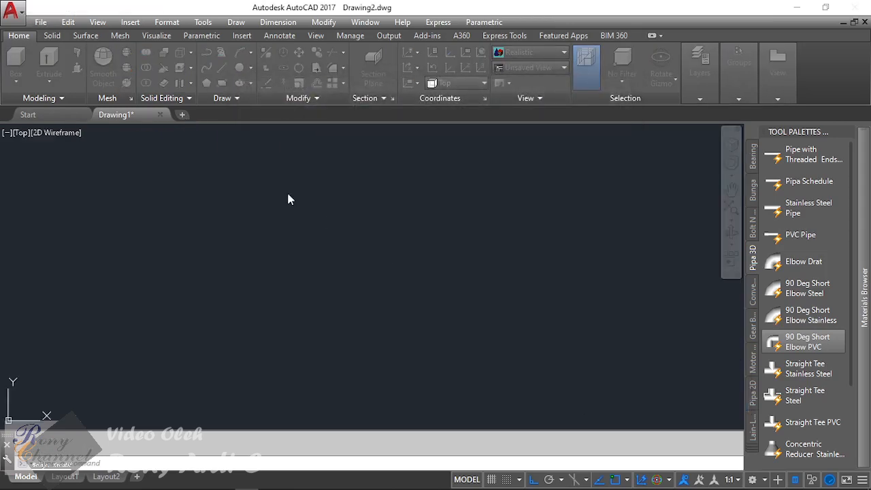
pyautogui.click(140, 114)
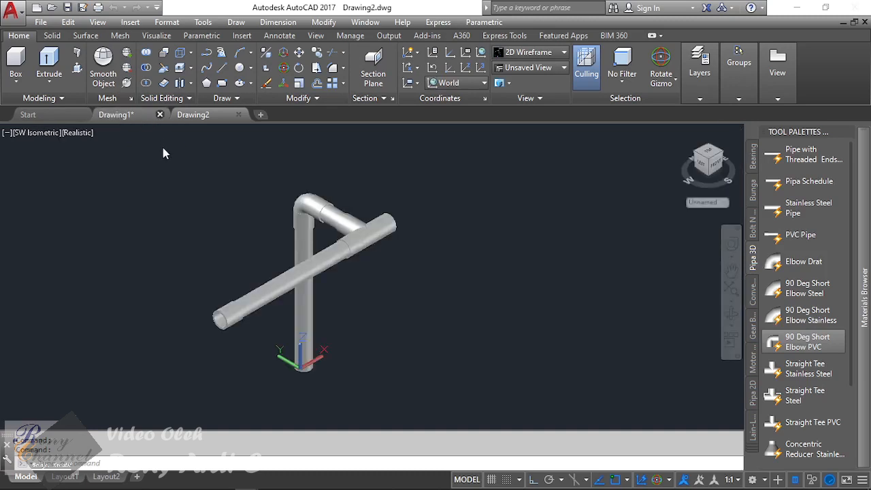
pyautogui.click(160, 114)
pyautogui.click(441, 278)
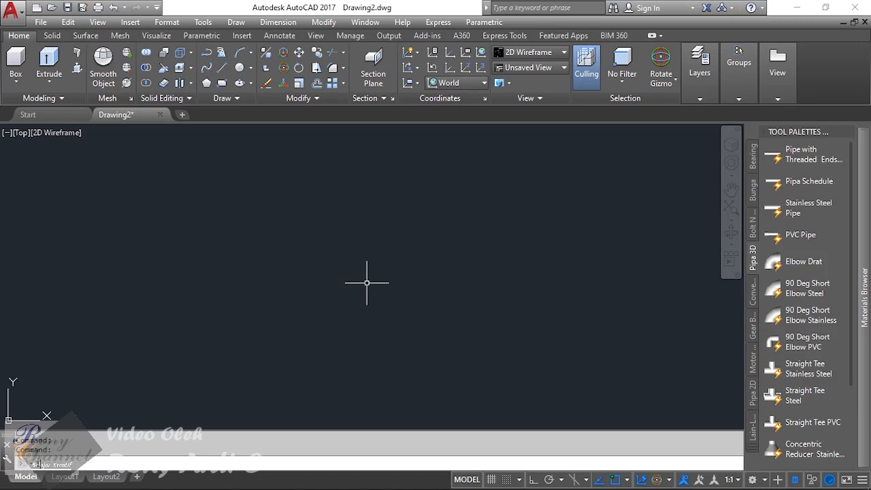
# Draw a nearly horizontal line about 254 units long across the middle of the drawing.
pyautogui.write('l')
pyautogui.press('Return')
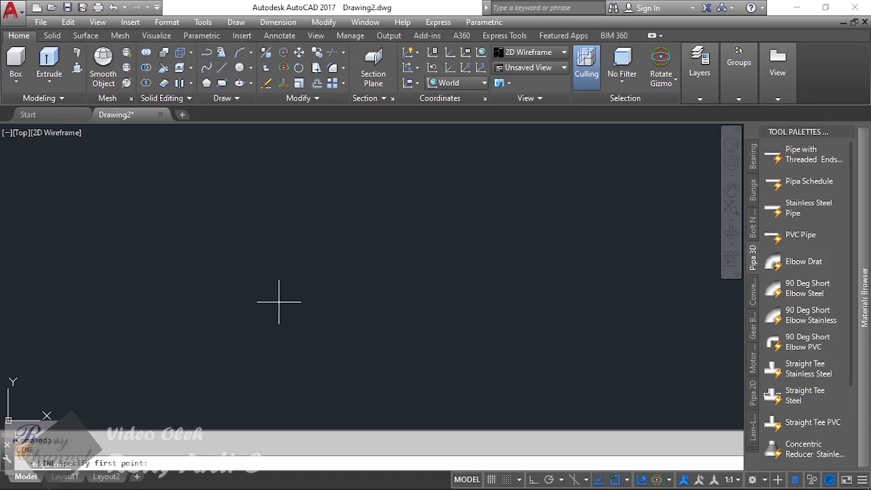
pyautogui.click(277, 302)
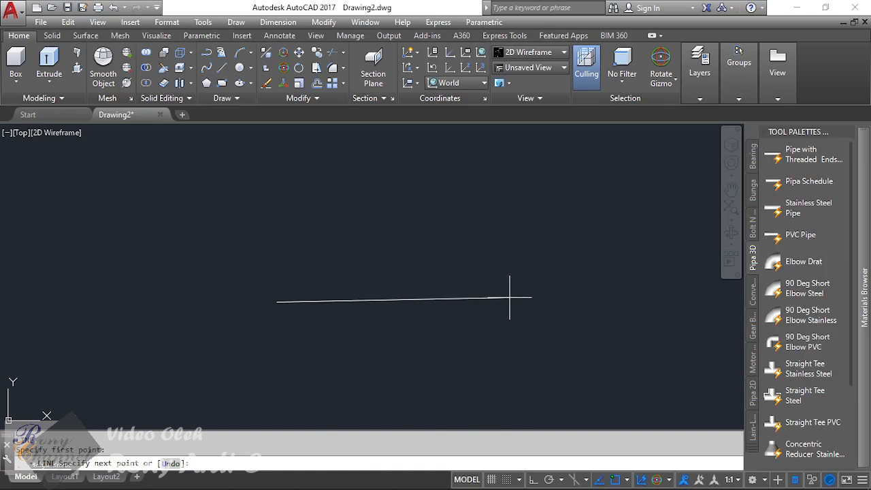
pyautogui.click(538, 299)
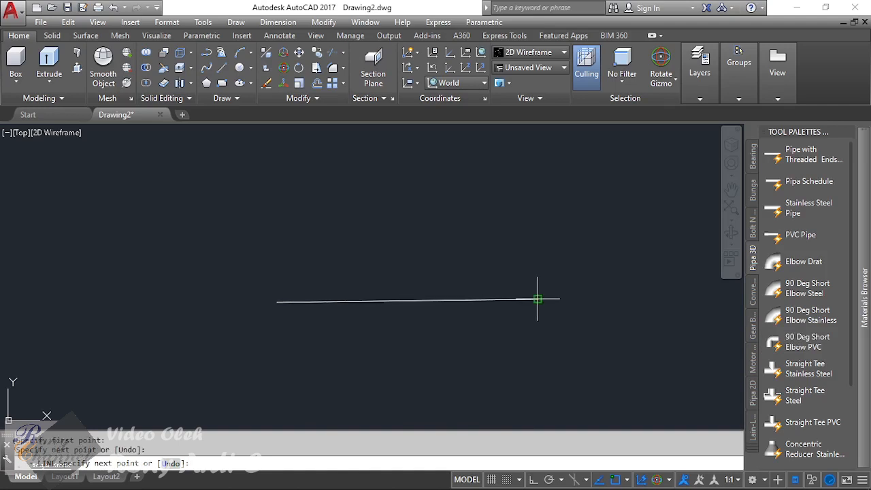
pyautogui.press('Escape')
pyautogui.click(766, 480)
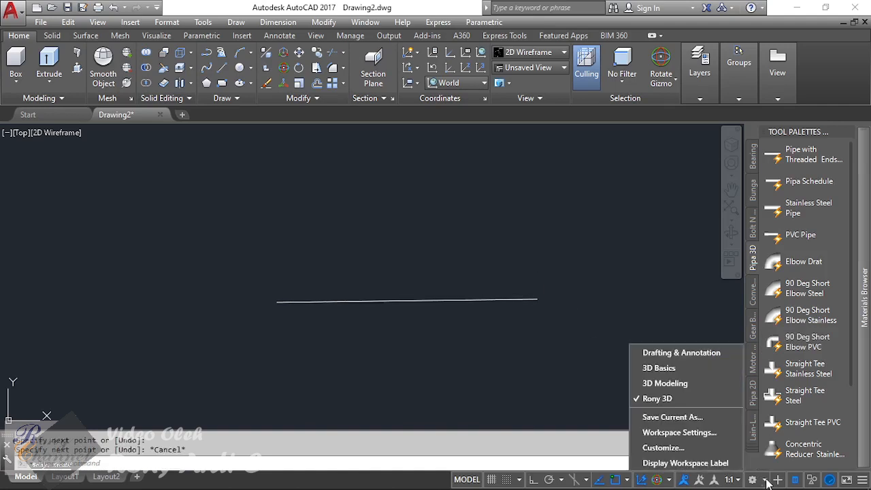
pyautogui.click(656, 399)
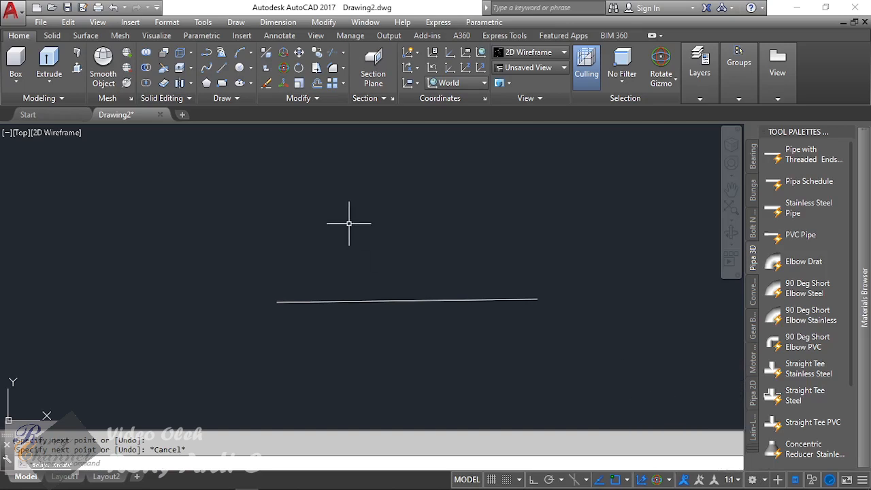
pyautogui.scroll(2, 418, 289)
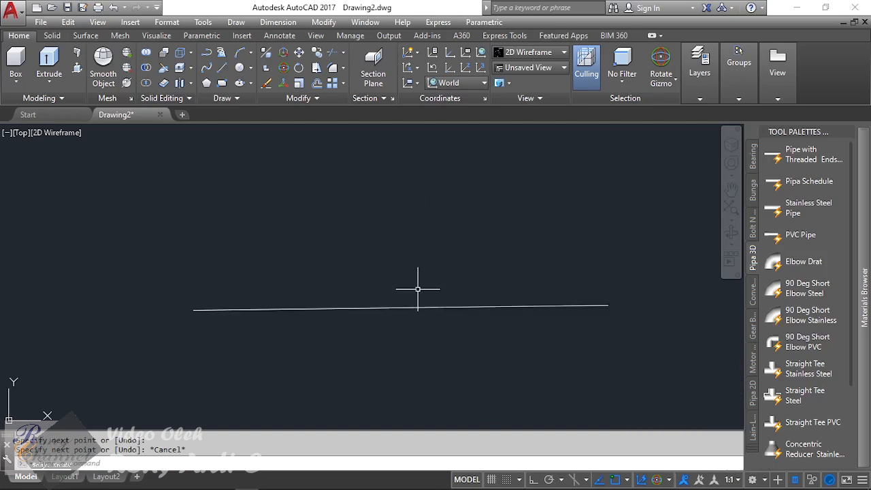
pyautogui.click(457, 272)
pyautogui.click(387, 352)
pyautogui.scroll(-2, 277, 330)
pyautogui.press('Escape')
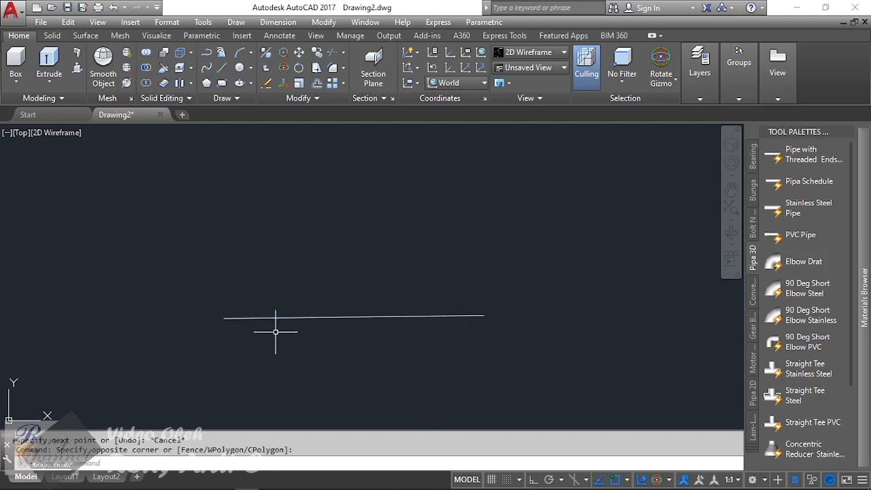
# Erase the nearly horizontal line from the drawing.
pyautogui.click(369, 343)
pyautogui.click(306, 289)
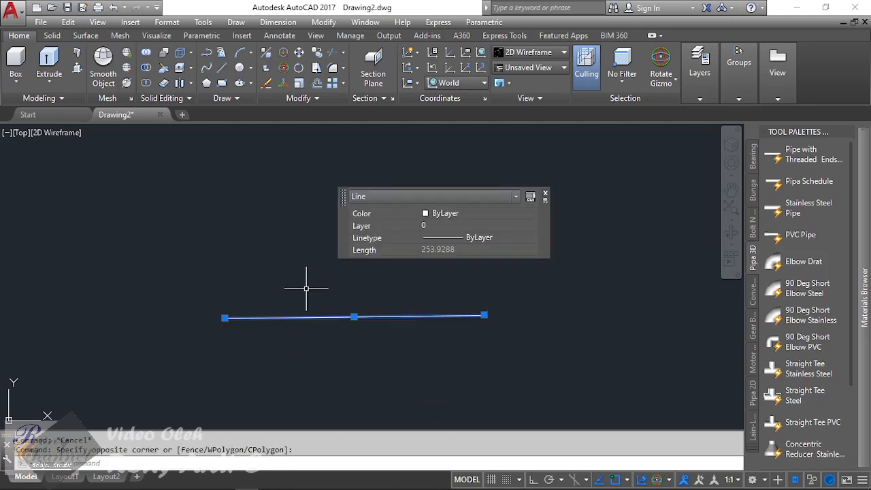
pyautogui.press('Delete')
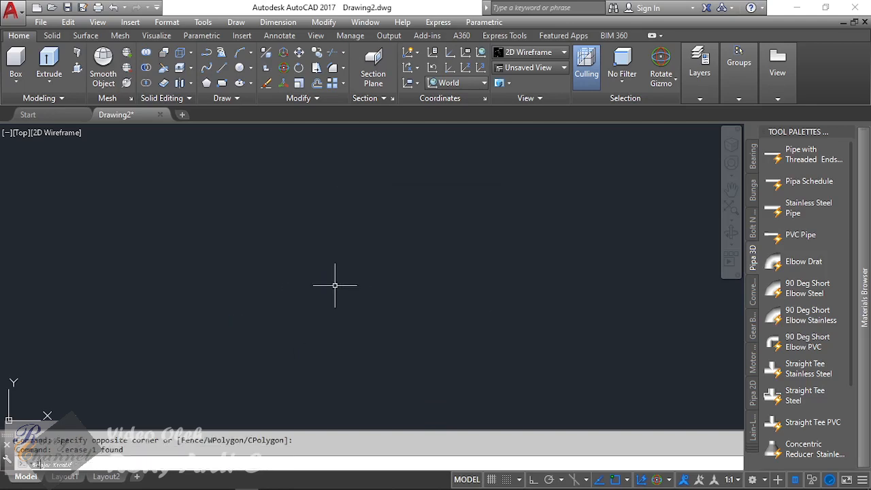
# Draw a nearly horizontal test line across the middle of the drawing and erase it.
pyautogui.write('l')
pyautogui.press('Return')
pyautogui.click(278, 295)
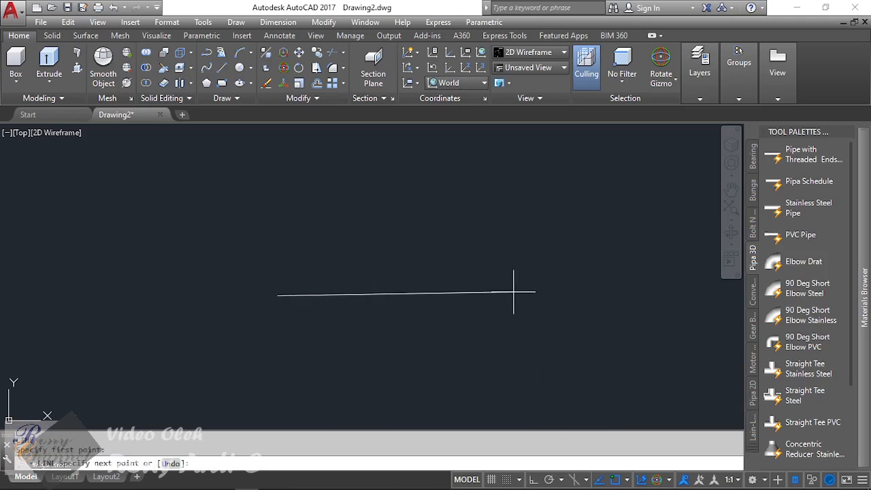
pyautogui.click(525, 292)
pyautogui.press('Escape')
pyautogui.click(495, 348)
pyautogui.click(384, 249)
pyautogui.press('Delete')
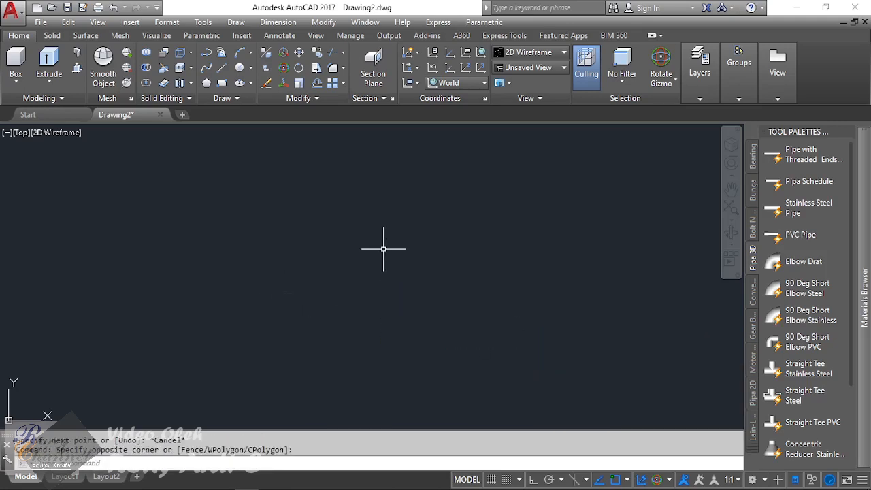
# Turn Ortho mode on and draw a horizontal line about 460 units long, starting at the origin 0,0.
pyautogui.press('F8')
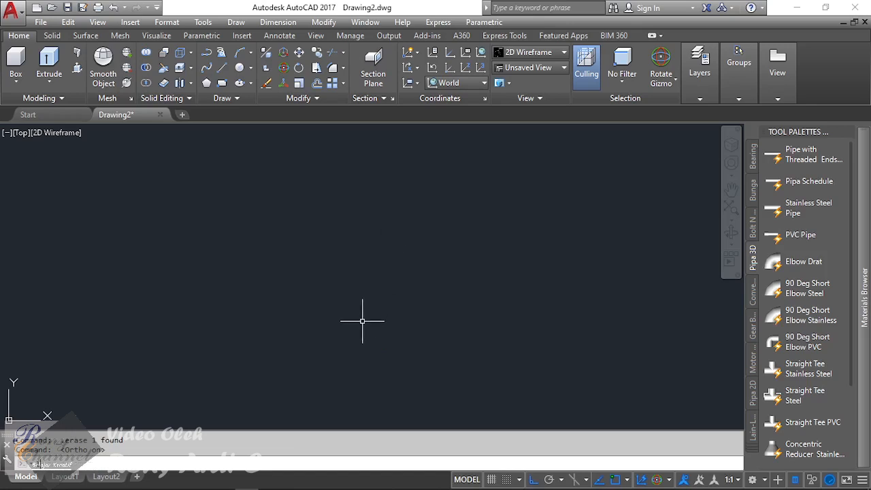
pyautogui.write('l')
pyautogui.press('Return')
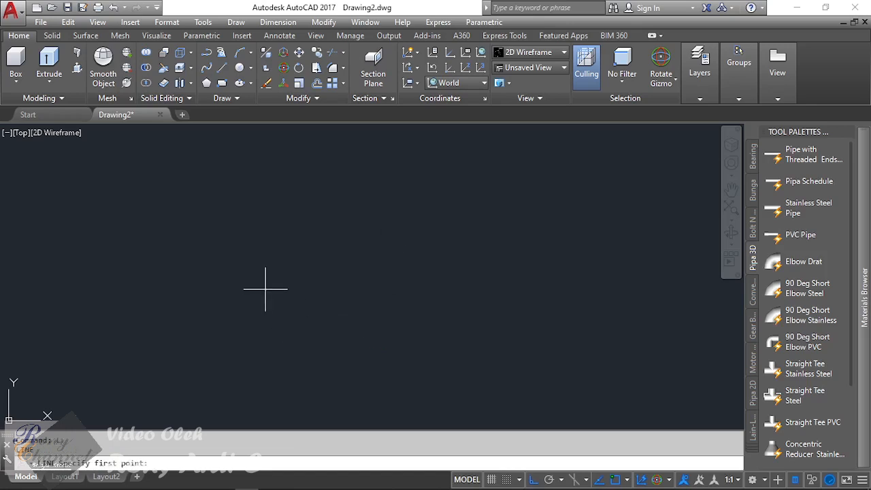
pyautogui.write('0,0')
pyautogui.press('Return')
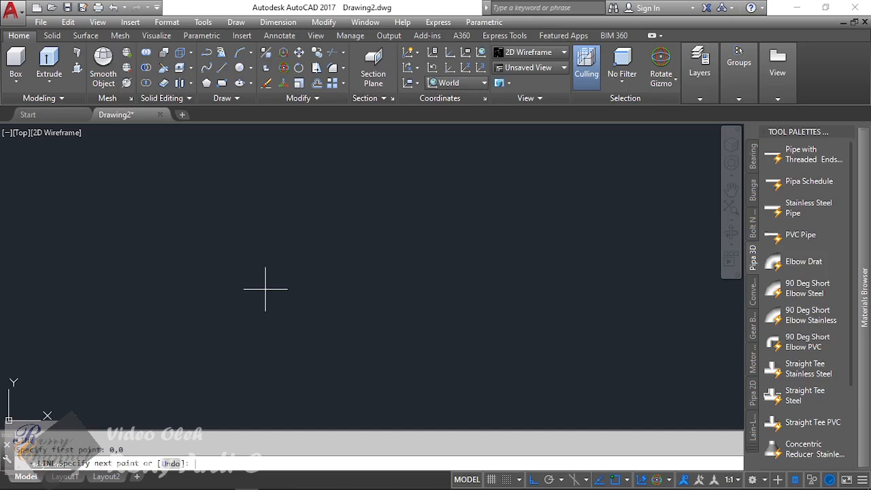
pyautogui.scroll(-5, 267, 292)
pyautogui.click(345, 305)
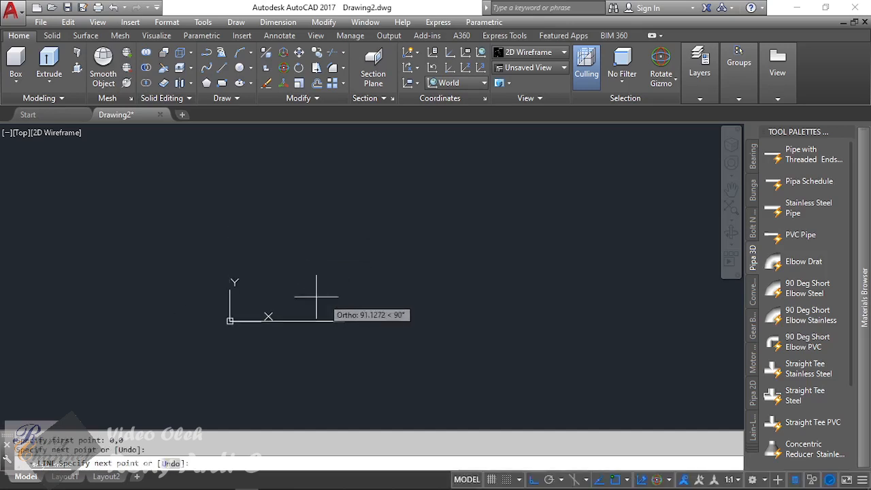
pyautogui.scroll(2, 241, 288)
pyautogui.press('Escape')
pyautogui.scroll(2, 226, 339)
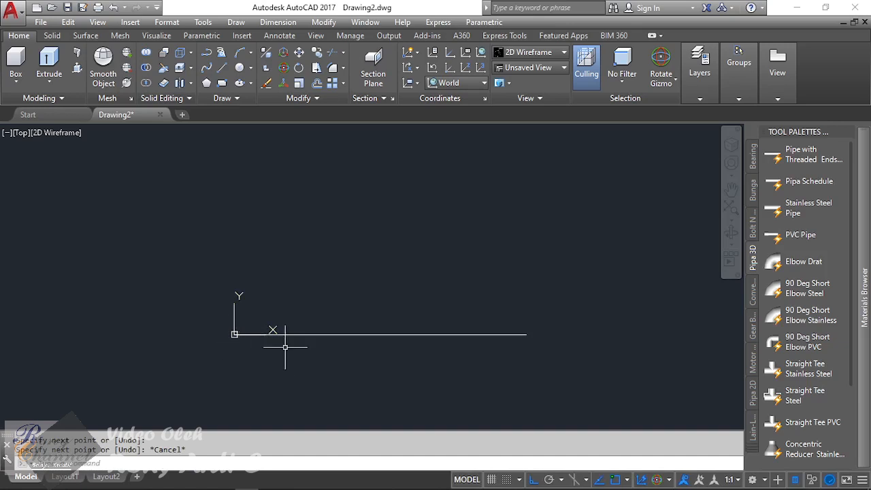
pyautogui.scroll(2, 201, 336)
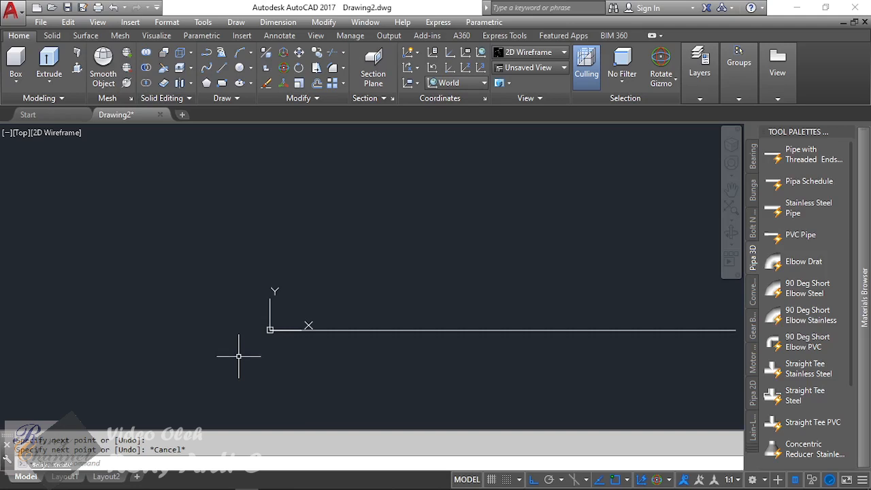
# Define the horizontal line as a block named Pipa PVC tes, with its base point at 0,0,0 and converted in place.
pyautogui.click(299, 356)
pyautogui.click(190, 275)
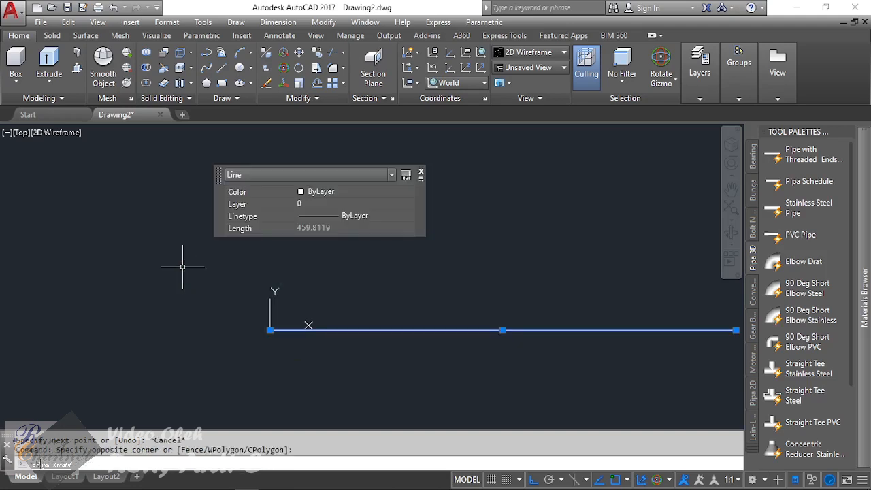
pyautogui.write('BLOCK')
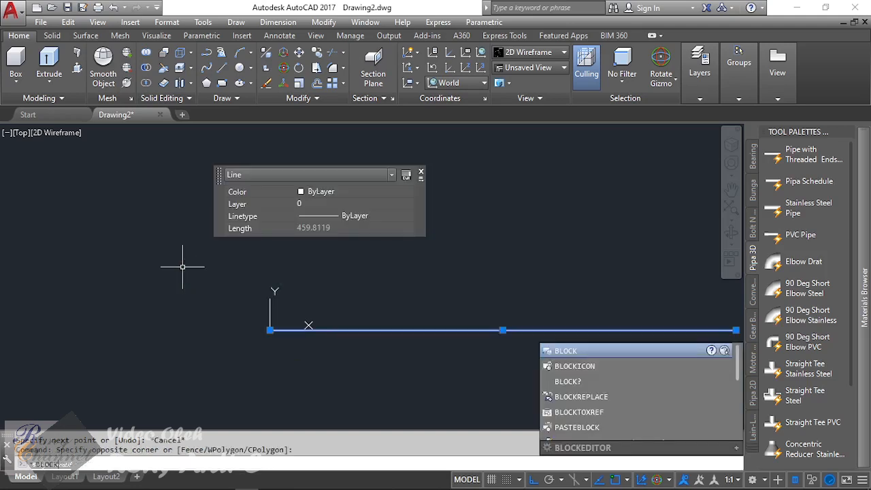
pyautogui.press('Return')
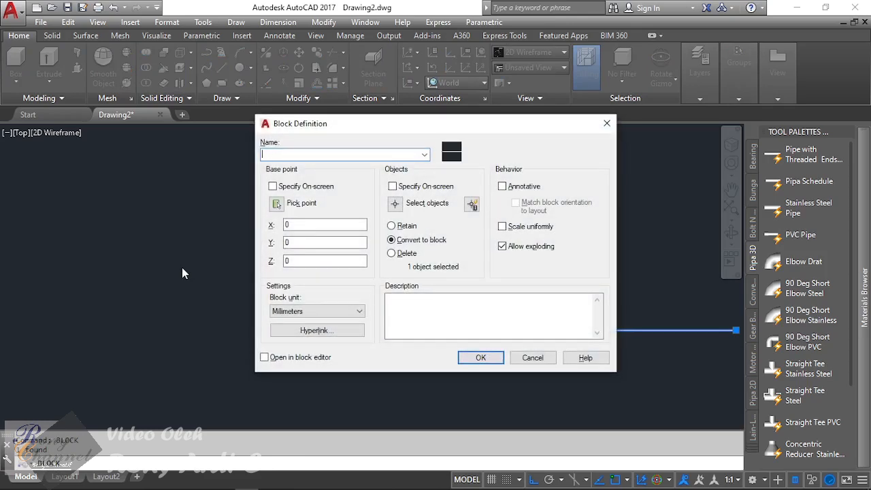
pyautogui.write('Pipa PVC tes')
pyautogui.click(480, 357)
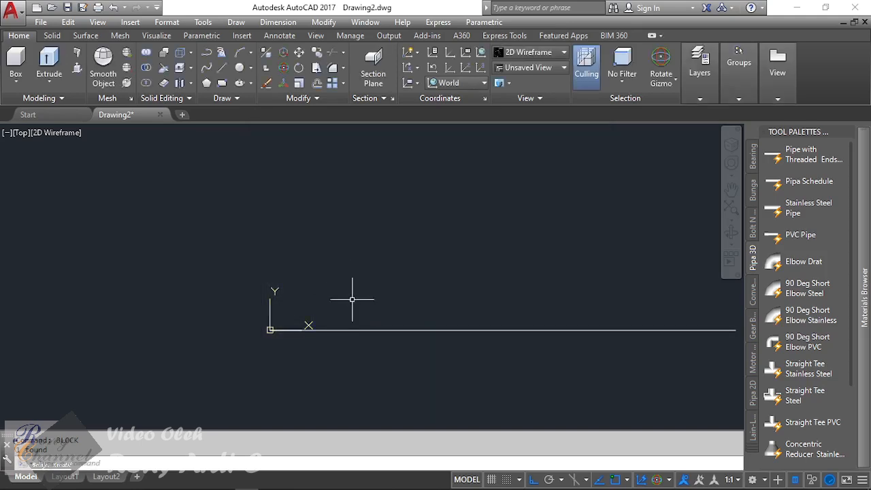
# Open the line's block in the Block Editor and display the Properties palette.
pyautogui.click(354, 328)
pyautogui.doubleClick(399, 328)
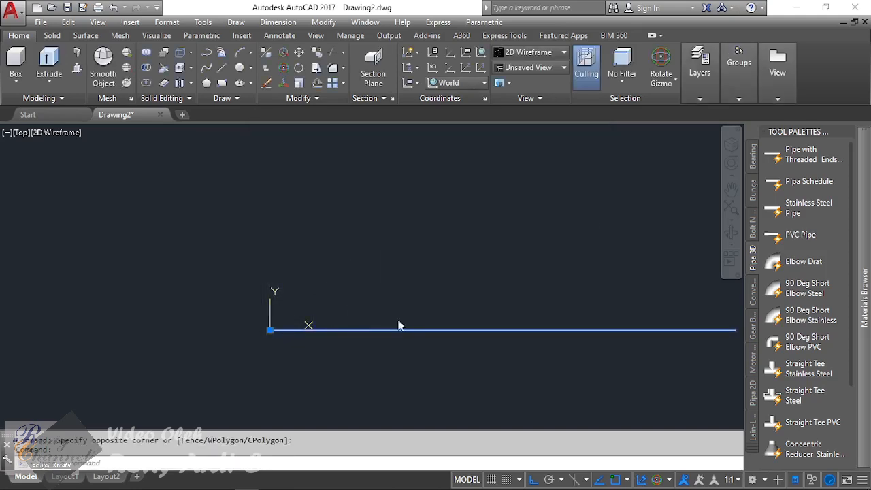
pyautogui.click(425, 338)
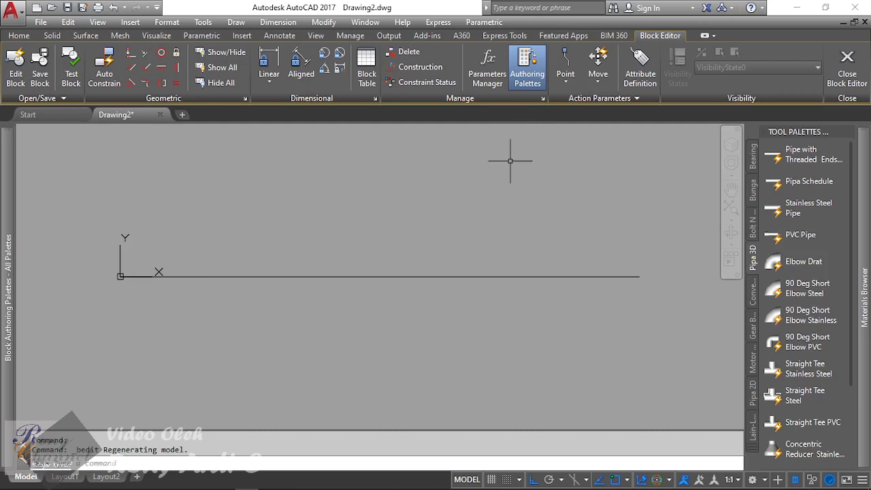
pyautogui.write('pro')
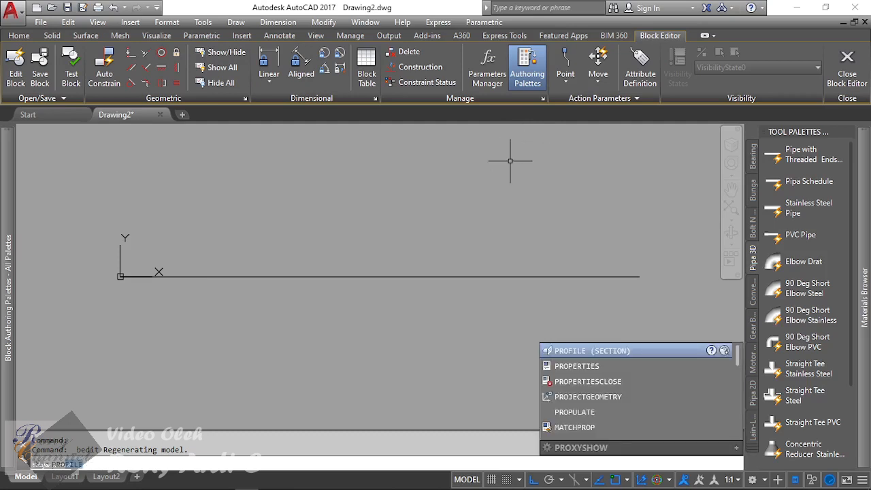
pyautogui.click(577, 366)
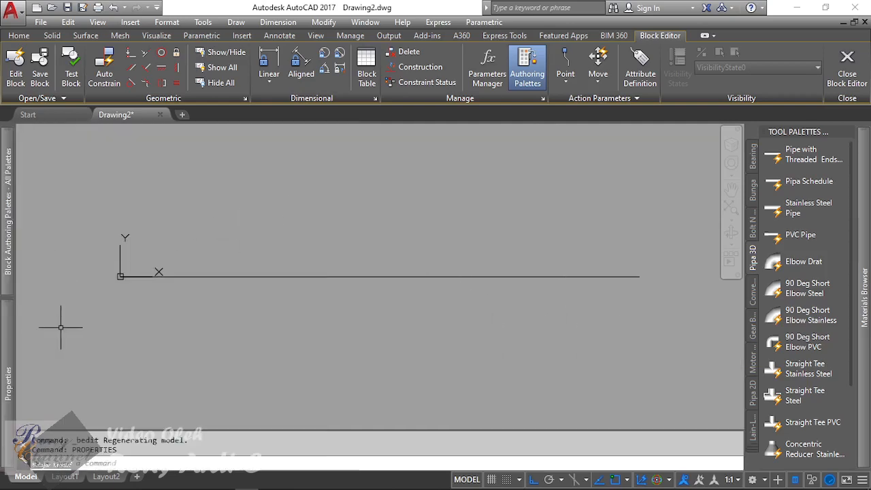
pyautogui.moveTo(2, 354)
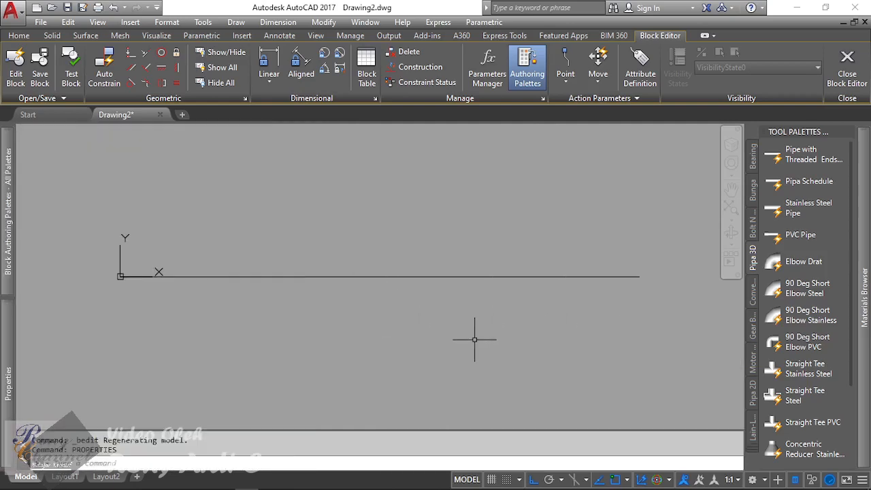
pyautogui.scroll(-2, 537, 262)
pyautogui.scroll(2, 432, 229)
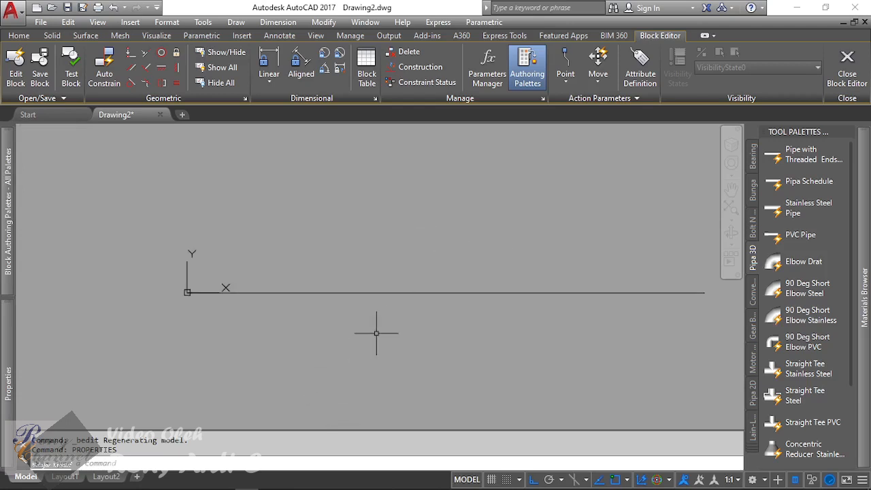
# Show the drawing beside the PVC catalog spreadsheet and select the diameter d of the 1/2 AW pipe in cell D2.
pyautogui.doubleClick(400, 12)
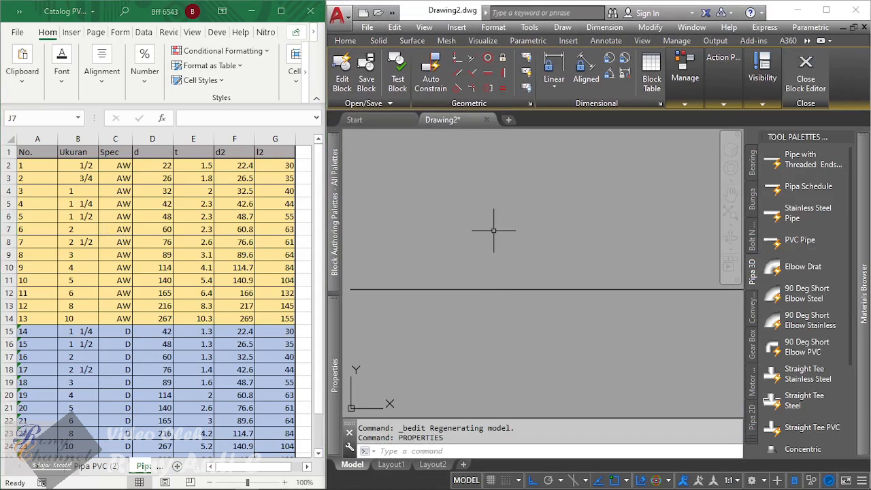
pyautogui.click(467, 259)
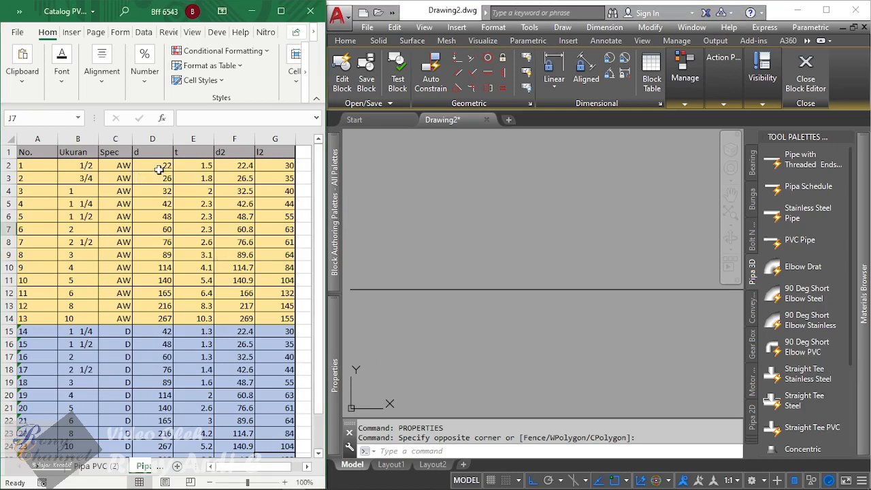
pyautogui.click(159, 169)
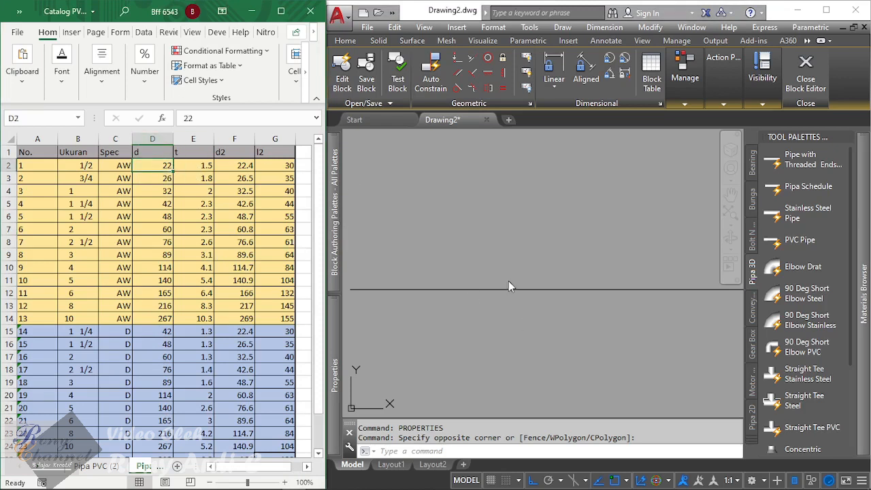
# Offset the horizontal line 11 units to both sides.
pyautogui.scroll(-3, 416, 290)
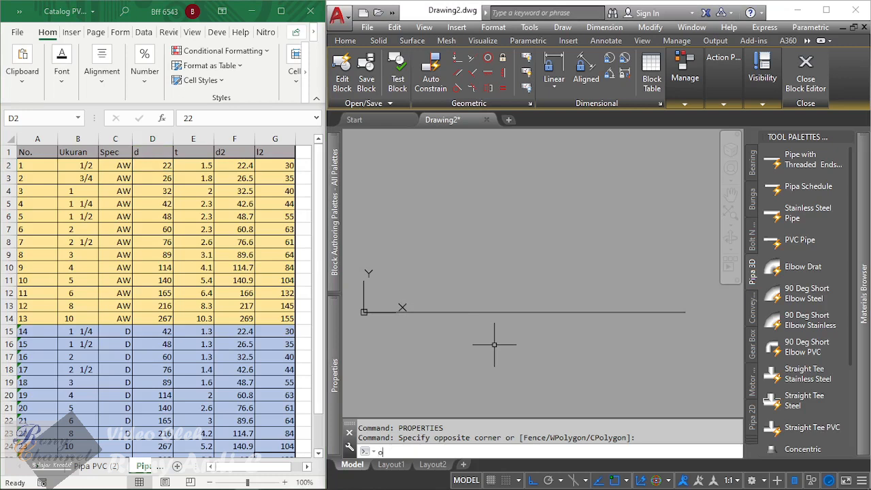
pyautogui.write('o')
pyautogui.press('Return')
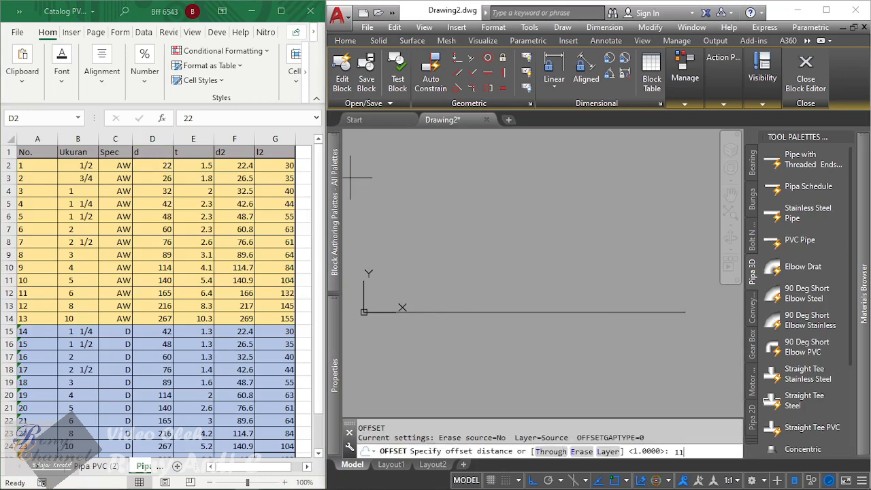
pyautogui.press('Return')
pyautogui.click(435, 311)
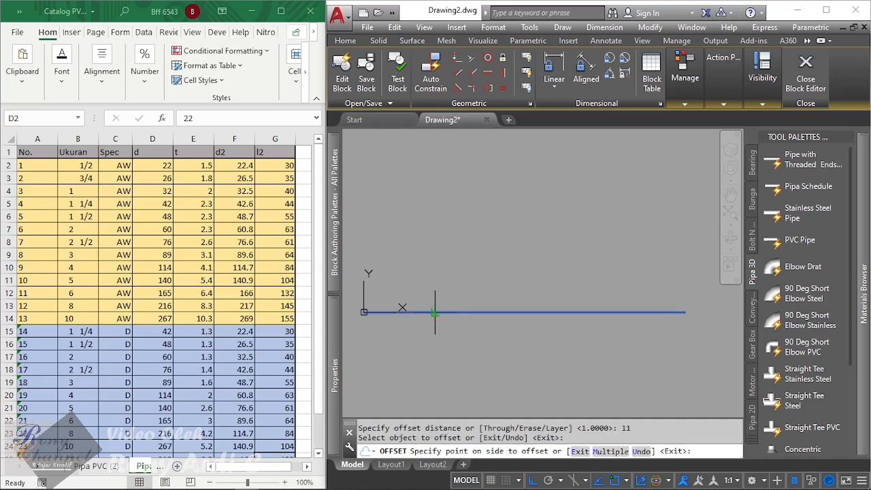
pyautogui.click(439, 237)
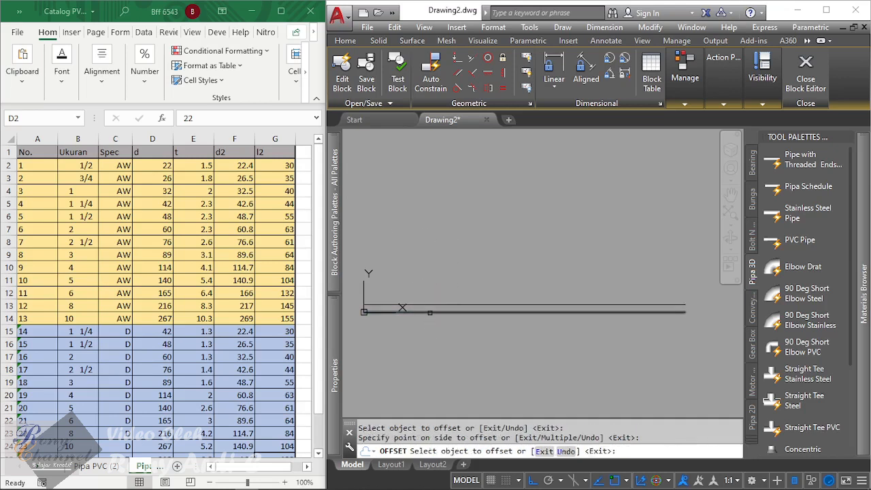
pyautogui.click(427, 312)
pyautogui.click(432, 349)
pyautogui.scroll(2, 350, 327)
pyautogui.scroll(1, 350, 327)
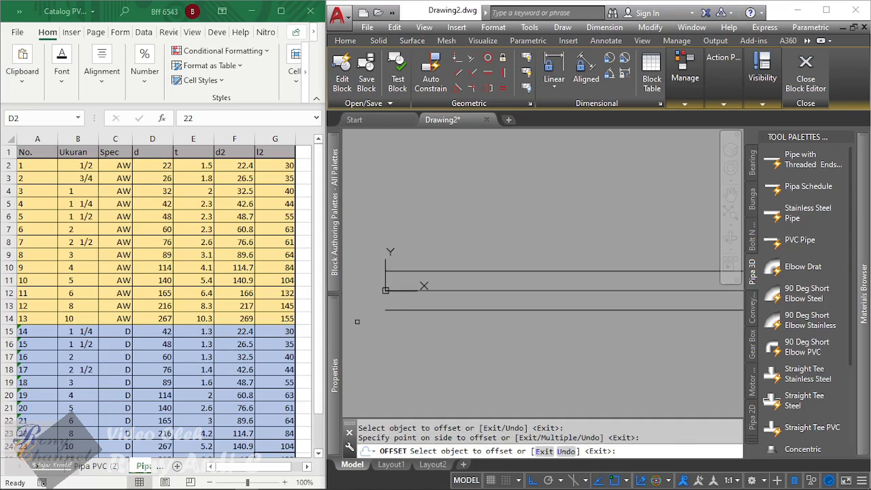
pyautogui.press('Escape')
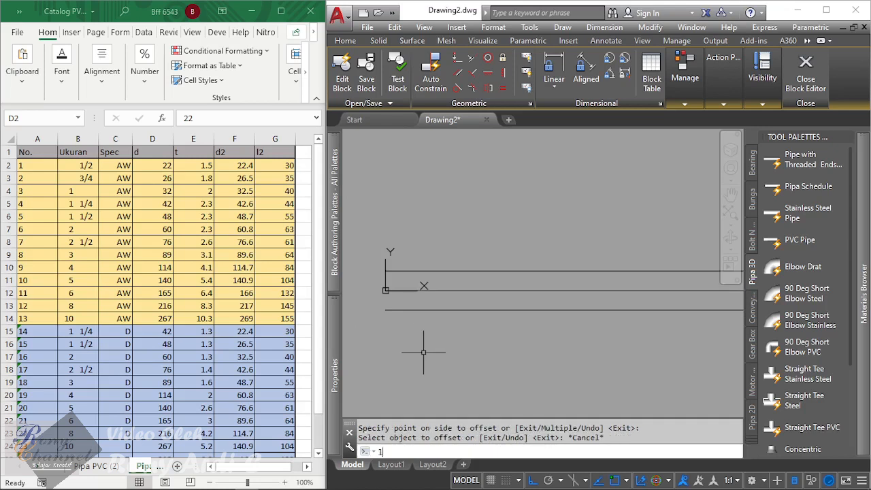
# Draw lines along the upper offset line that form a thin closed rectangle above it over its full length.
pyautogui.press('Return')
pyautogui.click(414, 271)
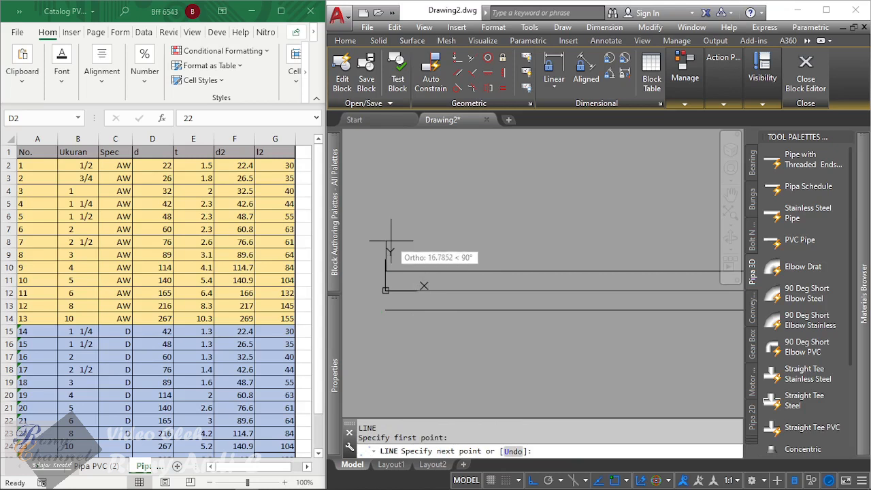
pyautogui.scroll(6, 395, 262)
pyautogui.click(399, 274)
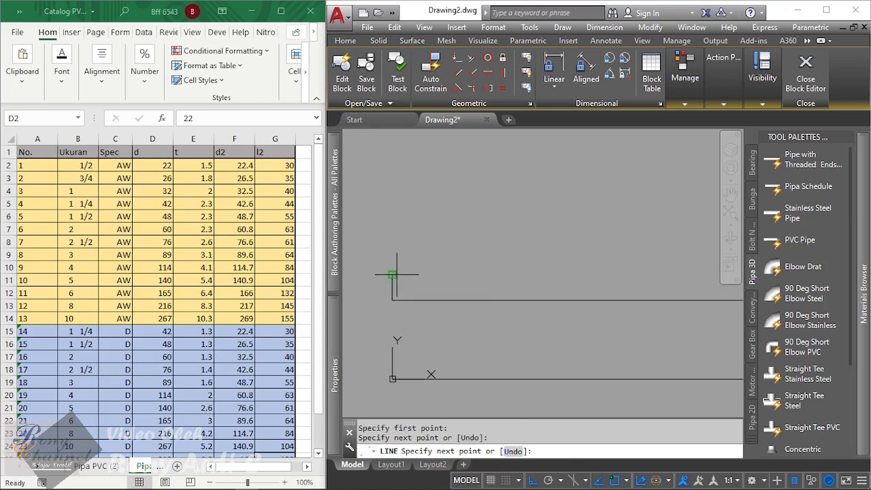
pyautogui.scroll(-5, 399, 252)
pyautogui.scroll(3, 616, 282)
pyautogui.scroll(2, 616, 268)
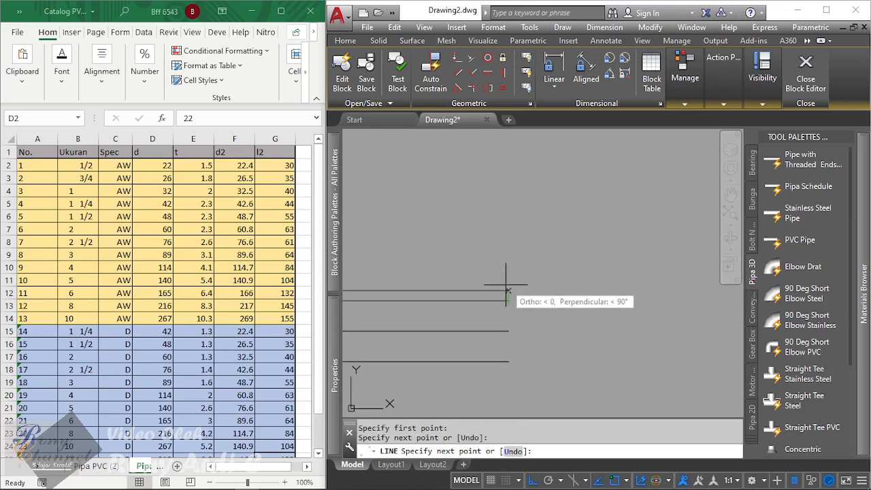
pyautogui.click(509, 291)
pyautogui.press('Escape')
pyautogui.scroll(-2, 640, 235)
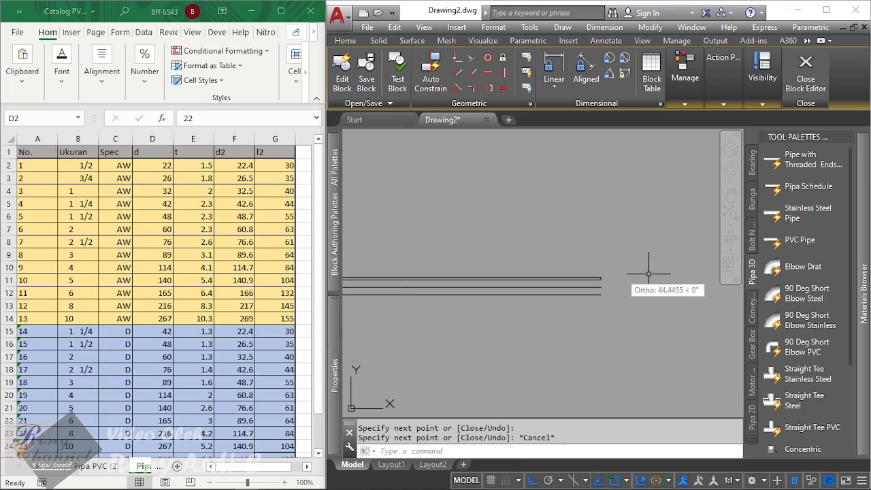
# Draw lines that form a closed rectangle about 9 units high below the lower offset line over its full length.
pyautogui.scroll(3, 385, 280)
pyautogui.press('Return')
pyautogui.click(393, 312)
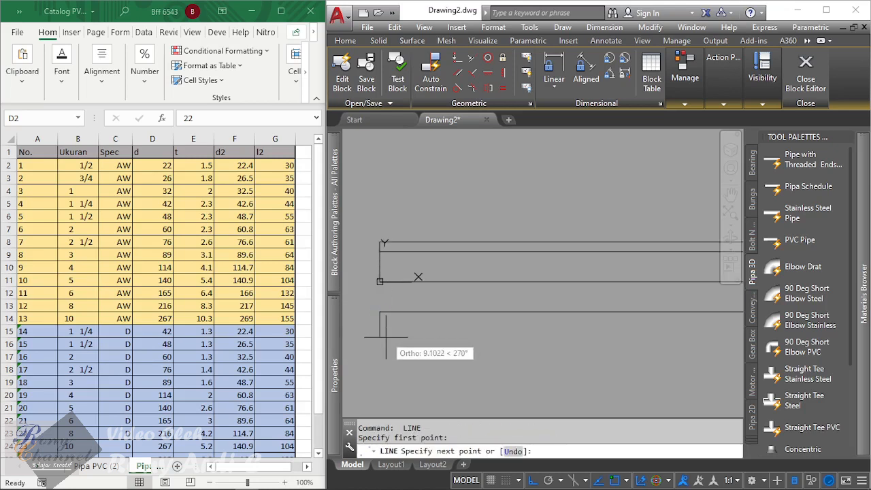
pyautogui.click(385, 338)
pyautogui.scroll(-5, 382, 338)
pyautogui.scroll(4, 570, 338)
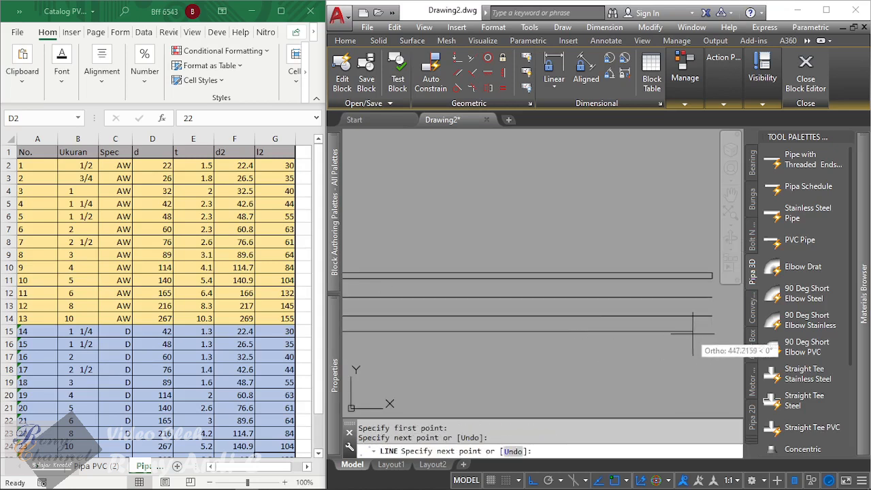
pyautogui.click(713, 332)
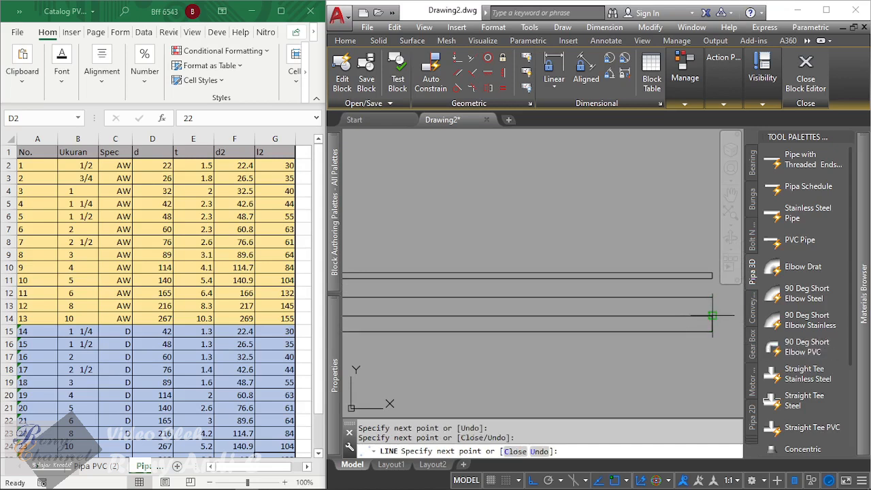
pyautogui.press('Escape')
pyautogui.scroll(-4, 477, 307)
pyautogui.scroll(4, 392, 282)
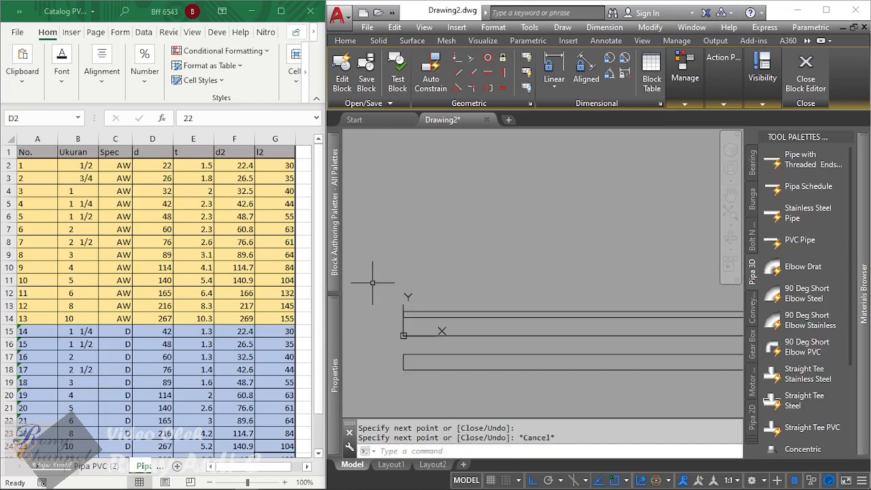
# Apply a Fix constraint to the middle line's start point at the origin and enlarge the drawing window to full screen.
pyautogui.scroll(2, 372, 282)
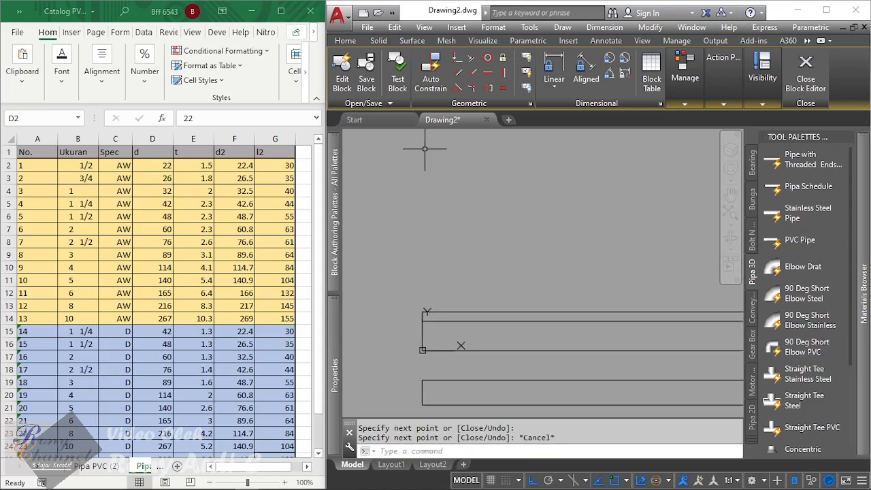
pyautogui.click(505, 58)
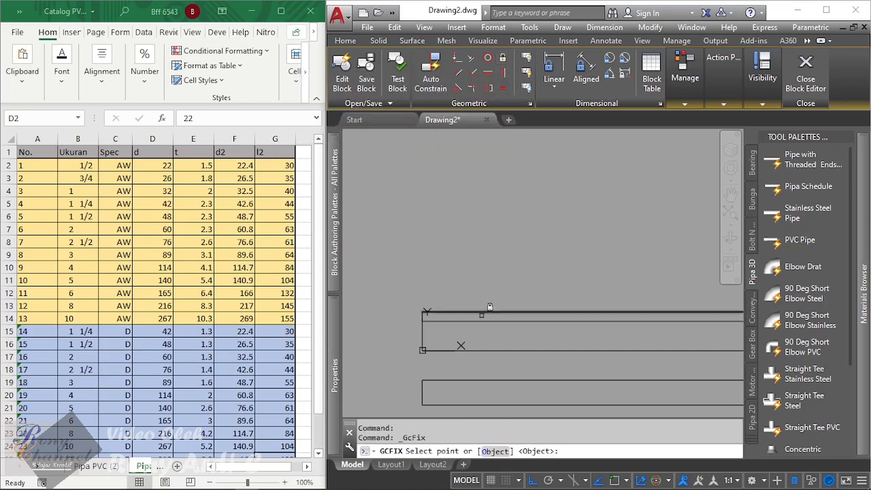
pyautogui.click(457, 344)
pyautogui.scroll(-2, 381, 231)
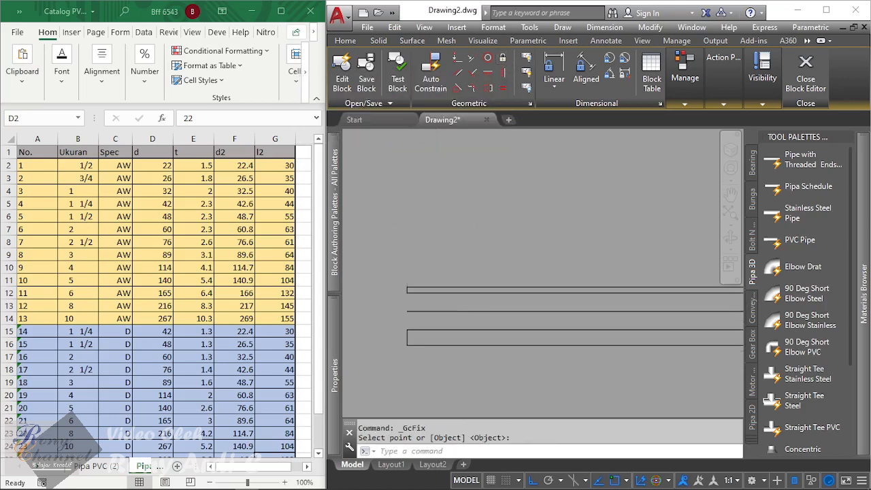
pyautogui.scroll(-2, 391, 259)
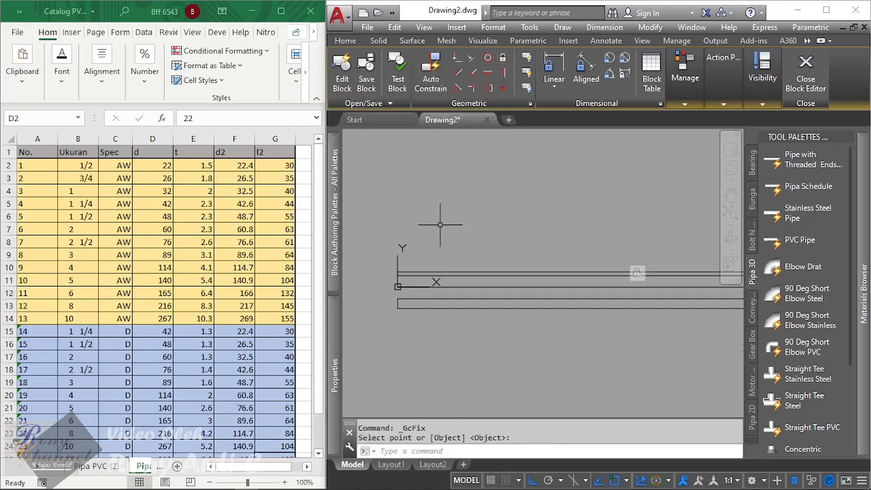
pyautogui.click(826, 13)
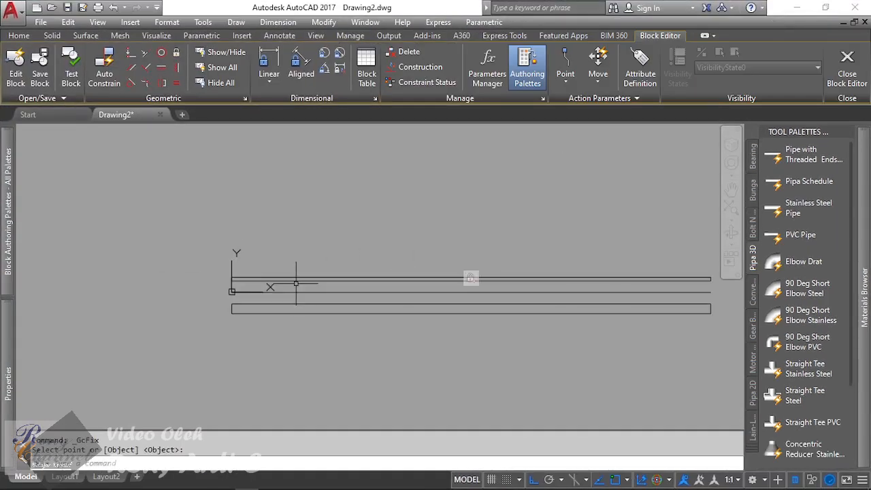
# Stretch the free end of the middle line straight upward so the line slopes from its fixed start point.
pyautogui.scroll(2, 235, 293)
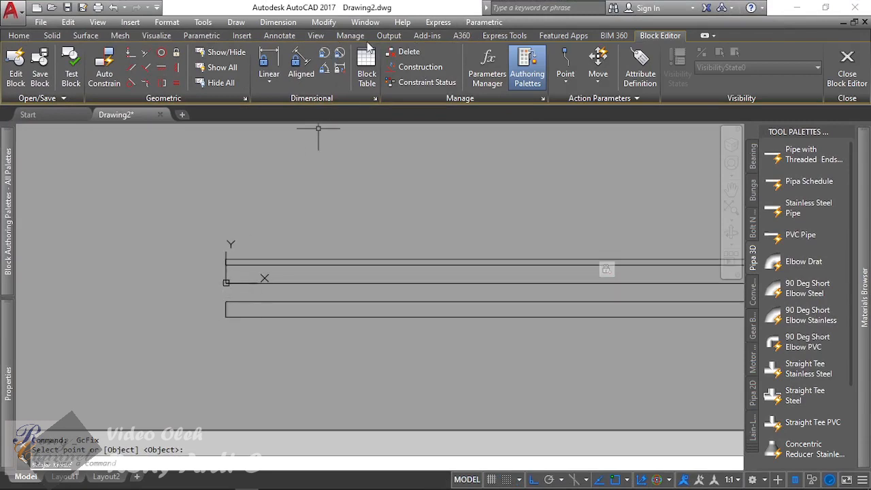
pyautogui.scroll(-2, 210, 194)
pyautogui.click(291, 251)
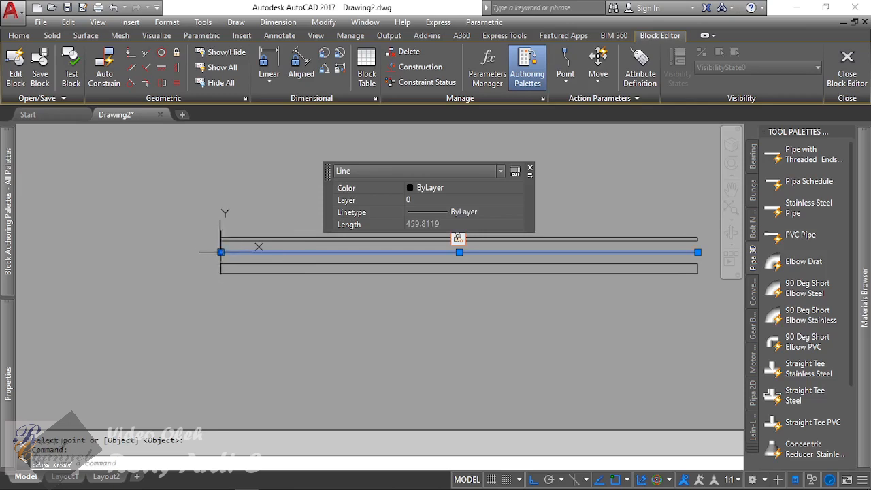
pyautogui.scroll(-1, 234, 317)
pyautogui.scroll(2, 466, 272)
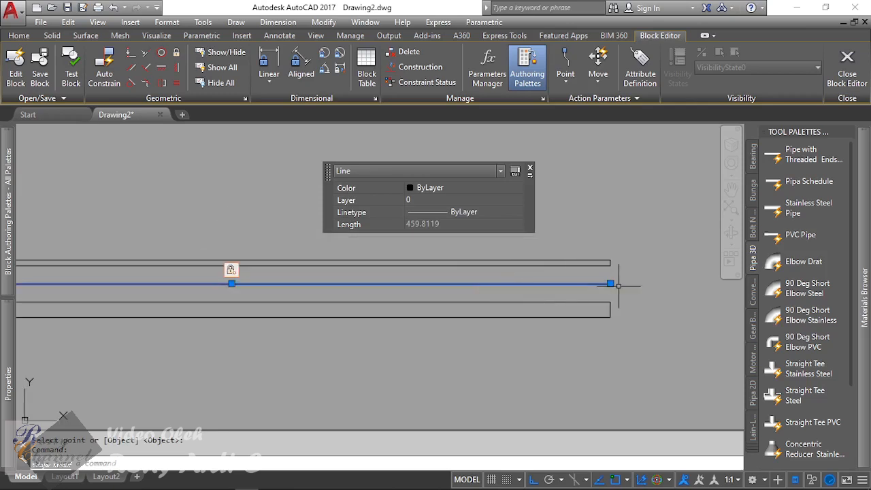
pyautogui.click(610, 283)
pyautogui.scroll(-1, 610, 283)
pyautogui.scroll(-1, 611, 283)
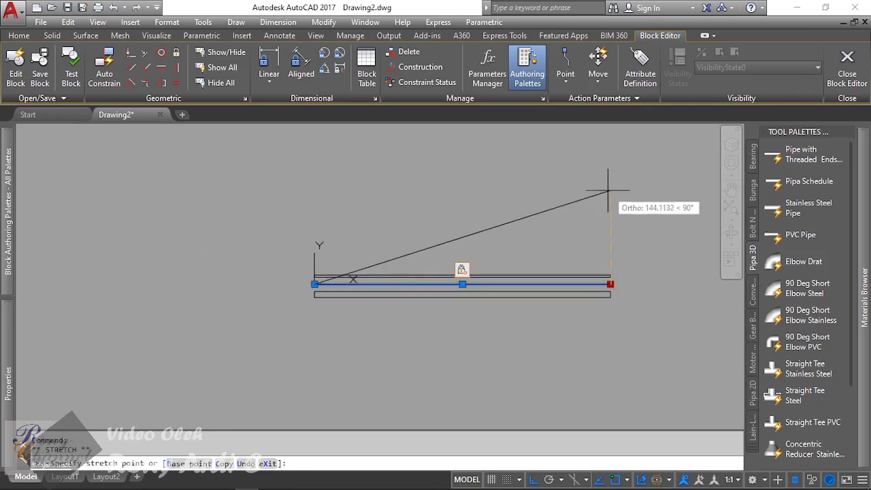
pyautogui.click(619, 167)
pyautogui.press('Escape')
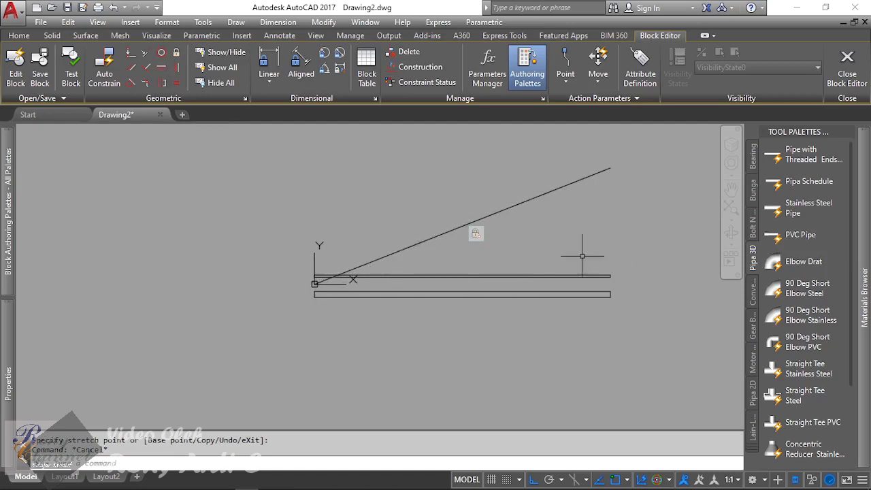
# Apply a Horizontal constraint to the sloped middle line.
pyautogui.click(161, 67)
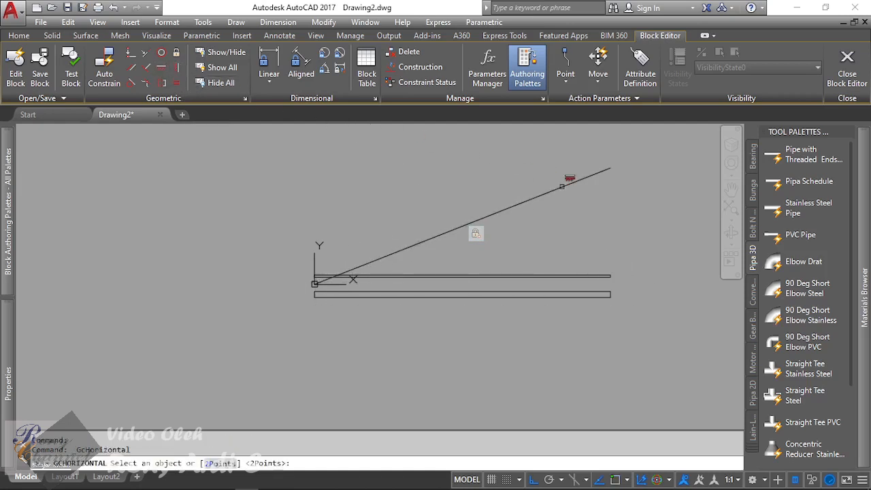
pyautogui.click(574, 183)
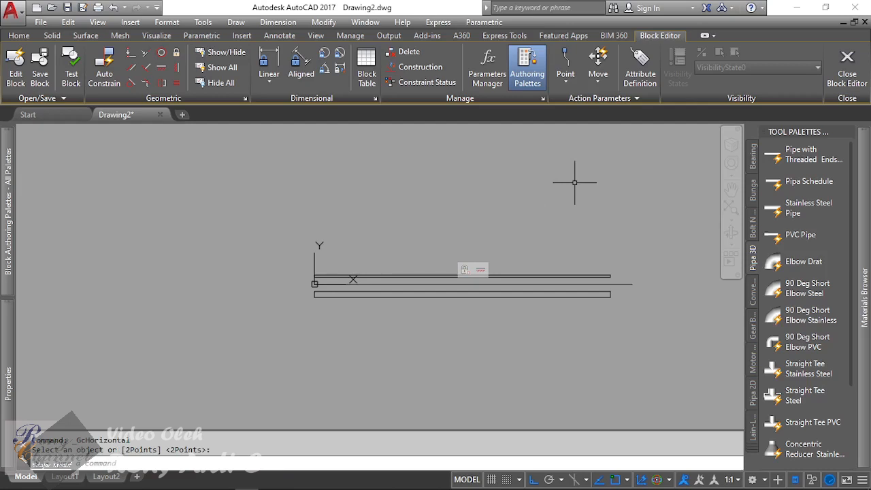
pyautogui.scroll(4, 464, 283)
pyautogui.scroll(-4, 434, 238)
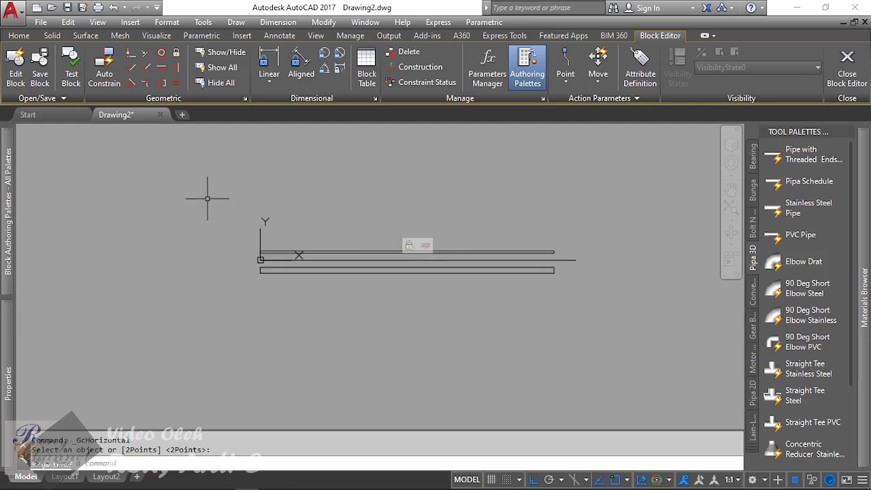
# Apply Auto Constrain to the middle line and all the lines of both rectangles.
pyautogui.click(168, 163)
pyautogui.click(620, 325)
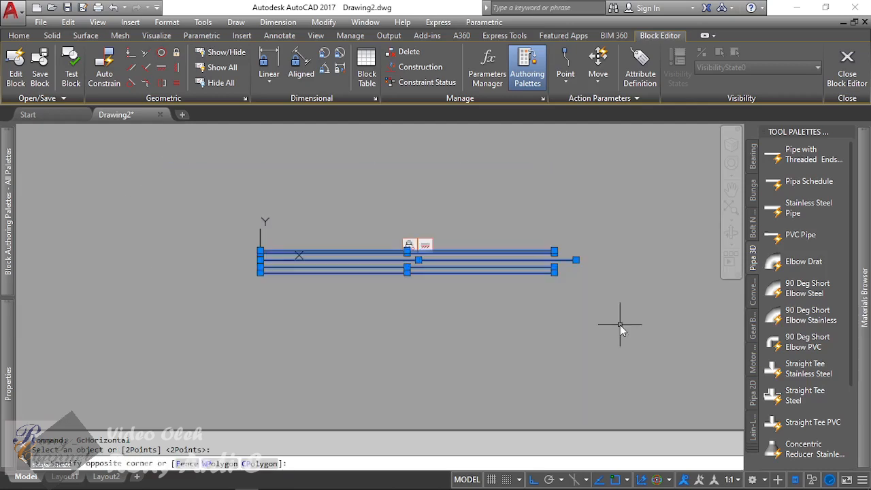
pyautogui.click(106, 71)
pyautogui.scroll(3, 269, 201)
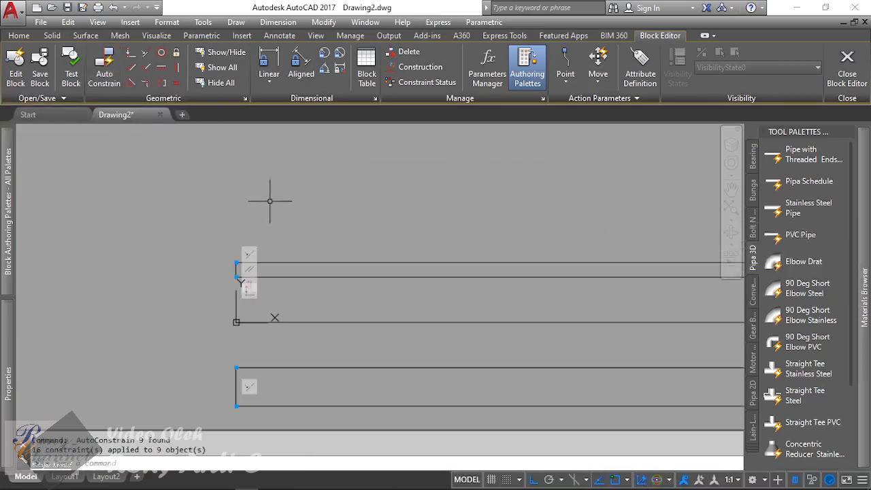
pyautogui.click(130, 53)
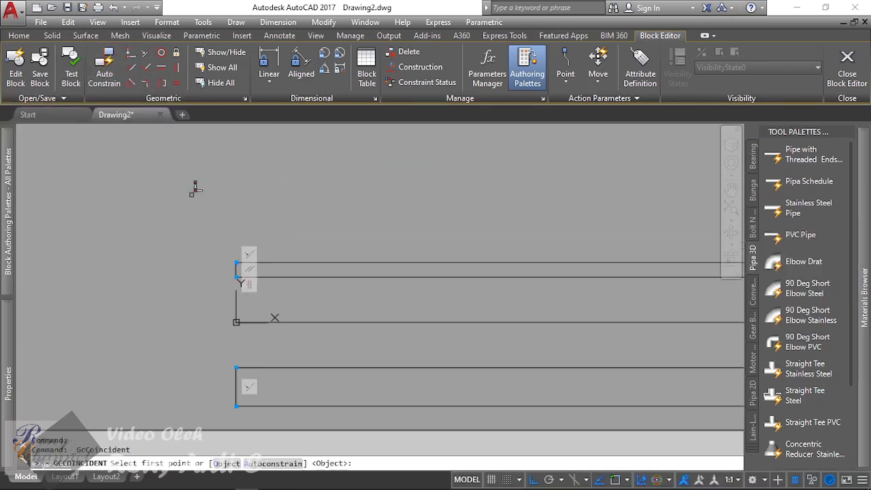
pyautogui.scroll(-1, 194, 239)
pyautogui.scroll(2, 231, 342)
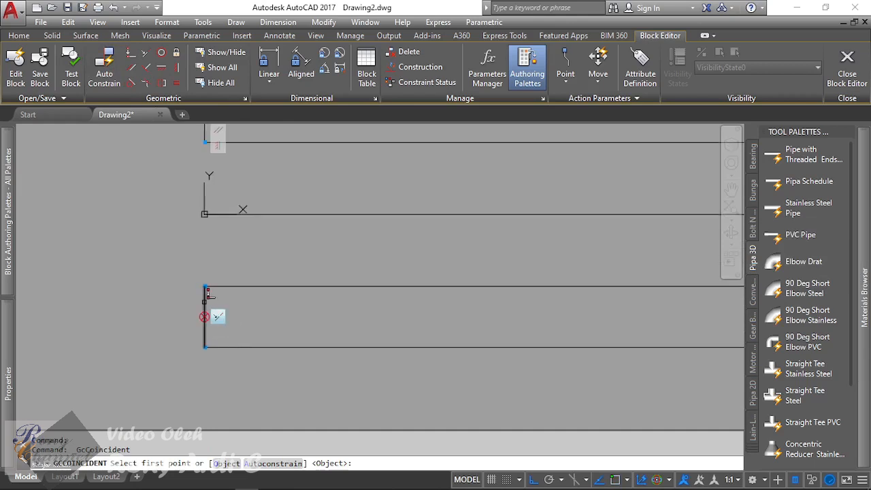
pyautogui.press('Escape')
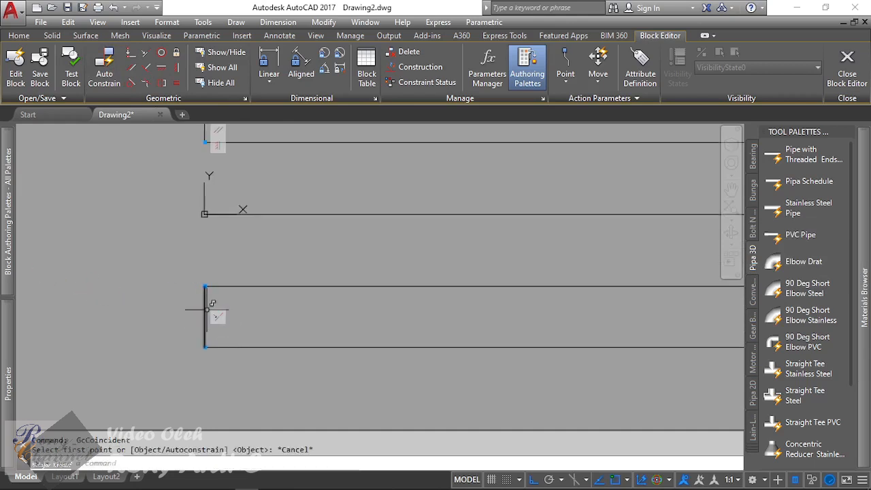
# Stretch the lower rectangle's left edge to the left of the origin, then horizontally to the right of it.
pyautogui.click(205, 319)
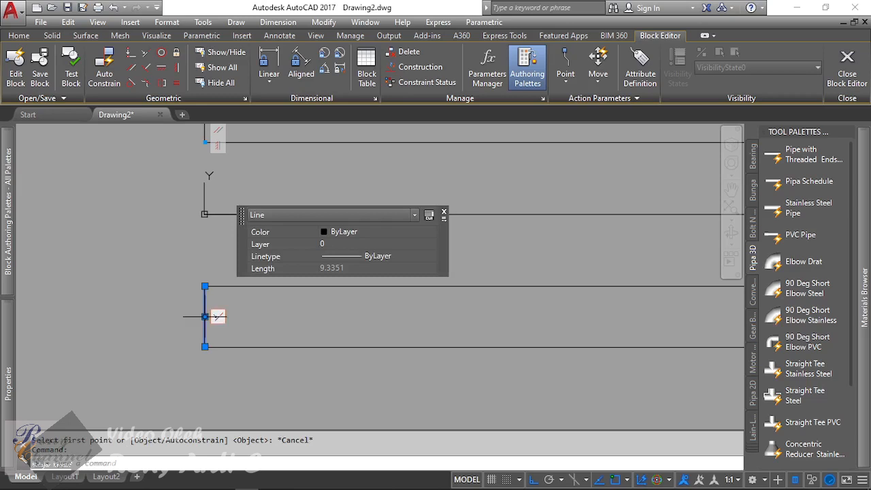
pyautogui.click(205, 316)
pyautogui.scroll(-2, 171, 297)
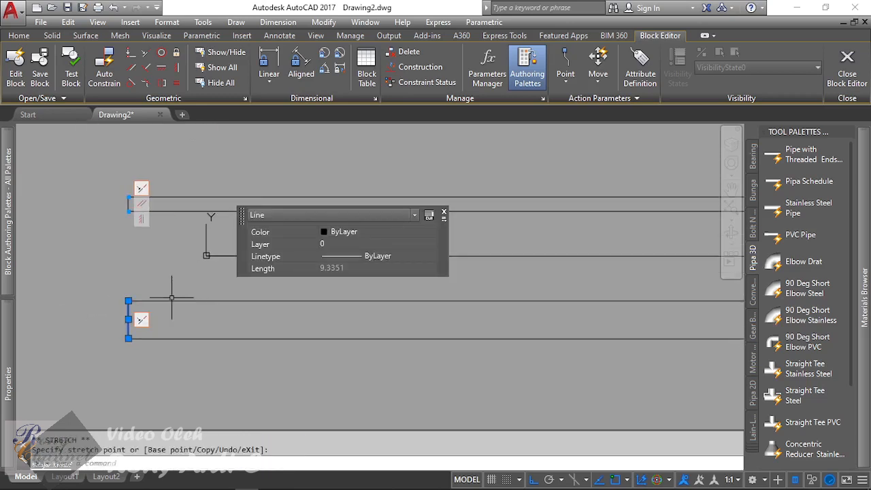
pyautogui.click(129, 319)
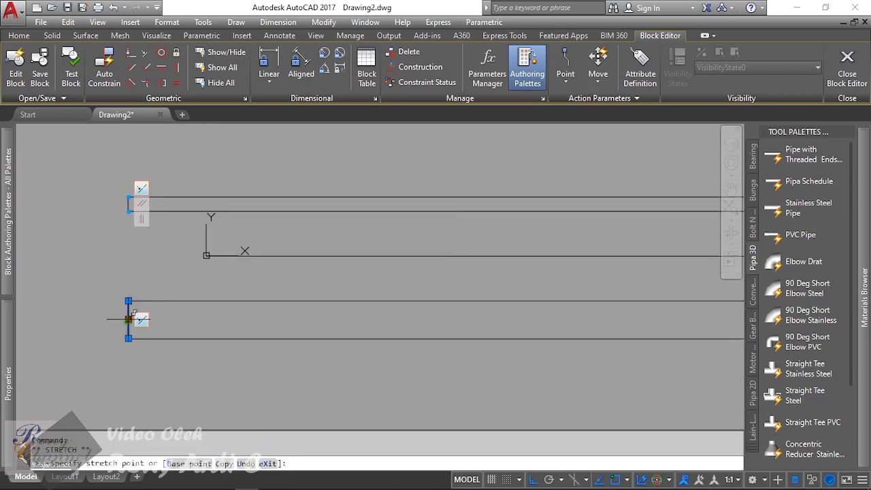
pyautogui.click(290, 320)
pyautogui.press('Escape')
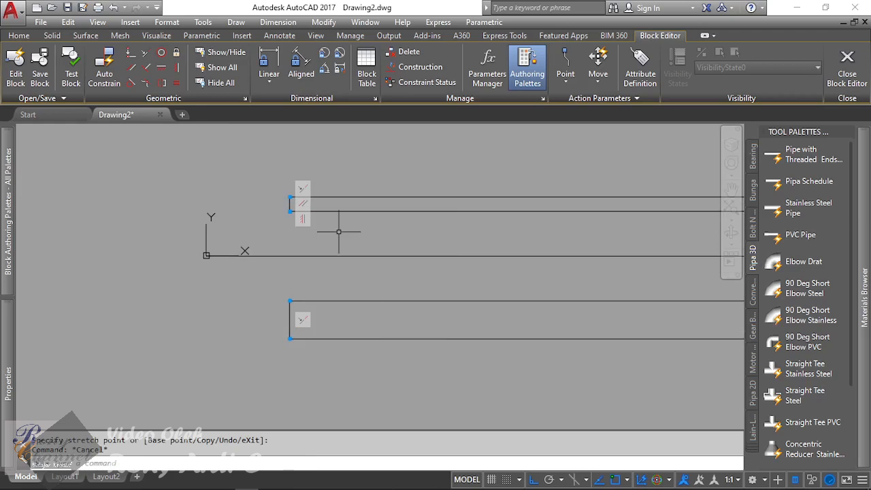
# Try to make the lower rectangle's upper-left corner coincident with the middle line's start point at the origin.
pyautogui.click(129, 55)
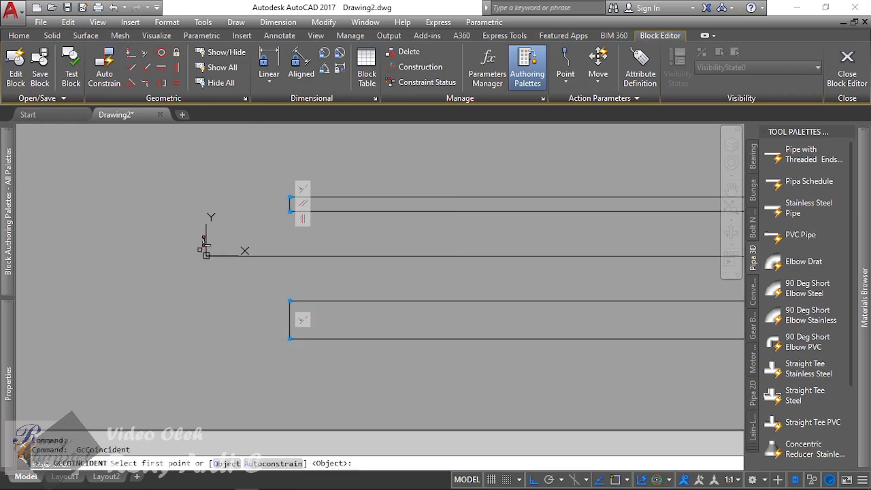
pyautogui.scroll(4, 204, 242)
pyautogui.scroll(-3, 298, 247)
pyautogui.scroll(2, 344, 300)
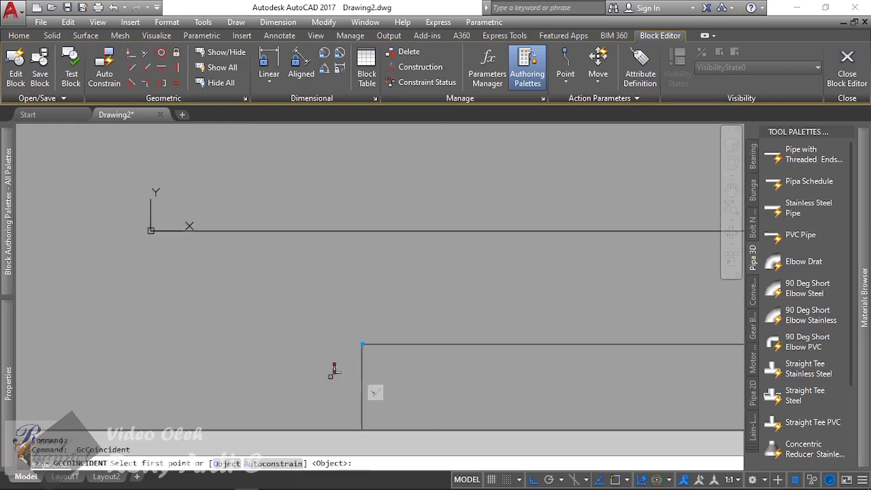
pyautogui.click(364, 345)
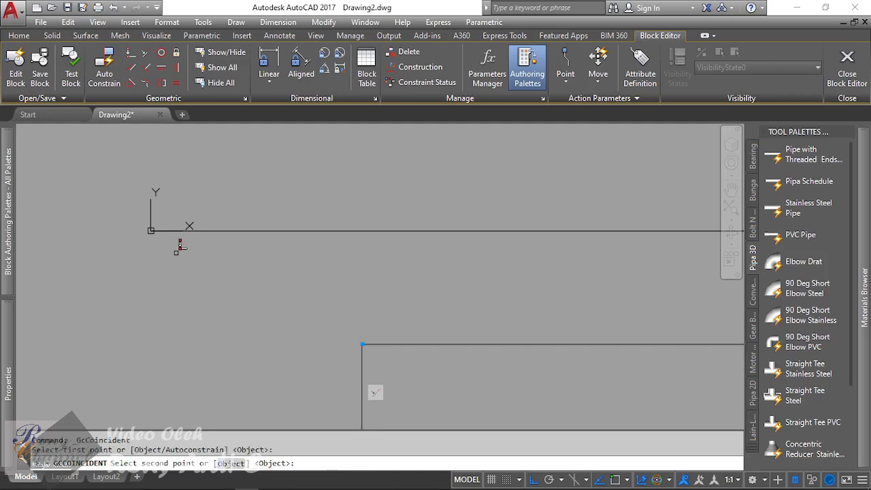
pyautogui.click(153, 230)
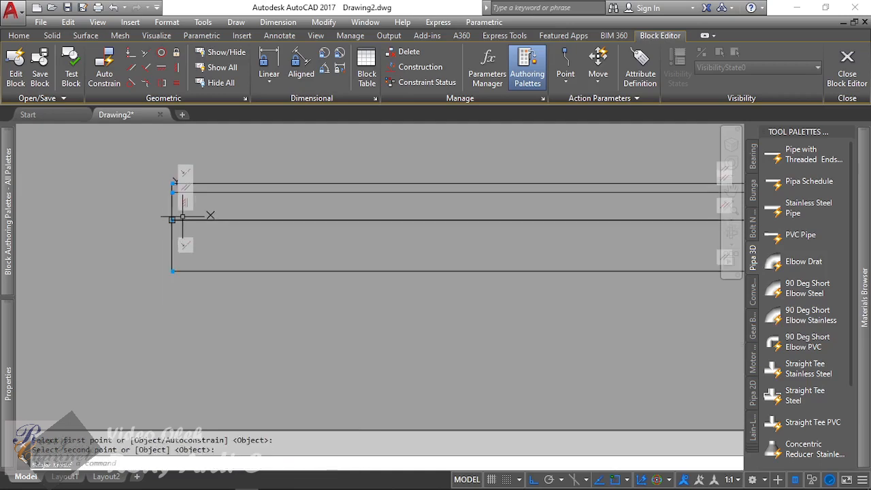
# Undo the coincident constraint between the rectangle corner and the middle line's start point.
pyautogui.scroll(2, 172, 217)
pyautogui.hotkey('ctrl', 'z')
pyautogui.hotkey('ctrl', 'z')
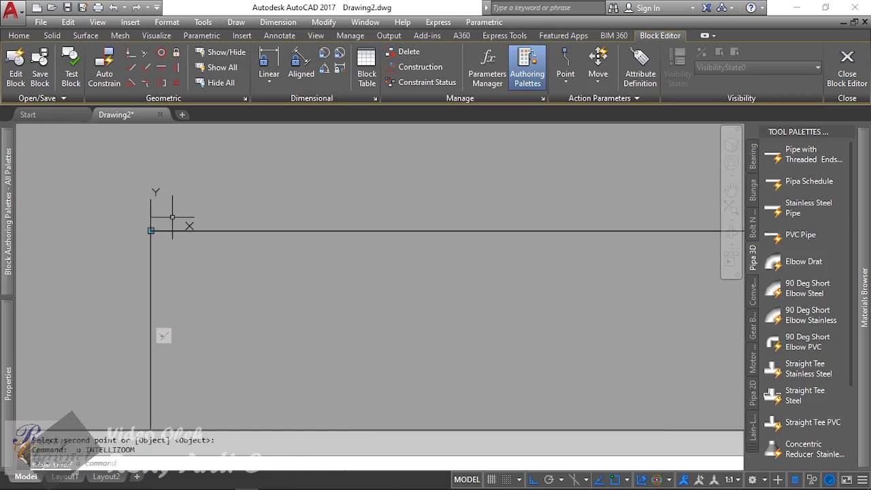
# Apply a Coincident constraint with the Object option between the lower rectangle's left edge and the middle line's start point.
pyautogui.click(131, 52)
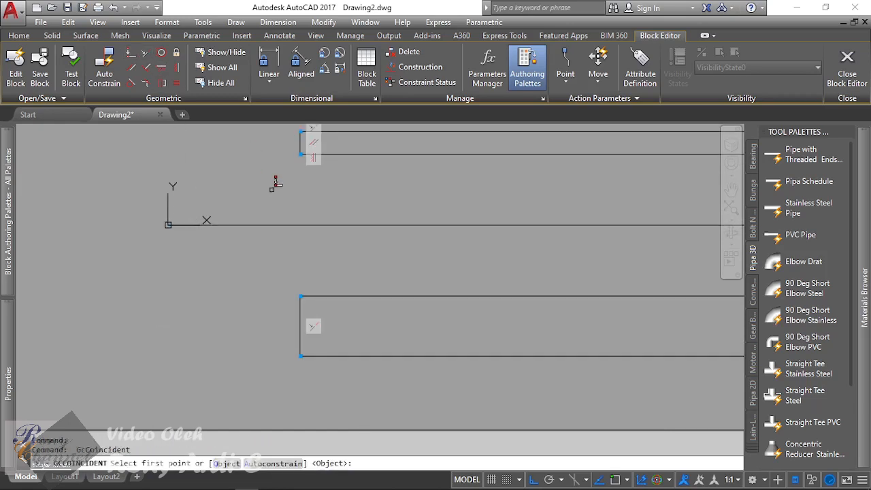
pyautogui.write('O')
pyautogui.press('Return')
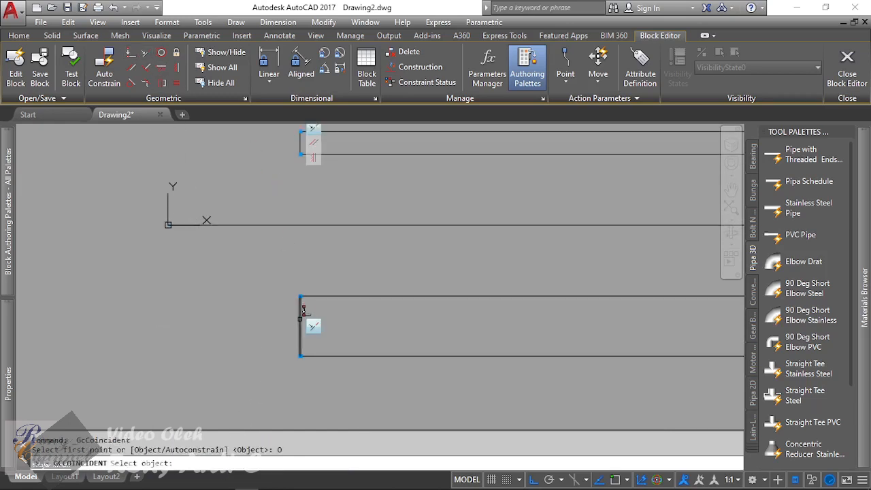
pyautogui.click(301, 313)
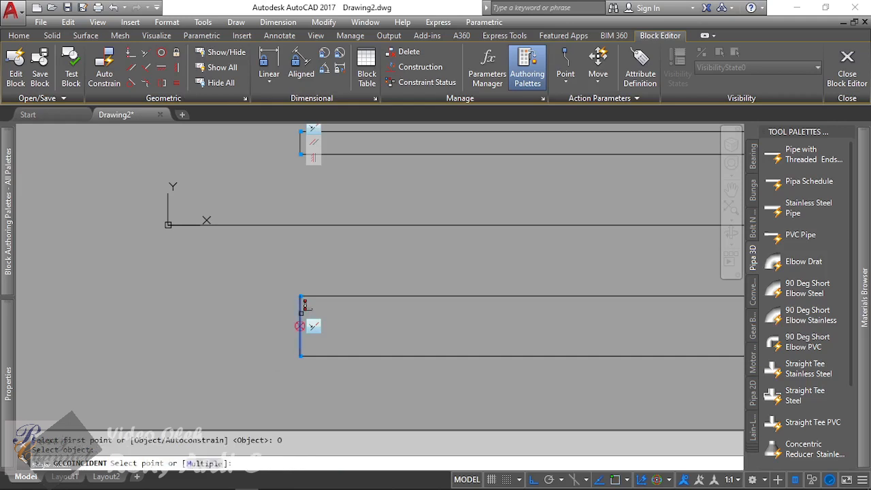
pyautogui.click(190, 217)
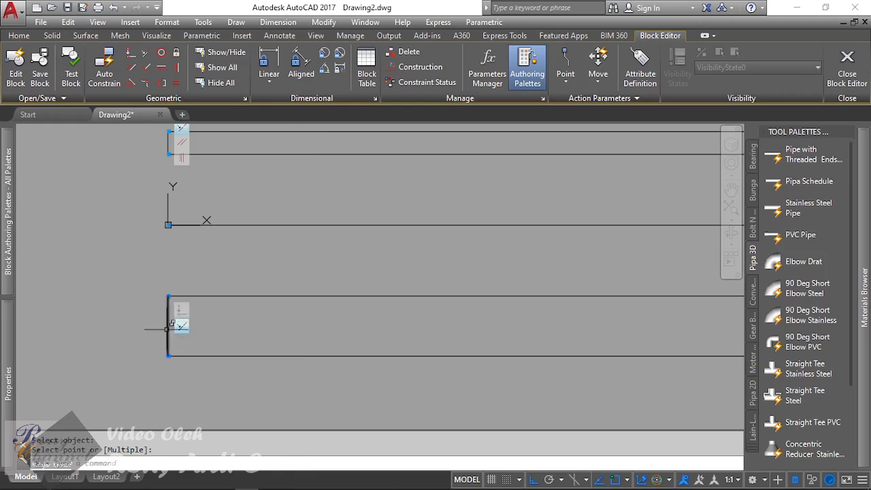
pyautogui.scroll(-2, 175, 361)
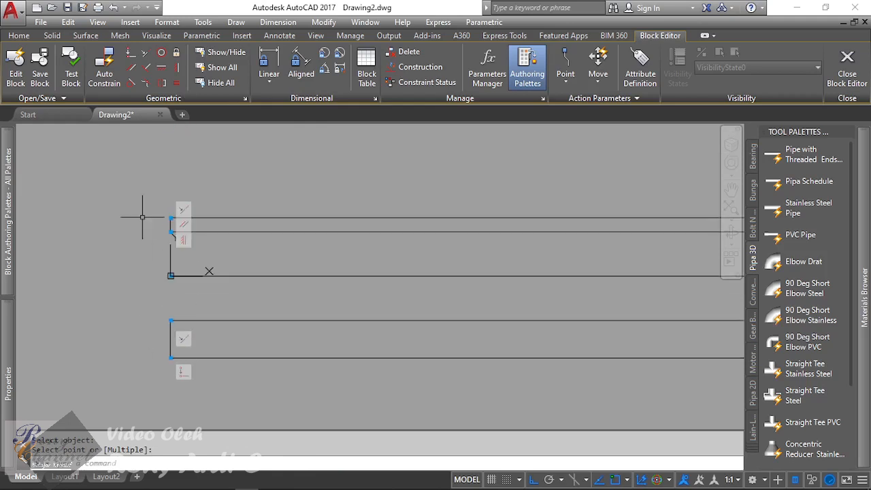
pyautogui.scroll(3, 141, 213)
pyautogui.scroll(-3, 219, 228)
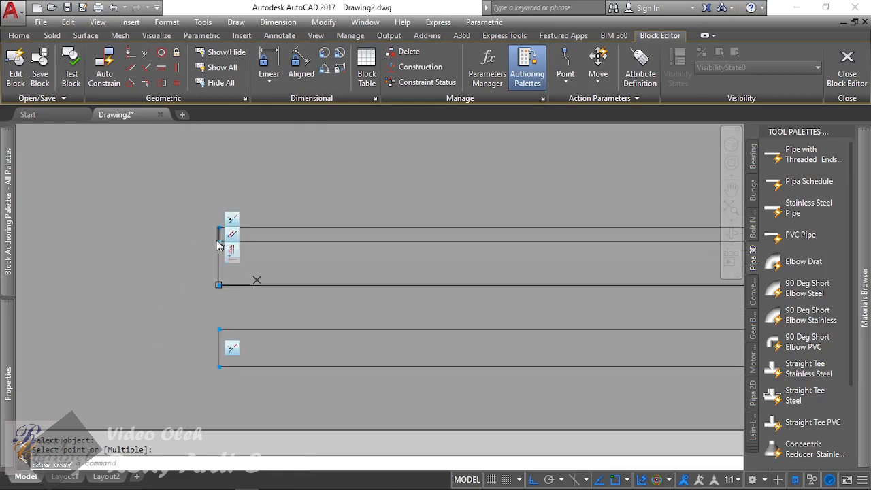
pyautogui.scroll(2, 218, 245)
pyautogui.scroll(-2, 228, 238)
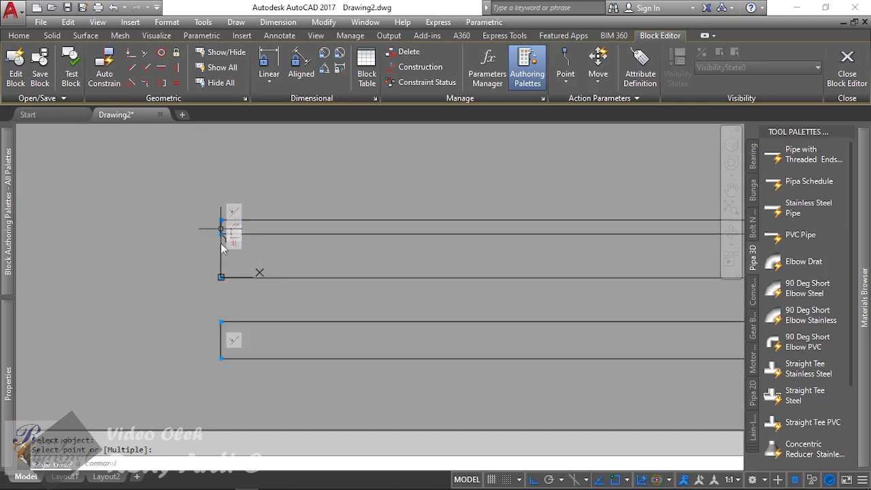
pyautogui.scroll(2, 215, 211)
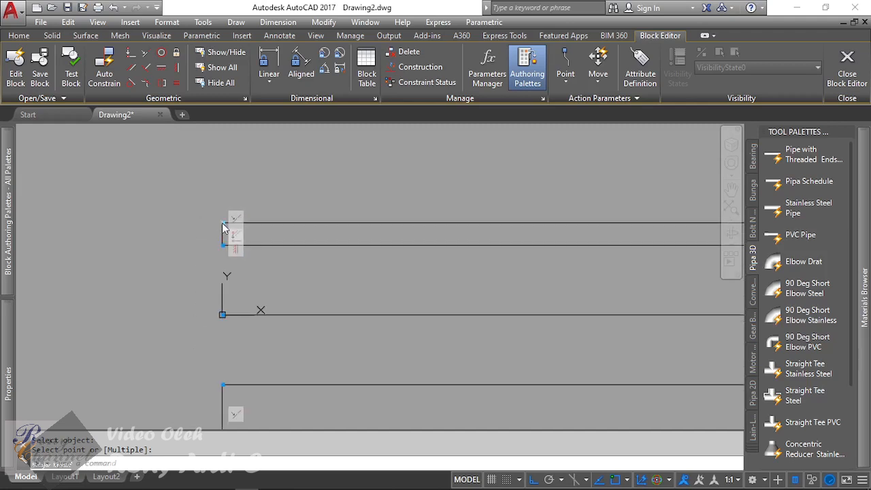
# Try to stretch the upper rectangle's left edge from its midpoint.
pyautogui.click(224, 232)
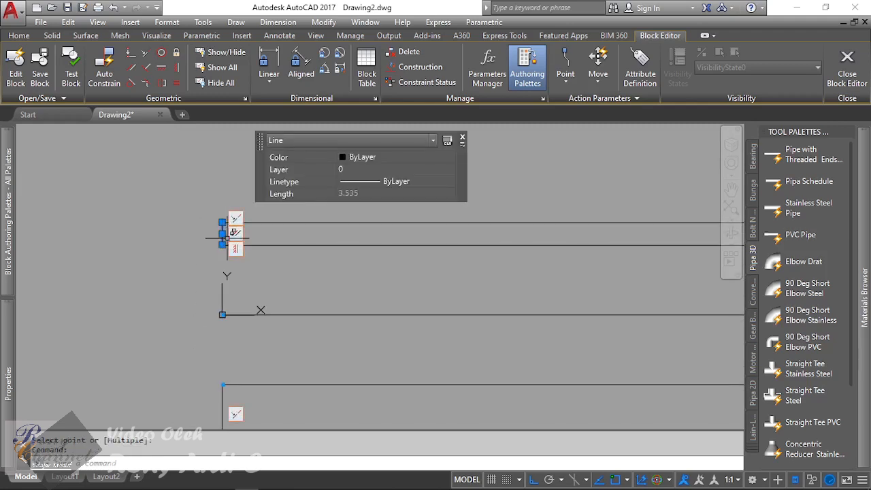
pyautogui.click(223, 233)
pyautogui.press('Escape')
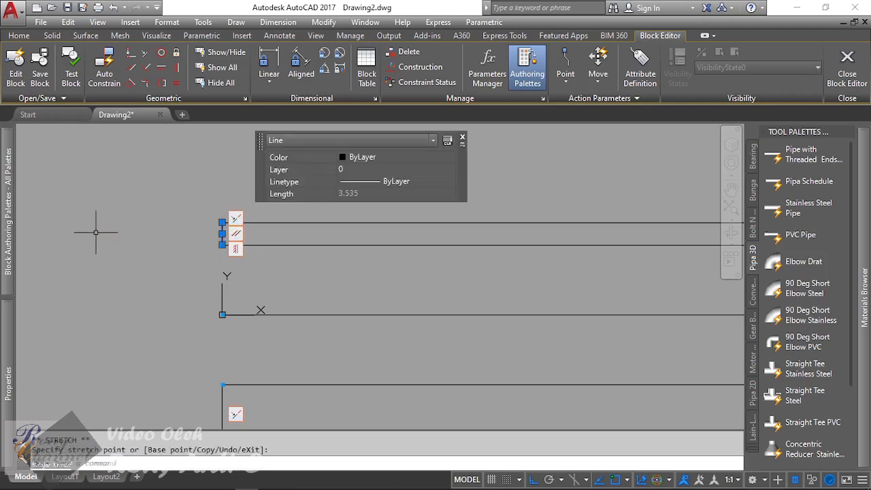
pyautogui.scroll(-2, 214, 198)
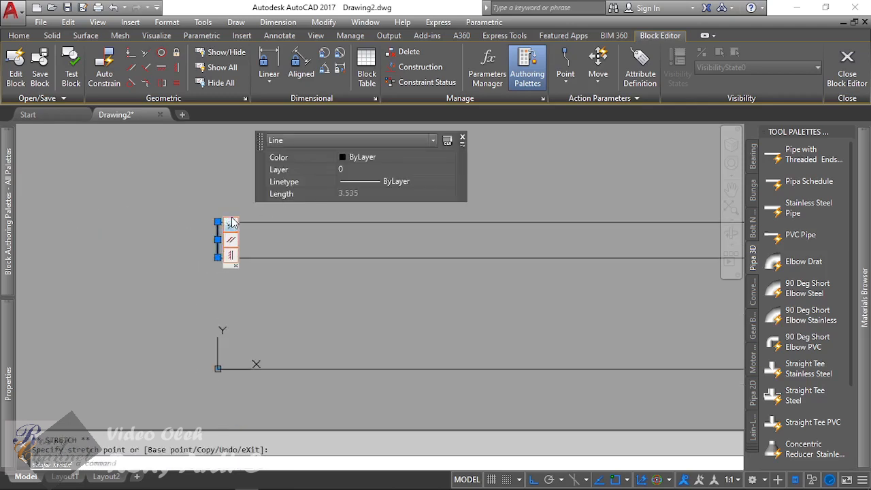
pyautogui.scroll(2, 214, 191)
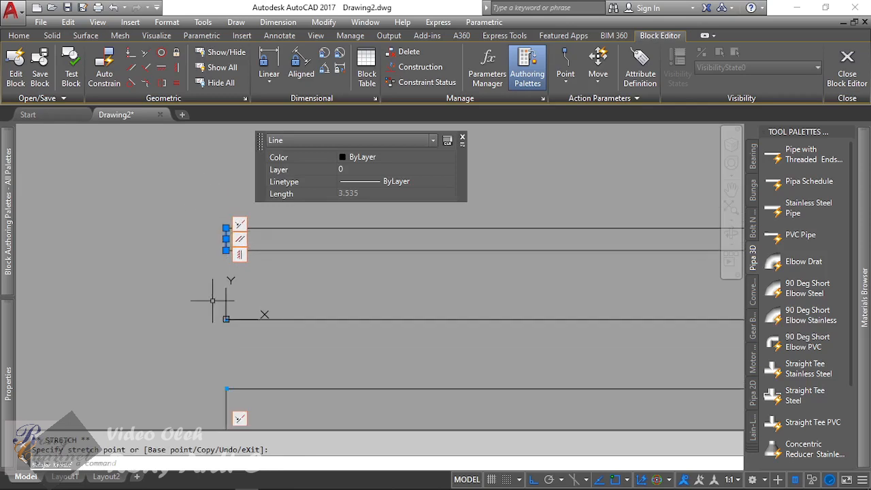
pyautogui.scroll(2, 231, 212)
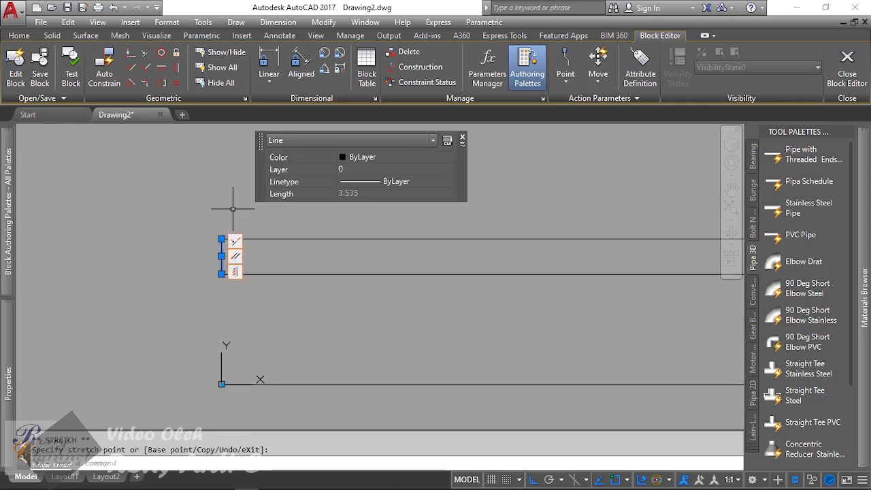
# Stretch the upper rectangle's top edge upward from its left end, making the rectangle about 7.6 high.
pyautogui.click(255, 237)
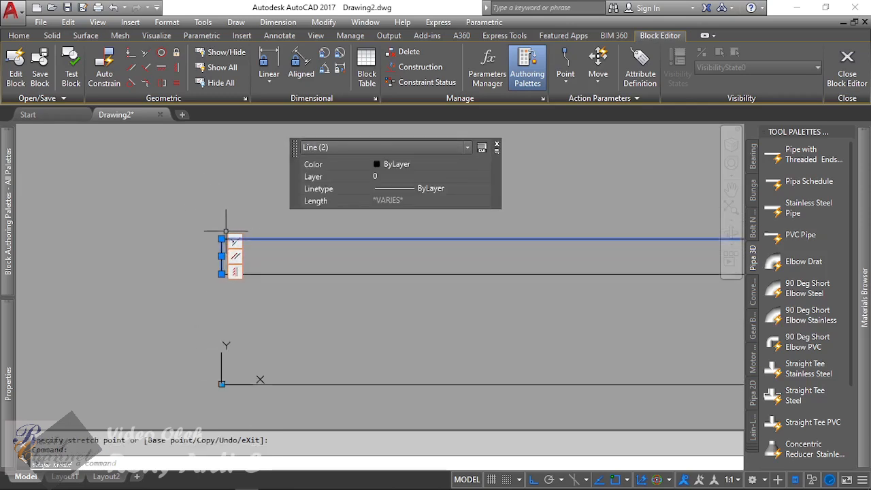
pyautogui.click(222, 239)
pyautogui.press('Escape')
pyautogui.scroll(-4, 190, 181)
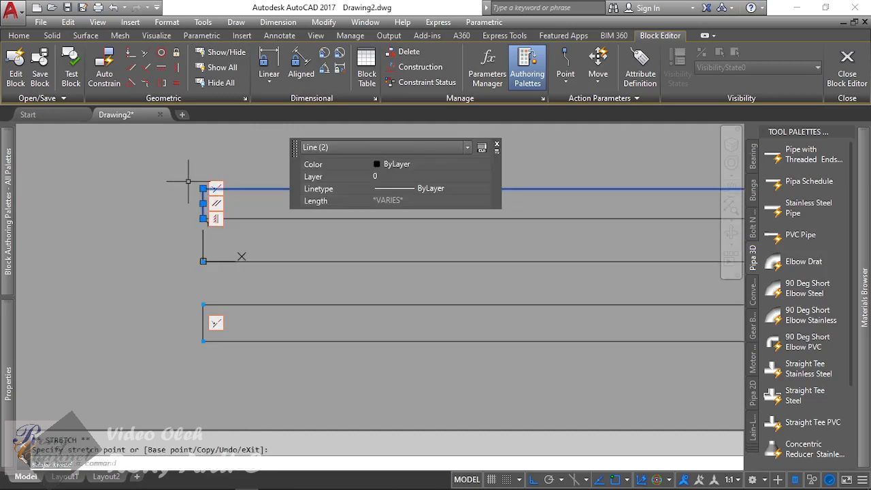
pyautogui.press('Escape')
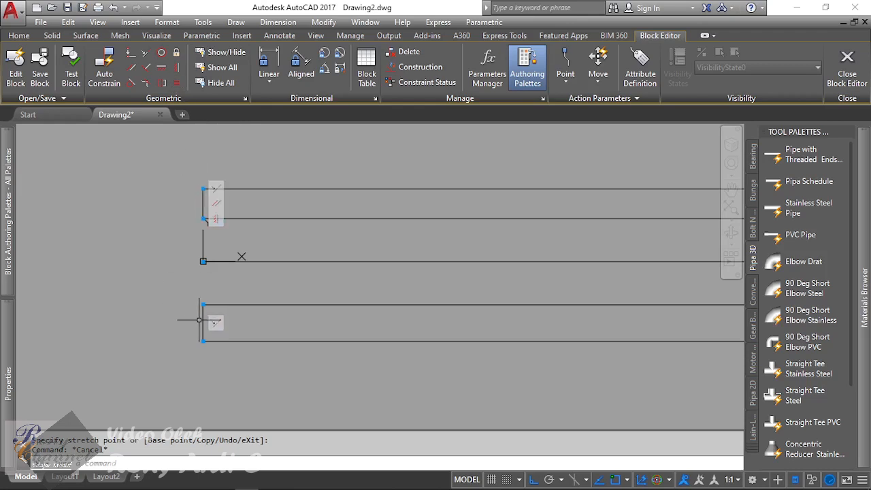
# Apply an Equal constraint between the left edges of the upper rectangle and the lower rectangle.
pyautogui.click(179, 82)
pyautogui.click(205, 203)
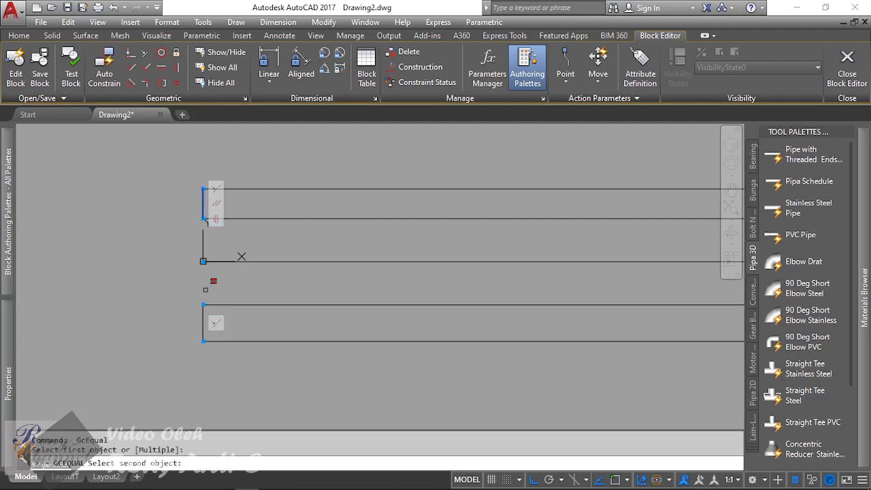
pyautogui.click(204, 312)
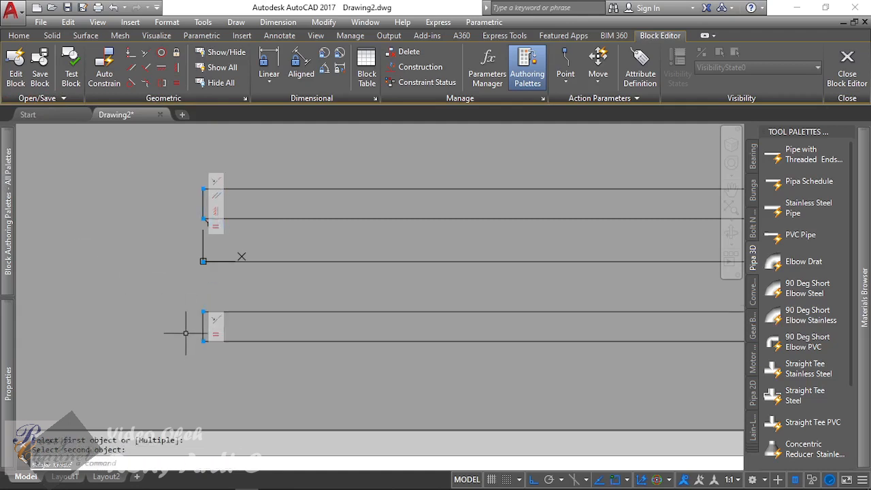
# Try stretching the lower rectangle's top edge upward from its left end to test the constraints, and cancel.
pyautogui.click(245, 312)
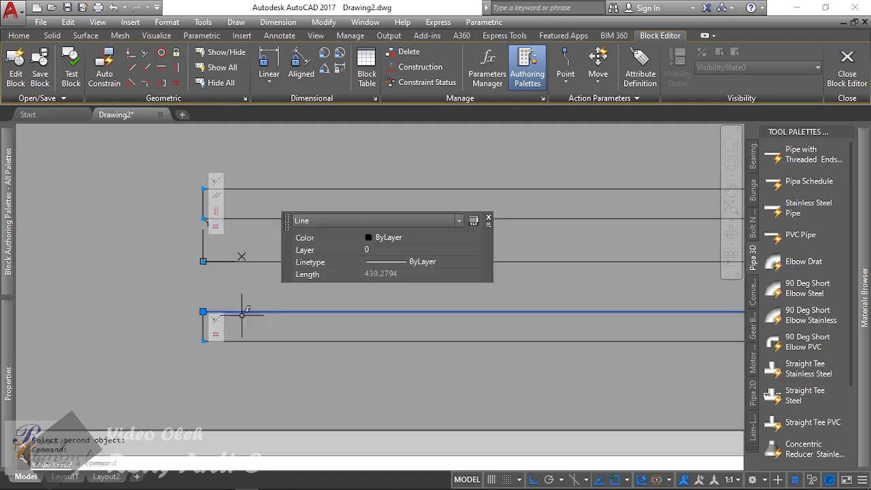
pyautogui.click(203, 312)
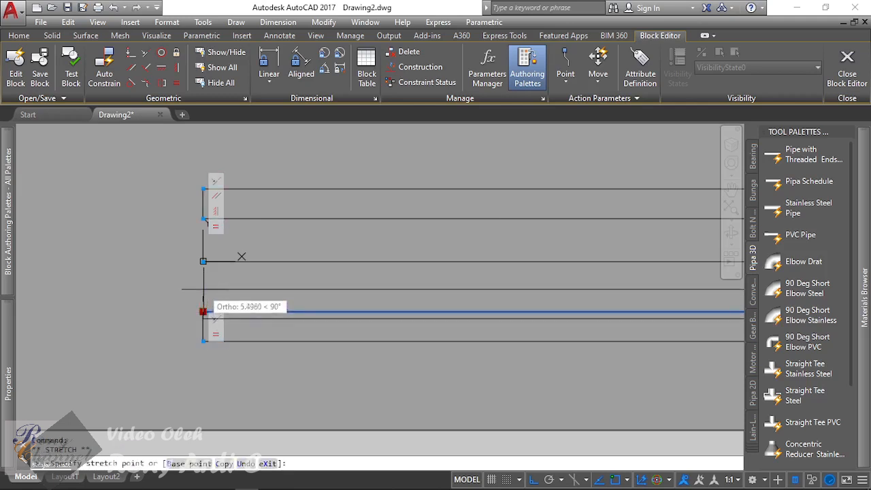
pyautogui.press('Escape')
pyautogui.scroll(-4, 189, 301)
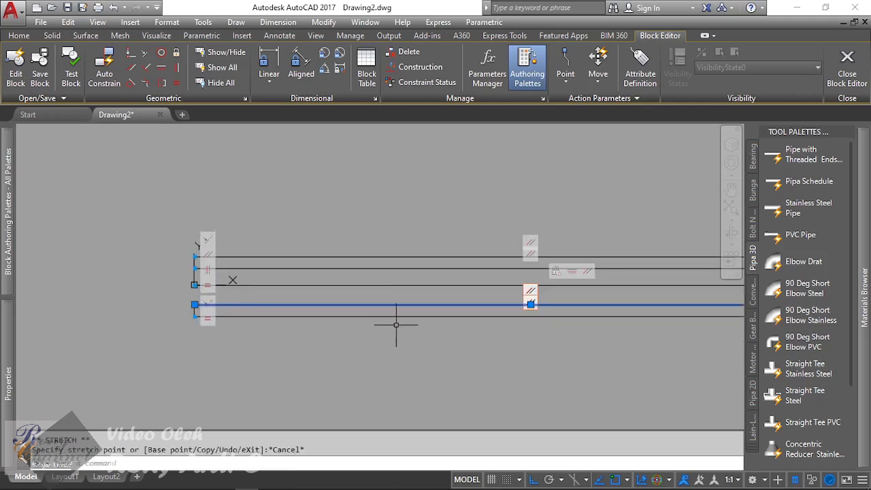
pyautogui.click(531, 315)
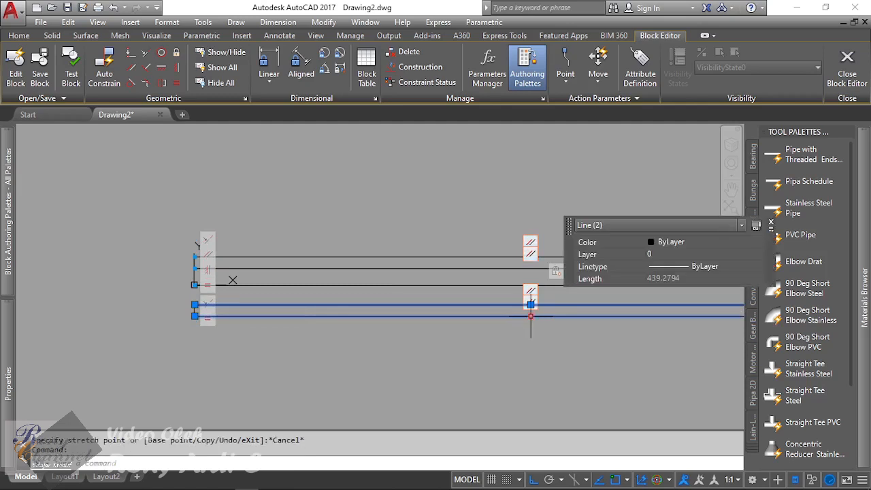
pyautogui.press('Escape')
pyautogui.scroll(4, 204, 314)
# Try stretching the lower rectangle's bottom edge downward to test the constraints, and cancel.
pyautogui.click(274, 307)
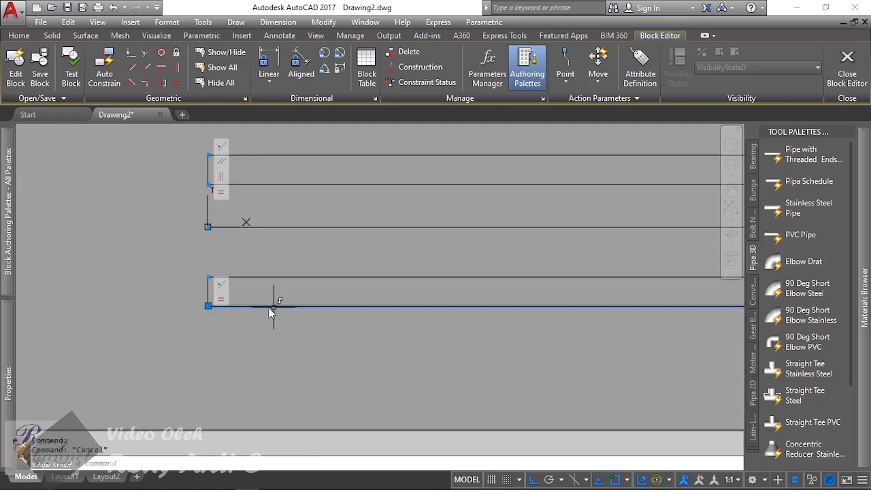
pyautogui.click(207, 306)
pyautogui.scroll(-4, 170, 295)
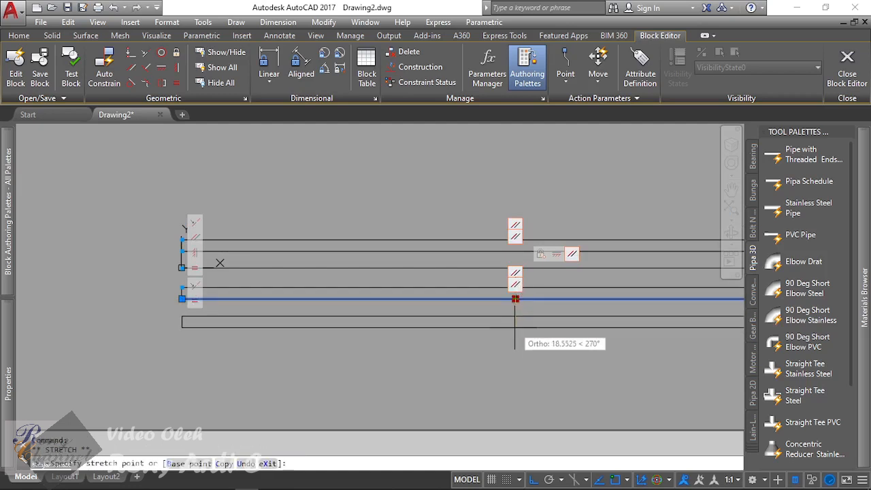
pyautogui.press('Escape')
pyautogui.press('Escape')
pyautogui.click(515, 300)
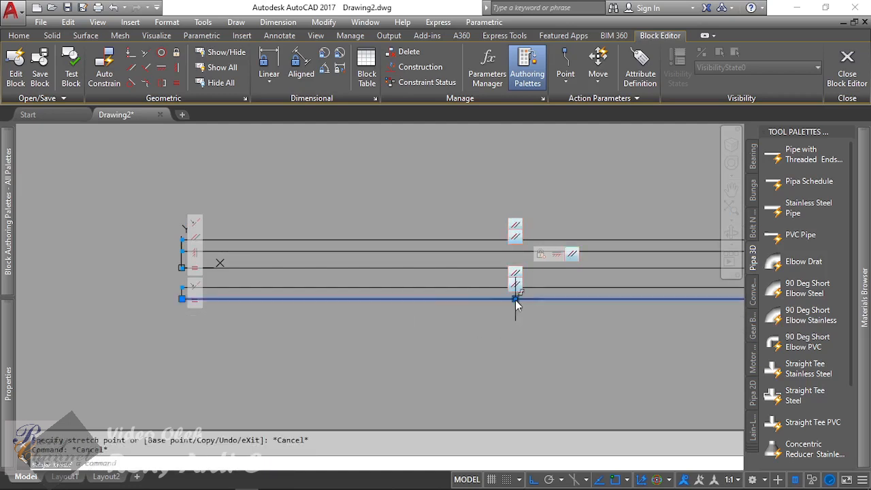
pyautogui.press('Escape')
pyautogui.scroll(4, 185, 278)
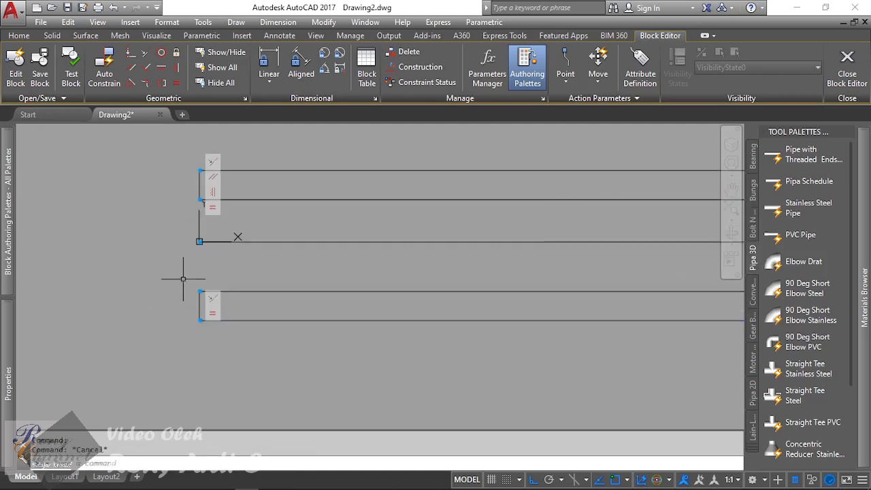
# Add a Linear constraint parameter to the lower rectangle's left edge and set its value to 8.
pyautogui.click(272, 61)
pyautogui.scroll(4, 199, 283)
pyautogui.click(203, 310)
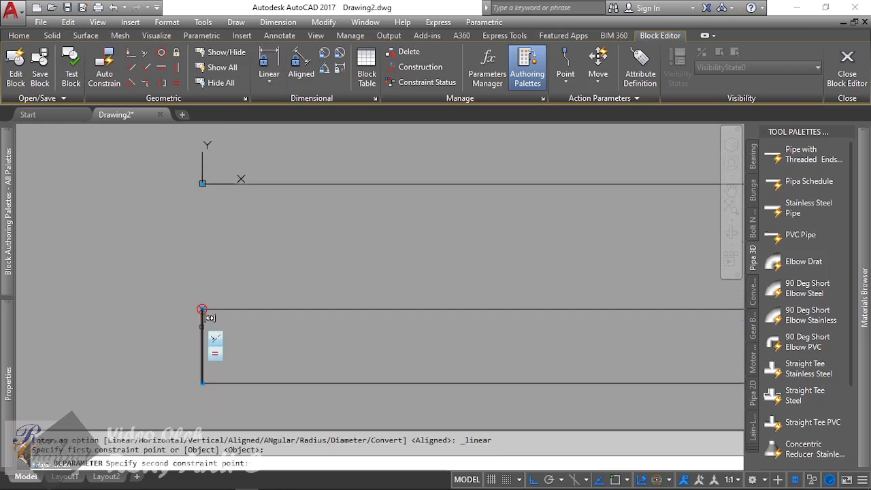
pyautogui.click(203, 383)
pyautogui.click(125, 346)
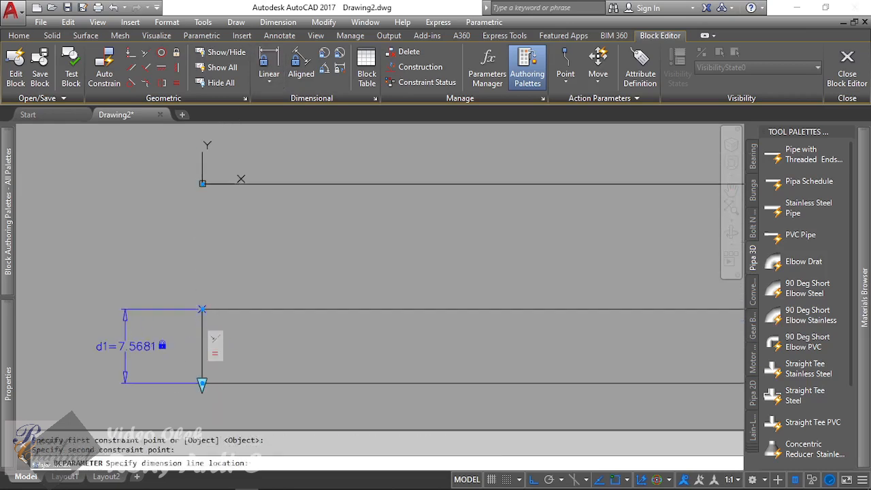
pyautogui.doubleClick(121, 346)
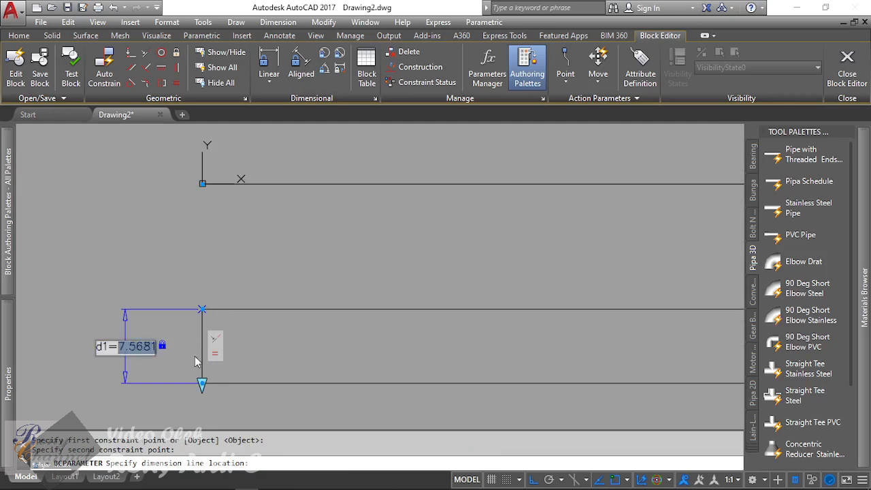
pyautogui.write('8')
pyautogui.press('Return')
pyautogui.scroll(-3, 201, 368)
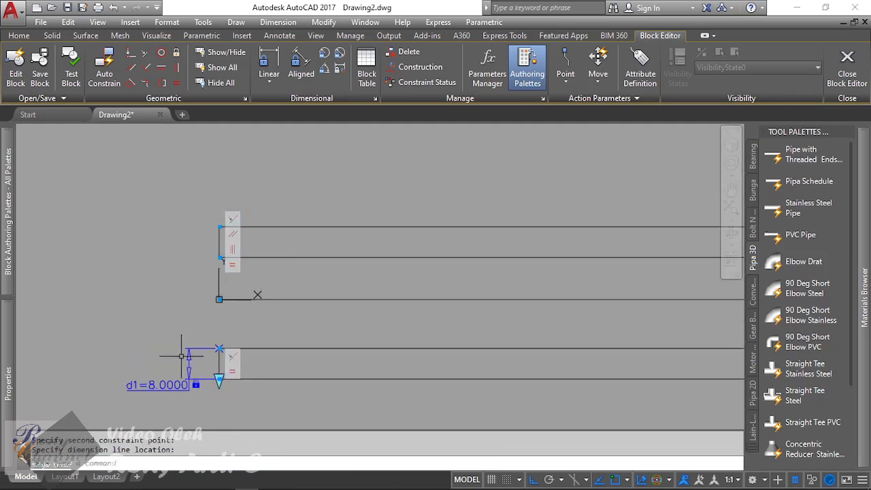
# Change the expression of the lower rectangle's vertical constraint parameter to 20.
pyautogui.click(185, 356)
pyautogui.click(305, 352)
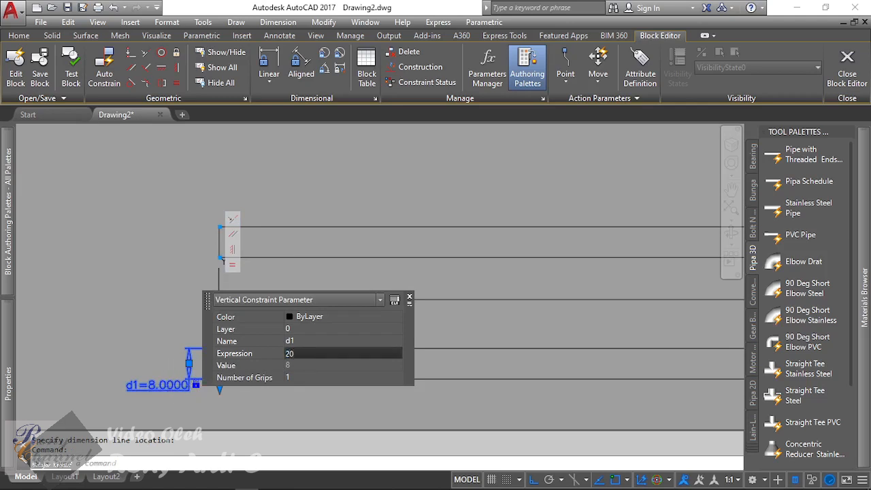
pyautogui.press('Return')
pyautogui.press('Escape')
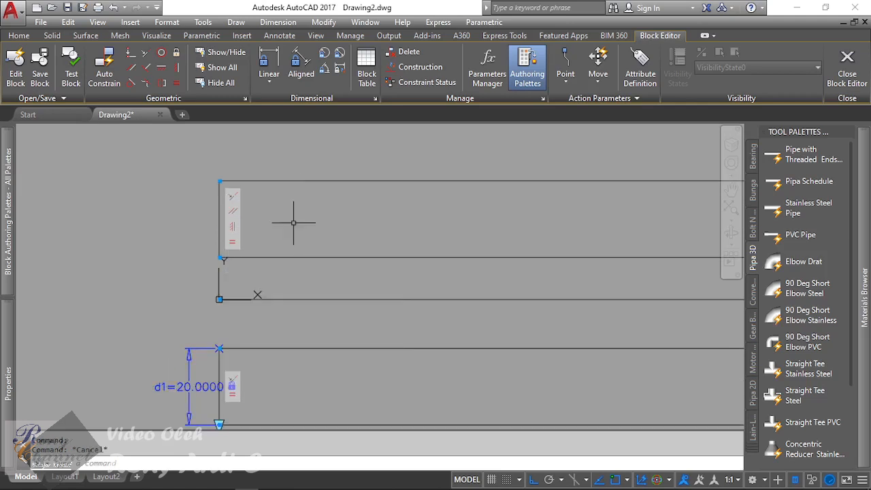
# Undo the last parameter value change and delete the vertical constraint parameter from the lower rectangle.
pyautogui.hotkey('ctrl', 'z')
pyautogui.hotkey('ctrl', 'z')
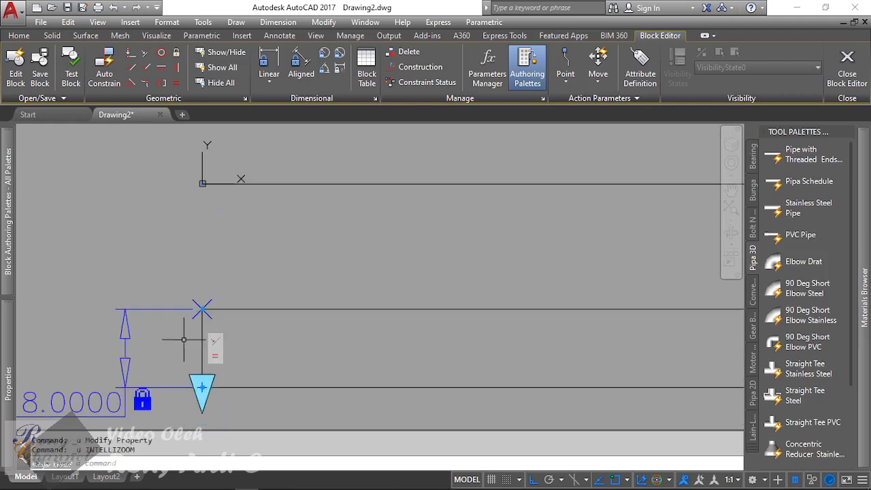
pyautogui.click(185, 312)
pyautogui.click(96, 330)
pyautogui.press('Delete')
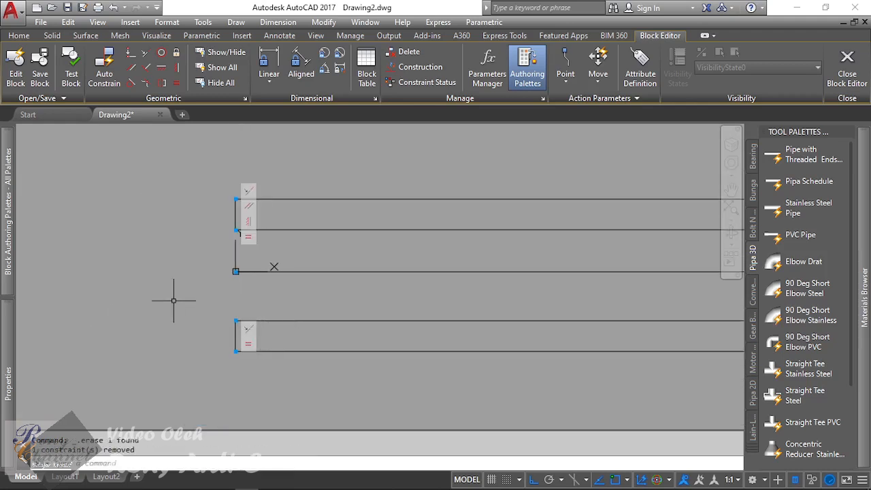
# Apply a Symmetric constraint between the upper rectangle's bottom edge and the lower rectangle's top edge about the middle line.
pyautogui.scroll(-1, 174, 300)
pyautogui.scroll(1, 253, 273)
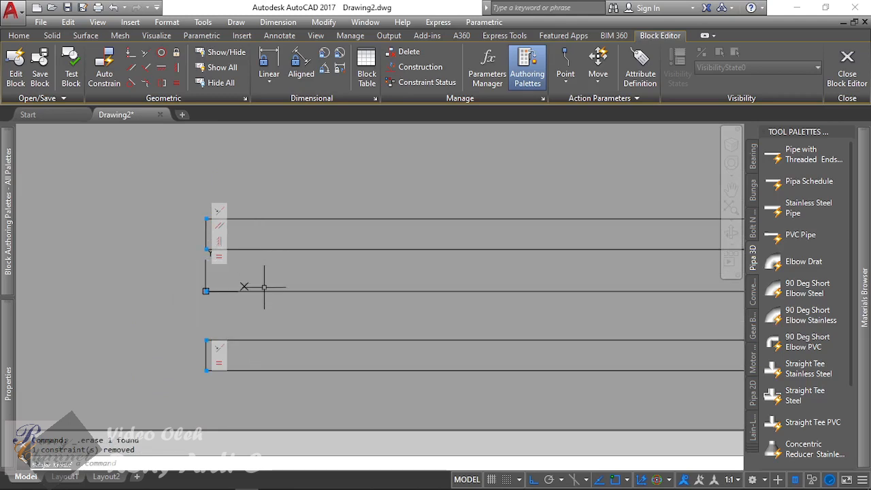
pyautogui.click(161, 87)
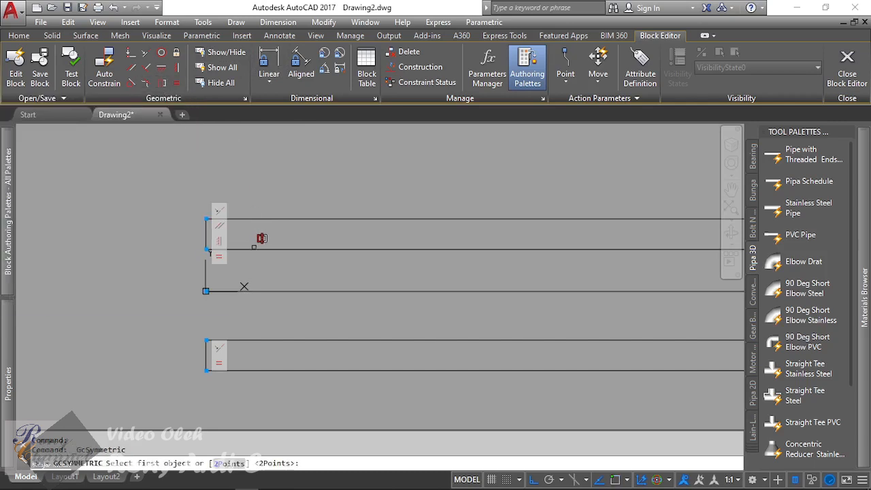
pyautogui.click(255, 249)
pyautogui.click(248, 339)
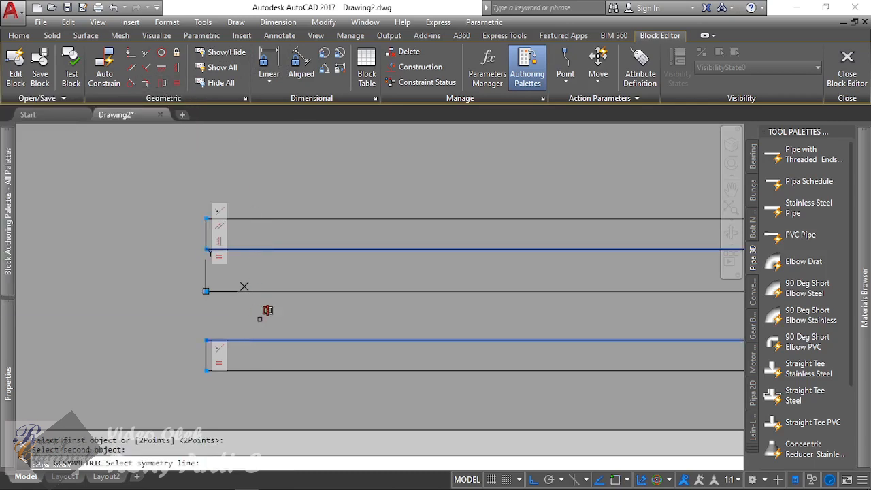
pyautogui.click(267, 291)
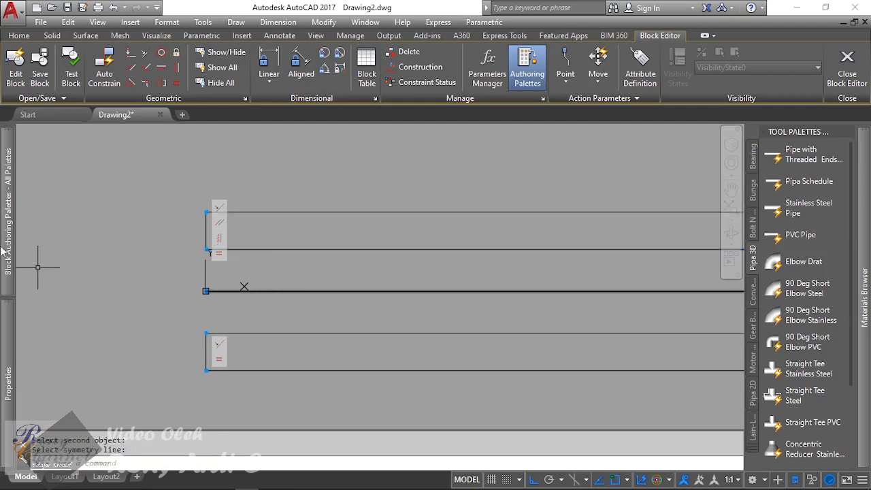
pyautogui.moveTo(8, 265)
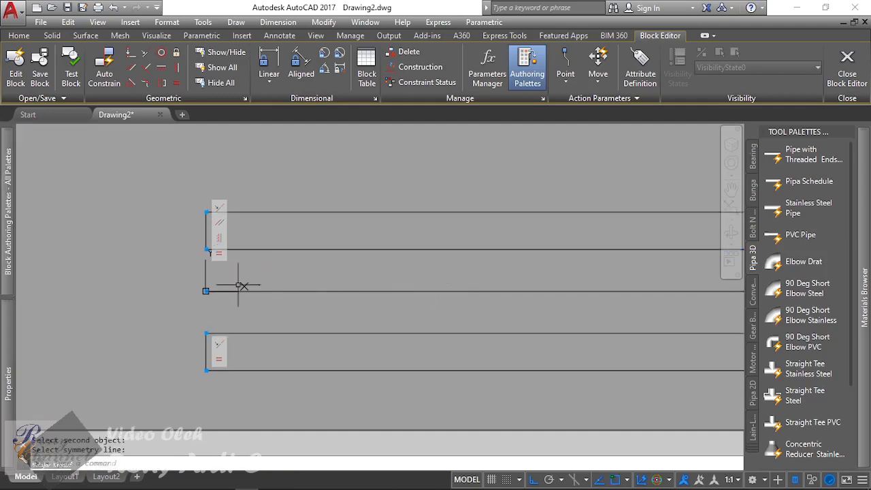
# Stretch the upper rectangle's right edge inward along the pipe to shorten both collinear rectangles together.
pyautogui.scroll(-3, 241, 281)
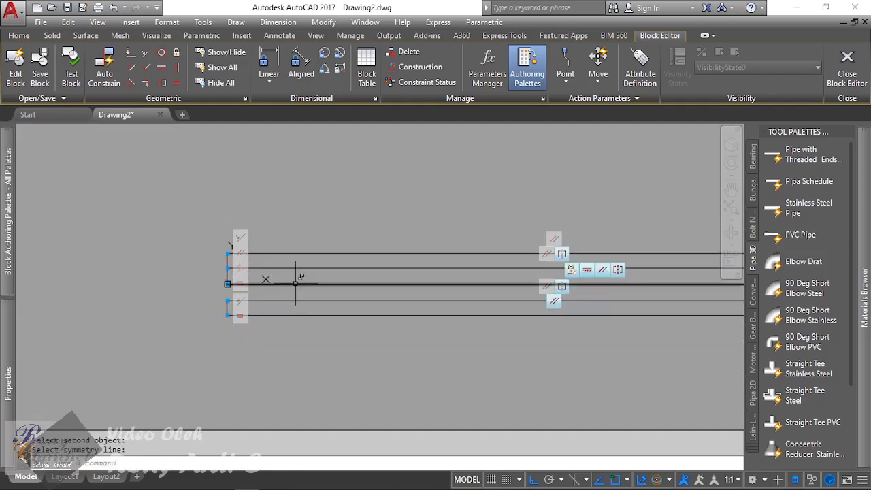
pyautogui.scroll(-2, 132, 275)
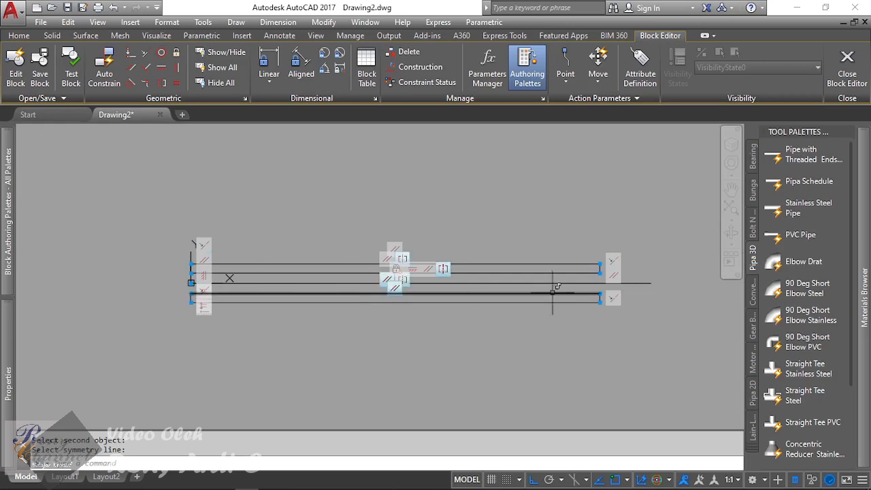
pyautogui.scroll(2, 623, 262)
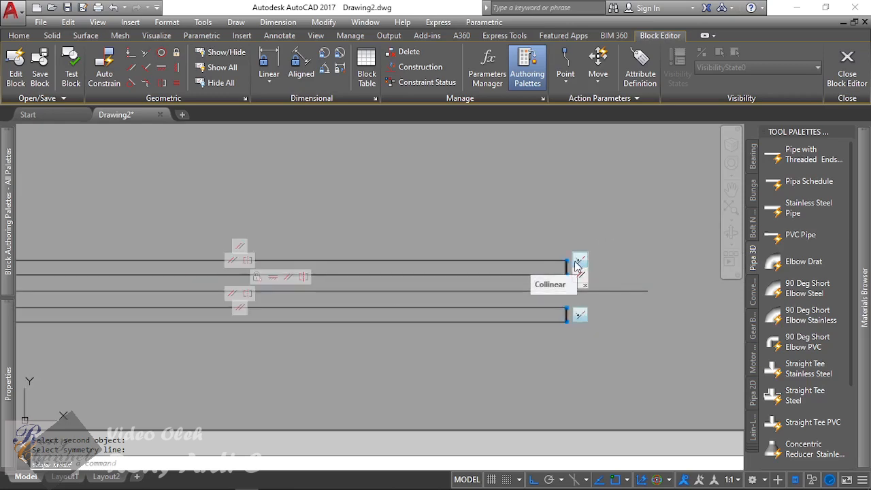
pyautogui.scroll(1, 578, 265)
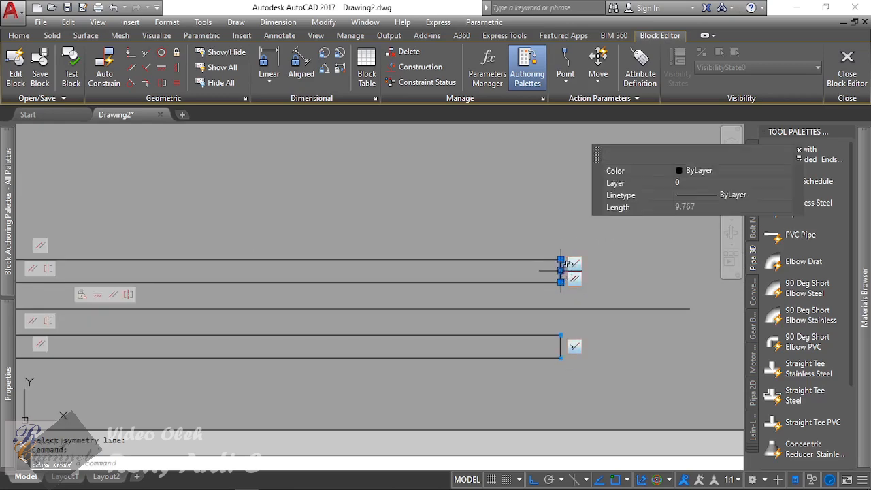
pyautogui.click(560, 270)
pyautogui.click(449, 270)
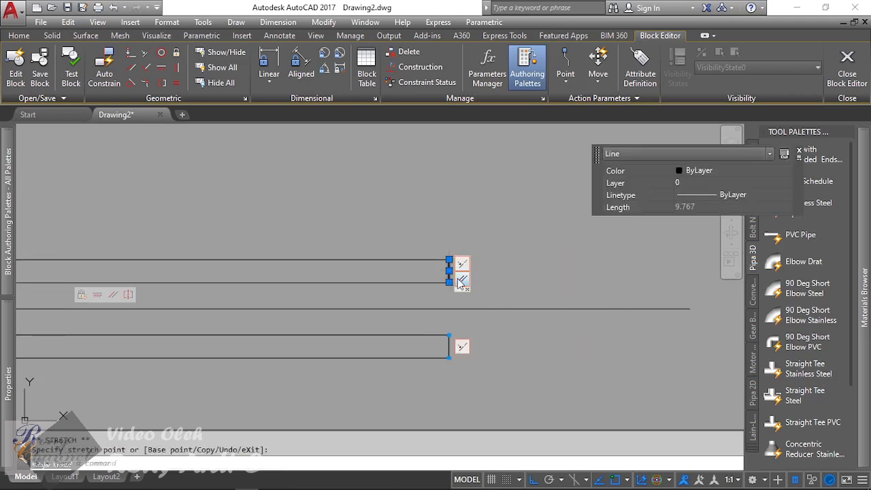
# Delete the Collinear constraint linking the right edges of the upper and lower rectangles.
pyautogui.scroll(4, 452, 340)
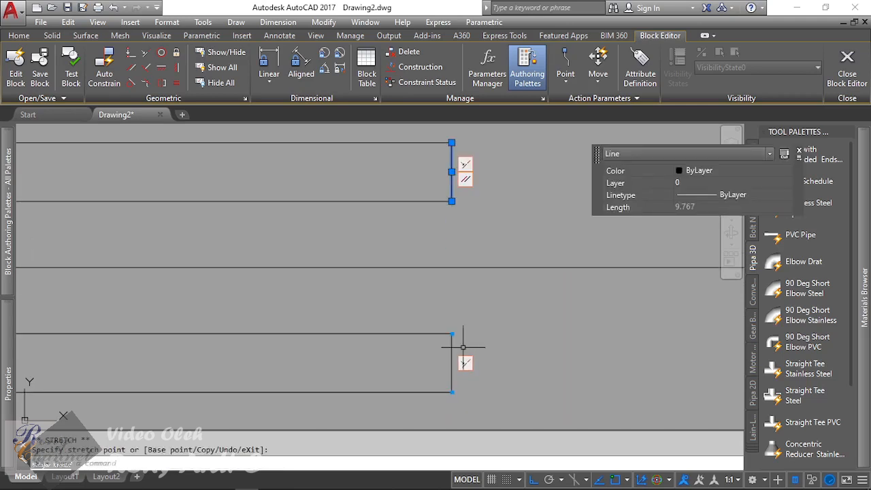
pyautogui.rightClick(466, 170)
pyautogui.click(482, 172)
# Stretch the upper rectangle's right edge inward twice, the second time by about 18 units, so it ends short of the lower rectangle.
pyautogui.click(451, 172)
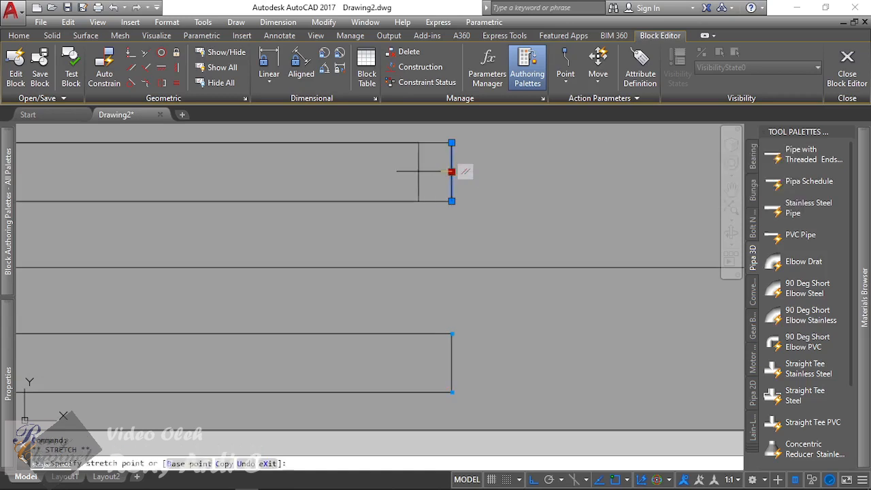
pyautogui.click(303, 172)
pyautogui.scroll(-3, 410, 249)
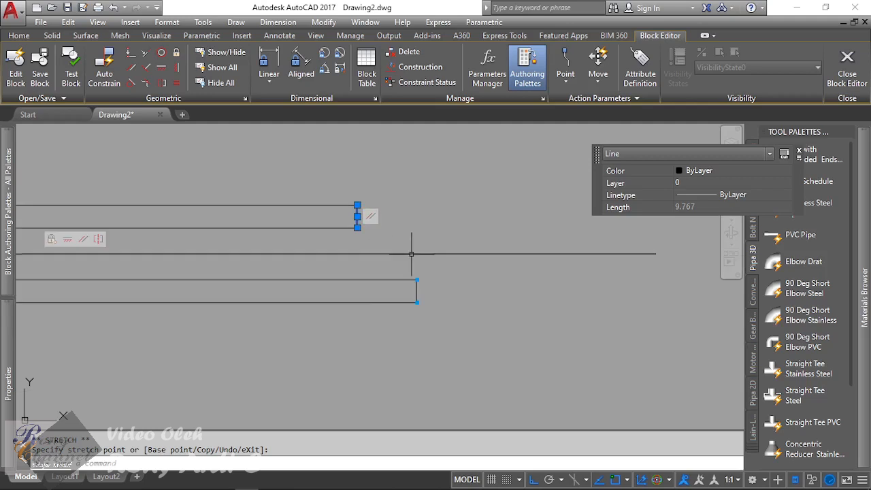
pyautogui.click(357, 217)
pyautogui.scroll(4, 305, 209)
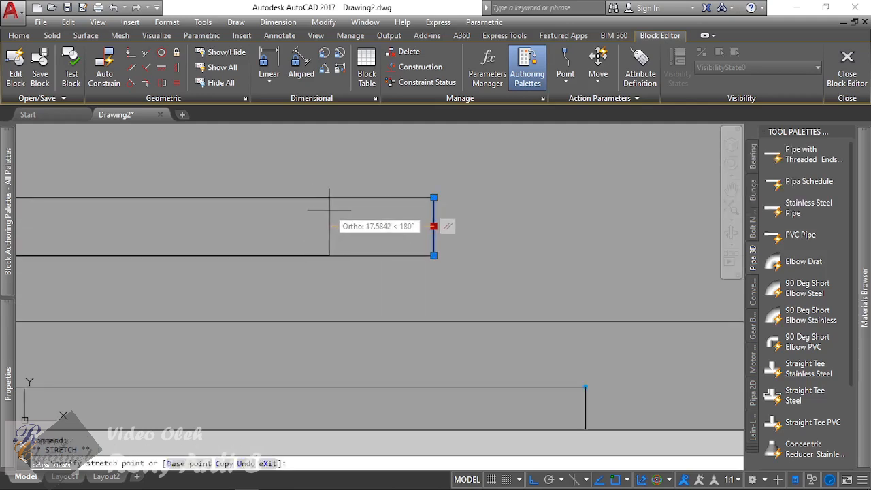
pyautogui.click(327, 211)
pyautogui.scroll(-4, 413, 198)
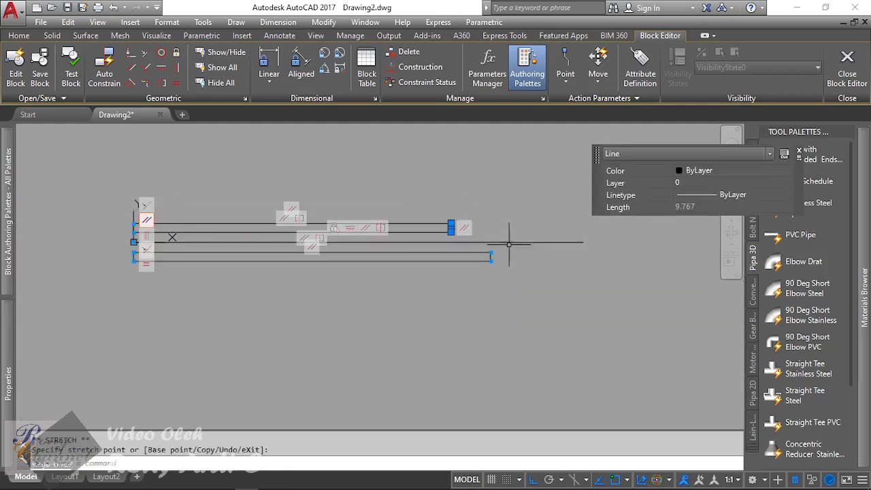
pyautogui.press('Escape')
# Draw a small horizontal rectangle above the right end of the upper pipe rectangle.
pyautogui.scroll(3, 405, 204)
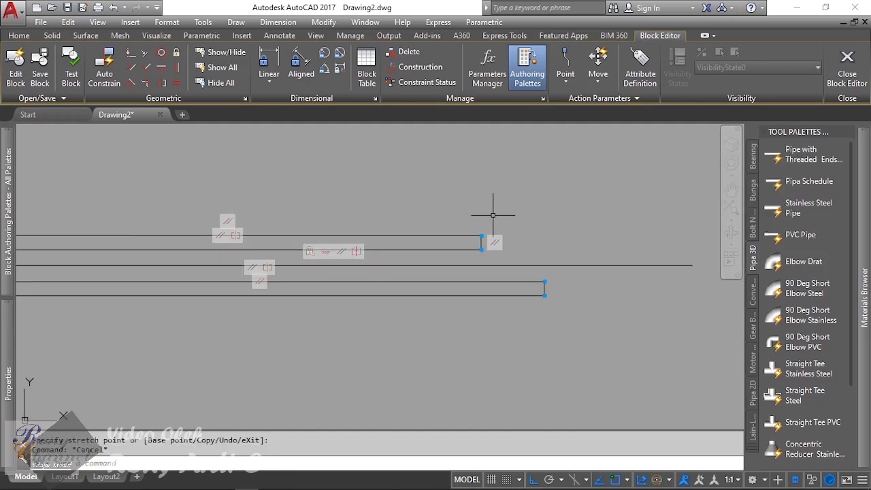
pyautogui.scroll(2, 493, 215)
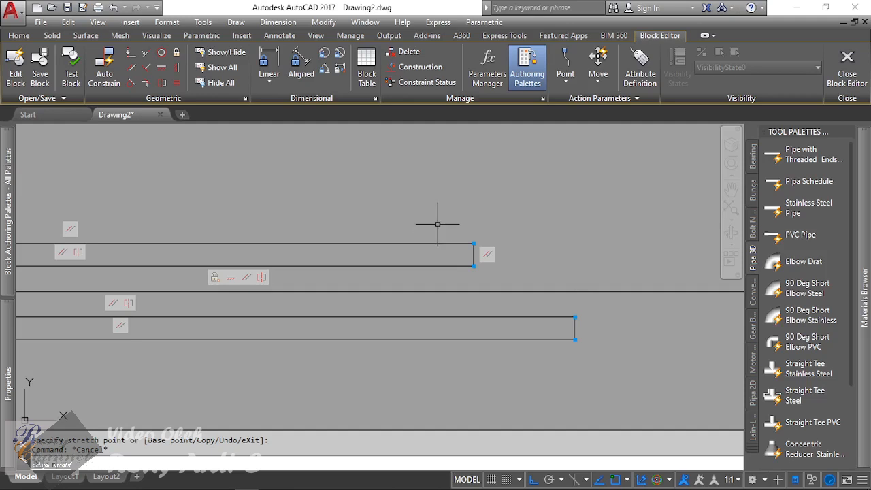
pyautogui.write('rec')
pyautogui.press('Return')
pyautogui.click(471, 182)
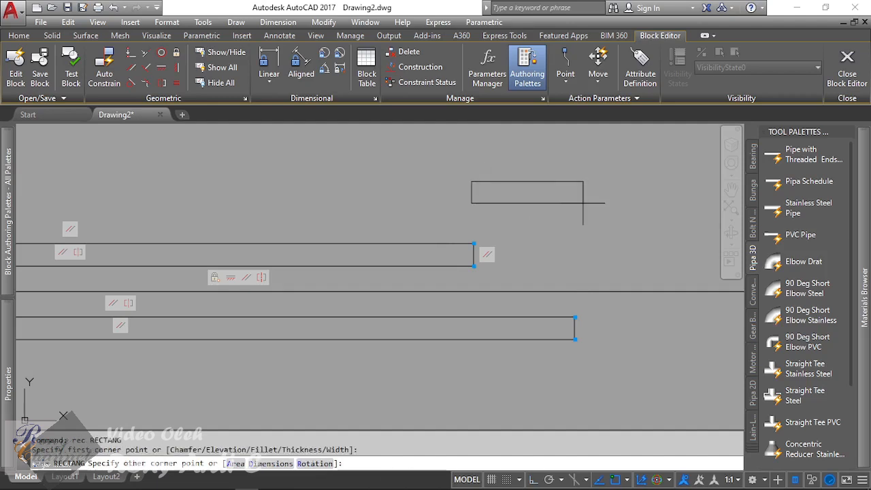
pyautogui.click(634, 207)
# Apply Auto Constrain to the newly drawn small rectangle.
pyautogui.click(676, 226)
pyautogui.click(445, 145)
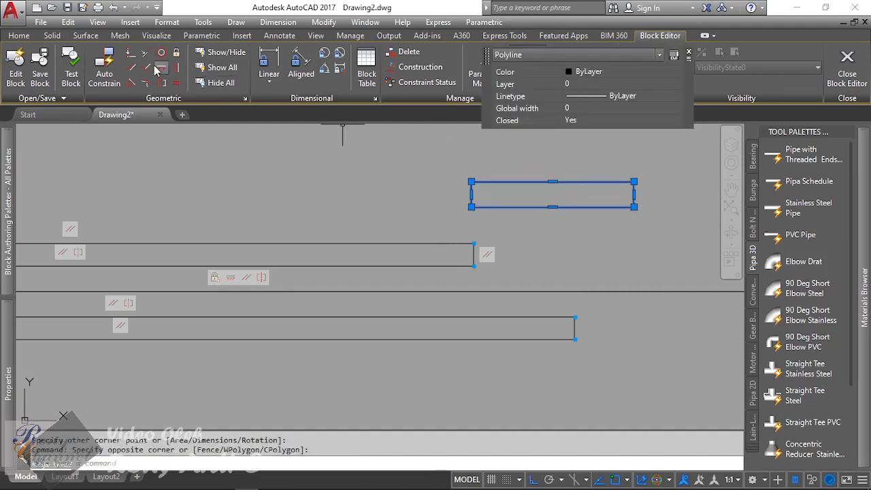
pyautogui.click(104, 65)
pyautogui.scroll(2, 517, 203)
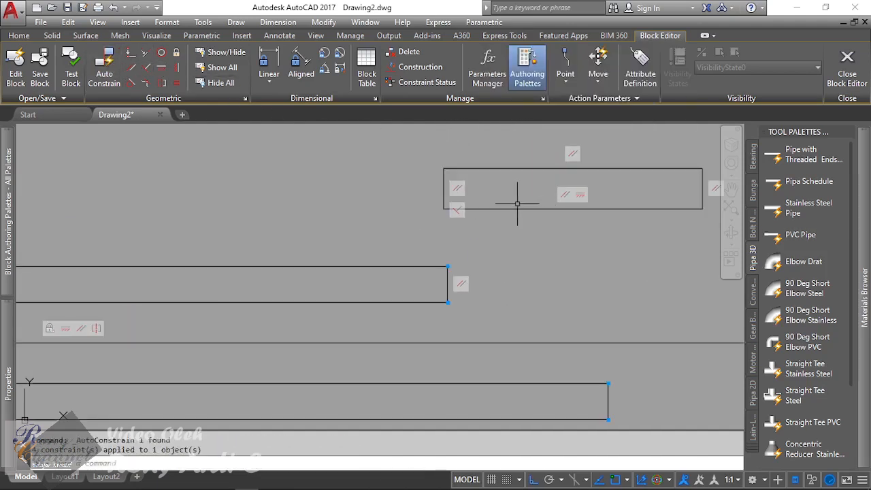
pyautogui.click(130, 53)
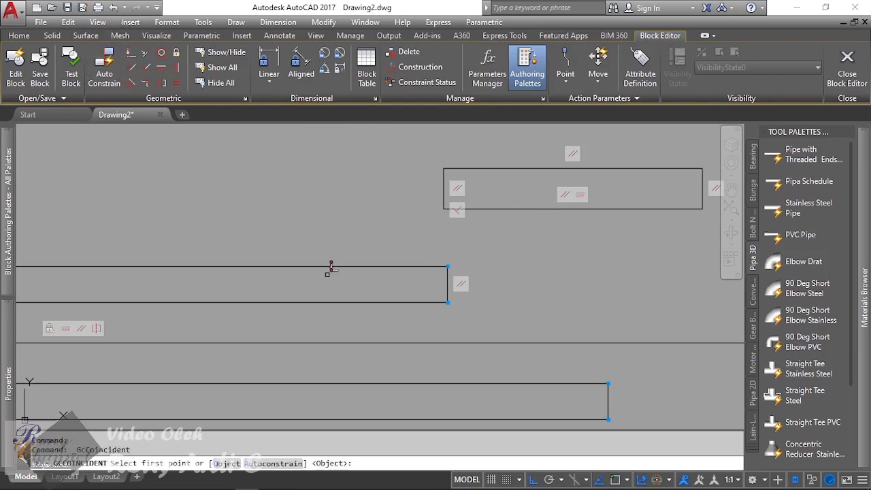
pyautogui.scroll(-2, 360, 218)
pyautogui.press('Escape')
pyautogui.scroll(2, 389, 204)
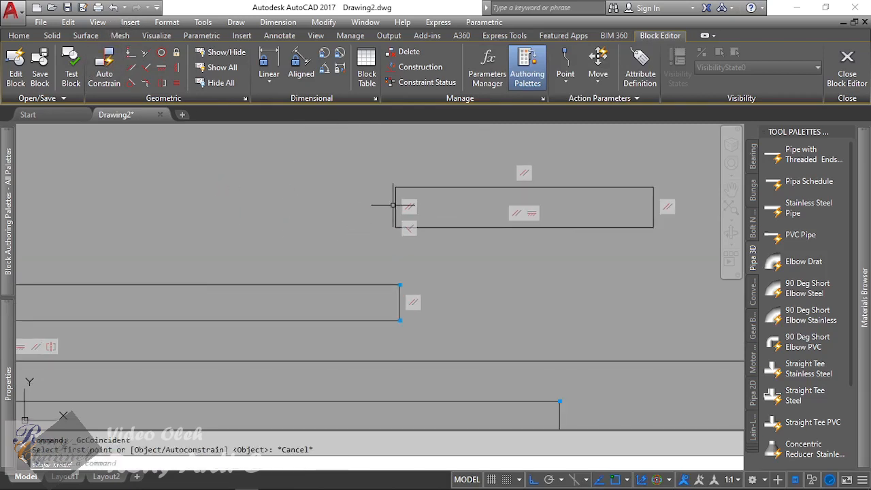
# Apply an Equal constraint between the small rectangle's left edge and the upper pipe rectangle's right edge.
pyautogui.click(176, 83)
pyautogui.click(398, 197)
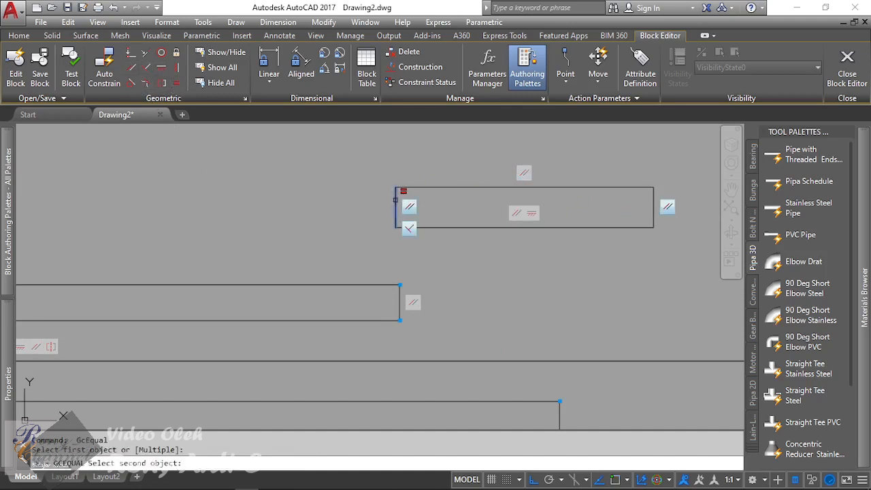
pyautogui.click(400, 296)
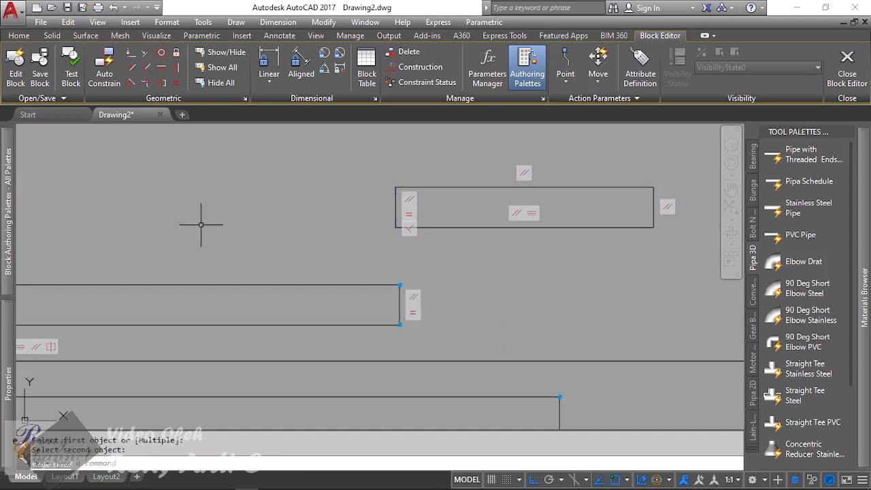
pyautogui.scroll(-2, 359, 219)
pyautogui.scroll(1, 326, 207)
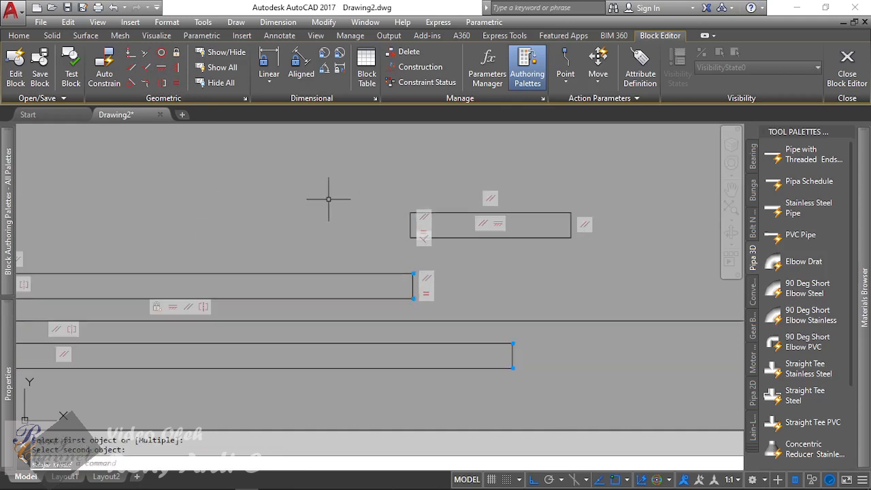
pyautogui.scroll(-3, 367, 198)
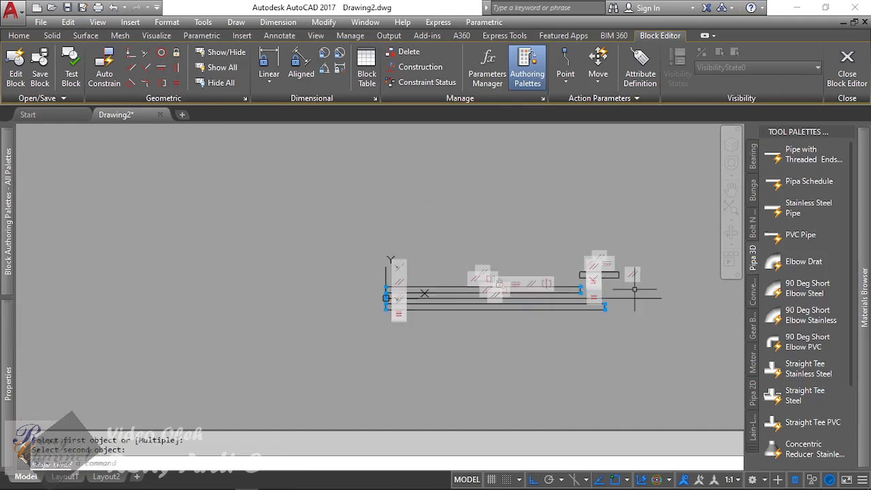
pyautogui.scroll(5, 385, 302)
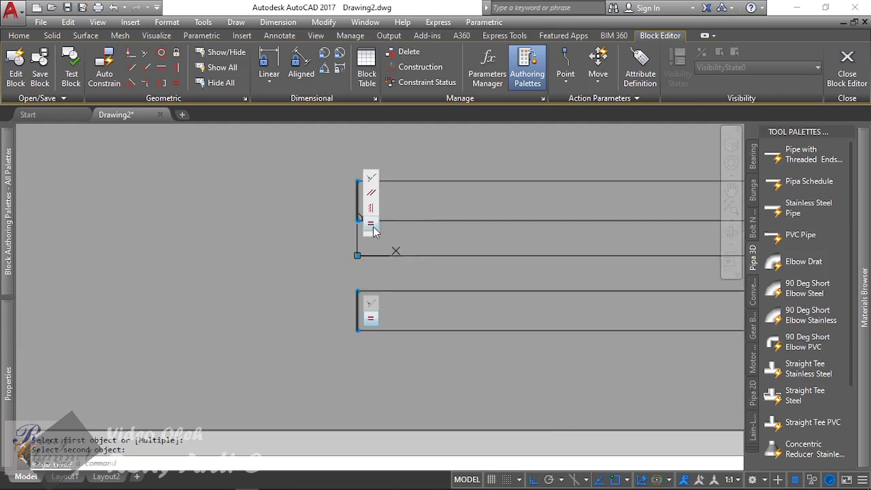
pyautogui.scroll(-2, 171, 272)
pyautogui.scroll(4, 496, 222)
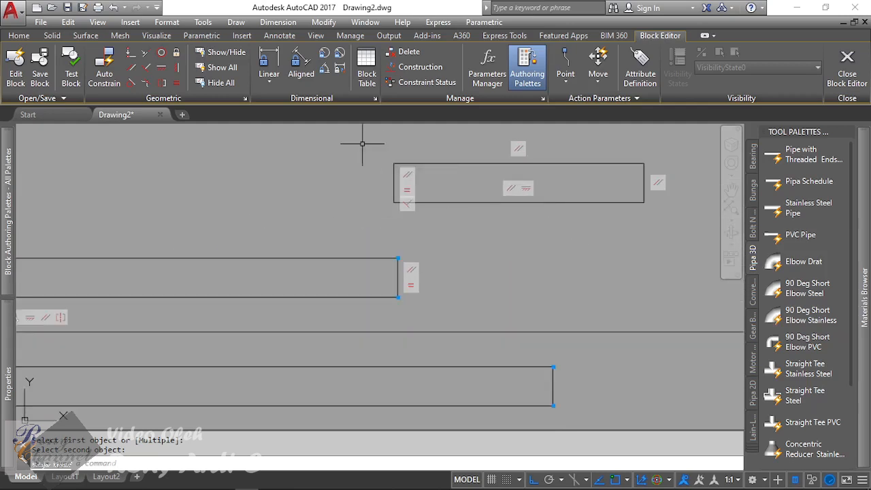
pyautogui.click(130, 53)
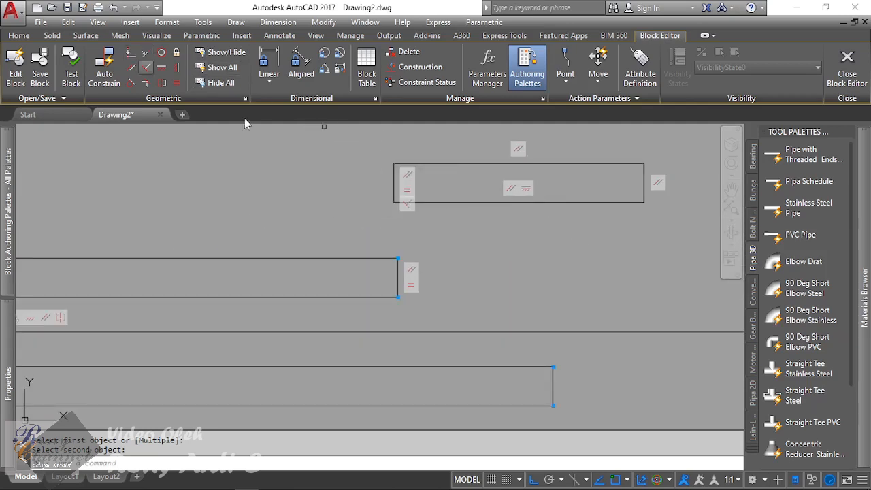
pyautogui.click(397, 258)
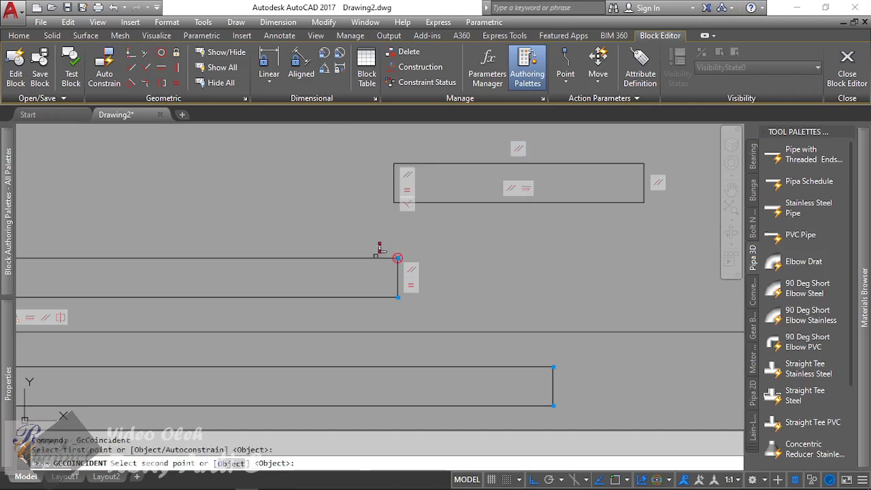
pyautogui.press('Escape')
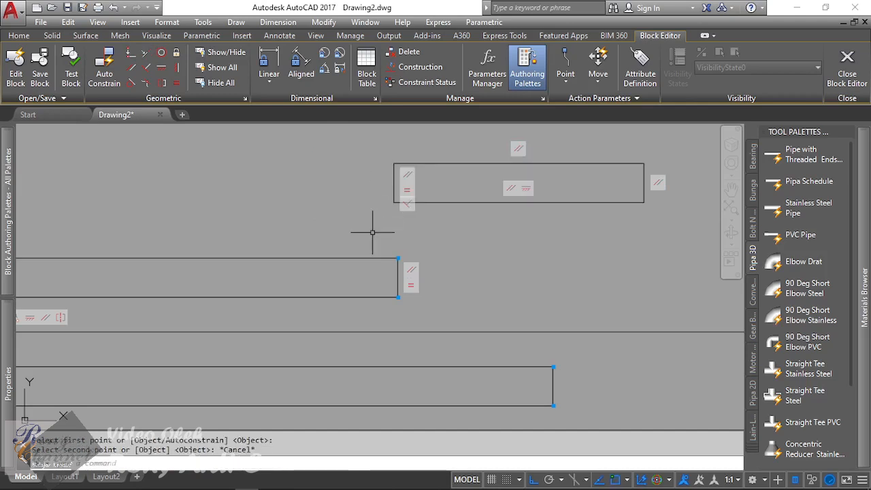
# Apply a Coincident constraint using the Object option, placing the upper pipe rectangle's top-right corner on the small rectangle's bottom edge.
pyautogui.press('Return')
pyautogui.click(389, 255)
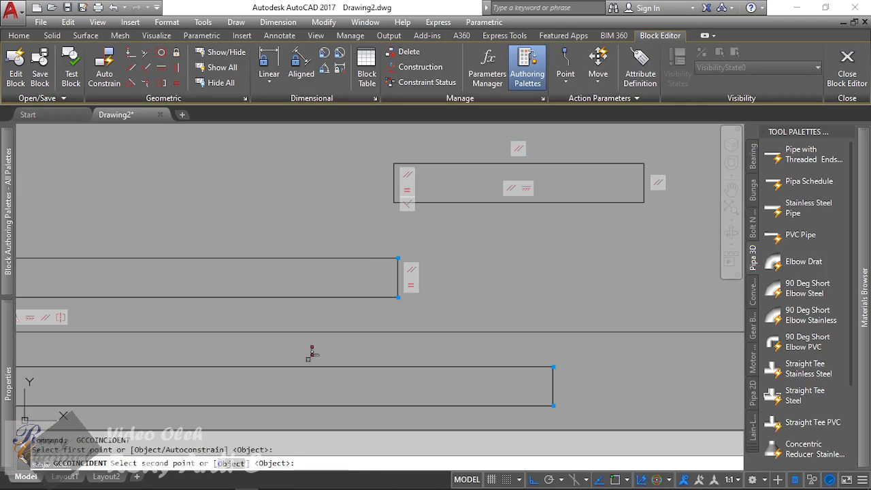
pyautogui.click(232, 463)
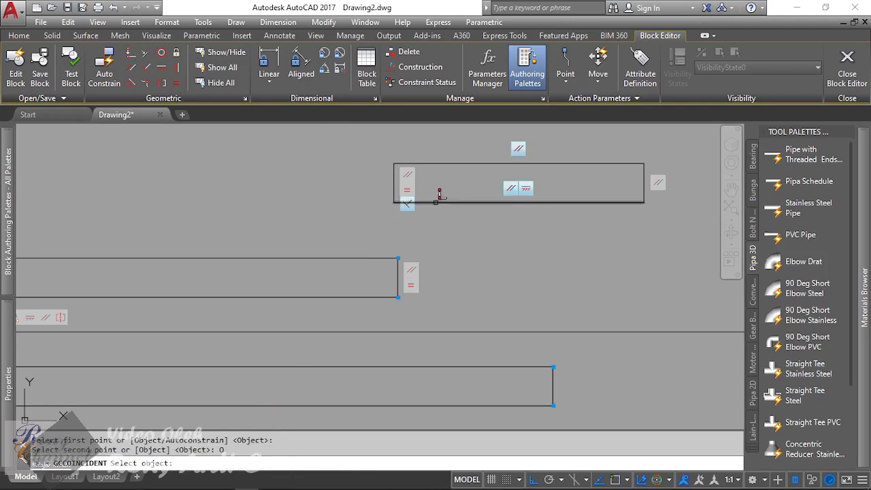
pyautogui.click(442, 203)
pyautogui.scroll(4, 384, 252)
pyautogui.press('Escape')
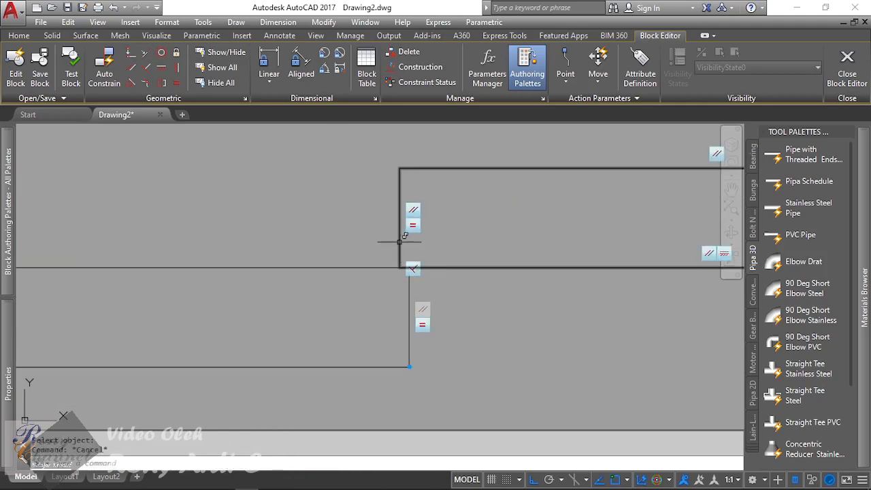
# Stretch the small rectangle's left edge further left so it overlaps the end of the upper pipe rectangle.
pyautogui.click(399, 243)
pyautogui.click(400, 218)
pyautogui.click(362, 234)
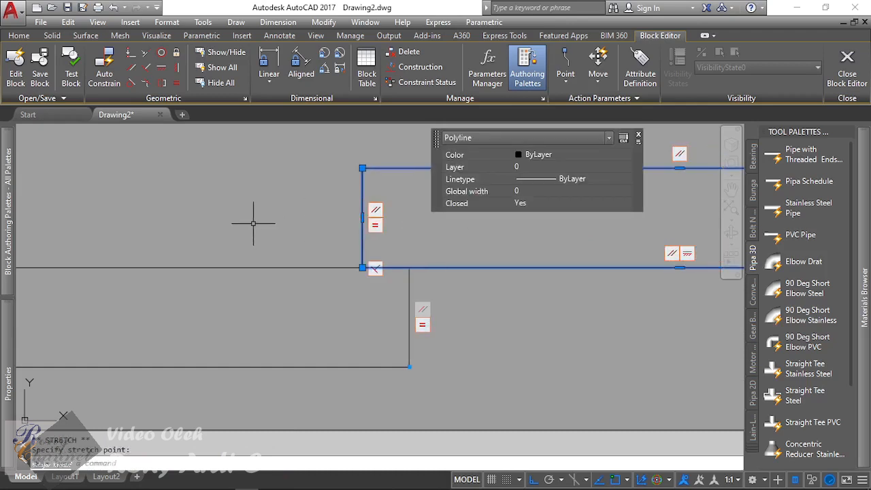
pyautogui.scroll(-4, 252, 220)
pyautogui.press('Escape')
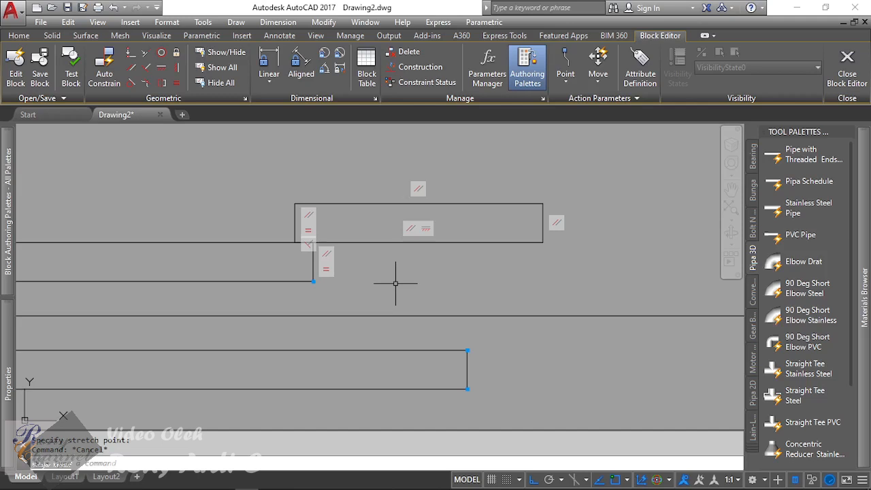
pyautogui.scroll(2, 267, 227)
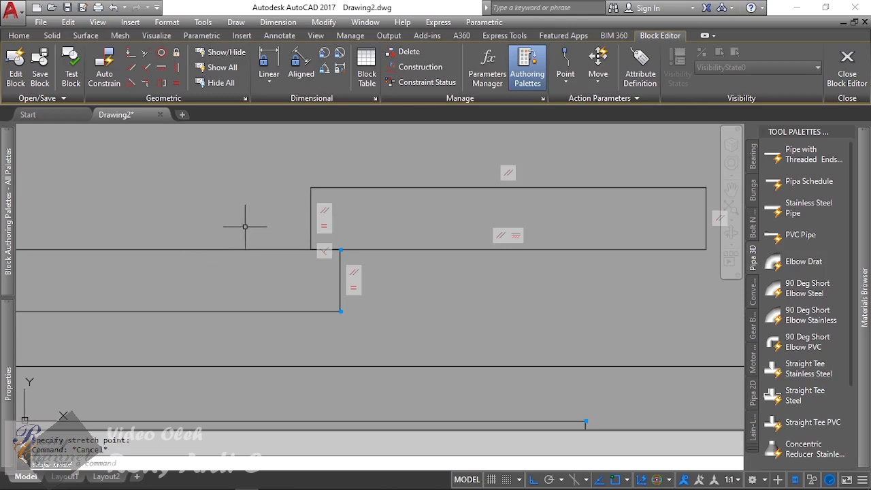
pyautogui.scroll(-2, 245, 227)
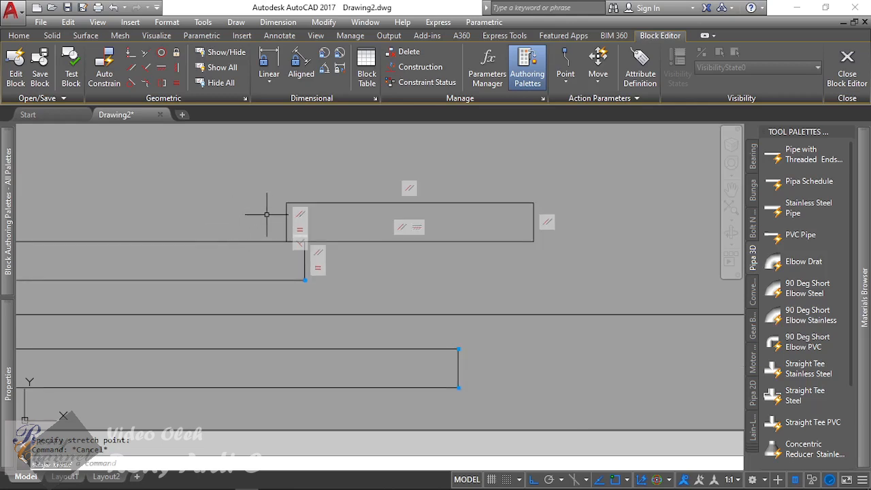
pyautogui.scroll(4, 262, 216)
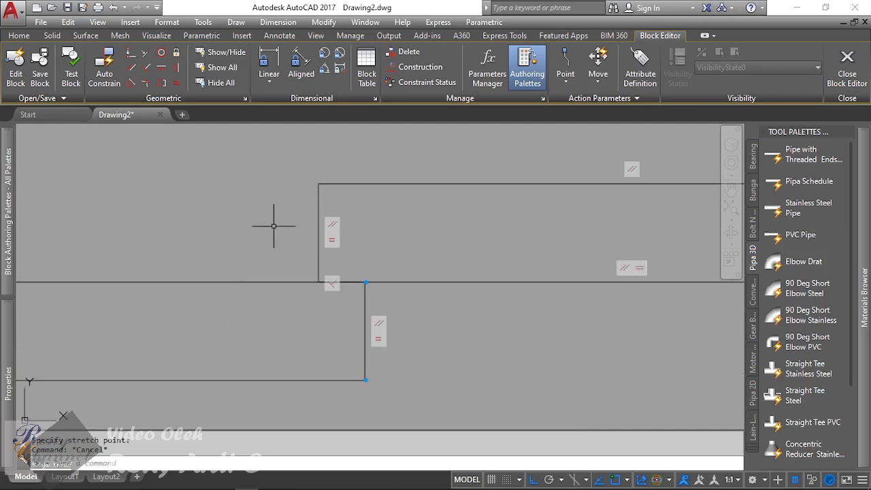
pyautogui.scroll(-4, 293, 218)
pyautogui.scroll(2, 289, 143)
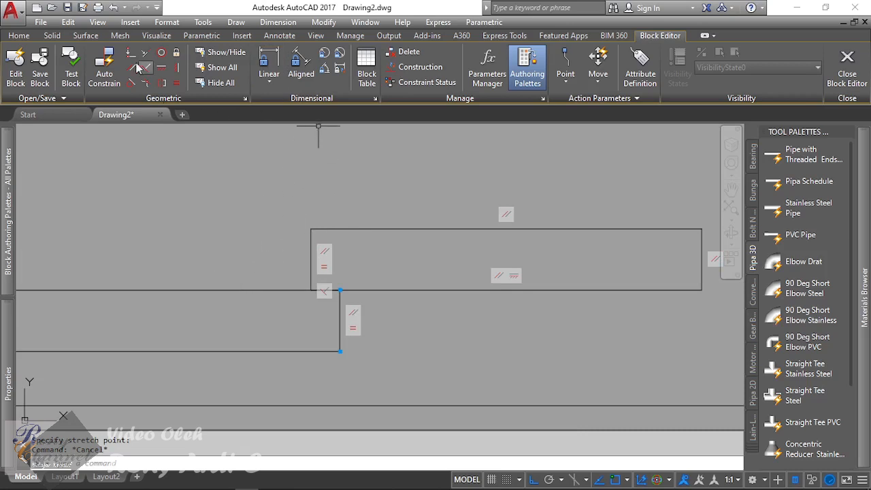
# Show the Parameters Manager and place the drawing window side by side with the Excel pipe catalog.
pyautogui.click(201, 36)
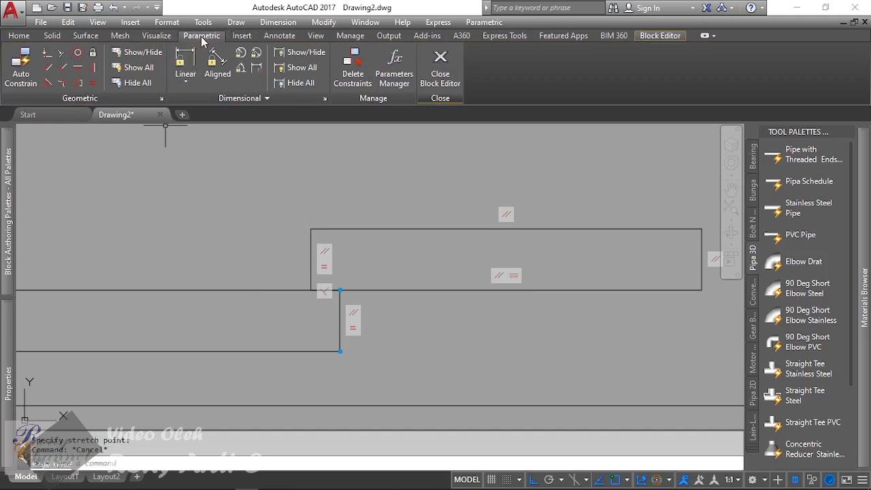
pyautogui.click(647, 36)
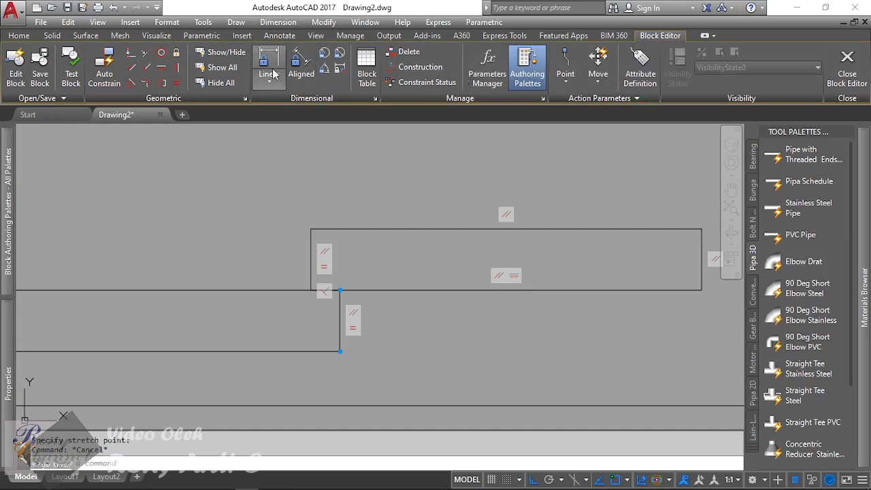
pyautogui.click(484, 69)
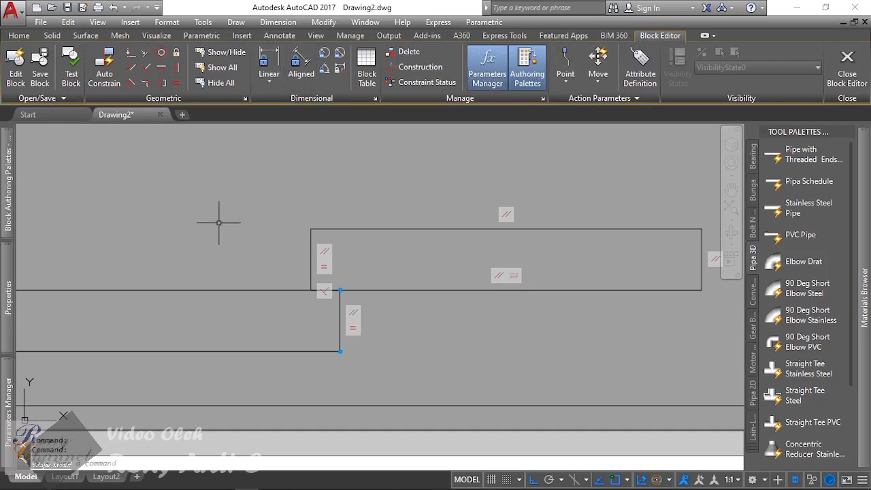
pyautogui.scroll(-8, 532, 242)
pyautogui.scroll(5, 216, 256)
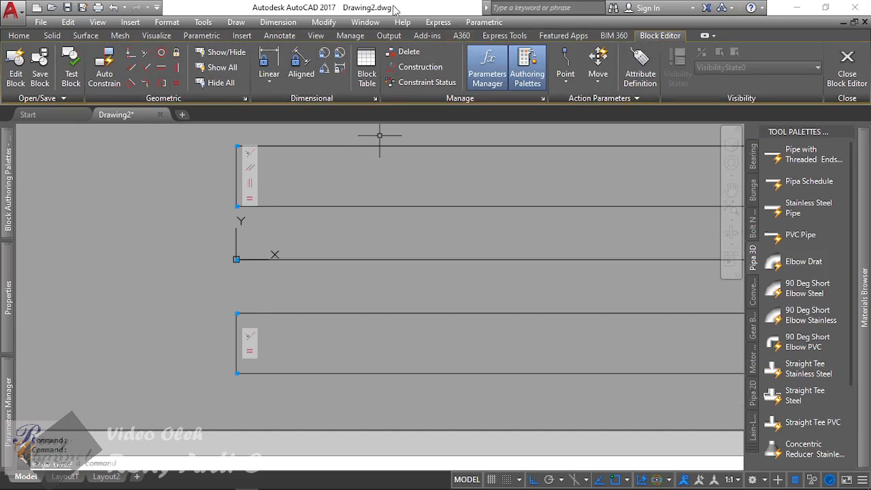
pyautogui.moveTo(397, 10); pyautogui.dragTo(870, 64)
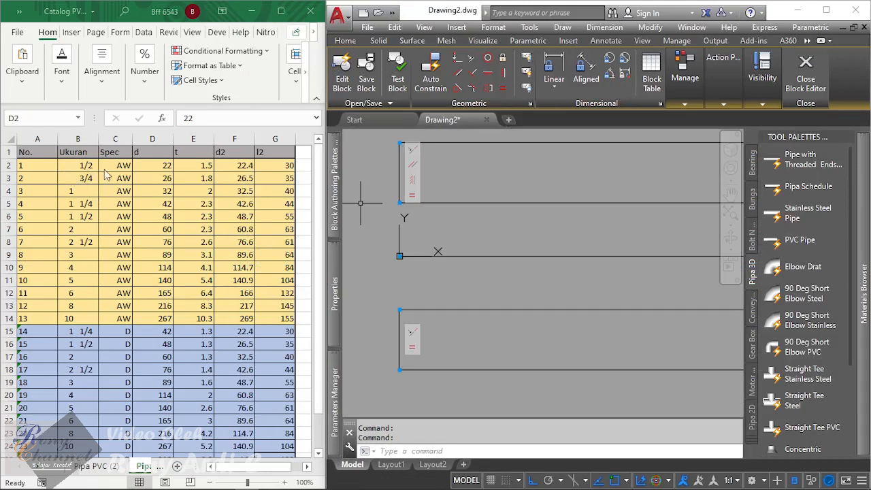
# Add a Linear constraint parameter of 22, catalog diameter d, between the left endpoints of the two pipe rectangles' inner edges.
pyautogui.click(153, 169)
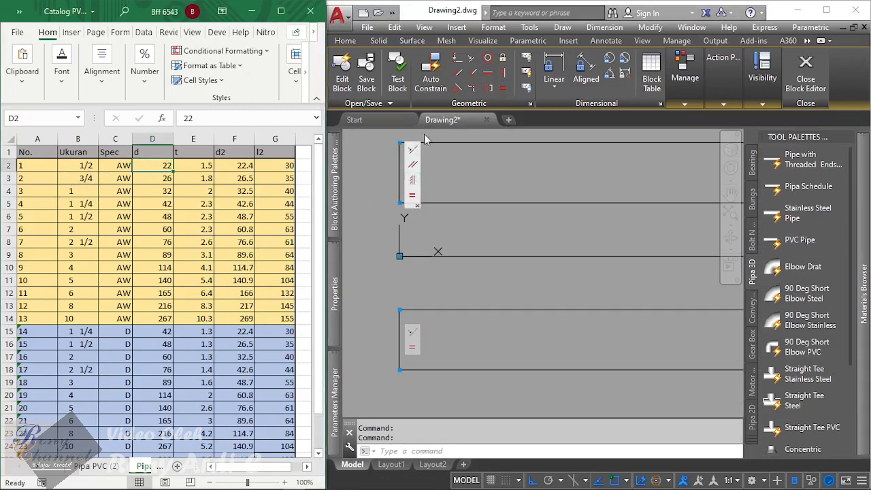
pyautogui.click(563, 66)
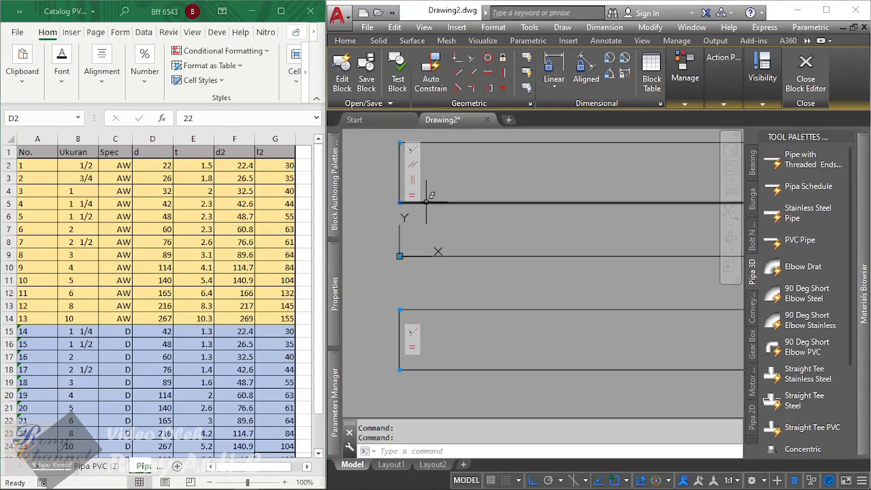
pyautogui.click(554, 69)
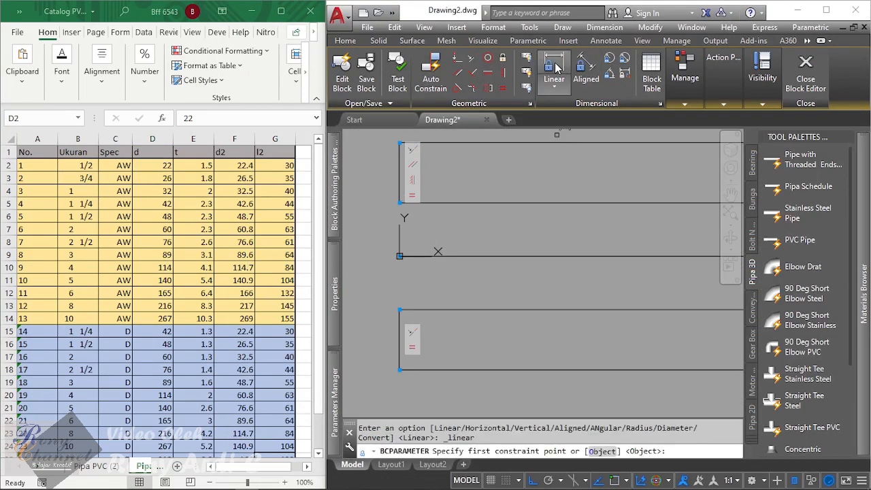
pyautogui.click(410, 193)
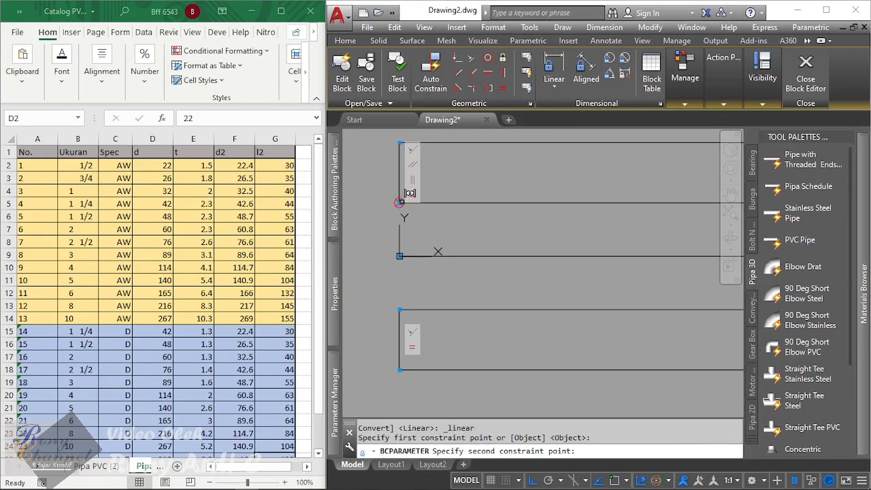
pyautogui.click(406, 299)
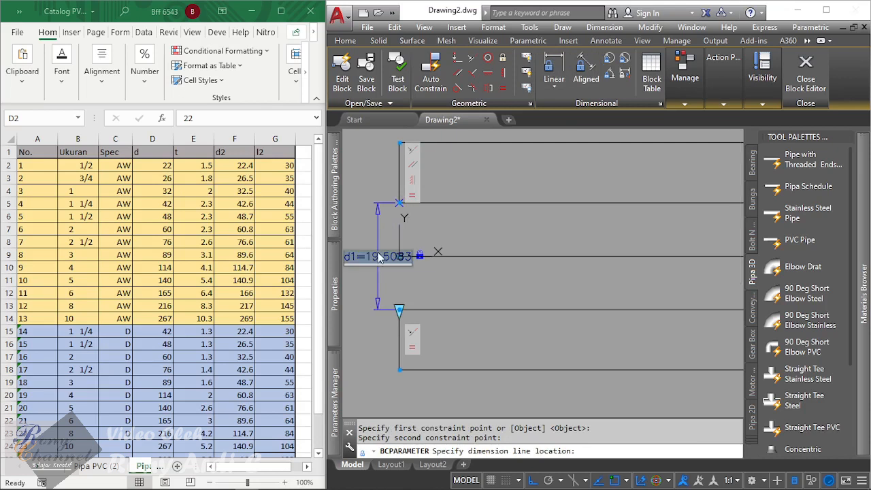
pyautogui.click(368, 257)
pyautogui.write('22')
pyautogui.press('Return')
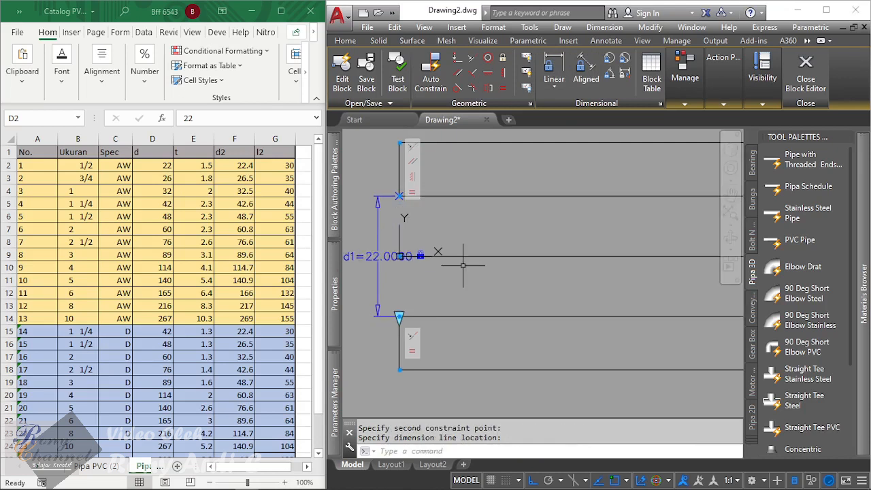
pyautogui.scroll(-2, 429, 266)
pyautogui.scroll(-1, 363, 260)
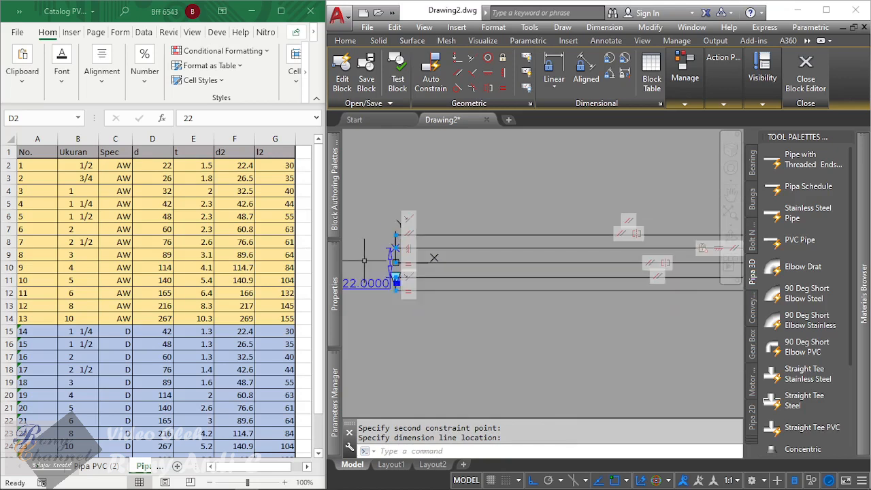
pyautogui.scroll(1, 371, 261)
pyautogui.moveTo(333, 385)
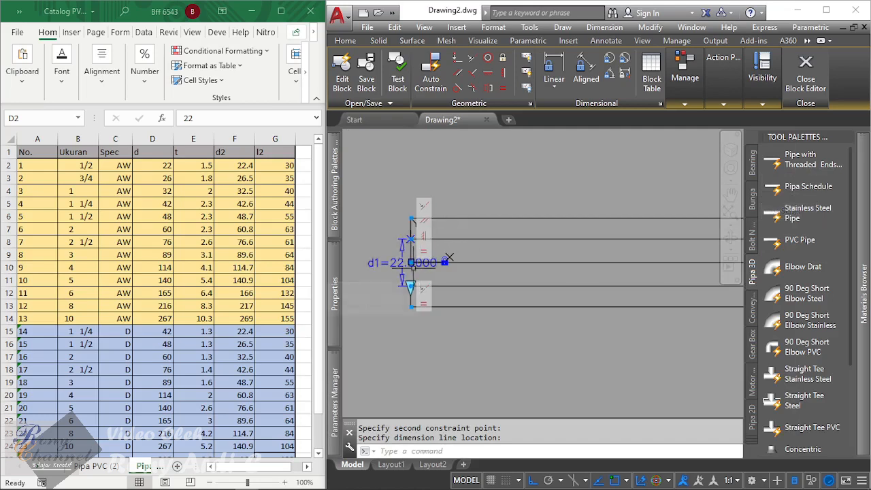
pyautogui.moveTo(338, 322)
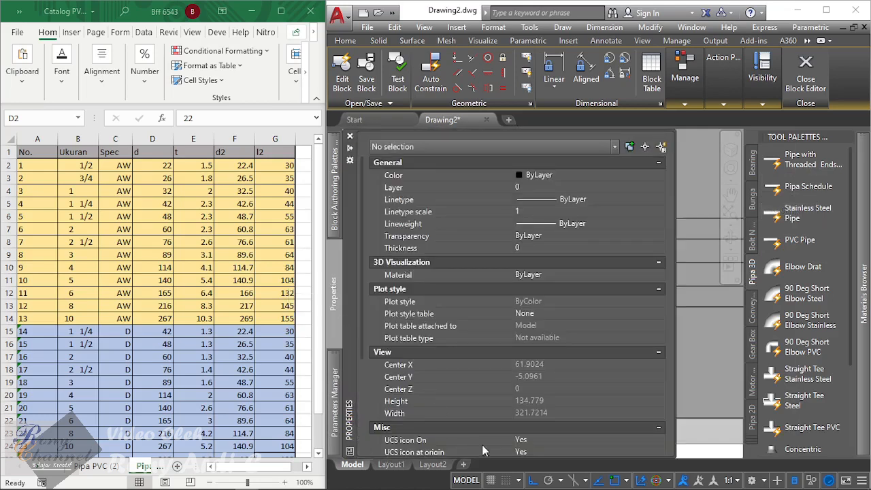
pyautogui.scroll(-4, 491, 363)
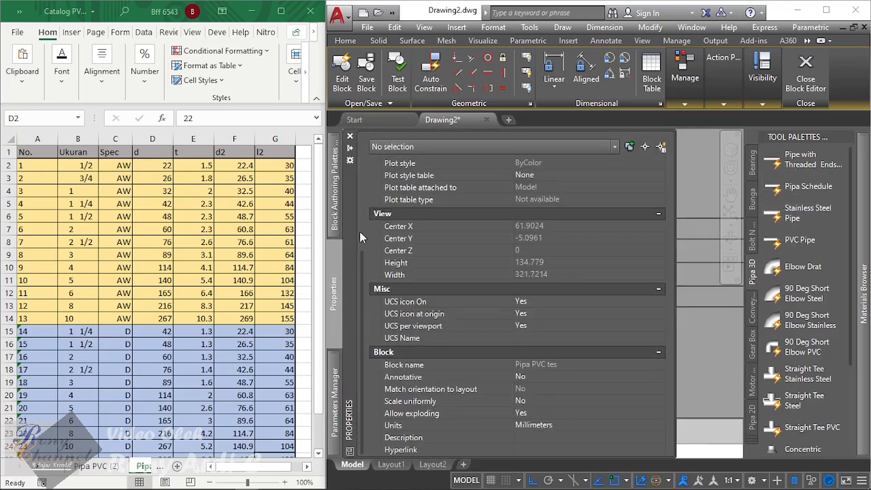
pyautogui.moveTo(361, 261); pyautogui.dragTo(369, 175)
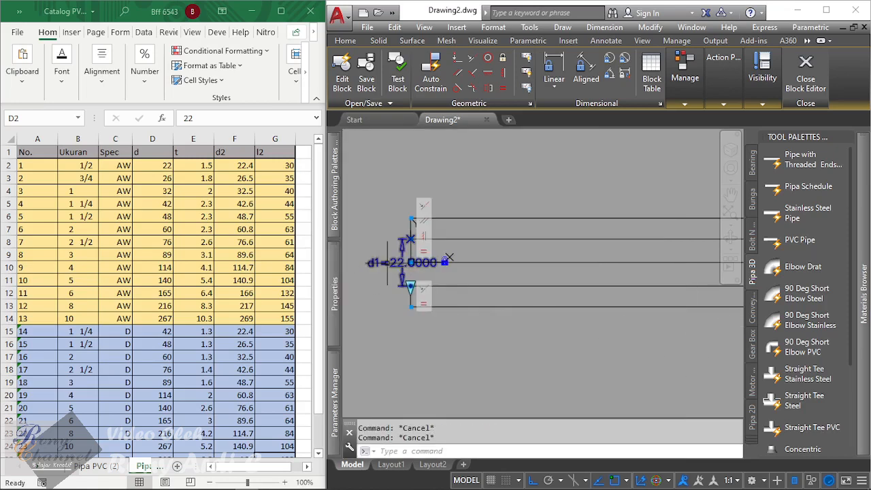
# Set Show Properties to No for the pipe's vertical diameter constraint parameter and remove its grip.
pyautogui.click(450, 259)
pyautogui.moveTo(334, 291)
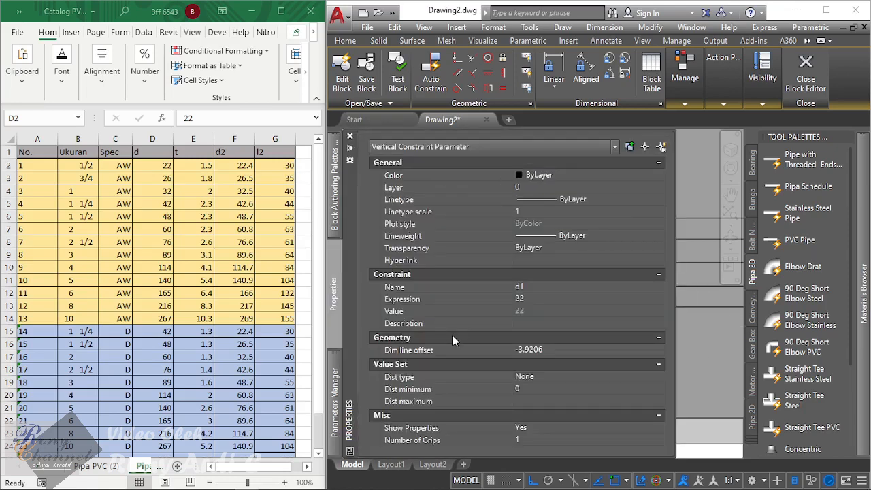
pyautogui.click(526, 427)
pyautogui.click(534, 449)
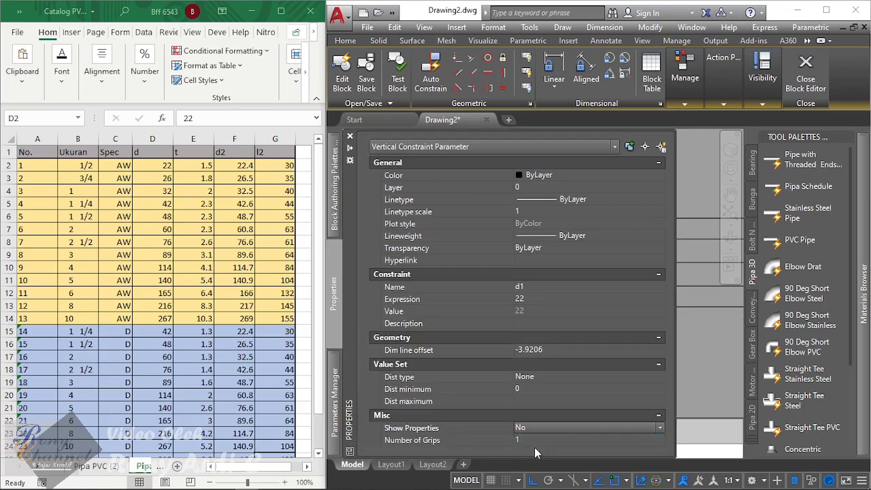
pyautogui.click(537, 441)
pyautogui.click(537, 441)
pyautogui.click(537, 451)
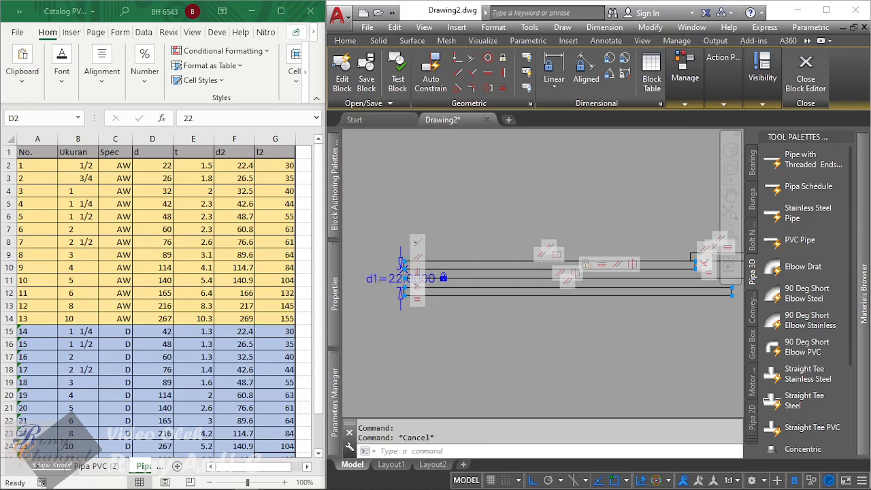
# Apply an Equal constraint between the lower pipe rectangle's bottom edge and the centerline.
pyautogui.scroll(-3, 527, 249)
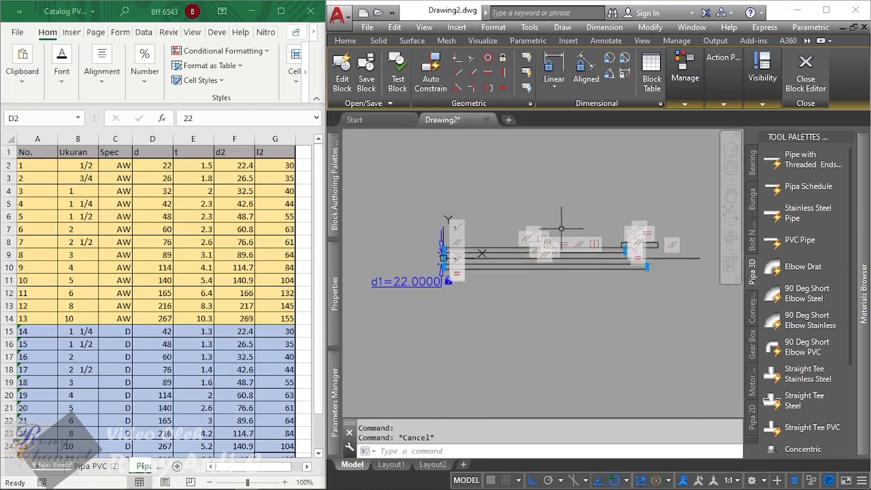
pyautogui.scroll(2, 695, 232)
pyautogui.scroll(-2, 613, 217)
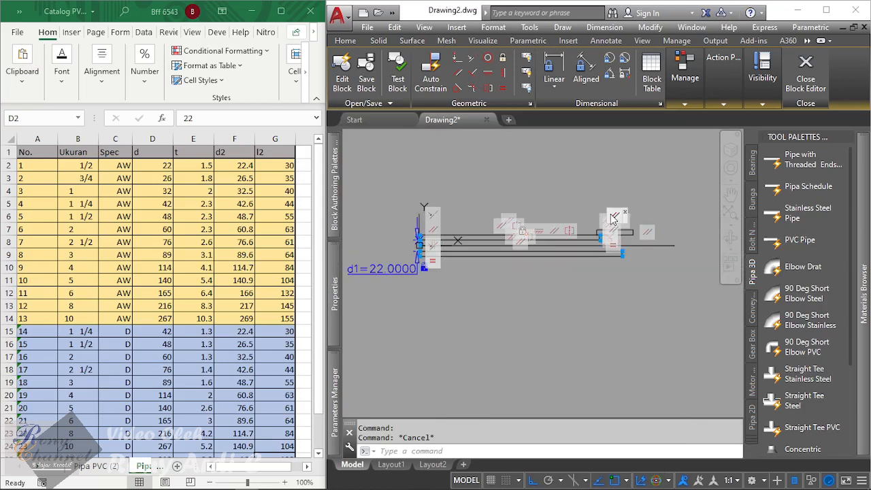
pyautogui.scroll(3, 613, 218)
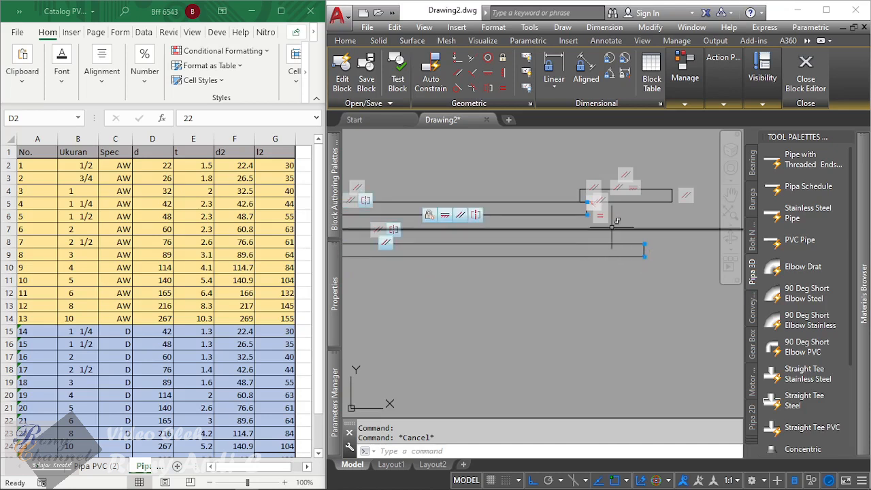
pyautogui.scroll(-2, 585, 198)
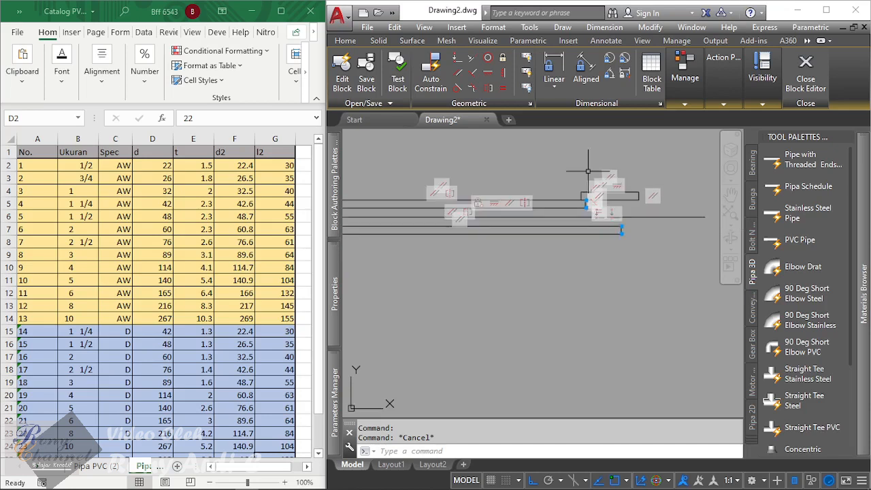
pyautogui.click(503, 89)
pyautogui.click(542, 232)
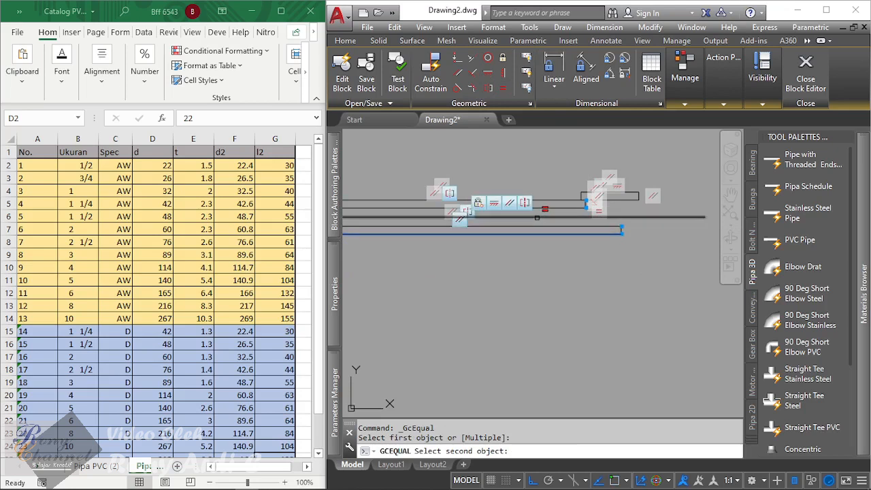
pyautogui.click(537, 218)
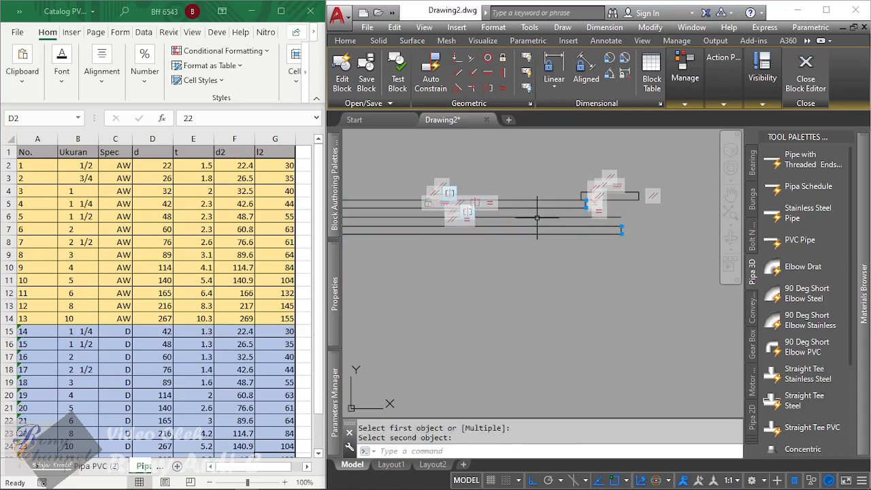
# Add a Linear constraint parameter to the centerline using the Object option, place it below the pipe, and define it as L=100.
pyautogui.scroll(1, 626, 209)
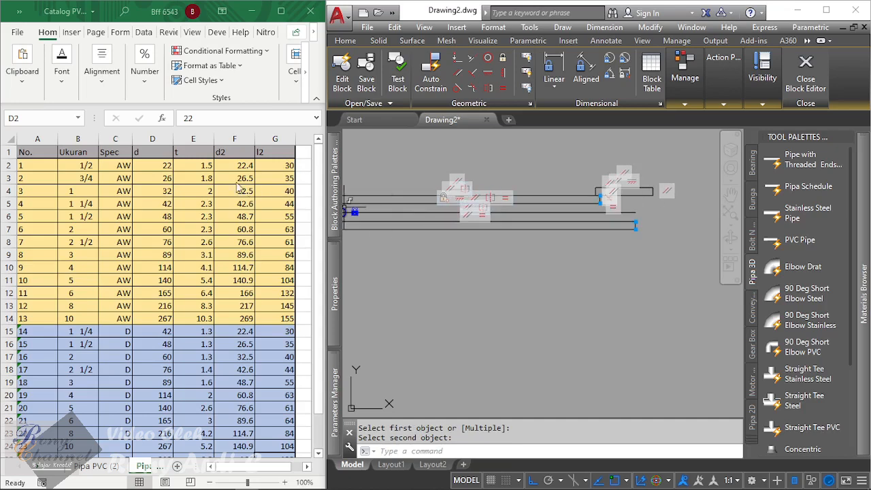
pyautogui.click(553, 66)
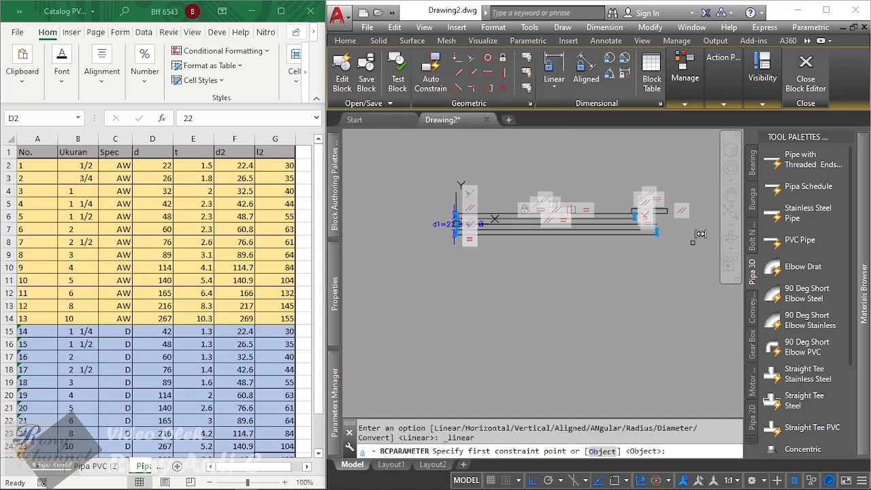
pyautogui.scroll(5, 517, 207)
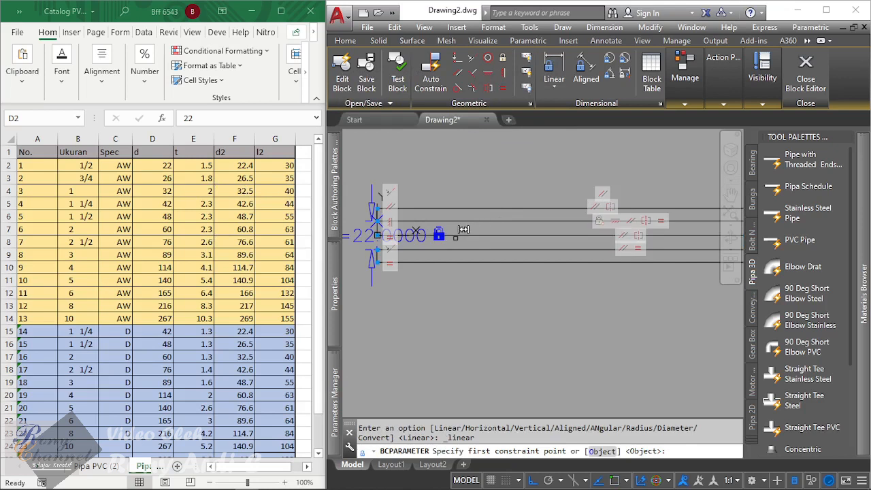
pyautogui.click(587, 452)
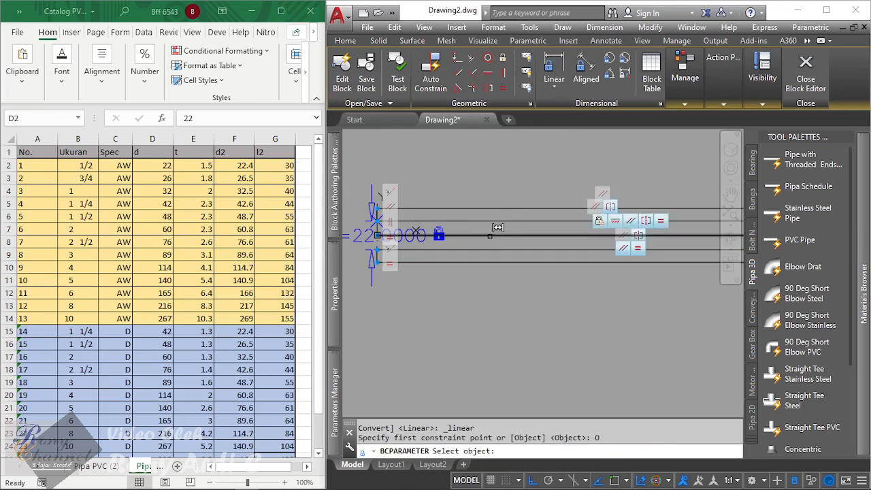
pyautogui.click(490, 239)
pyautogui.scroll(-2, 491, 239)
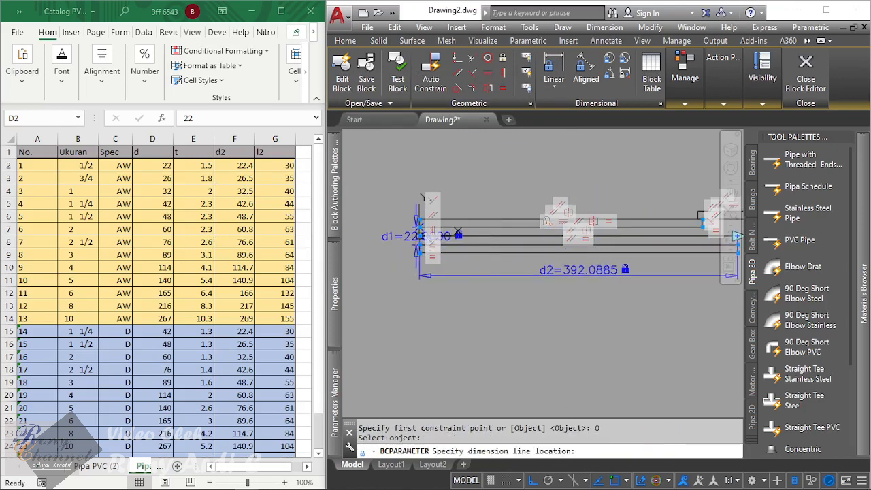
pyautogui.scroll(-2, 466, 295)
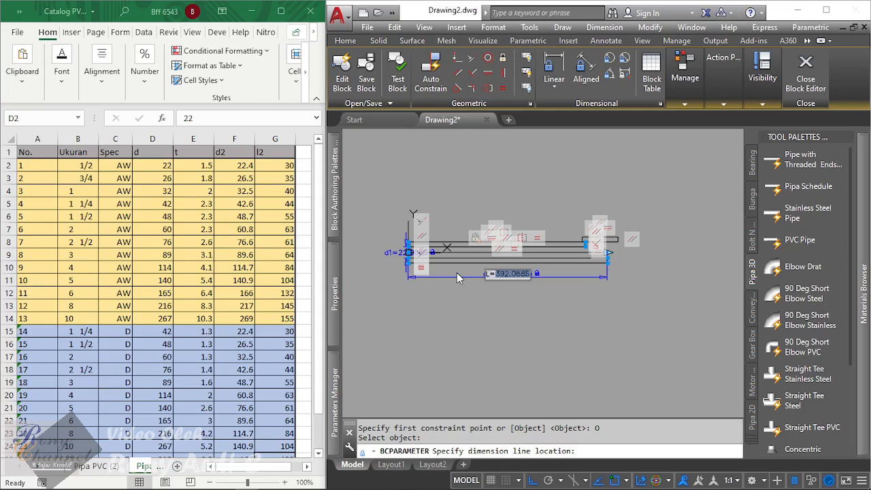
pyautogui.write('100')
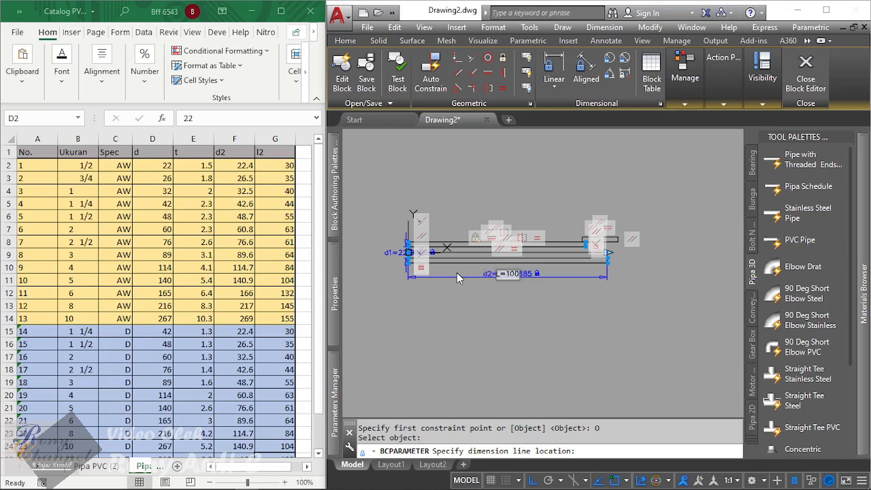
pyautogui.press('Return')
# Set the Number of Grips to 0 for the pipe's horizontal length constraint parameter L.
pyautogui.scroll(3, 469, 258)
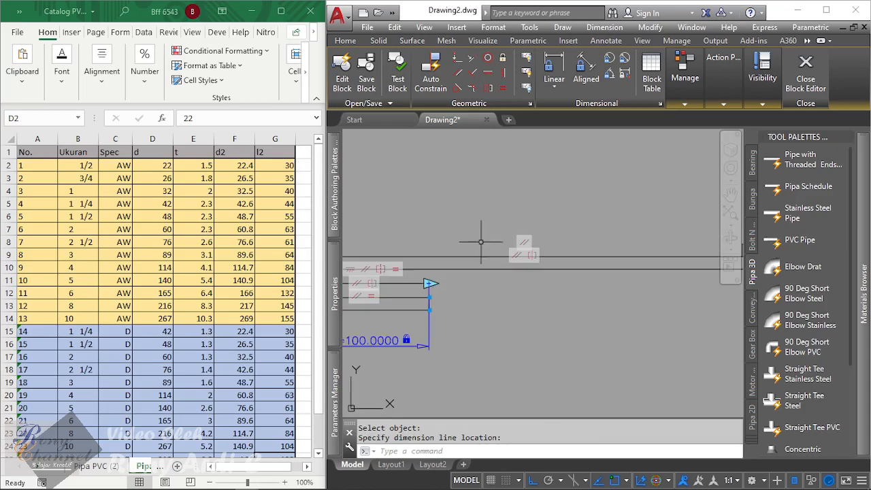
pyautogui.press('Escape')
pyautogui.scroll(-1, 458, 256)
pyautogui.press('Escape')
pyautogui.scroll(2, 437, 284)
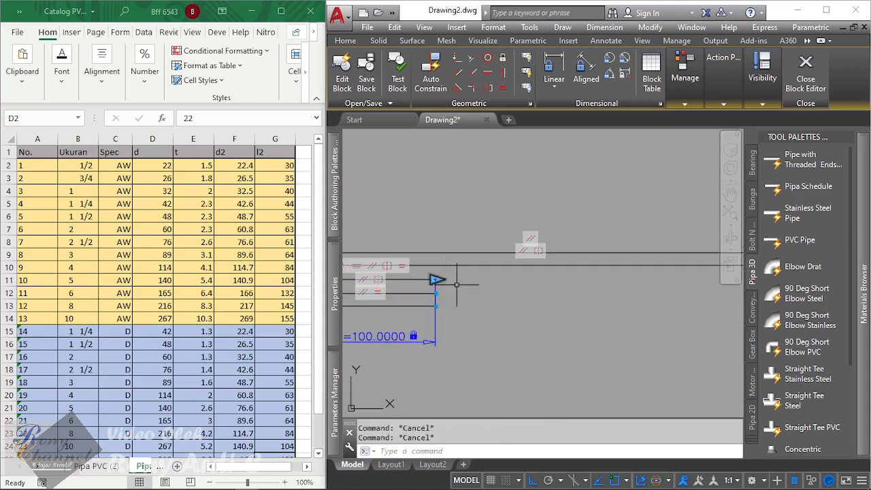
pyautogui.click(476, 388)
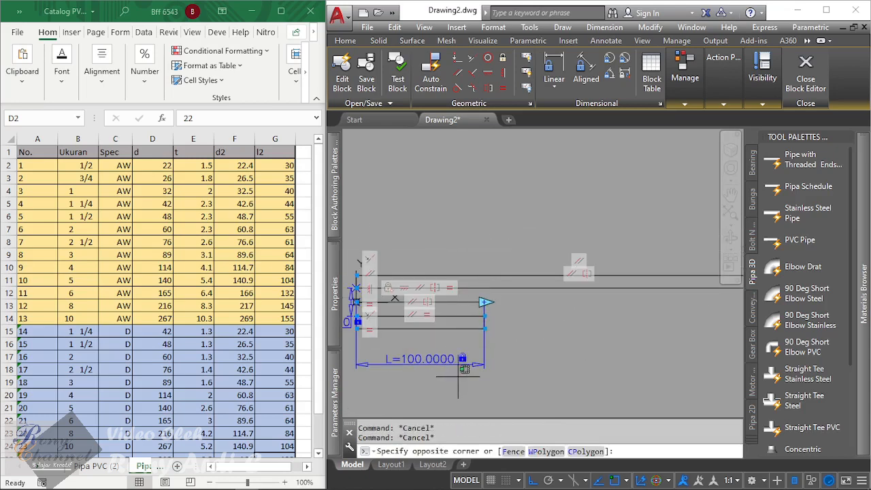
pyautogui.click(350, 306)
pyautogui.moveTo(329, 315)
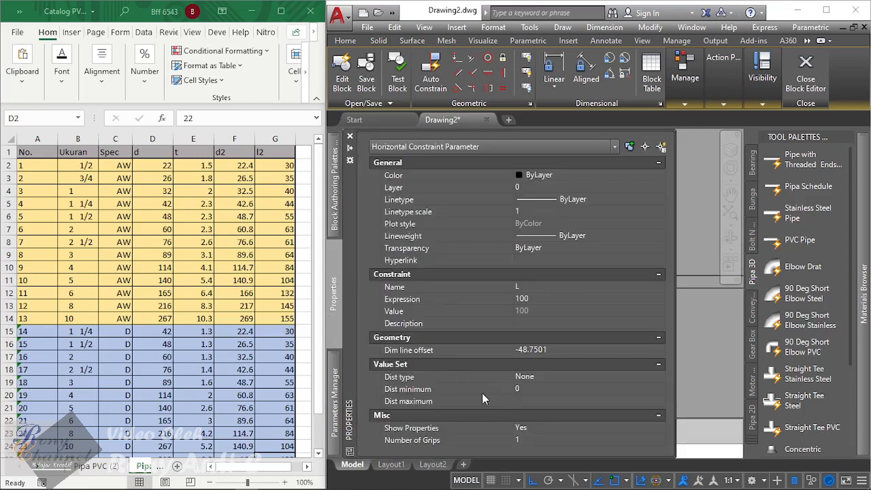
pyautogui.click(538, 426)
pyautogui.click(538, 427)
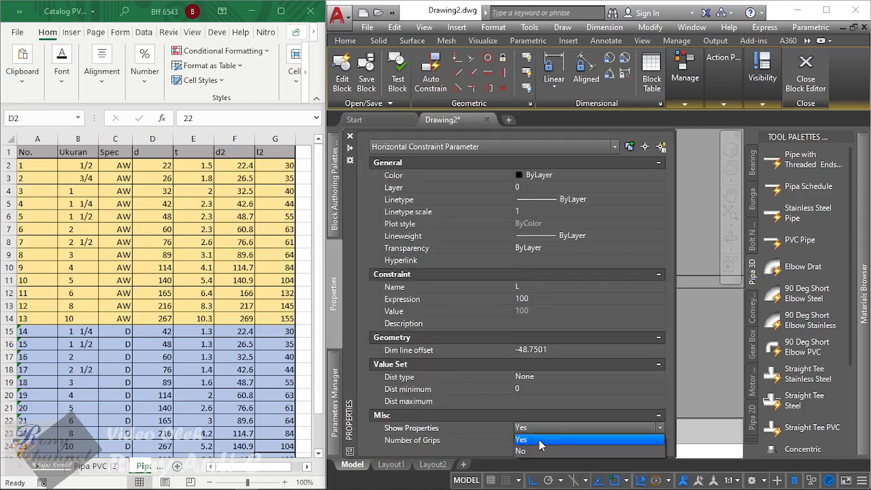
pyautogui.click(460, 426)
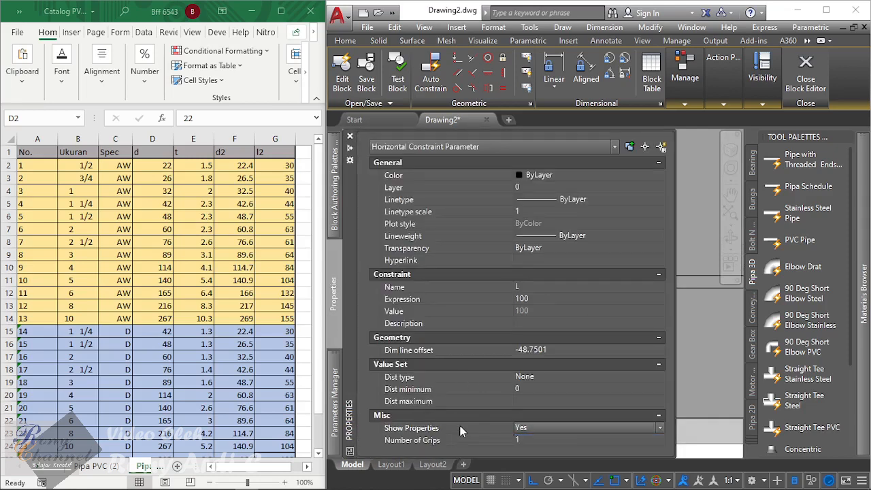
pyautogui.click(549, 441)
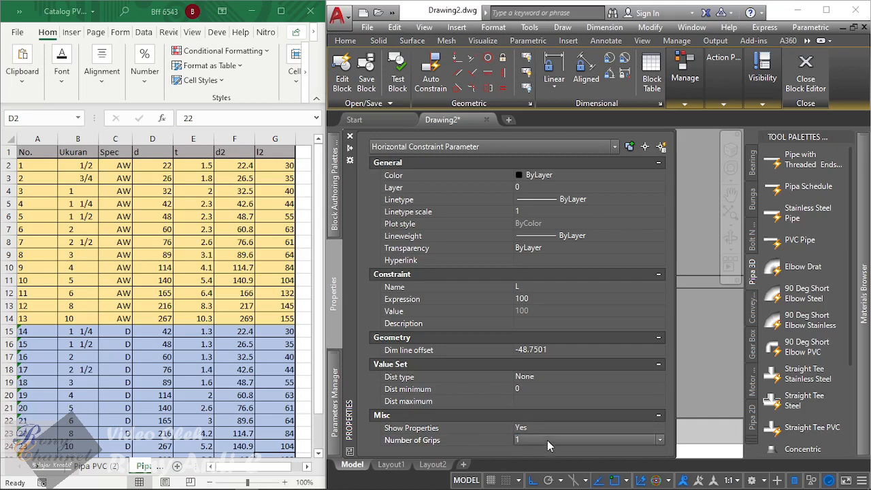
pyautogui.click(538, 441)
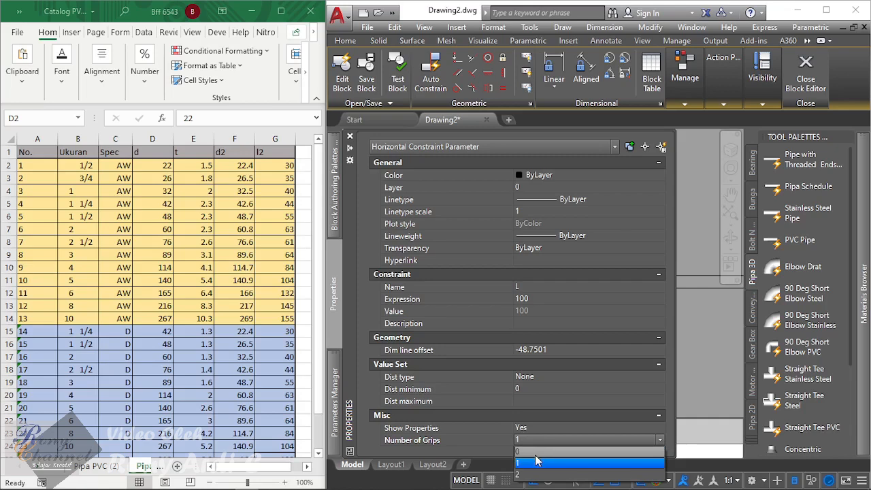
pyautogui.click(536, 451)
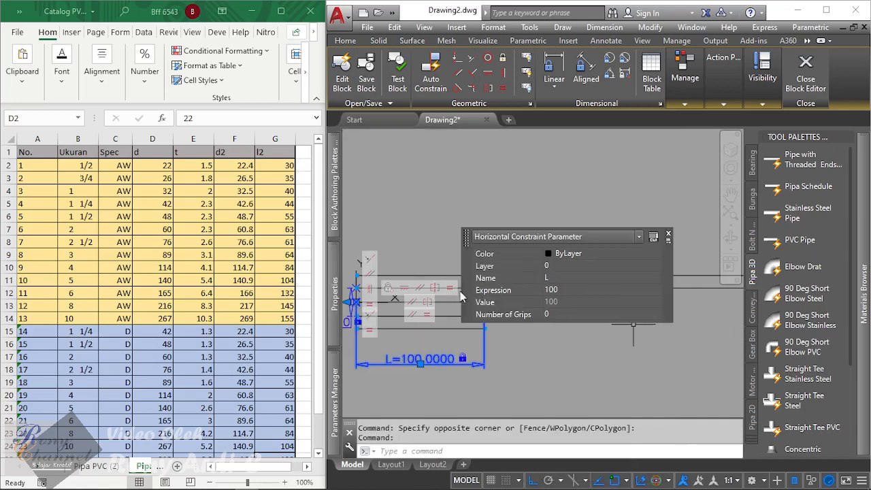
pyautogui.press('Escape')
# Add a Linear constraint parameter of 1.5, catalog thickness t, to the upper pipe rectangle's left edge using the Object option.
pyautogui.scroll(3, 418, 281)
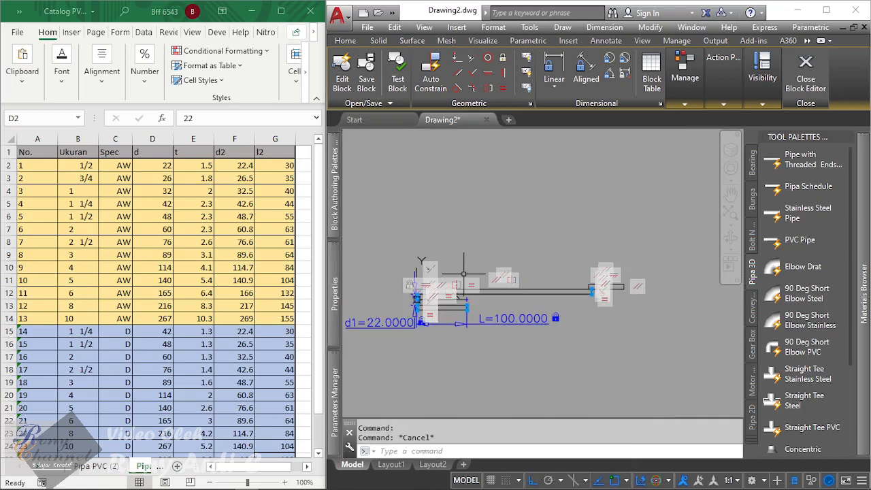
pyautogui.scroll(-3, 418, 281)
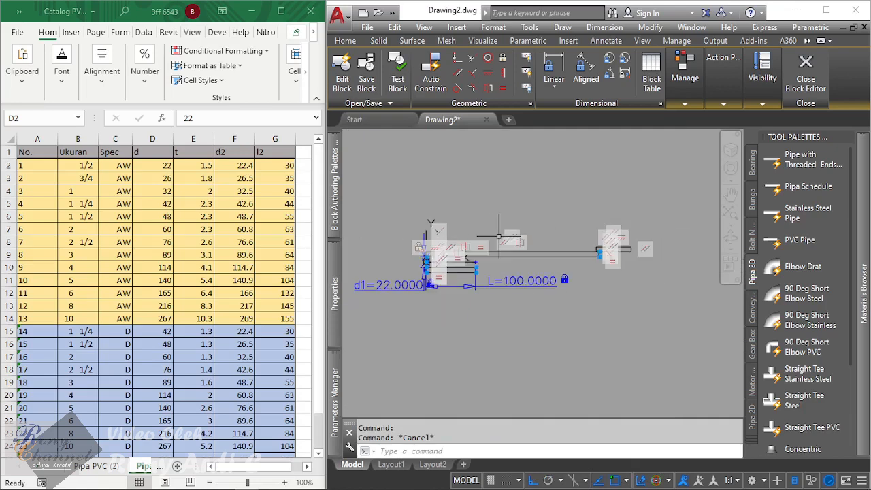
pyautogui.scroll(3, 487, 248)
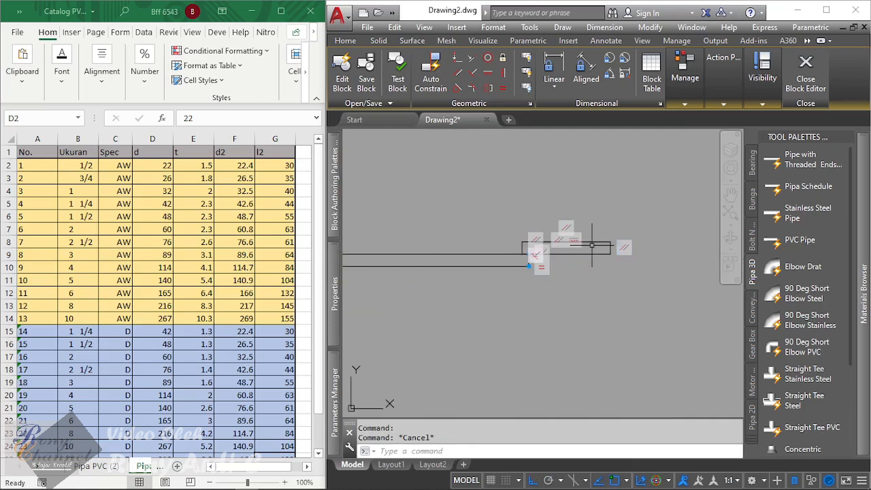
pyautogui.scroll(-3, 613, 249)
pyautogui.scroll(4, 433, 241)
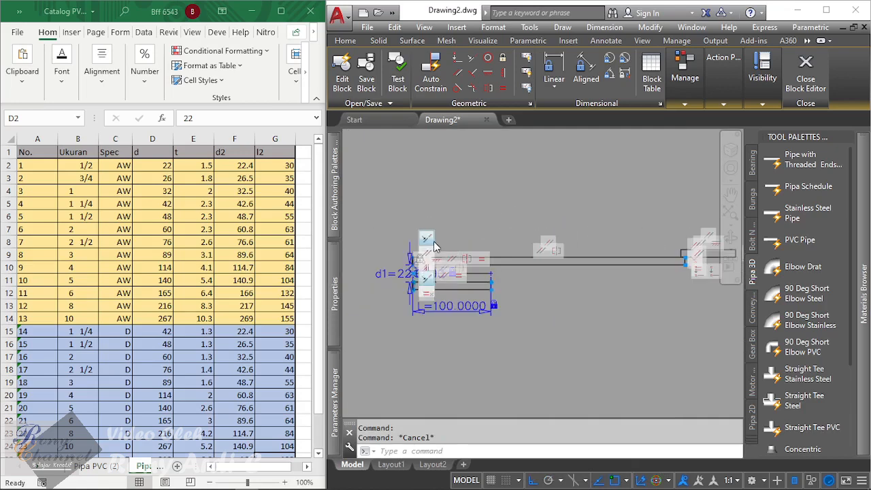
pyautogui.scroll(-2, 487, 246)
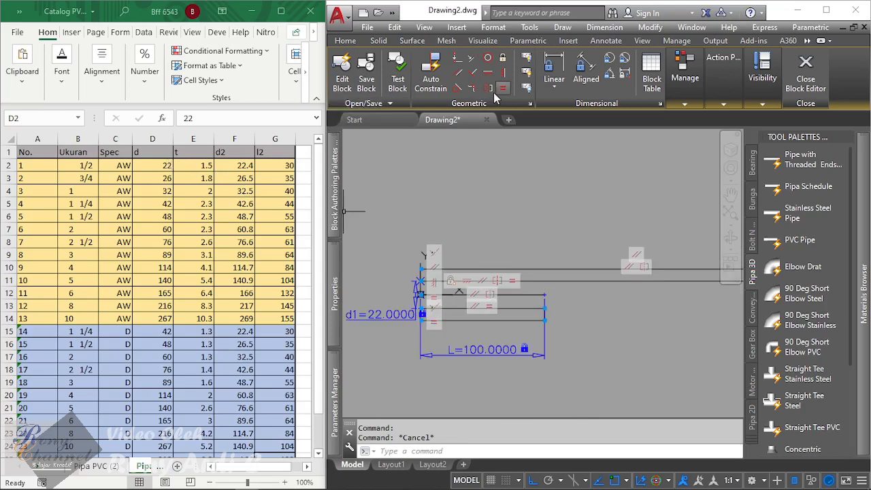
pyautogui.click(554, 69)
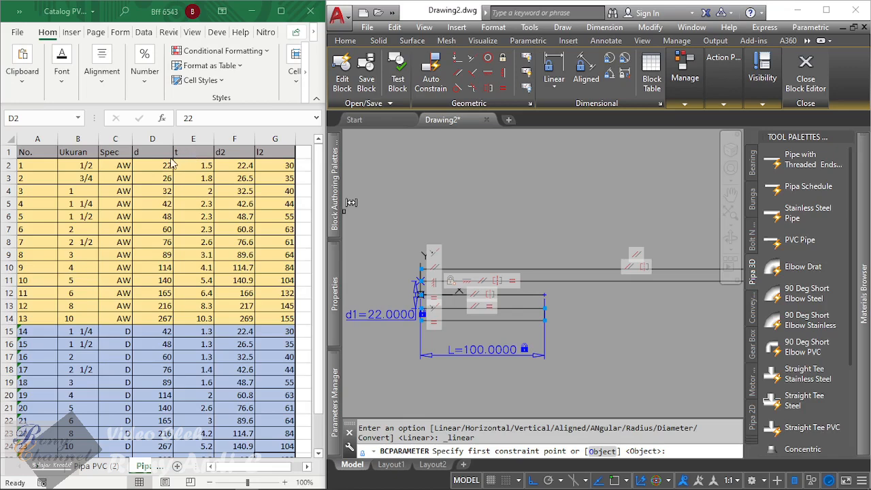
pyautogui.scroll(5, 395, 257)
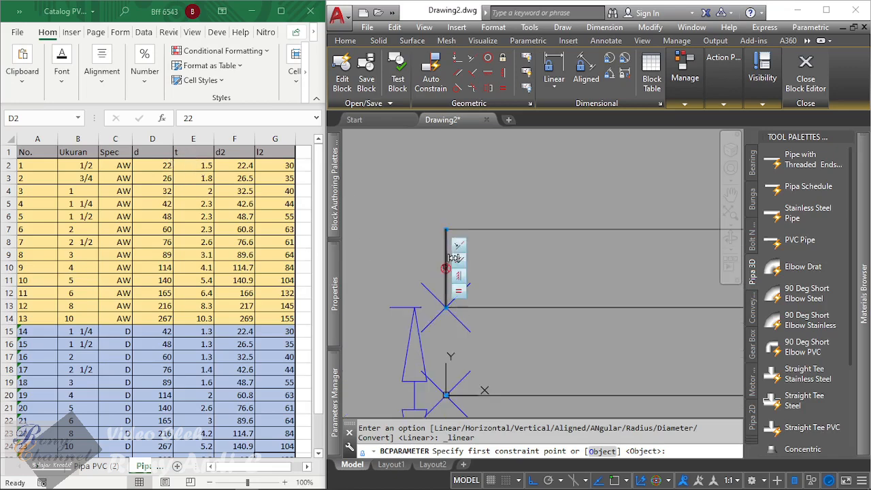
pyautogui.scroll(-3, 450, 230)
pyautogui.scroll(5, 453, 229)
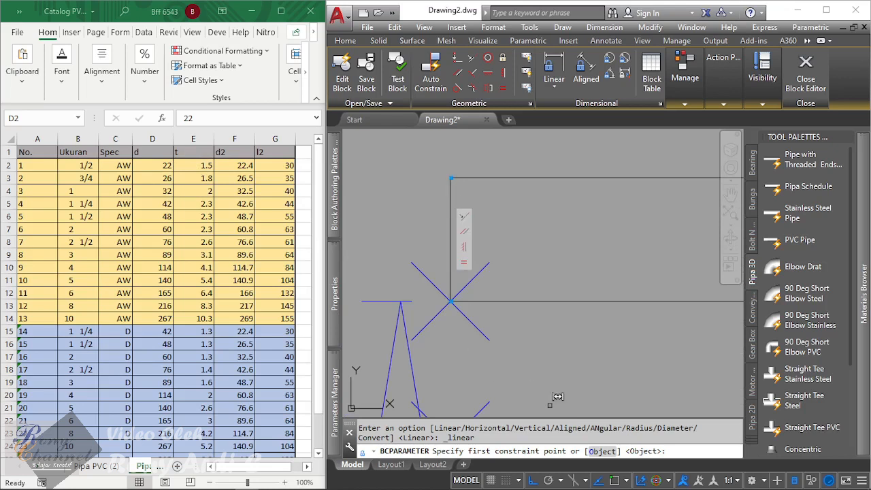
pyautogui.click(602, 451)
pyautogui.click(455, 189)
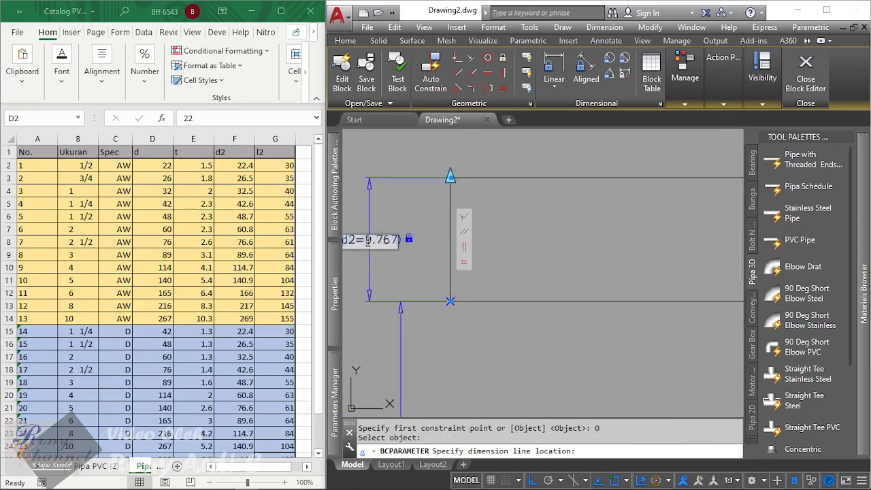
pyautogui.moveTo(366, 242); pyautogui.dragTo(475, 258)
pyautogui.write('1.5')
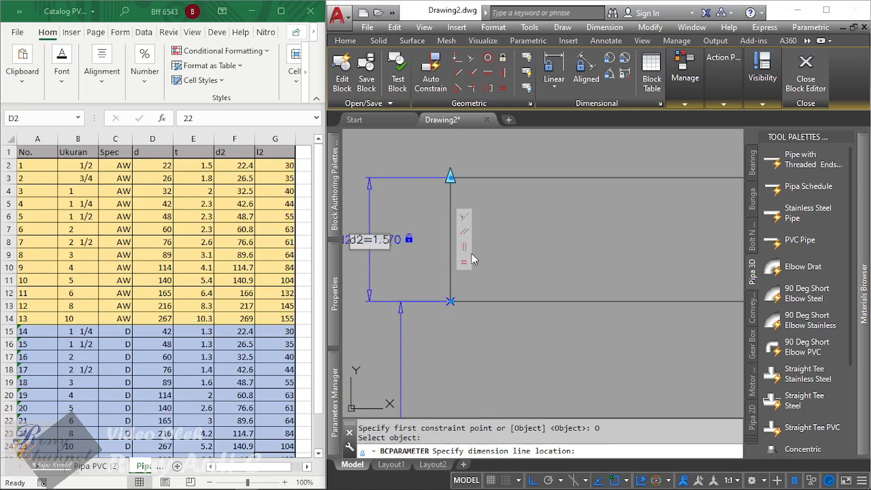
pyautogui.press('Return')
# Set Show Properties to No and Number of Grips to 0 for the 1.5 wall thickness constraint parameter.
pyautogui.scroll(-5, 373, 186)
pyautogui.scroll(2, 418, 214)
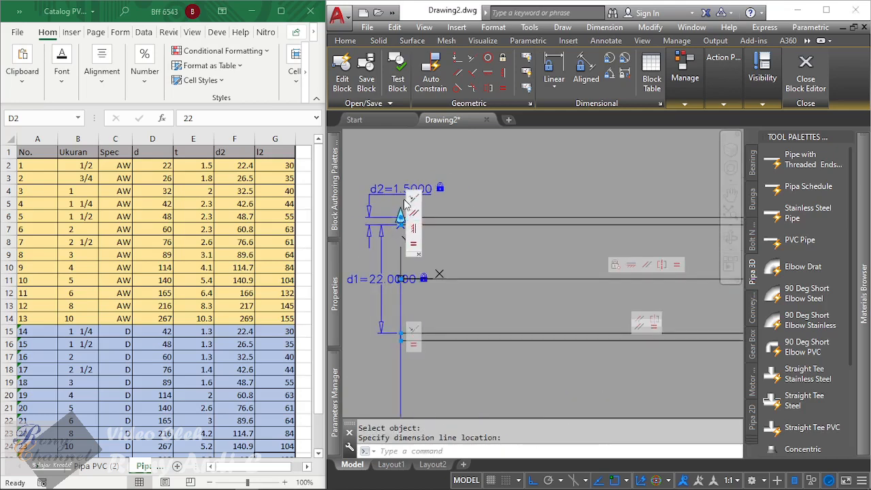
pyautogui.click(385, 201)
pyautogui.click(383, 192)
pyautogui.moveTo(335, 404)
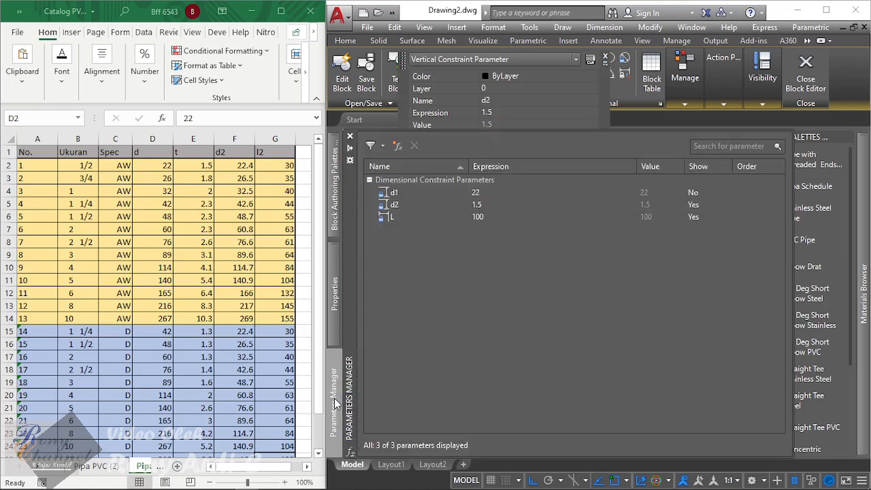
pyautogui.moveTo(334, 335)
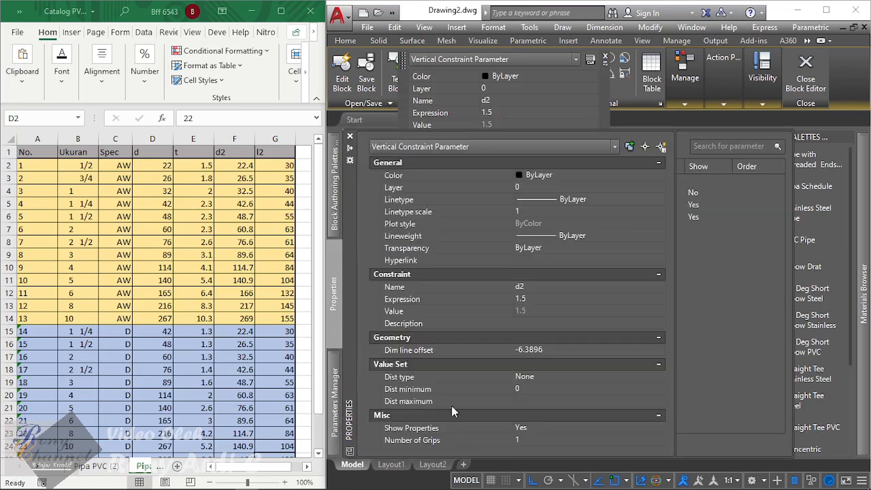
pyautogui.click(533, 427)
pyautogui.click(535, 449)
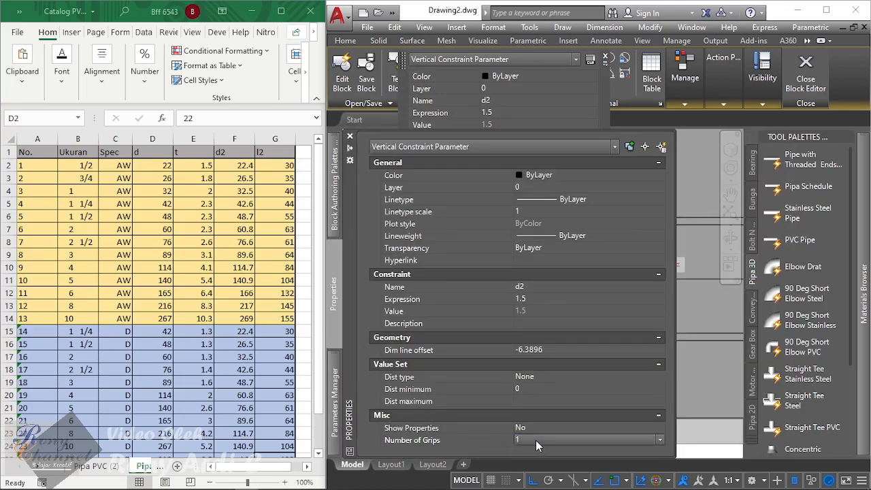
pyautogui.click(536, 440)
pyautogui.click(535, 453)
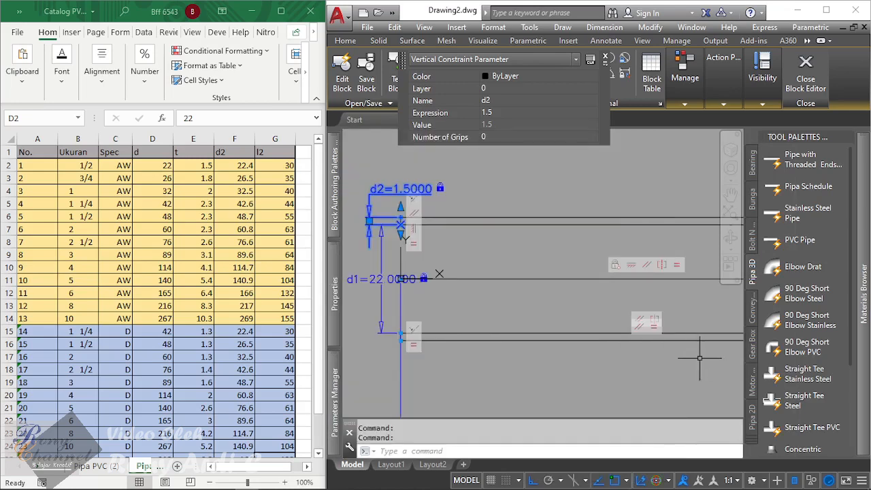
pyautogui.press('Escape')
pyautogui.scroll(-4, 398, 283)
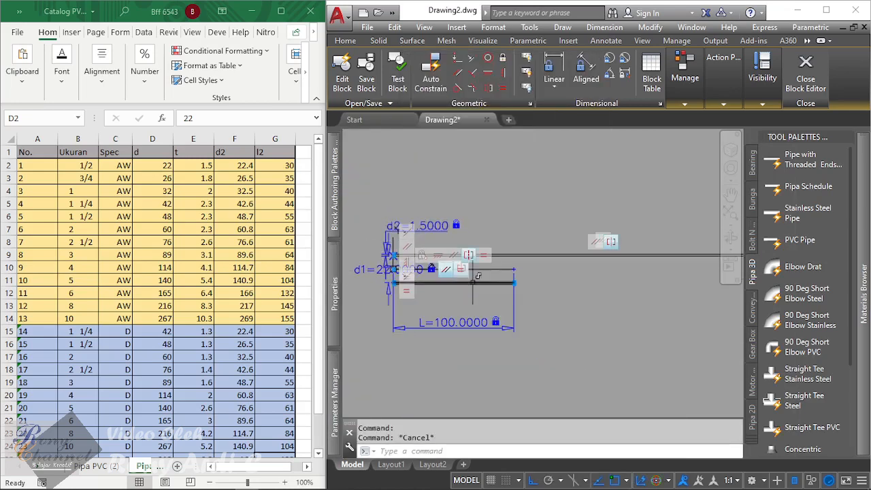
pyautogui.scroll(-2, 545, 265)
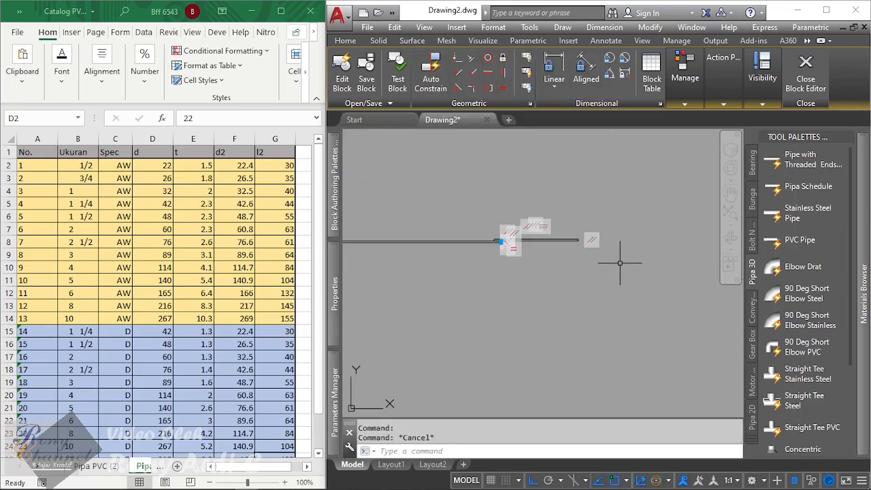
pyautogui.write('s')
pyautogui.press('space')
pyautogui.click(635, 270)
pyautogui.click(480, 186)
pyautogui.scroll(-3, 544, 205)
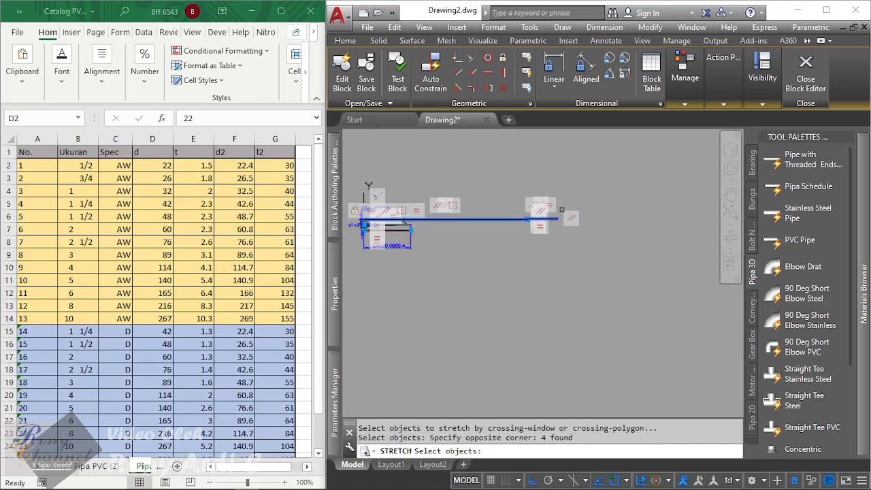
pyautogui.click(571, 177)
pyautogui.click(496, 188)
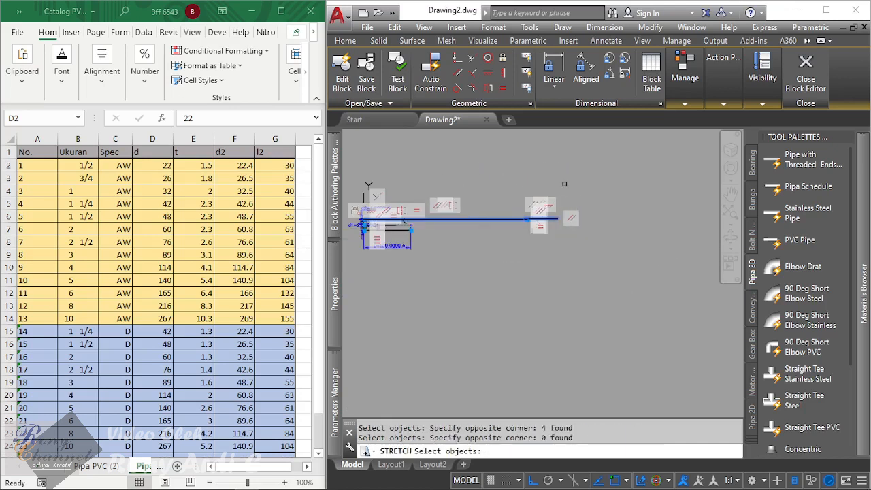
pyautogui.press('Escape')
# Stretch the upper pipe rectangle's right end together with the socket rectangle leftward, close to the end of the centerline.
pyautogui.write('s')
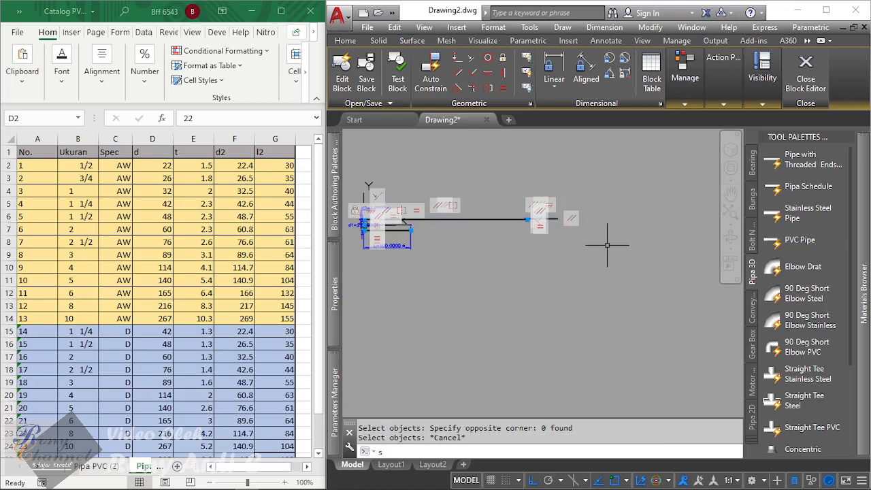
pyautogui.press('space')
pyautogui.click(634, 261)
pyautogui.click(517, 163)
pyautogui.press('space')
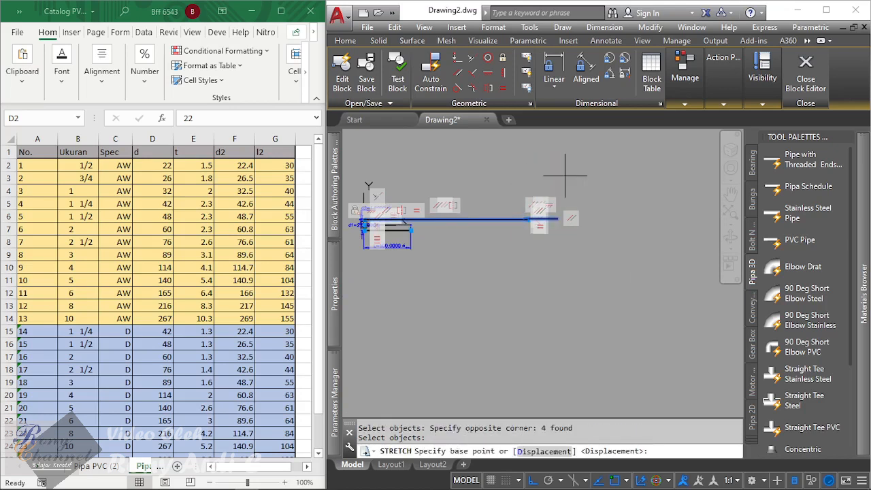
pyautogui.click(565, 178)
pyautogui.click(446, 157)
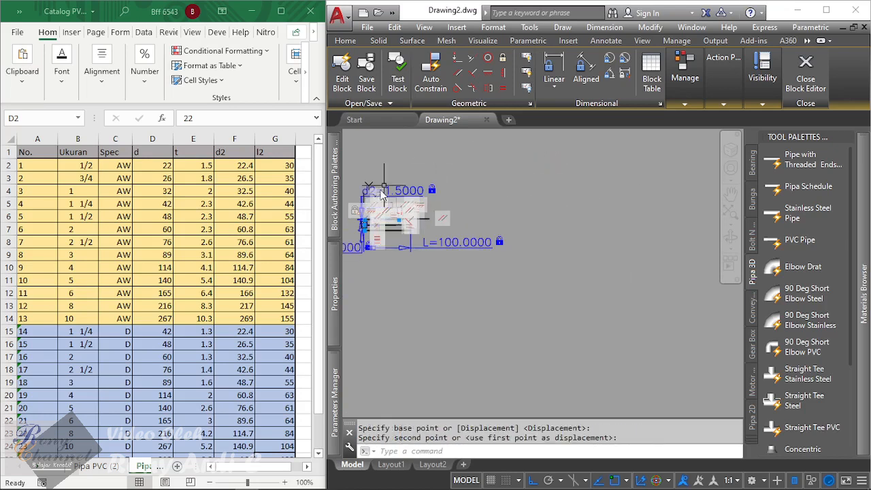
# Place a Linear constraint parameter along the socket rectangle's upper edge using the Object option.
pyautogui.scroll(5, 369, 195)
pyautogui.scroll(-3, 632, 209)
pyautogui.scroll(3, 618, 232)
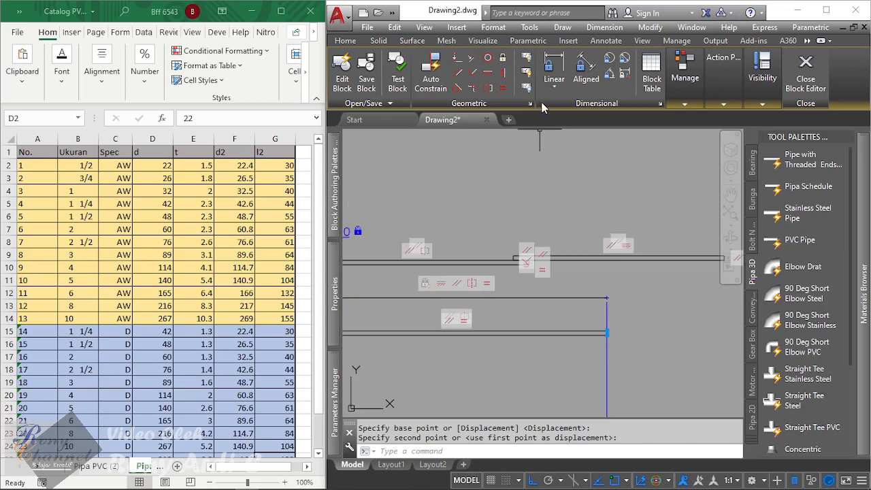
pyautogui.scroll(-3, 403, 188)
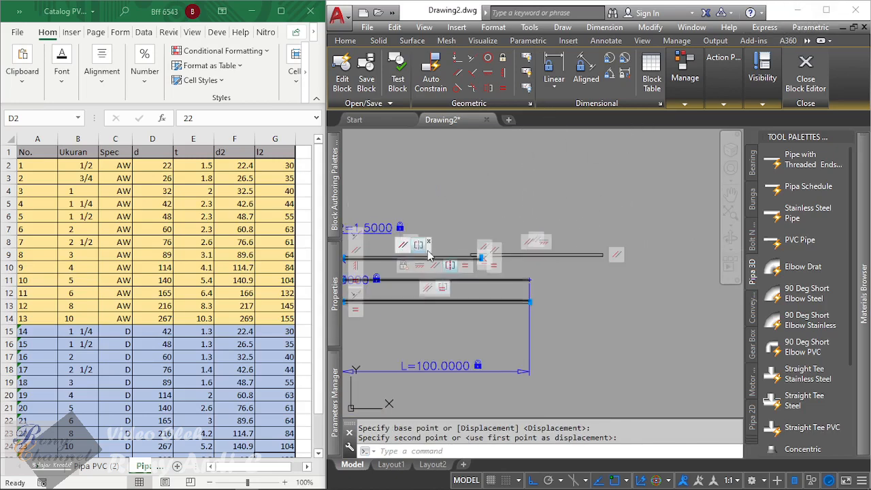
pyautogui.scroll(3, 476, 204)
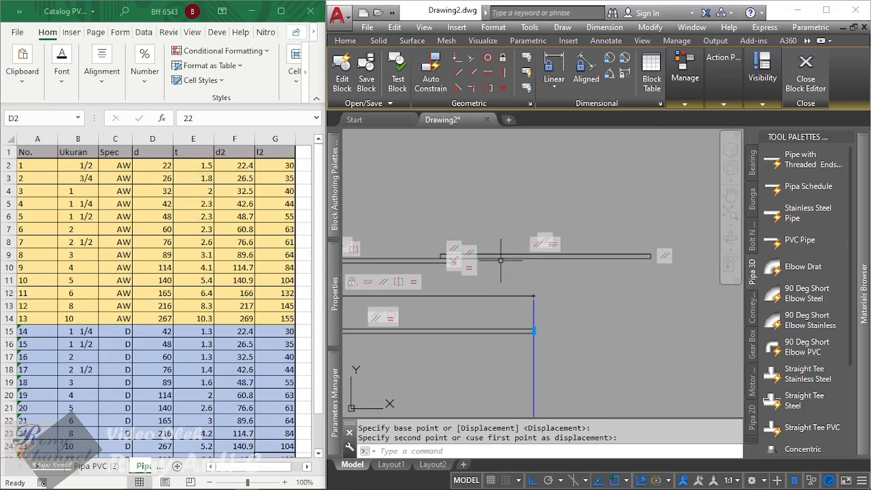
pyautogui.click(169, 262)
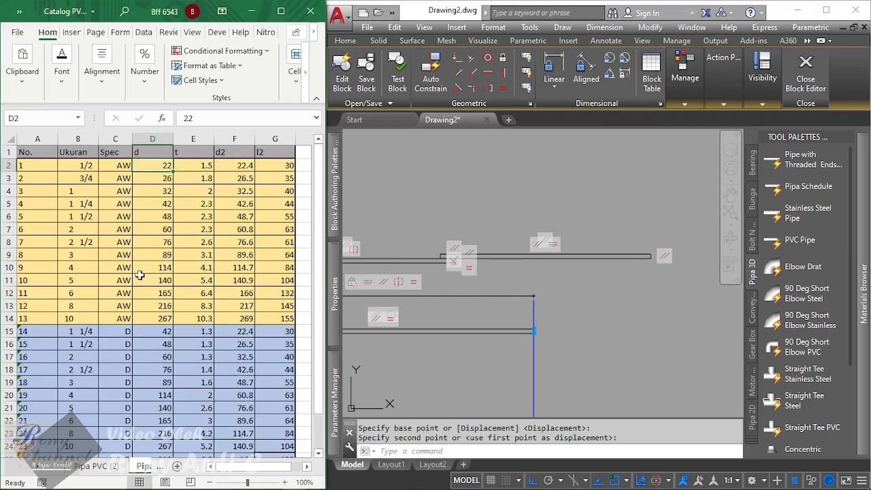
pyautogui.keyDown('ctrl'); pyautogui.scroll(-1, 138, 275); pyautogui.keyUp('ctrl')
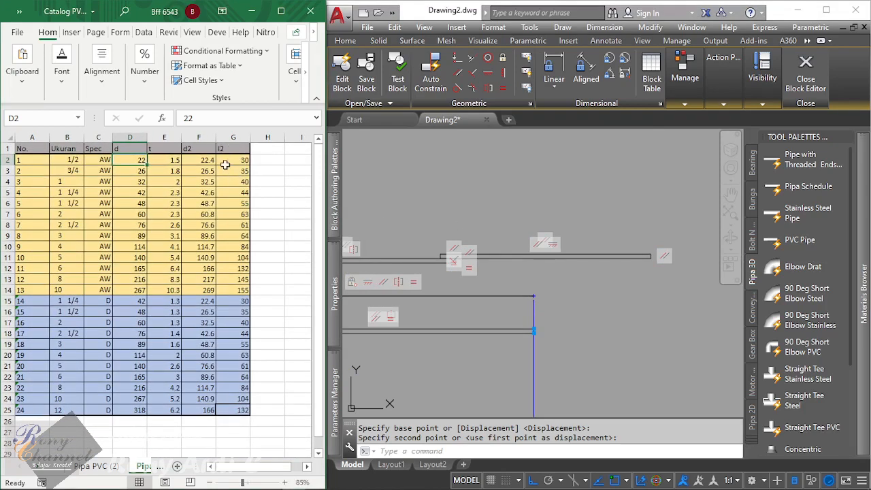
pyautogui.click(555, 63)
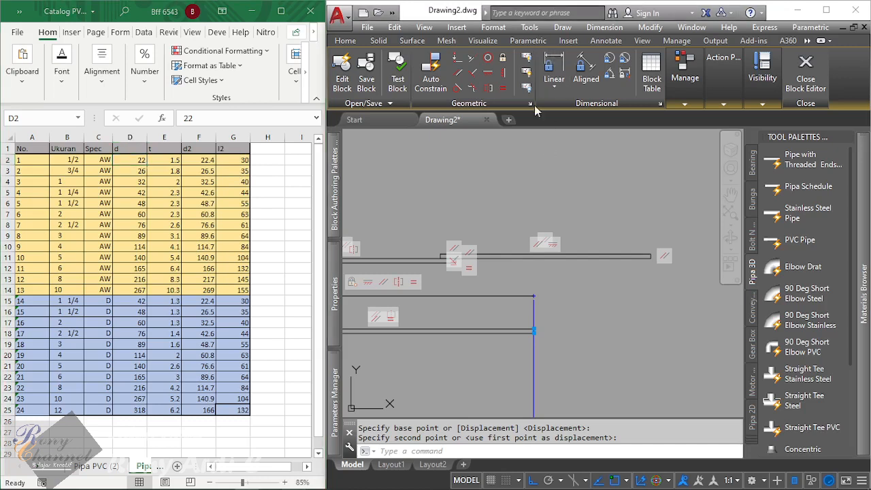
pyautogui.click(554, 68)
pyautogui.scroll(2, 497, 261)
pyautogui.write('O')
pyautogui.press('Return')
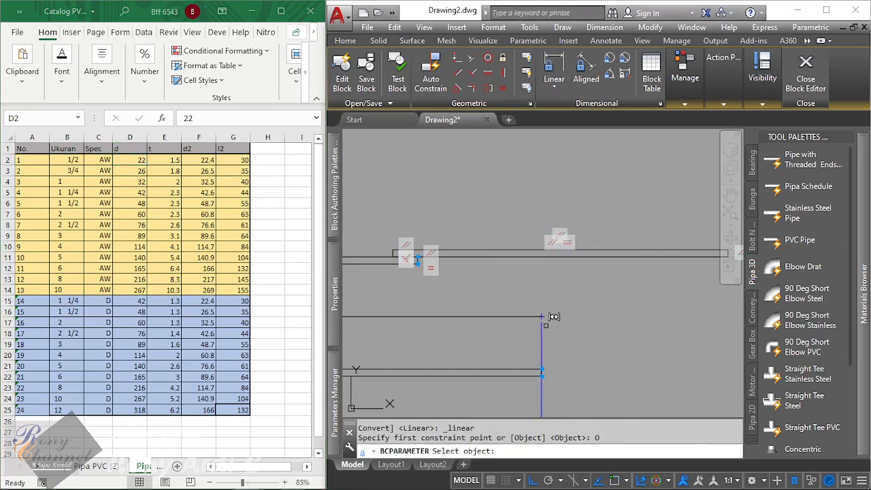
pyautogui.click(480, 252)
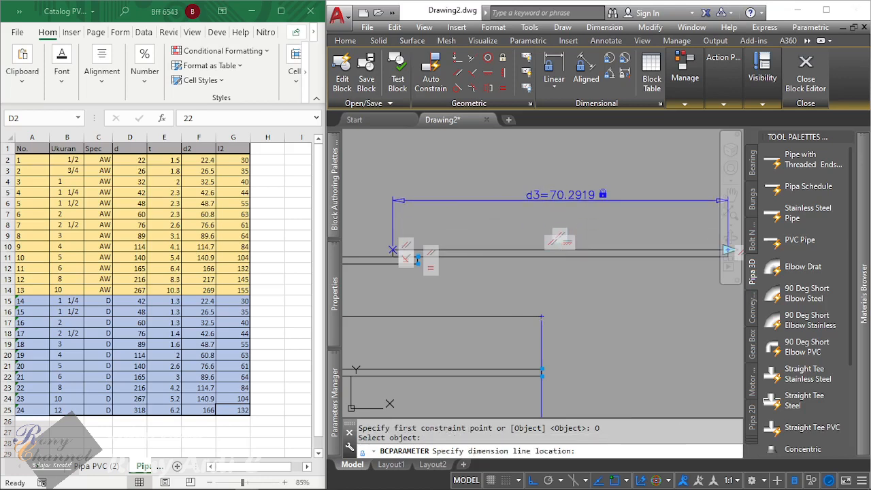
pyautogui.click(538, 196)
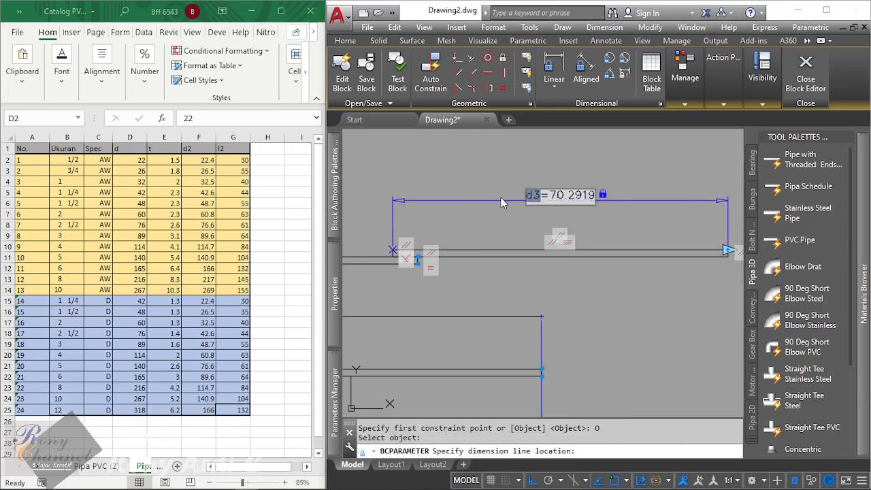
# Name the socket length parameter l2 and set its value to 30, the catalog length for the first pipe size.
pyautogui.write('d')
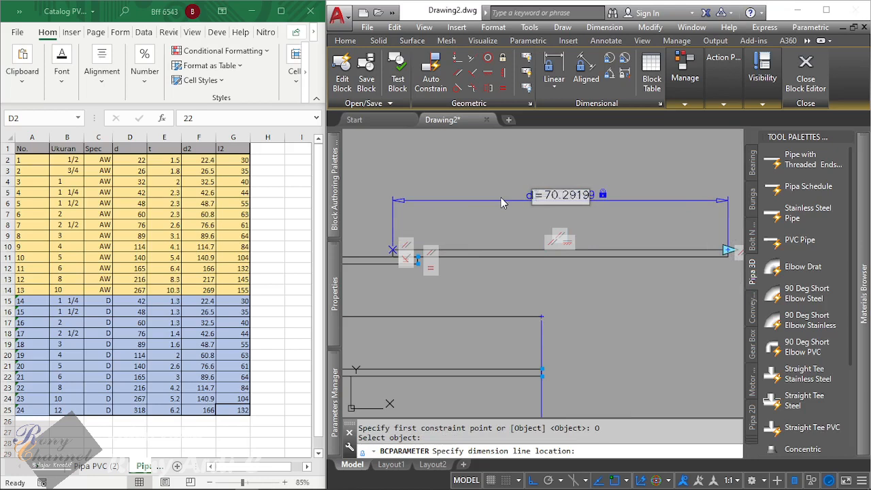
pyautogui.write('2')
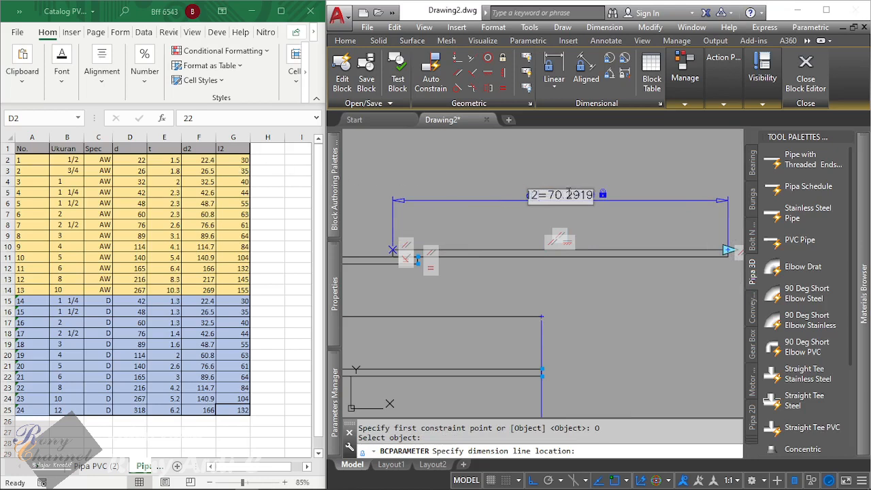
pyautogui.moveTo(549, 196); pyautogui.dragTo(591, 195)
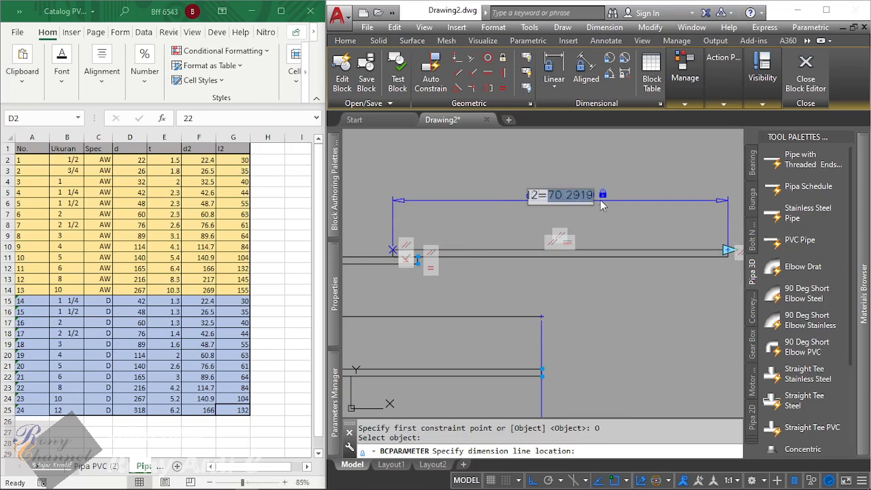
pyautogui.write('30')
pyautogui.press('Return')
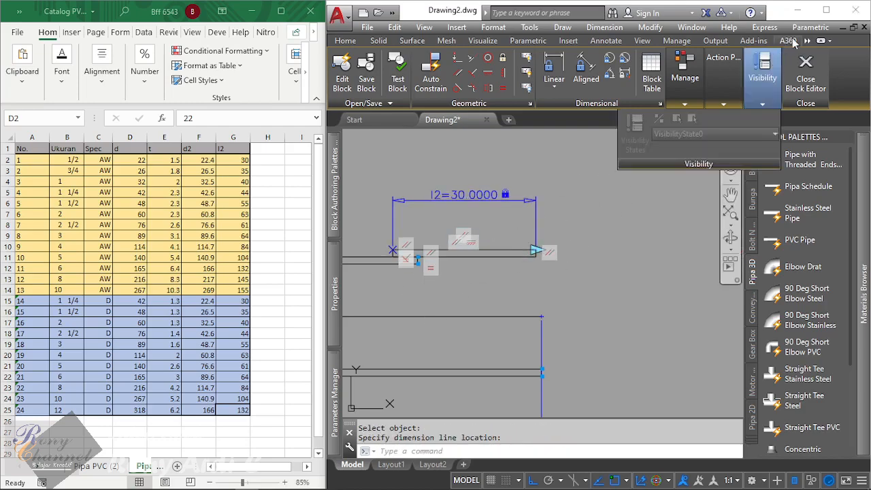
# Set Show Properties to No and Number of Grips to 0 for the socket length constraint parameter l2.
pyautogui.click(825, 10)
pyautogui.scroll(-4, 525, 224)
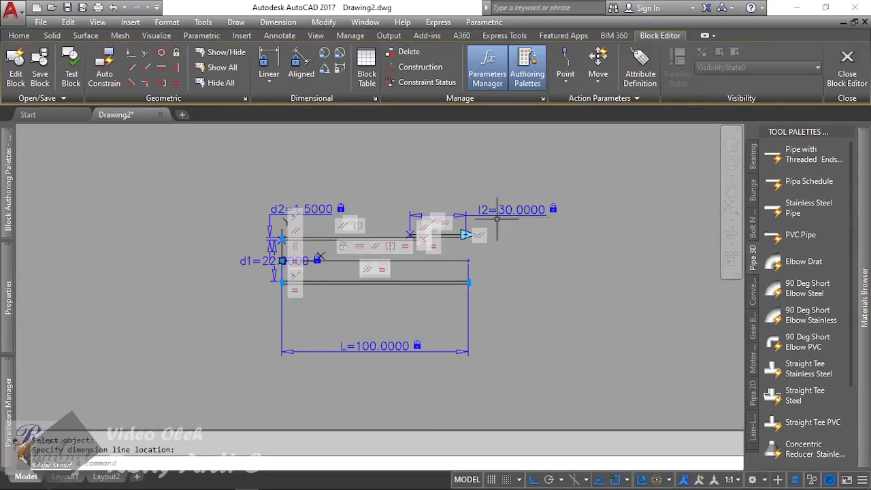
pyautogui.scroll(2, 480, 213)
pyautogui.click(473, 211)
pyautogui.click(445, 189)
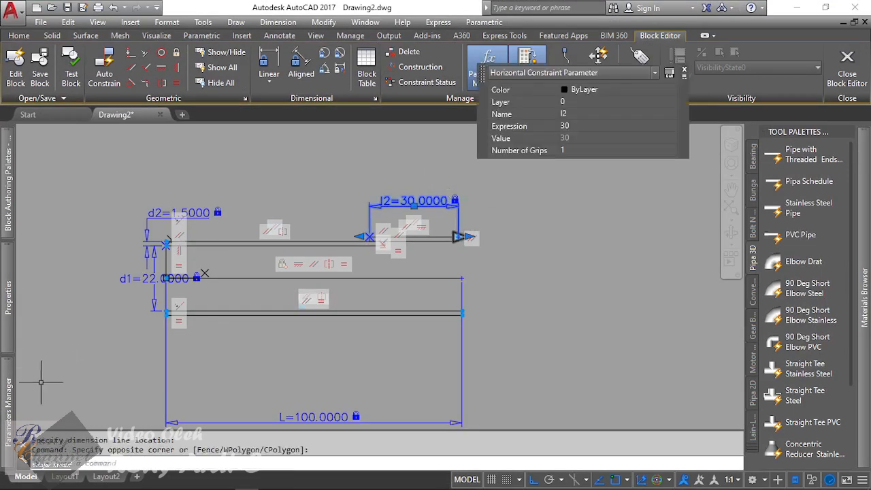
pyautogui.moveTo(10, 329)
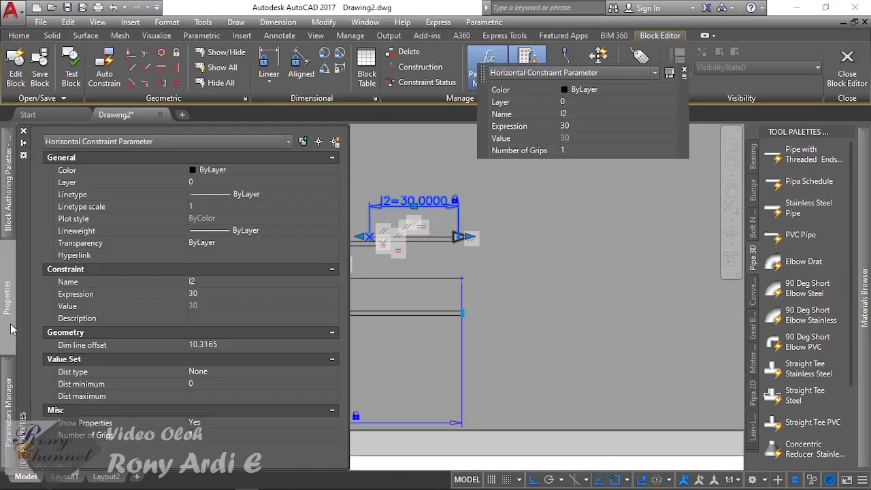
pyautogui.click(202, 420)
pyautogui.click(202, 420)
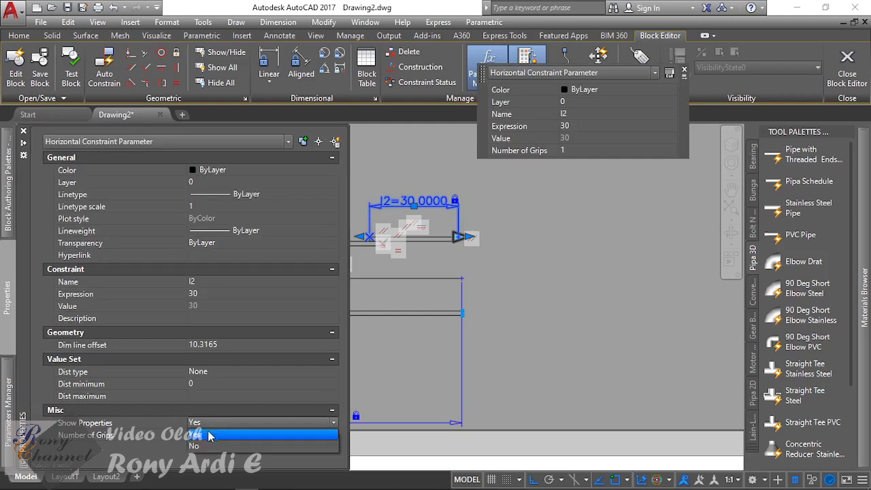
pyautogui.click(208, 440)
pyautogui.click(208, 439)
pyautogui.click(209, 436)
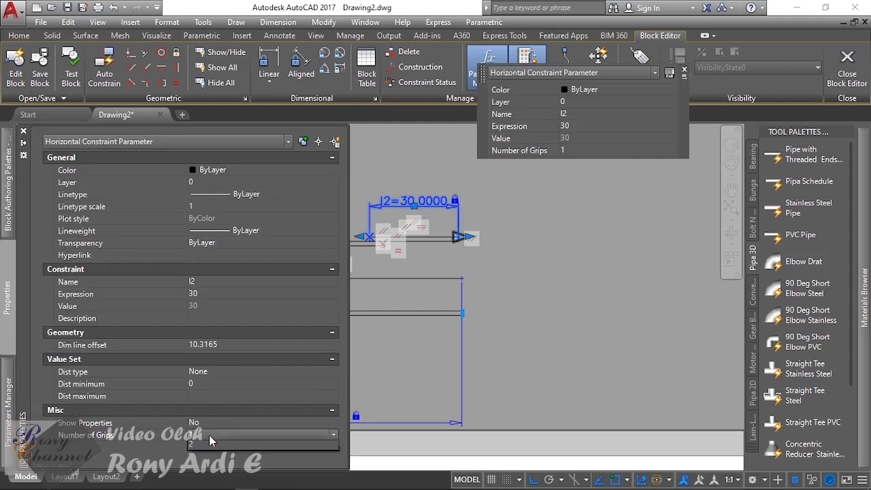
pyautogui.click(208, 447)
pyautogui.scroll(-2, 590, 259)
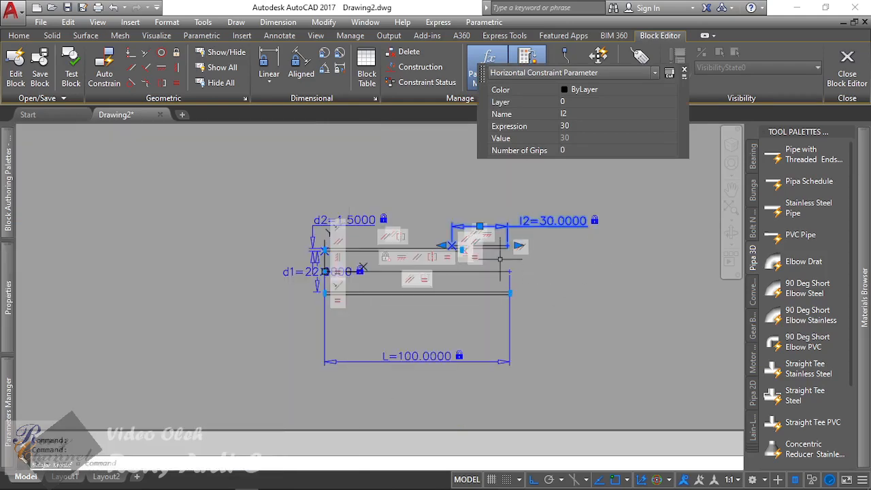
# Examine the overlap between the socket rectangle's left end and the upper pipe rectangle's right end.
pyautogui.scroll(4, 441, 249)
pyautogui.scroll(2, 559, 287)
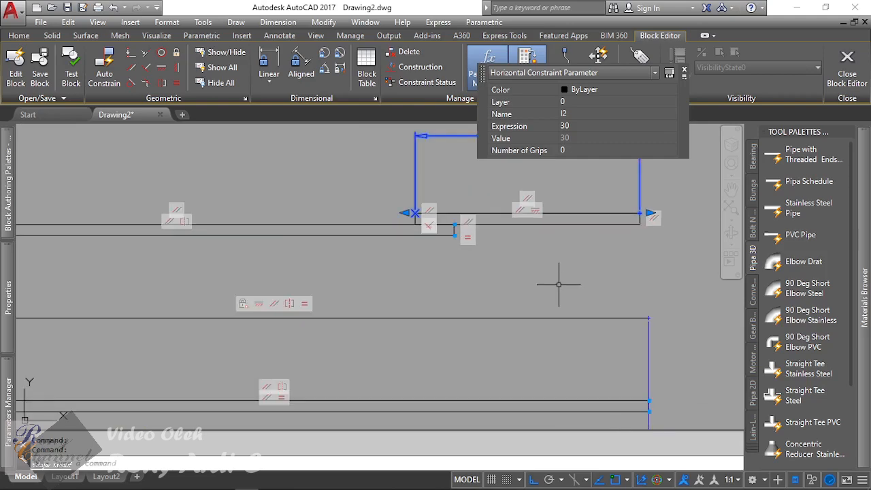
pyautogui.scroll(-6, 559, 282)
pyautogui.scroll(5, 510, 277)
pyautogui.scroll(3, 518, 256)
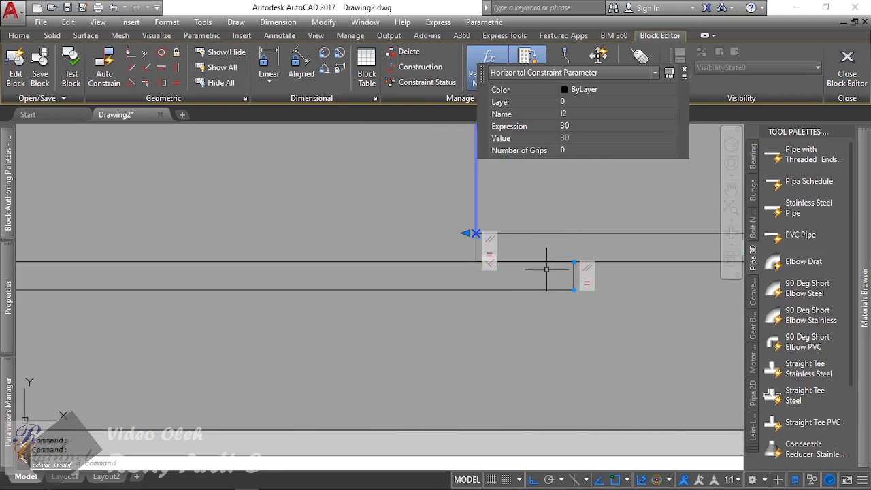
pyautogui.scroll(-3, 424, 252)
pyautogui.scroll(-2, 427, 251)
pyautogui.scroll(4, 432, 249)
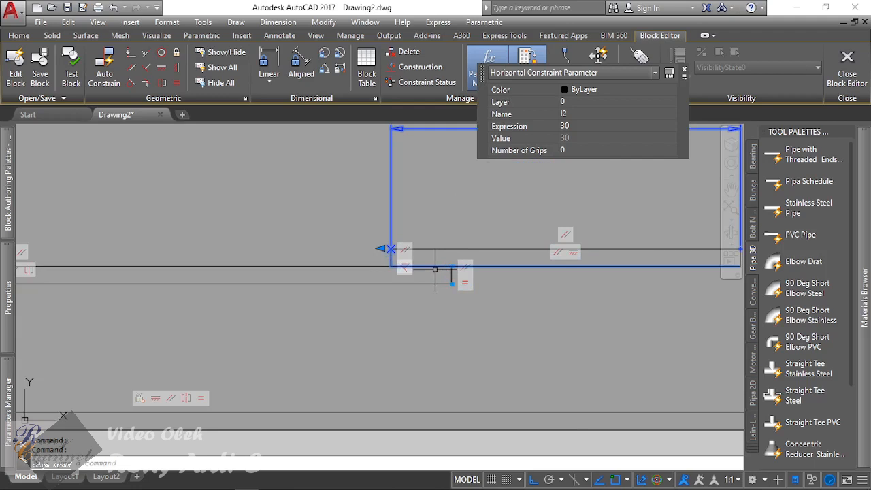
pyautogui.click(262, 60)
pyautogui.scroll(2, 402, 257)
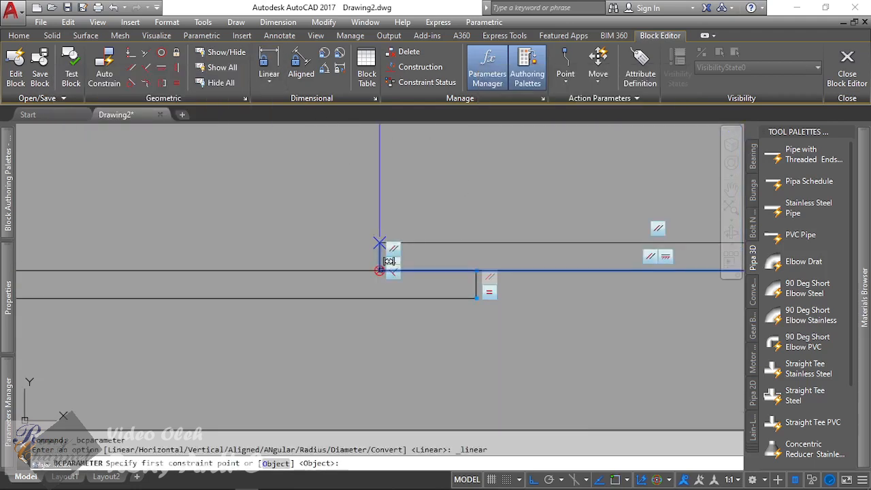
pyautogui.click(382, 267)
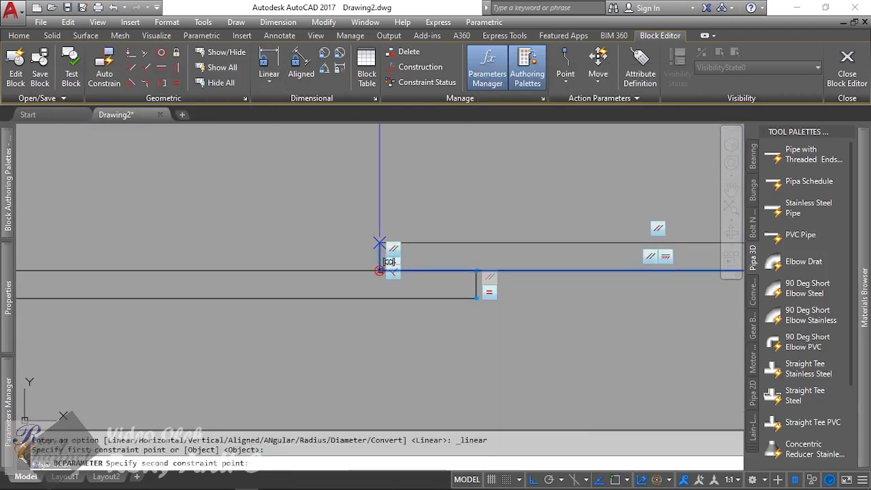
pyautogui.click(477, 272)
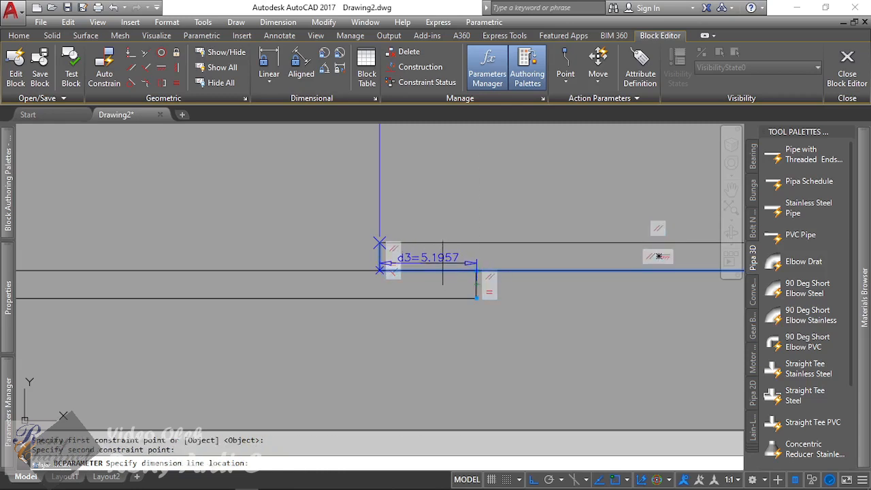
pyautogui.press('Escape')
# Add a Linear dimensional constraint from the socket rectangle's lower-left corner to the upper pipe rectangle's upper-right corner, placed below the overlap.
pyautogui.scroll(-3, 442, 252)
pyautogui.scroll(4, 480, 281)
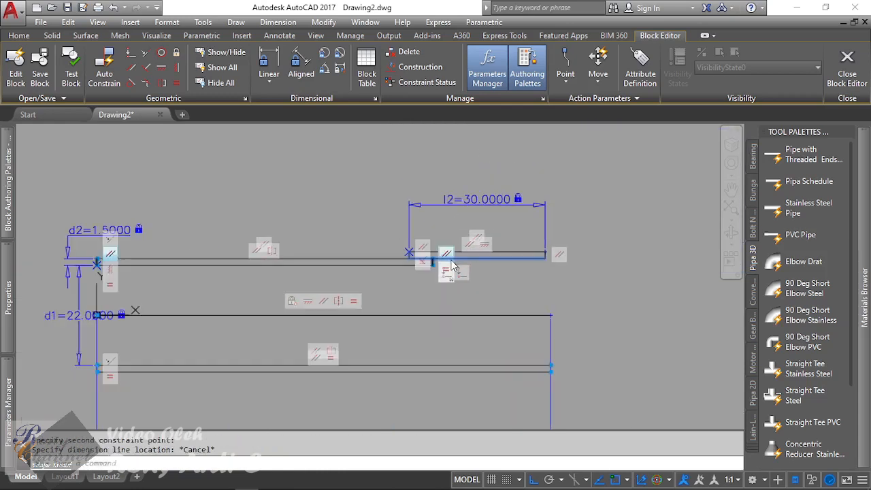
pyautogui.scroll(-1, 409, 300)
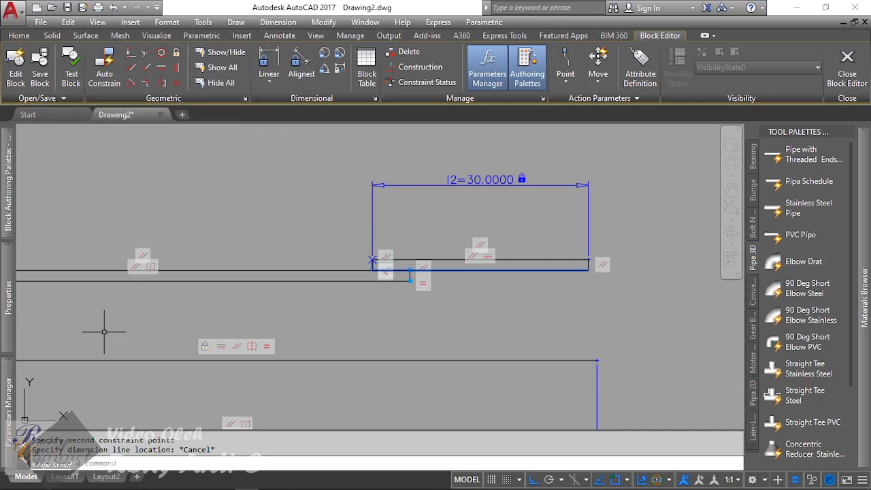
pyautogui.click(275, 36)
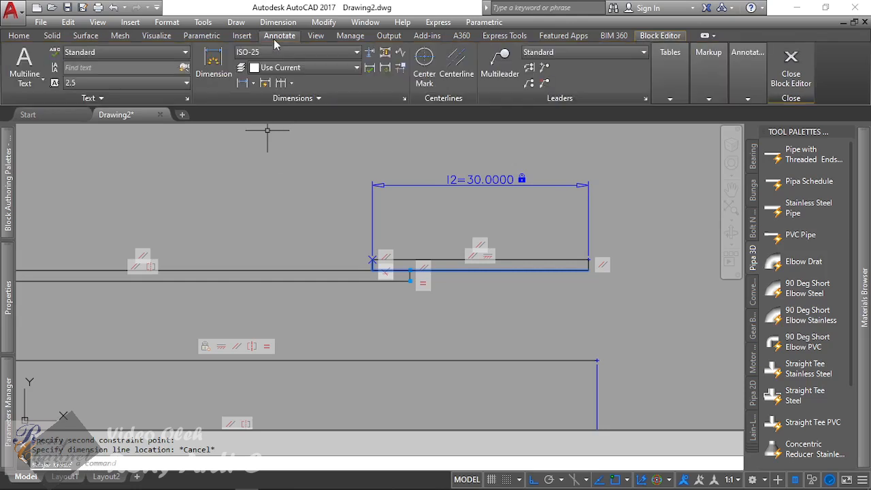
pyautogui.click(202, 36)
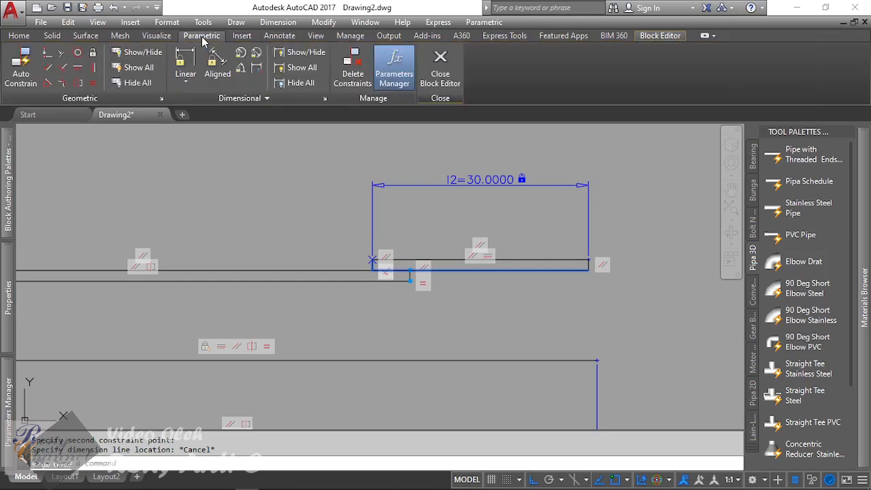
pyautogui.click(185, 65)
pyautogui.scroll(5, 378, 270)
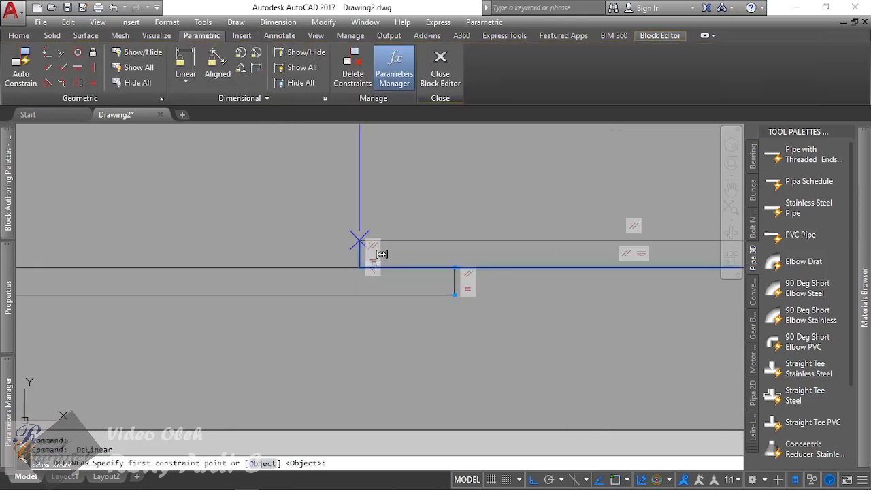
pyautogui.click(363, 258)
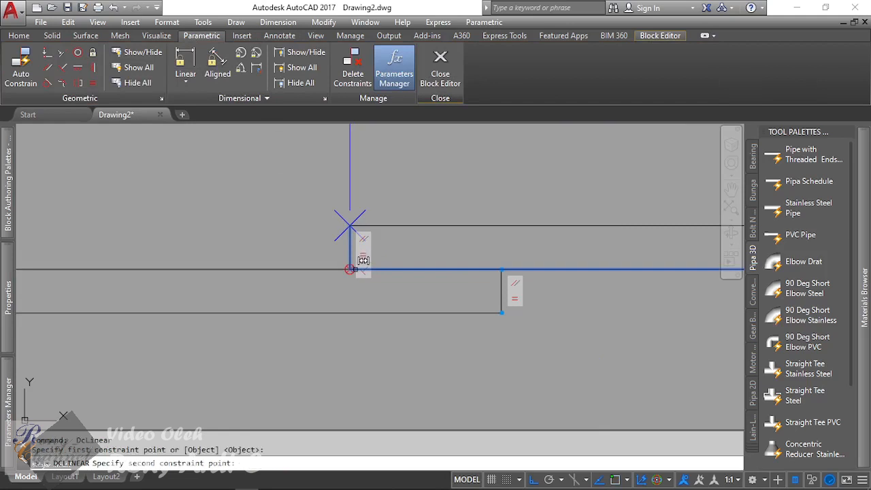
pyautogui.click(507, 270)
pyautogui.scroll(-5, 463, 286)
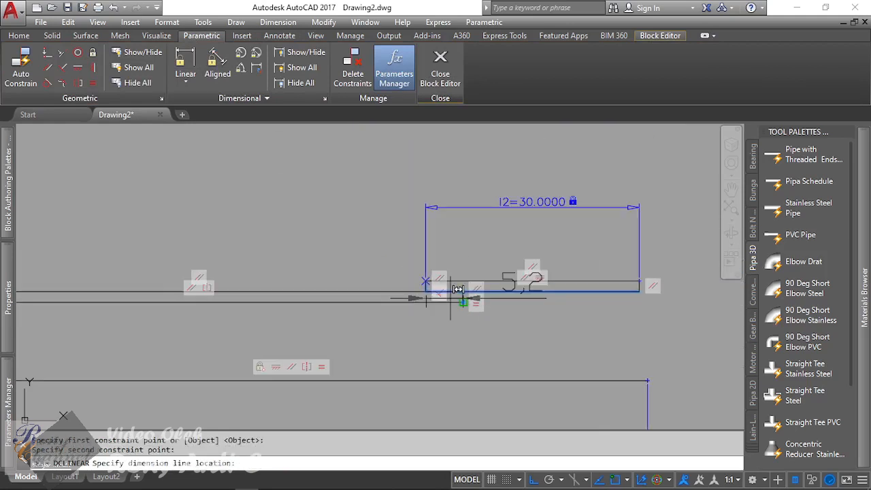
pyautogui.click(498, 355)
# Try to set the overlap constraint between the socket and the upper pipe wall equal to the parameter t.
pyautogui.moveTo(507, 345); pyautogui.dragTo(616, 328)
pyautogui.write('t')
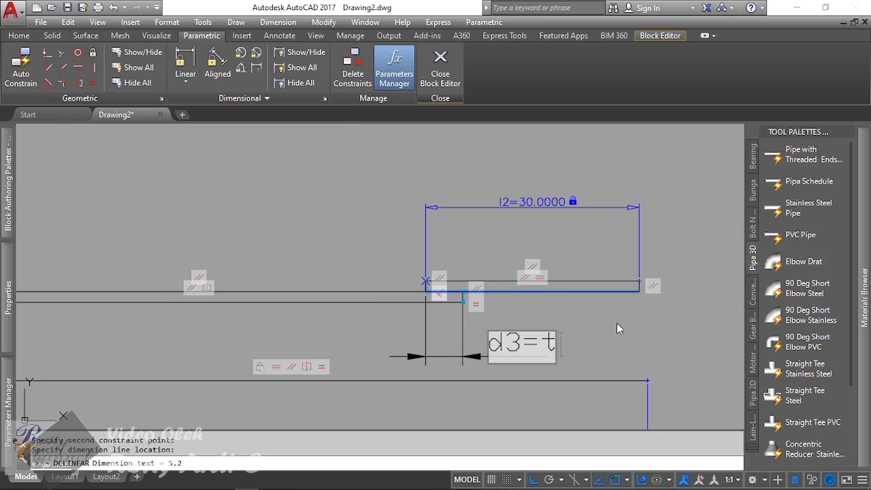
pyautogui.press('Return')
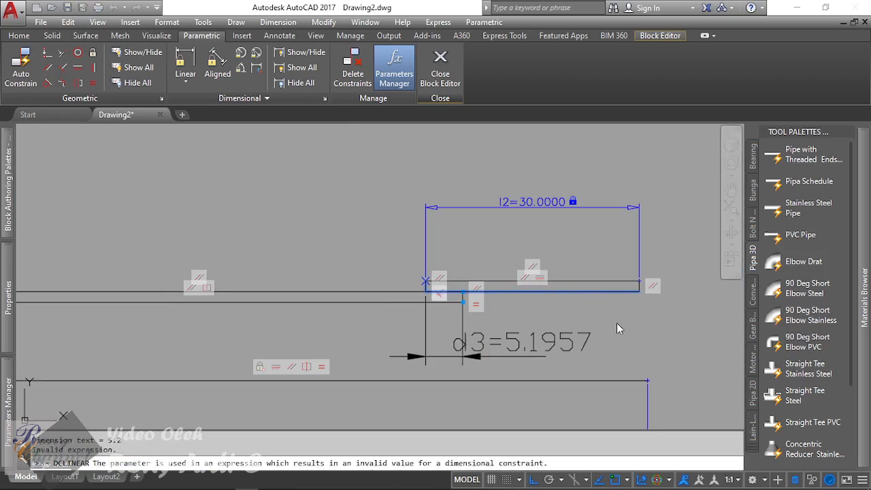
pyautogui.moveTo(507, 344); pyautogui.dragTo(604, 345)
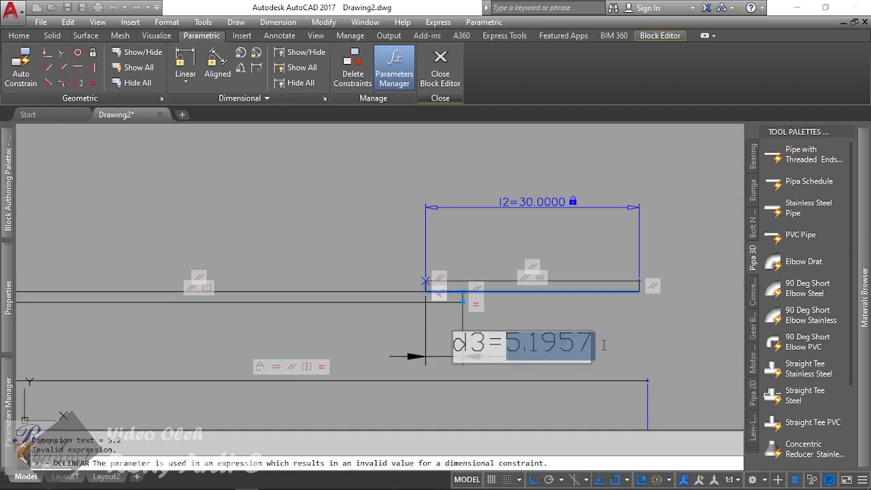
pyautogui.write('t')
pyautogui.press('Return')
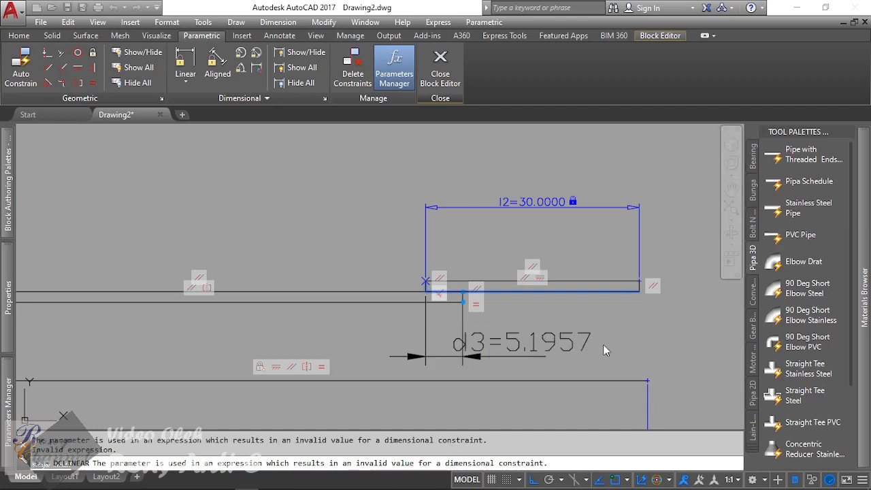
# Try to open the upper pipe wall's thickness constraint d2 for editing while the overlap constraint is still being entered.
pyautogui.scroll(-5, 528, 229)
pyautogui.scroll(7, 293, 241)
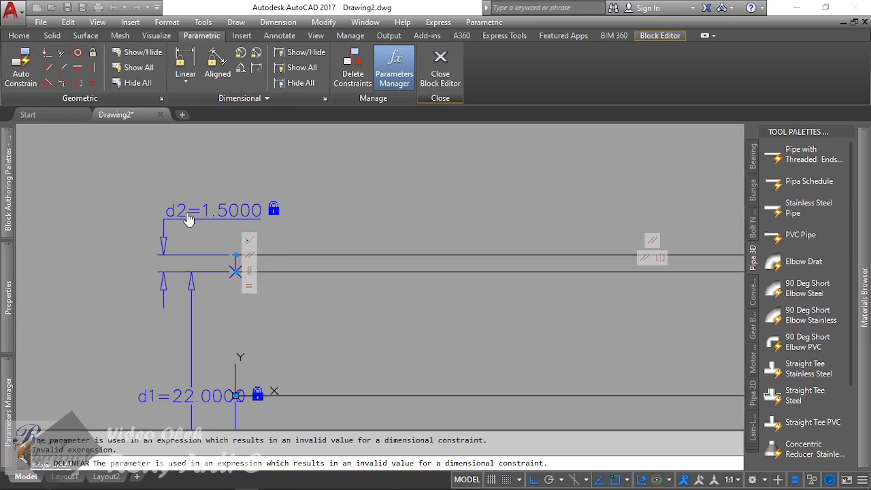
pyautogui.scroll(-3, 232, 224)
pyautogui.scroll(2, 215, 225)
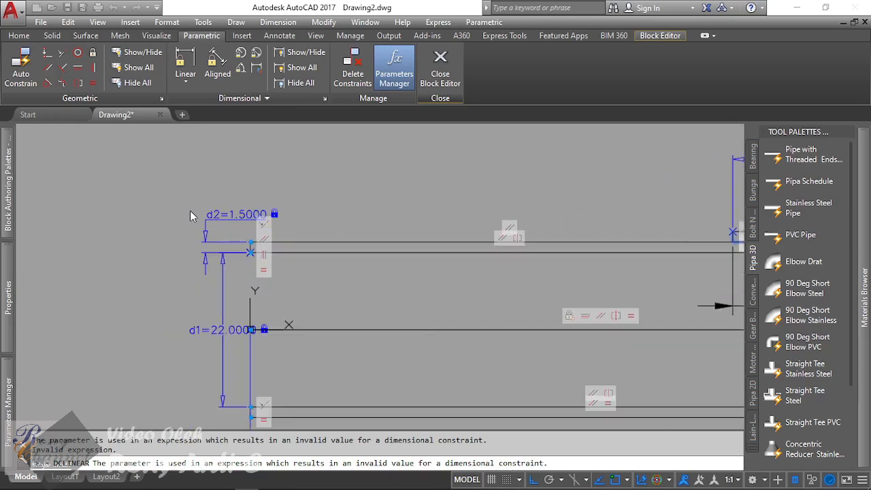
pyautogui.doubleClick(221, 217)
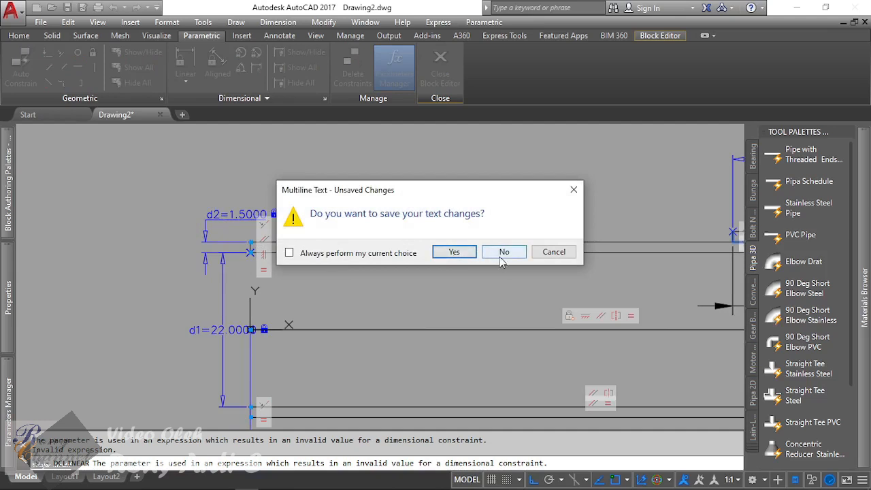
pyautogui.click(552, 254)
pyautogui.scroll(2, 224, 227)
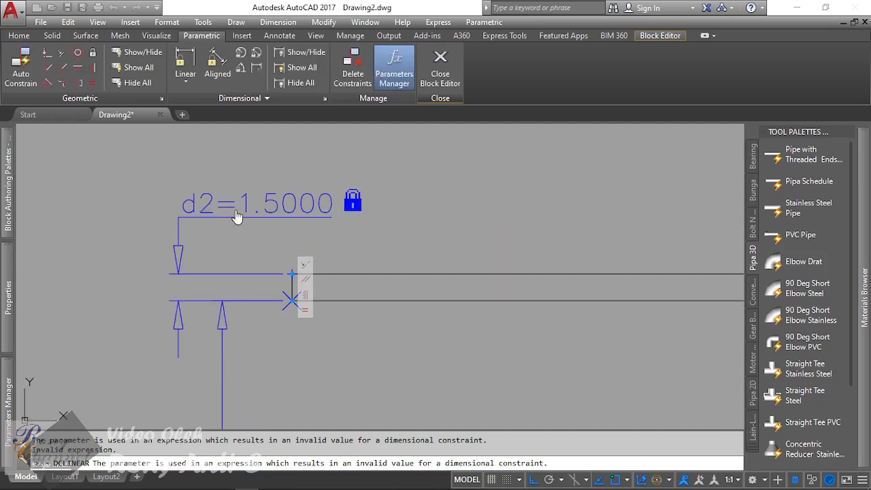
pyautogui.scroll(-5, 271, 241)
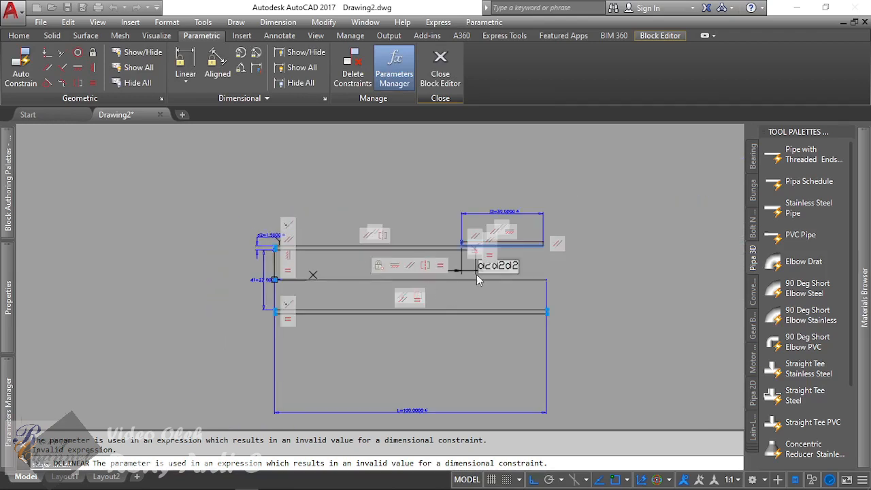
# Finish the overlap constraint between the socket and the upper pipe wall with its measured length.
pyautogui.doubleClick(498, 265)
pyautogui.scroll(3, 497, 267)
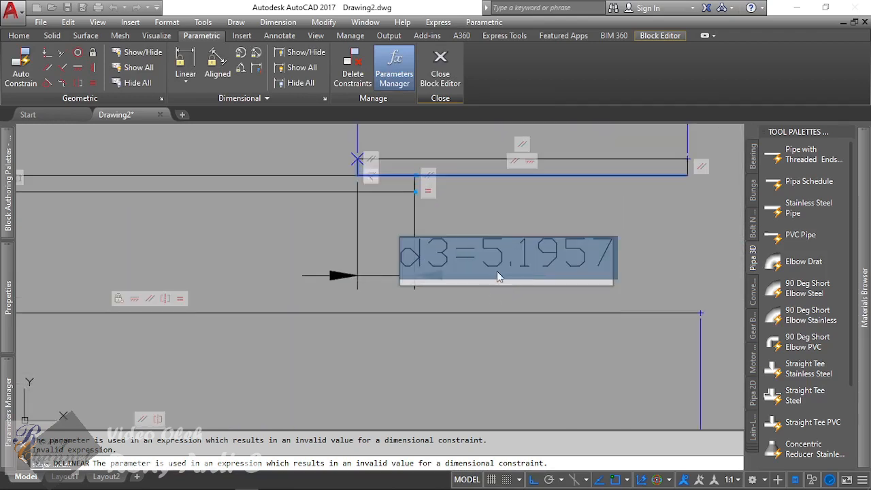
pyautogui.click(542, 258)
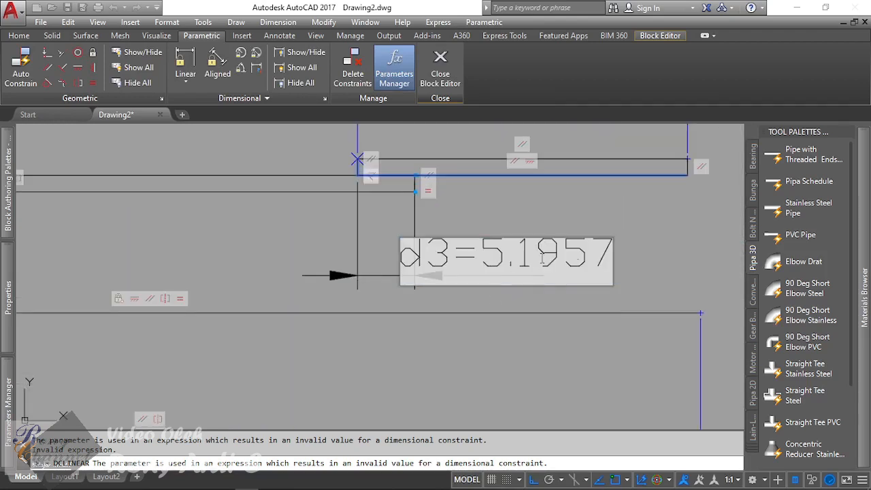
pyautogui.click(634, 226)
# Rename the upper pipe wall's thickness parameter d2 to t.
pyautogui.scroll(-6, 635, 226)
pyautogui.scroll(7, 402, 212)
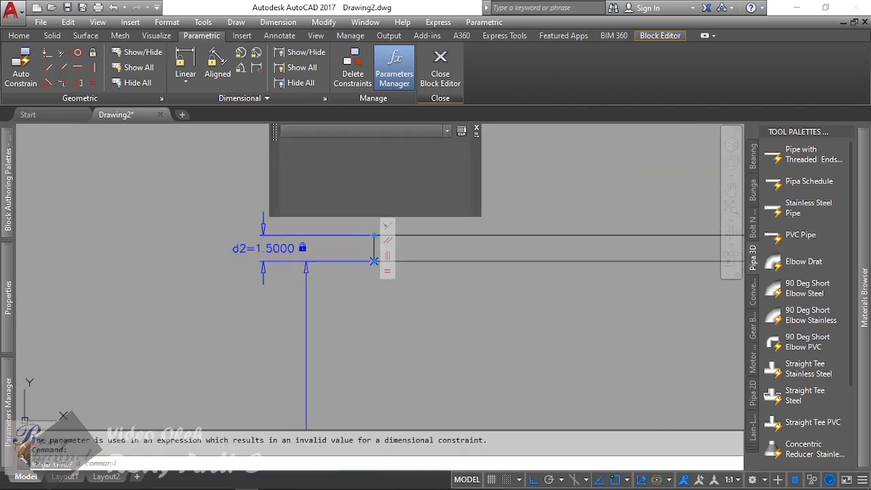
pyautogui.doubleClick(243, 253)
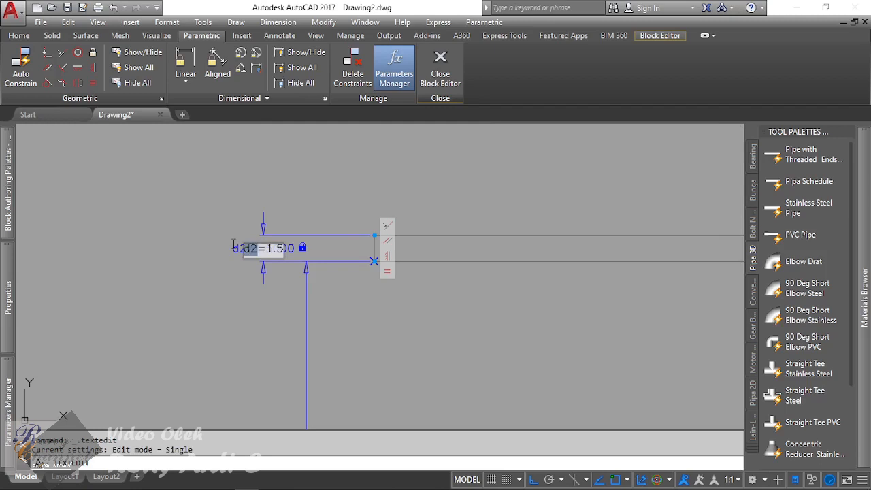
pyautogui.write('t')
pyautogui.press('Return')
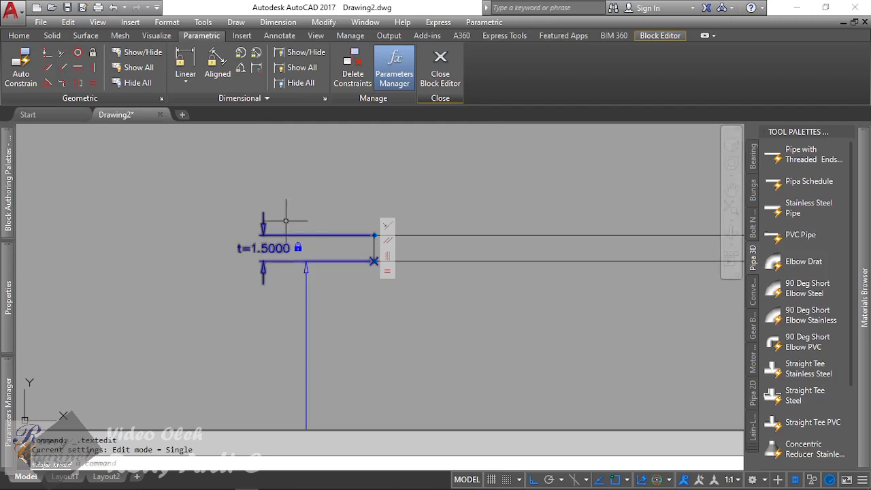
# Open the d1 constraint across the pipe's inner diameter for editing.
pyautogui.scroll(-3, 286, 216)
pyautogui.scroll(2, 265, 253)
pyautogui.doubleClick(272, 281)
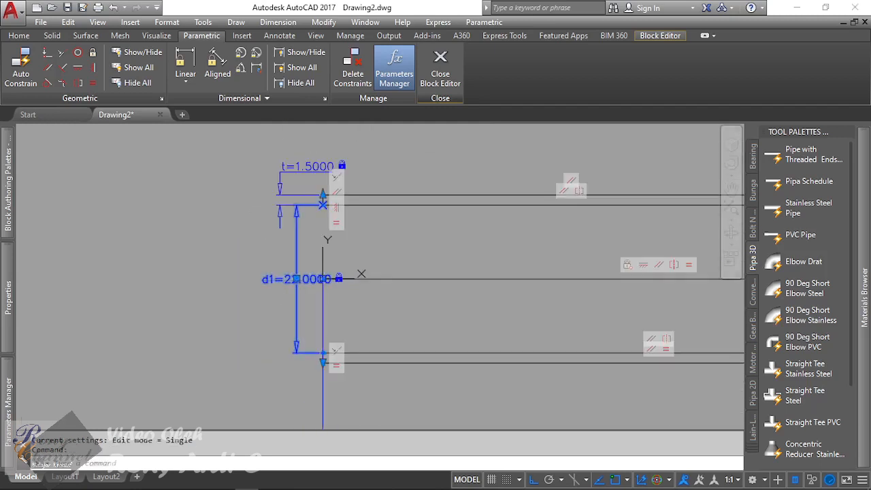
# Rename the vertical d1 dimensional constraint between the pipe's inner wall lines to D.
pyautogui.click(271, 280)
pyautogui.doubleClick(285, 280)
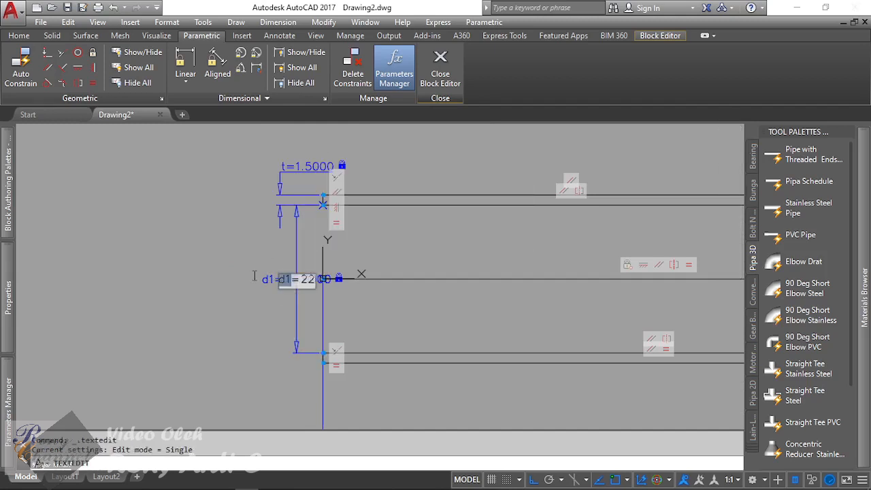
pyautogui.write('D')
pyautogui.press('Return')
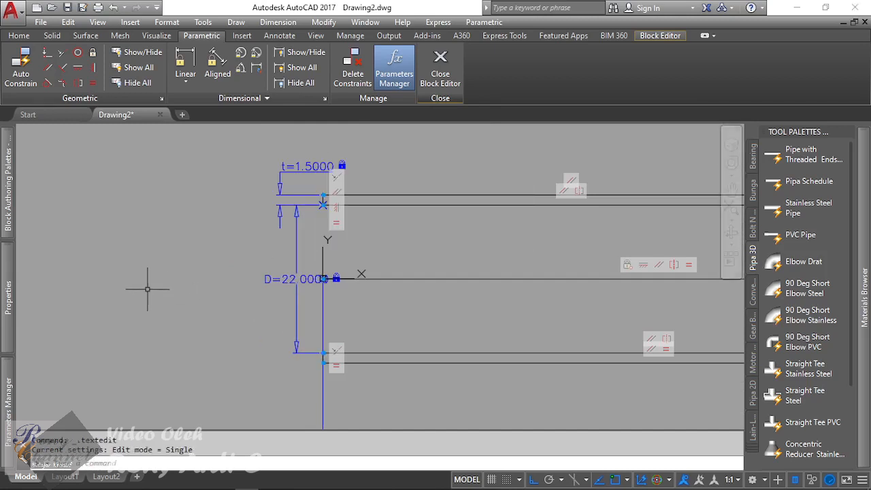
# Set the d3 dimensional constraint at the wall and socket overlap to the expression t.
pyautogui.scroll(-2, 139, 282)
pyautogui.scroll(5, 428, 228)
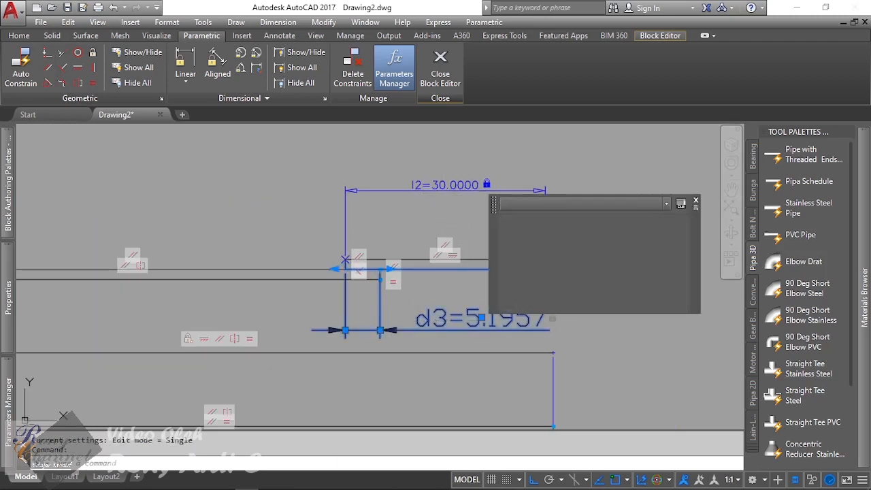
pyautogui.doubleClick(474, 328)
pyautogui.moveTo(468, 327); pyautogui.dragTo(555, 329)
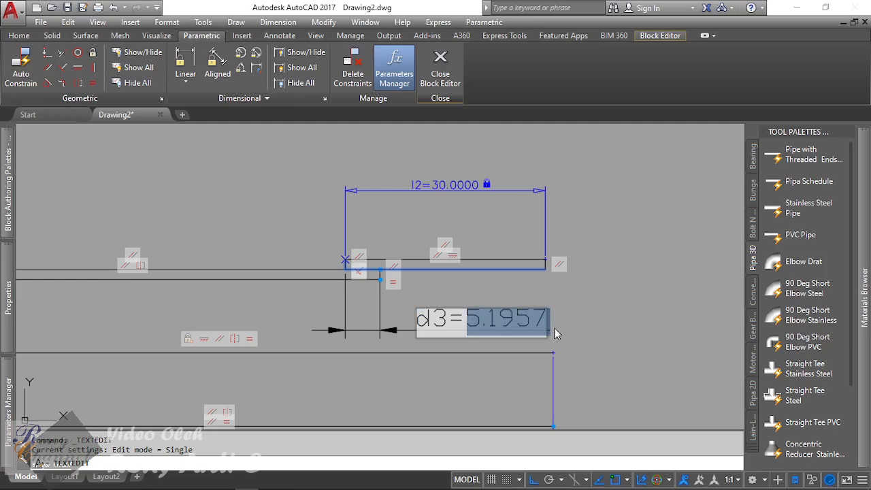
pyautogui.write('t')
pyautogui.press('Return')
# Apply a coincident constraint with the Object option, tying the centre line's right endpoint to the short right edge of the upper socket rectangle.
pyautogui.moveTo(400, 265); pyautogui.dragTo(412, 264, button='middle')
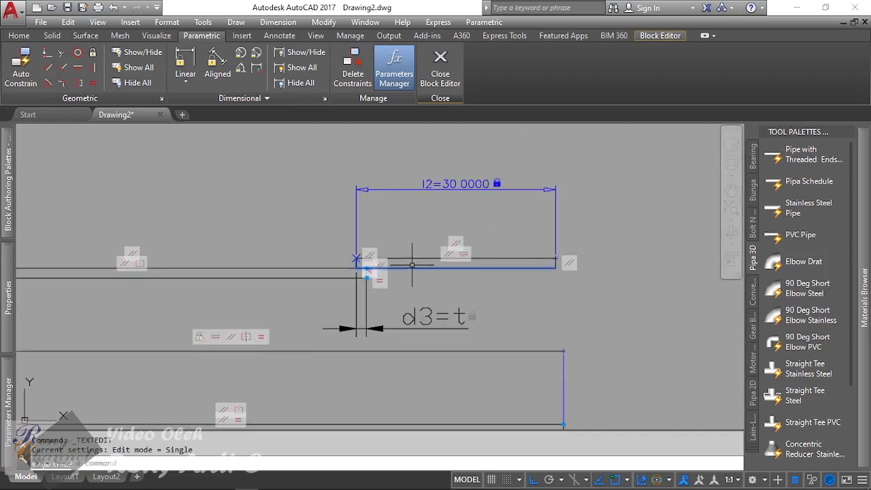
pyautogui.scroll(2, 408, 264)
pyautogui.scroll(-3, 395, 262)
pyautogui.scroll(2, 415, 273)
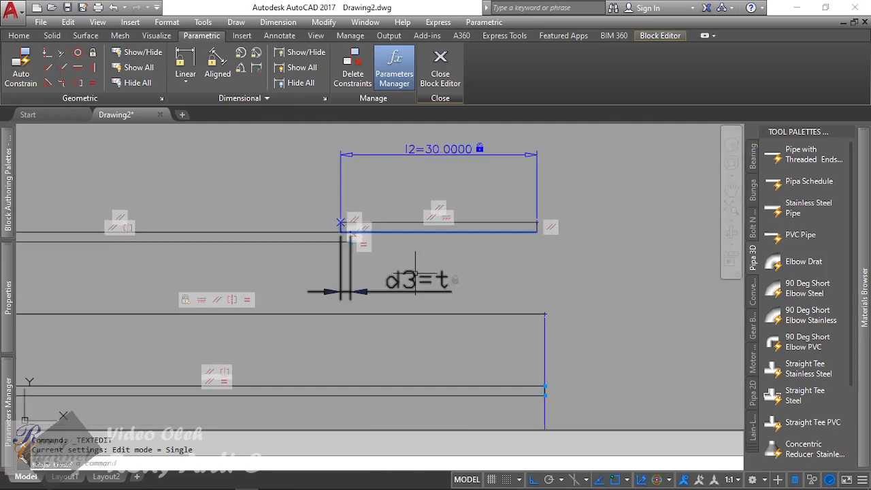
pyautogui.scroll(-2, 511, 291)
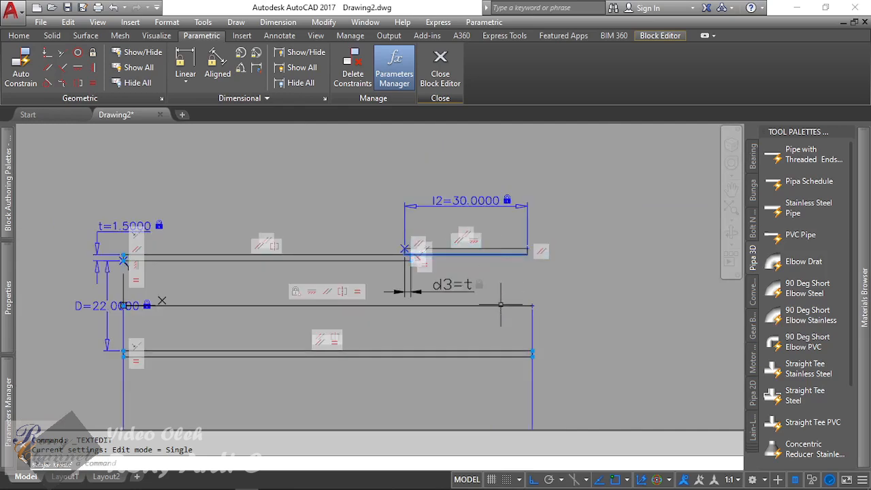
pyautogui.scroll(3, 534, 248)
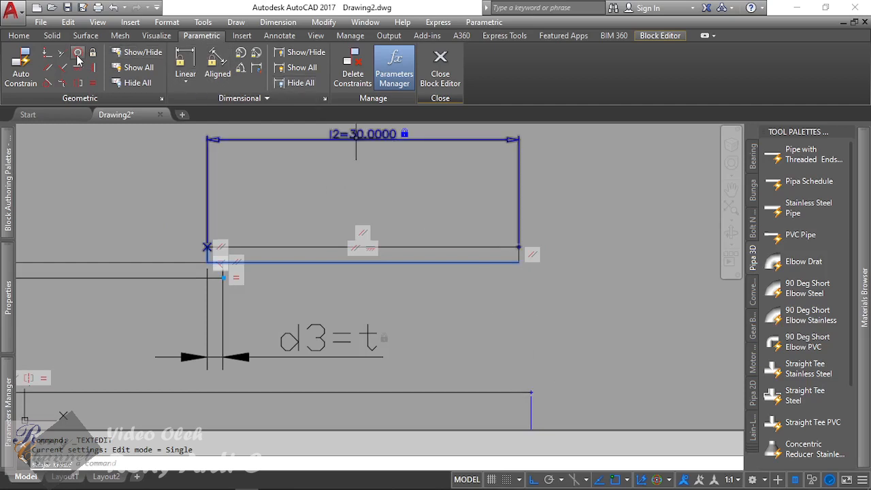
pyautogui.click(47, 57)
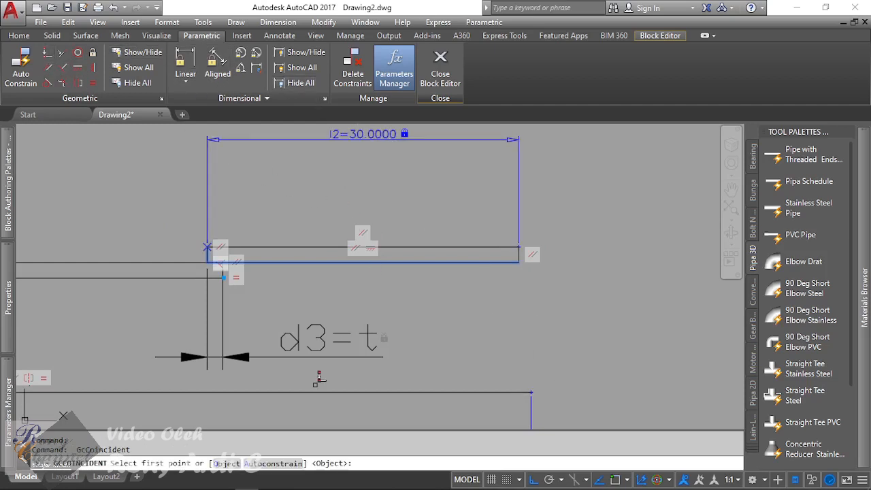
pyautogui.write('o')
pyautogui.press('Return')
pyautogui.scroll(3, 547, 251)
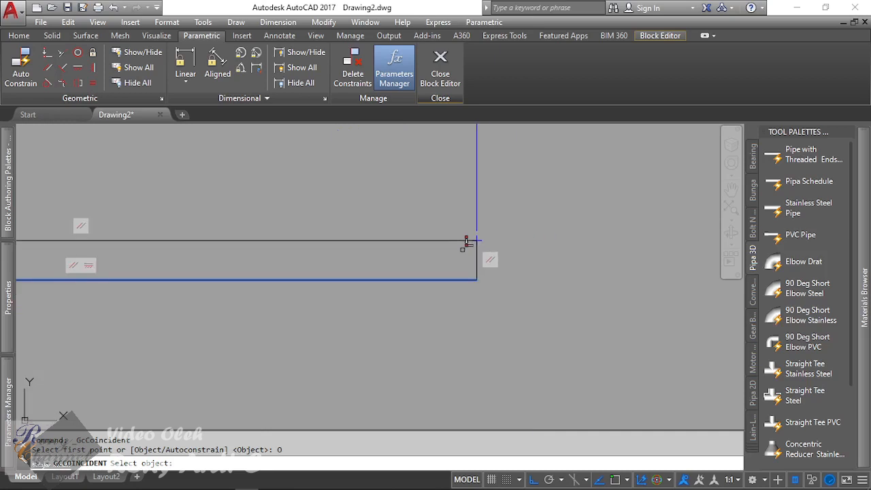
pyautogui.click(479, 242)
pyautogui.scroll(-3, 481, 242)
pyautogui.scroll(3, 484, 243)
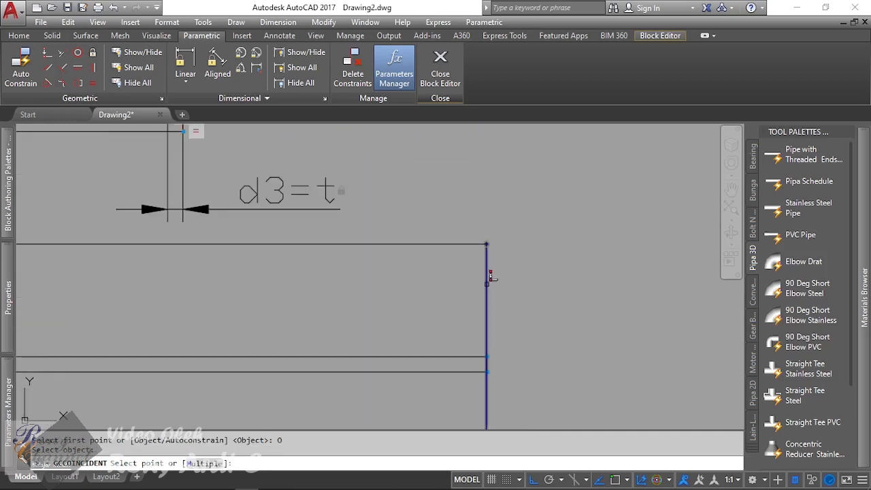
pyautogui.click(484, 242)
pyautogui.scroll(-3, 484, 243)
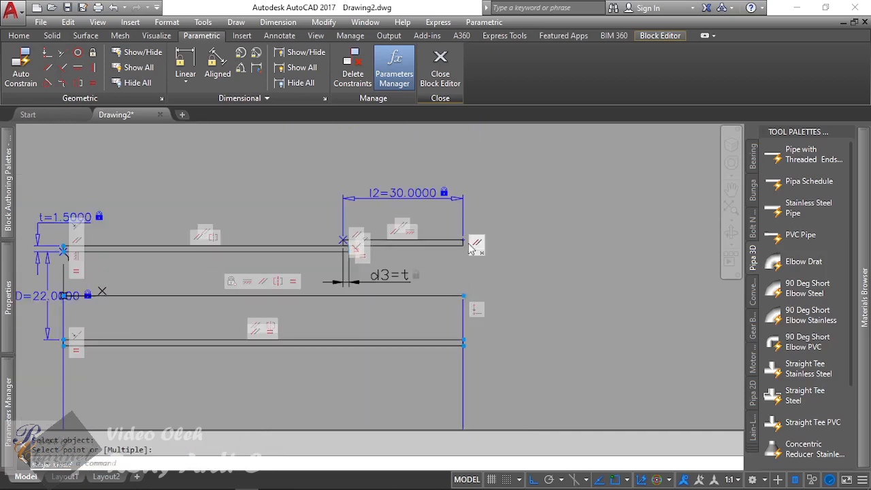
# Examine the constraints and alignment of the pipe walls, the centre line and the upper socket rectangle.
pyautogui.scroll(-2, 556, 280)
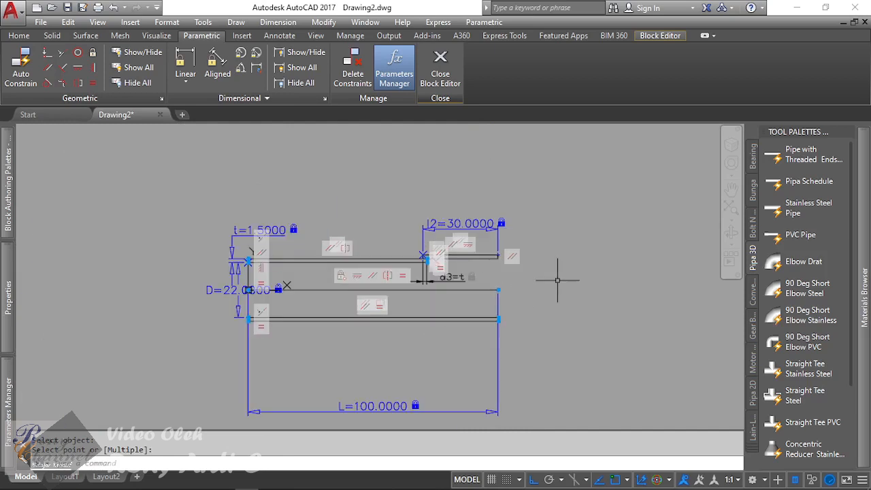
pyautogui.scroll(4, 463, 263)
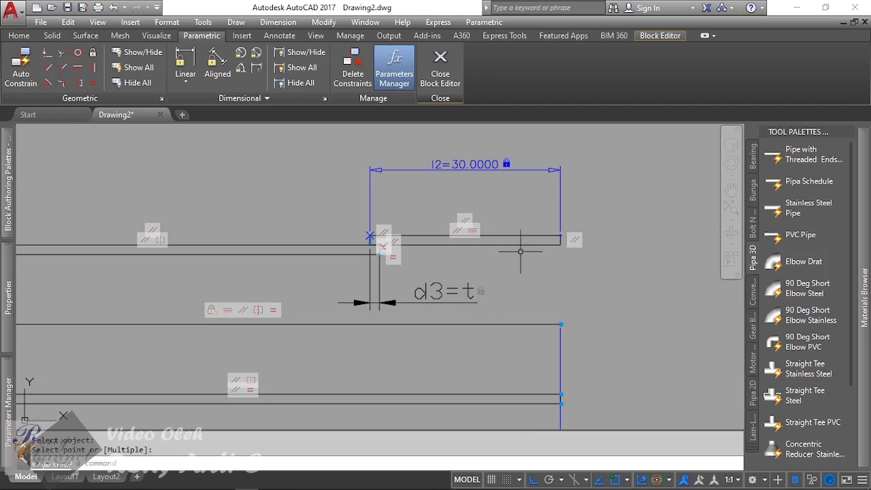
pyautogui.scroll(3, 399, 243)
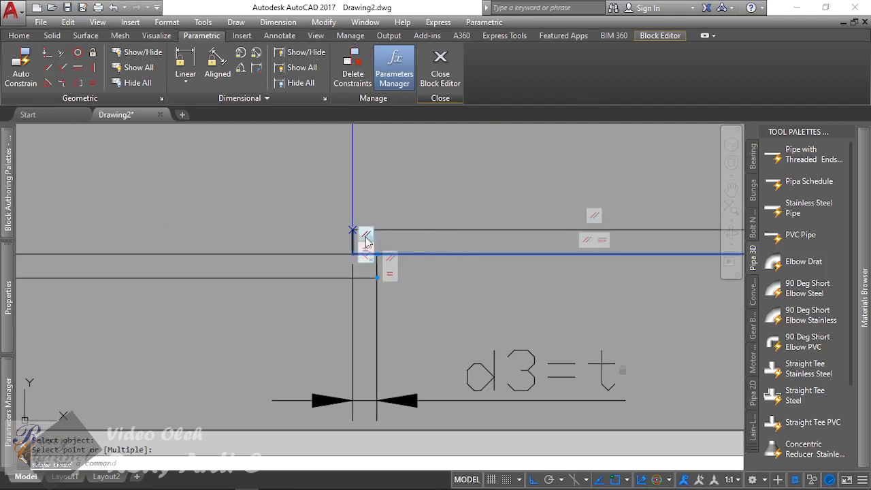
pyautogui.scroll(-3, 359, 239)
pyautogui.scroll(3, 510, 234)
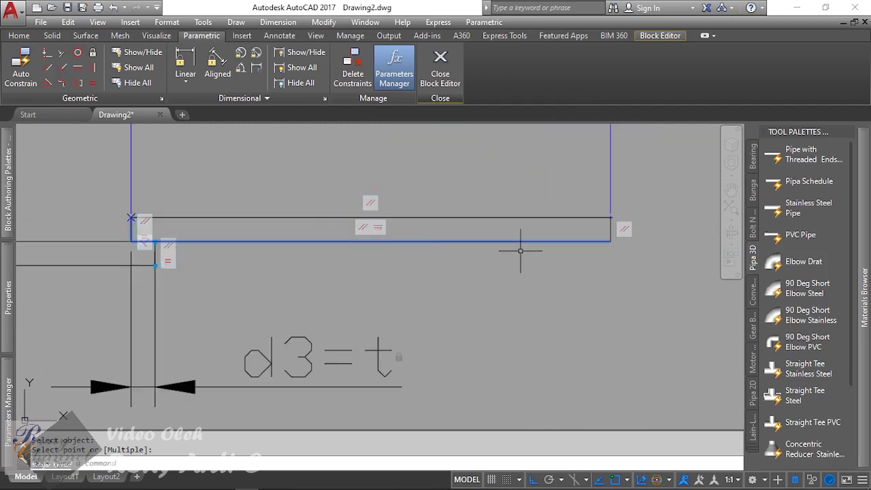
pyautogui.scroll(-3, 521, 247)
pyautogui.scroll(-2, 579, 252)
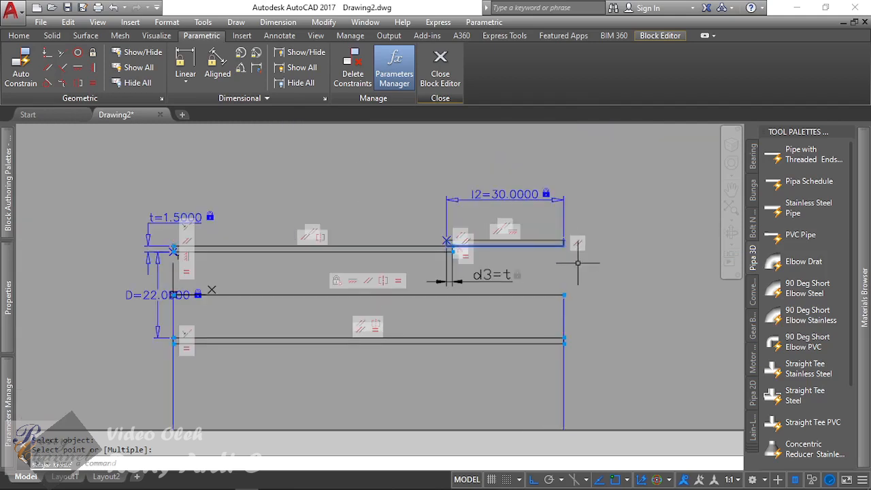
pyautogui.scroll(2, 467, 239)
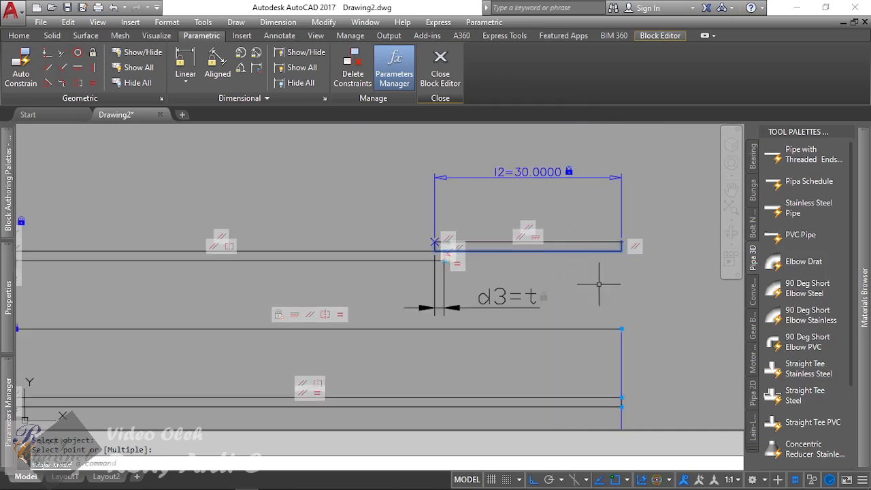
pyautogui.scroll(2, 617, 278)
pyautogui.press('Escape')
pyautogui.scroll(3, 620, 232)
pyautogui.press('Escape')
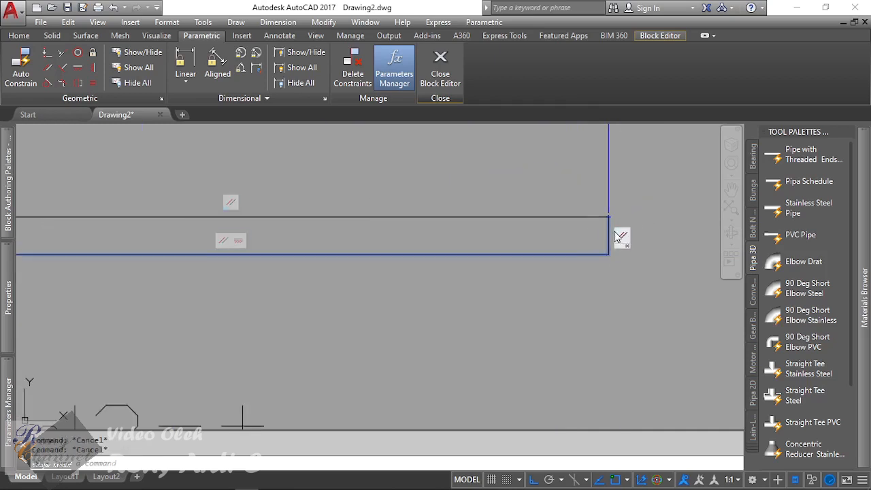
pyautogui.click(612, 223)
pyautogui.scroll(-1, 464, 267)
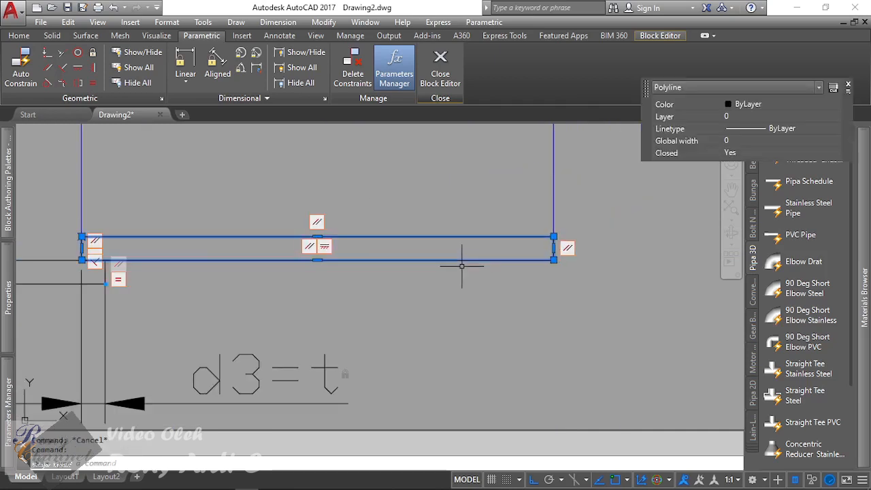
pyautogui.press('Escape')
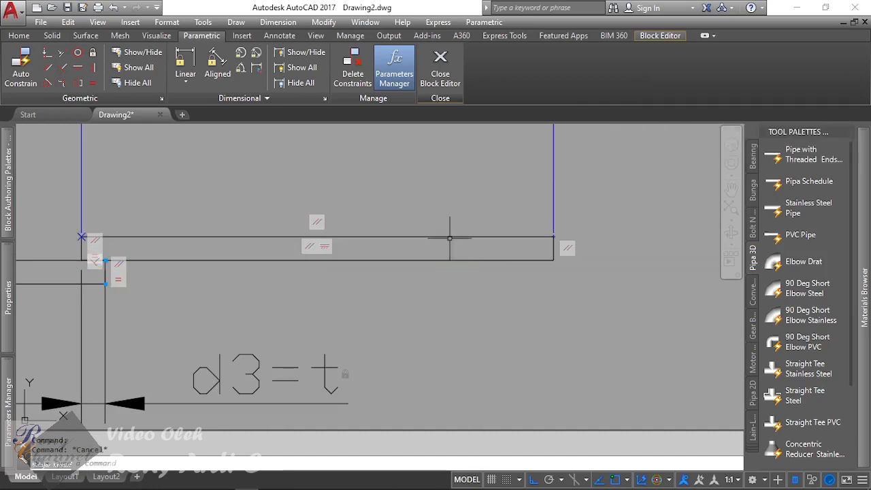
pyautogui.scroll(-5, 451, 233)
pyautogui.scroll(3, 463, 227)
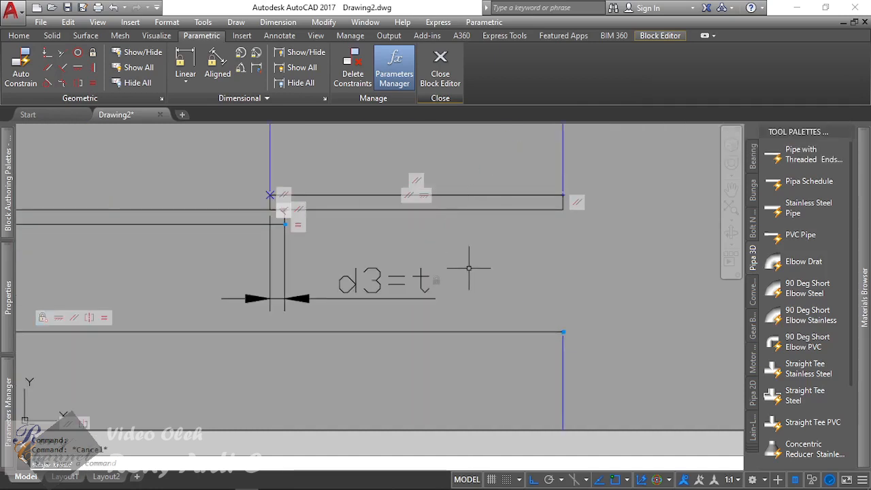
pyautogui.scroll(5, 272, 215)
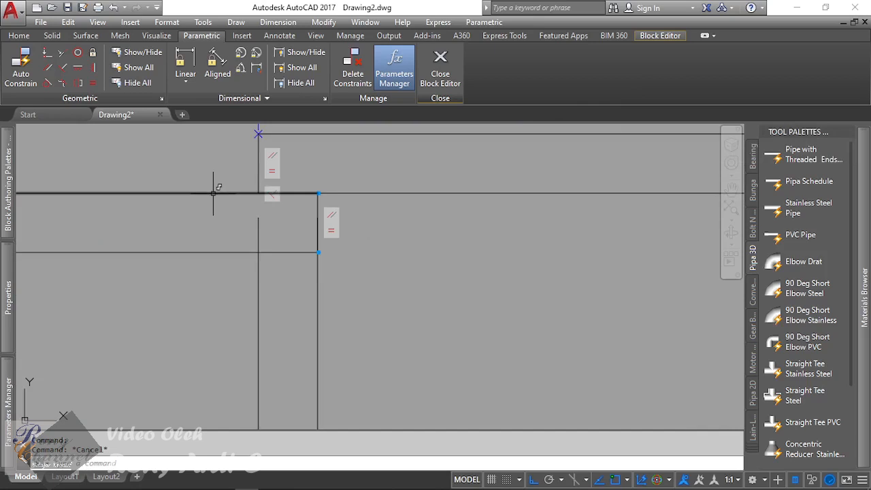
pyautogui.scroll(-6, 270, 205)
pyautogui.scroll(2, 253, 247)
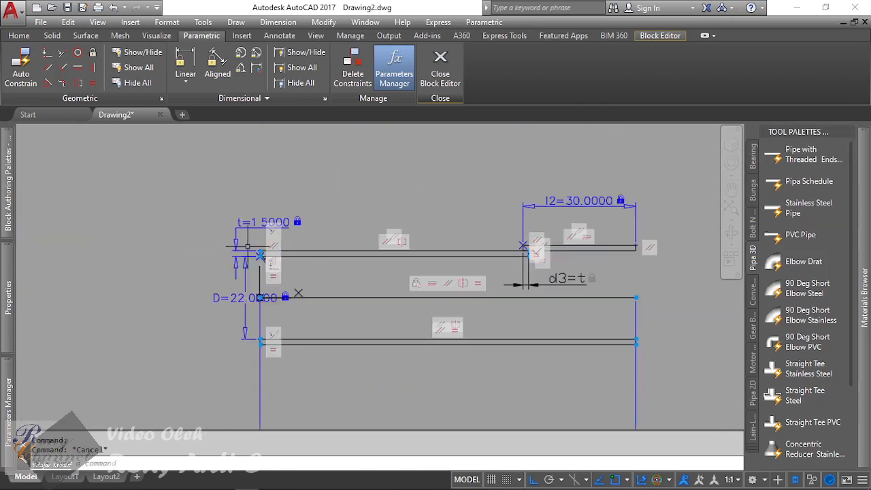
pyautogui.scroll(-2, 225, 300)
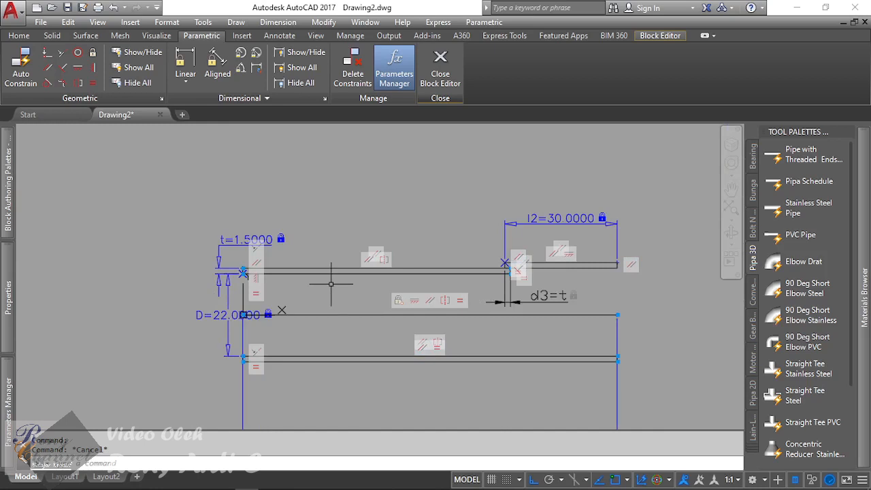
pyautogui.scroll(-3, 331, 284)
pyautogui.scroll(3, 456, 327)
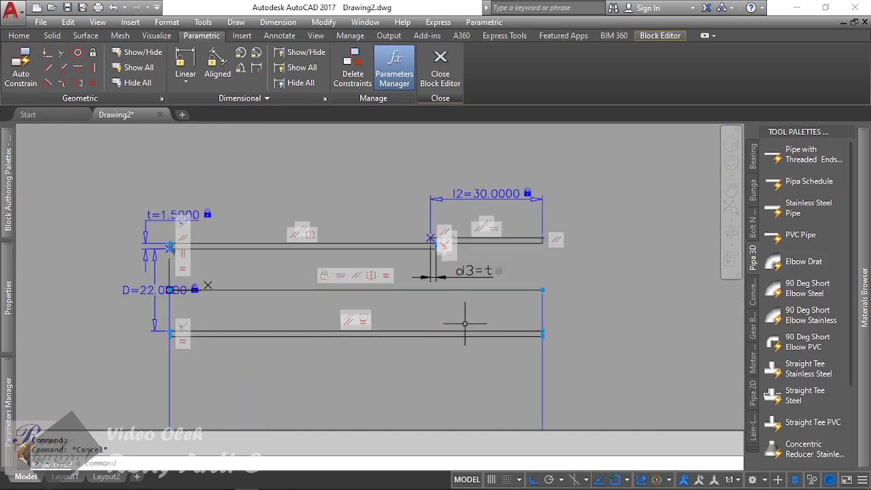
pyautogui.scroll(-2, 443, 313)
pyautogui.scroll(-2, 467, 364)
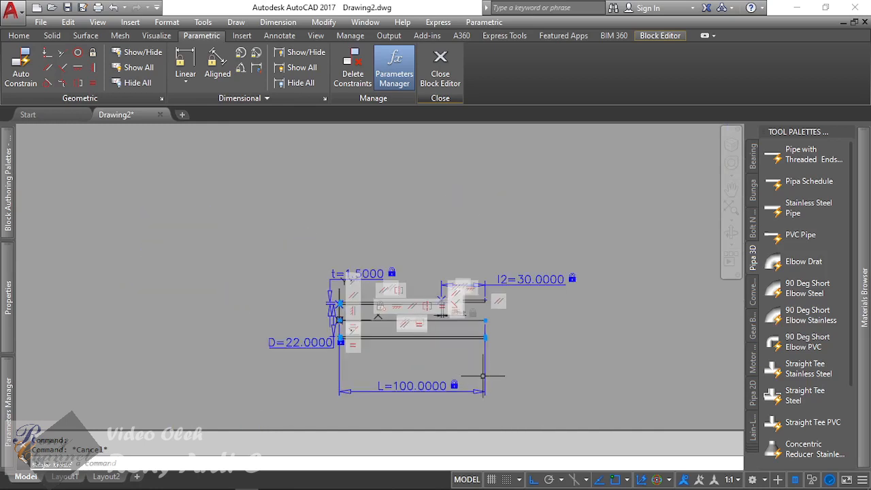
pyautogui.write('s')
pyautogui.press('Return')
pyautogui.click(511, 413)
pyautogui.click(362, 392)
pyautogui.press('Return')
pyautogui.click(582, 398)
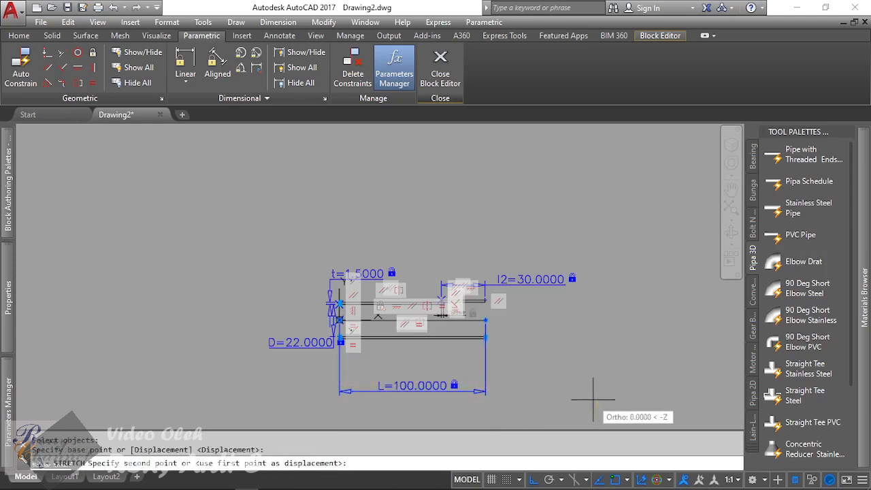
pyautogui.press('Escape')
# Move the L length constraint's dimension line up, closer to the pipe profile.
pyautogui.click(420, 386)
pyautogui.scroll(2, 421, 384)
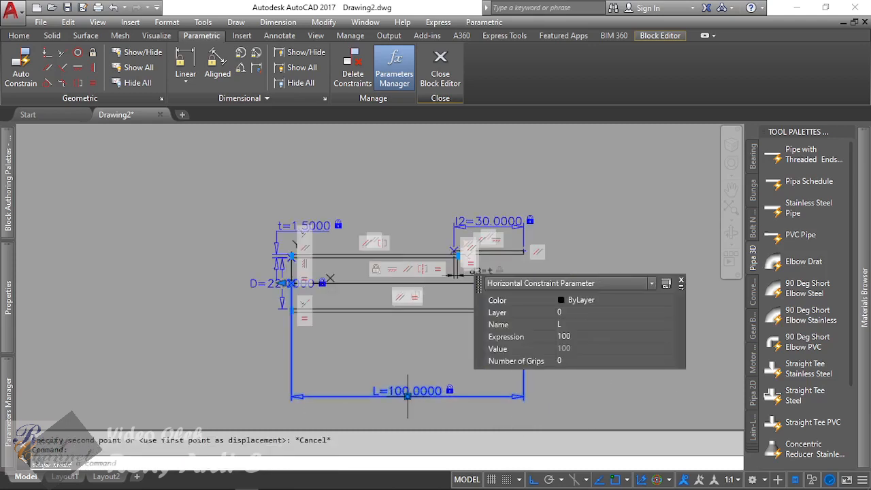
pyautogui.click(407, 397)
pyautogui.click(400, 353)
pyautogui.press('Escape')
# Add a block table parameter at the origin, on the centre line's left end, with 1 grip.
pyautogui.moveTo(469, 302); pyautogui.dragTo(406, 313, button='middle')
pyautogui.scroll(2, 406, 314)
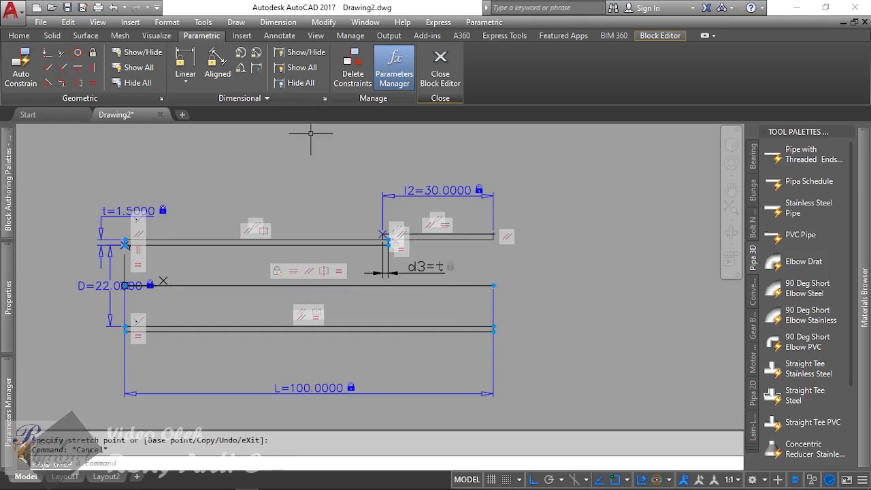
pyautogui.click(647, 36)
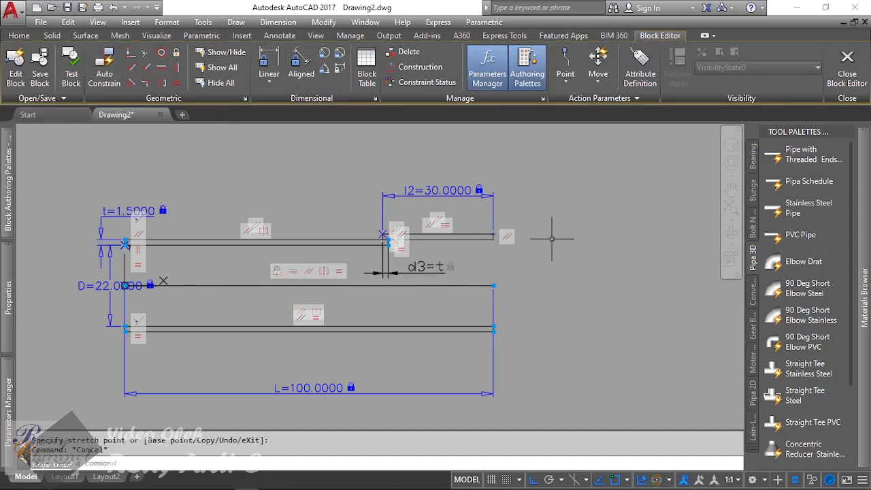
pyautogui.scroll(-3, 552, 239)
pyautogui.scroll(3, 494, 259)
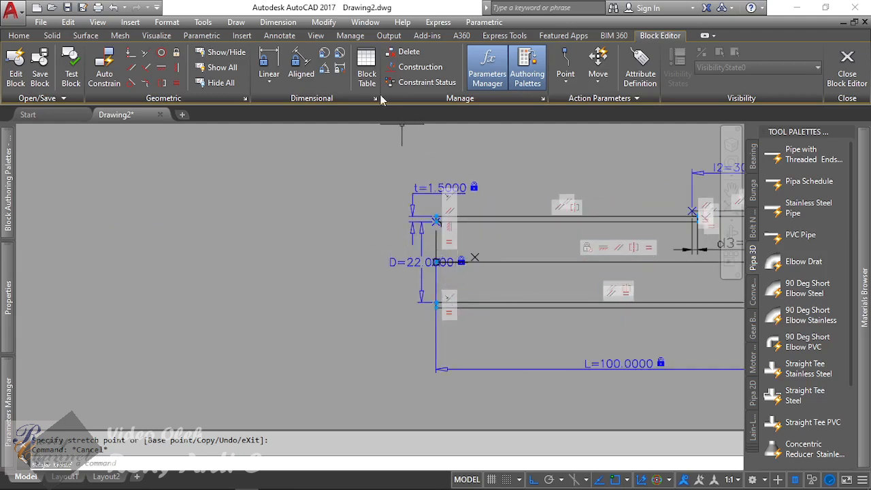
pyautogui.click(366, 68)
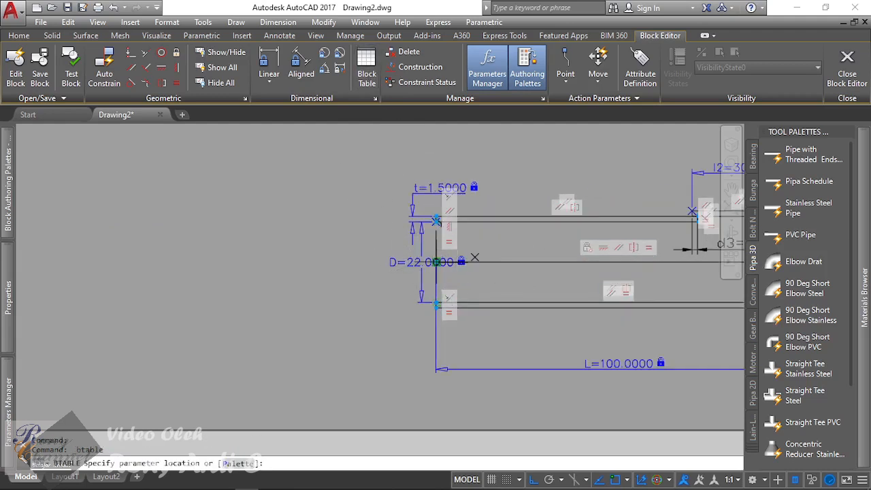
pyautogui.click(435, 263)
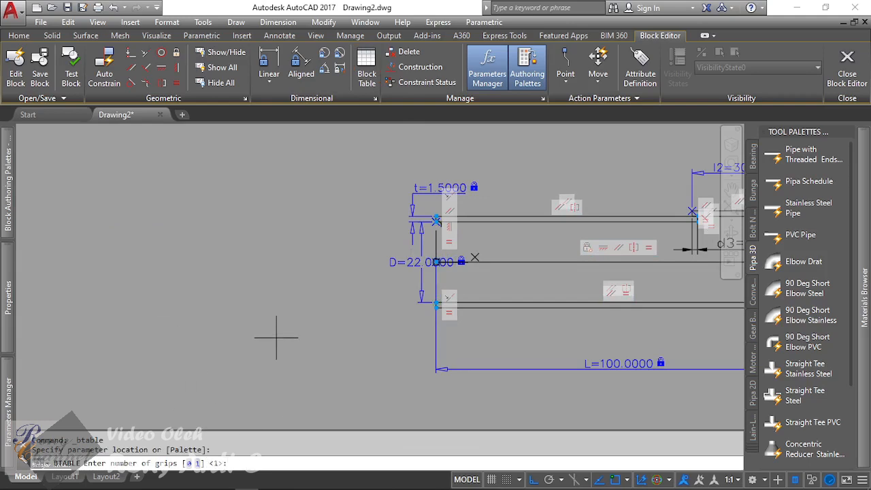
pyautogui.press('Return')
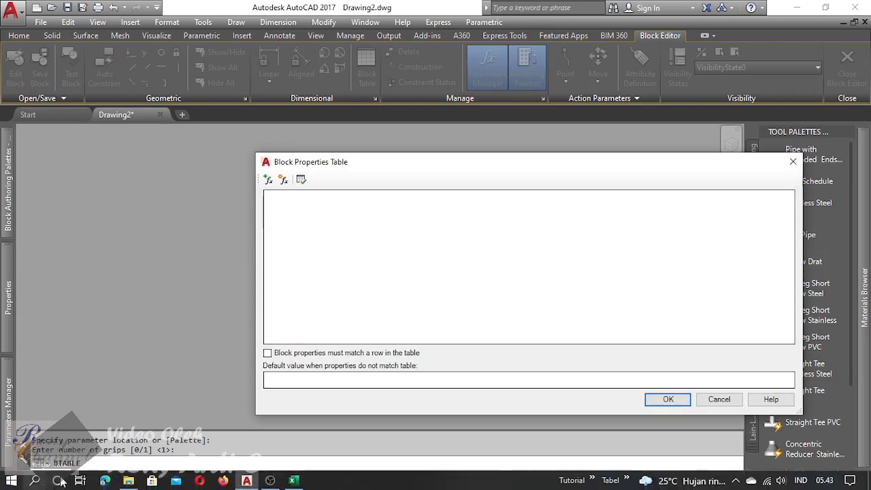
# Check the Ukuran column in the Excel catalogue and create a block table parameter named Size, type String, value 1/2.
pyautogui.click(294, 483)
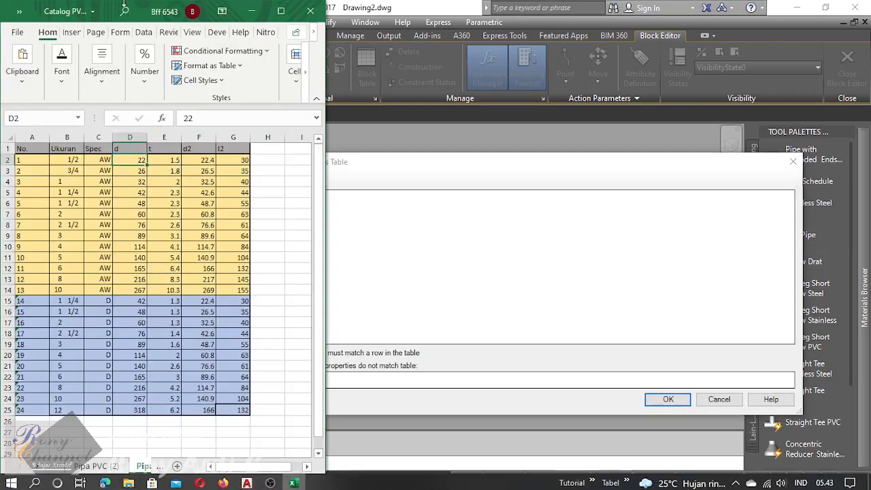
pyautogui.click(72, 178)
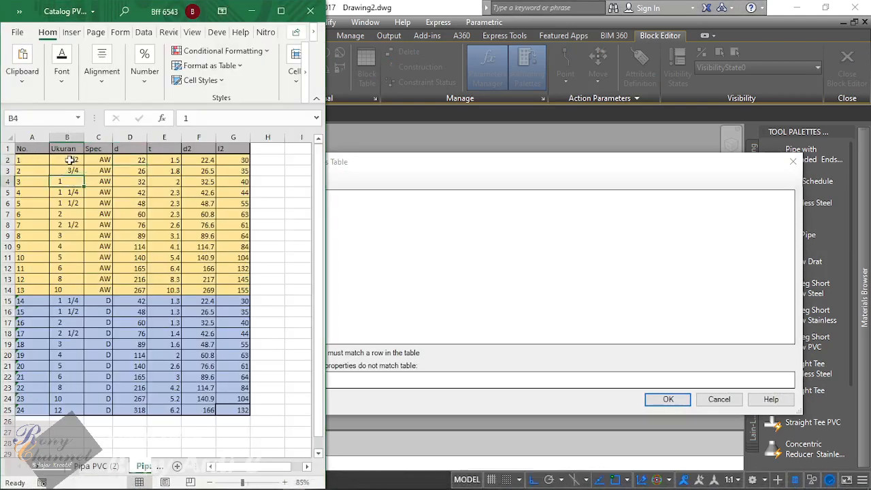
pyautogui.click(403, 183)
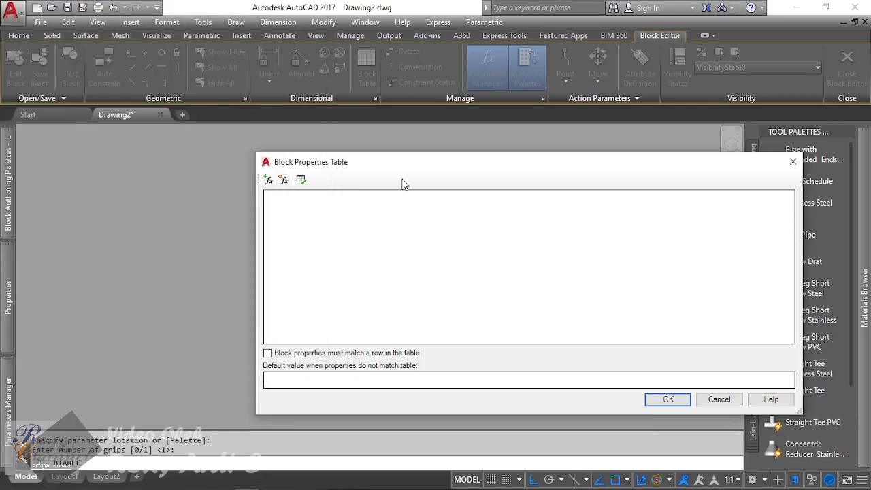
pyautogui.click(283, 180)
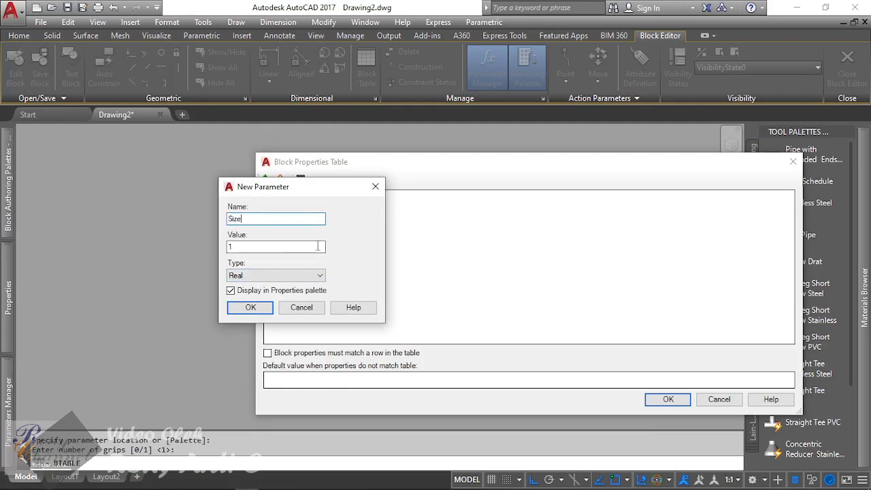
pyautogui.click(293, 271)
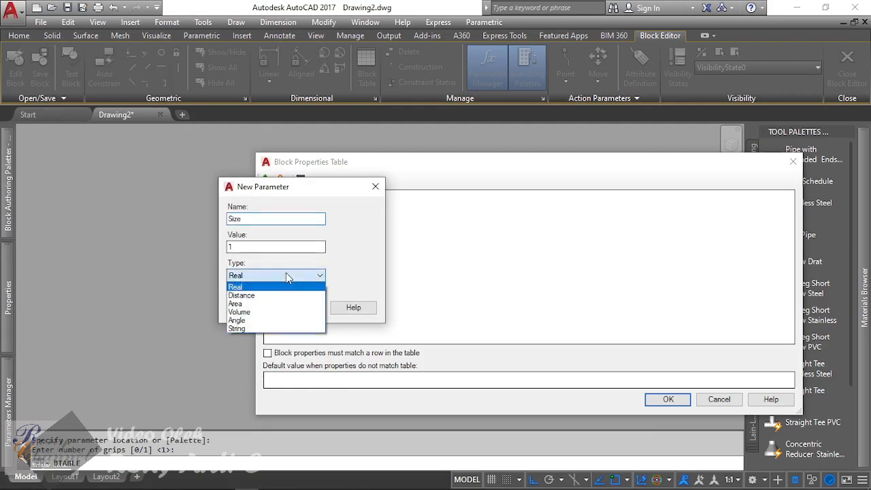
pyautogui.click(272, 330)
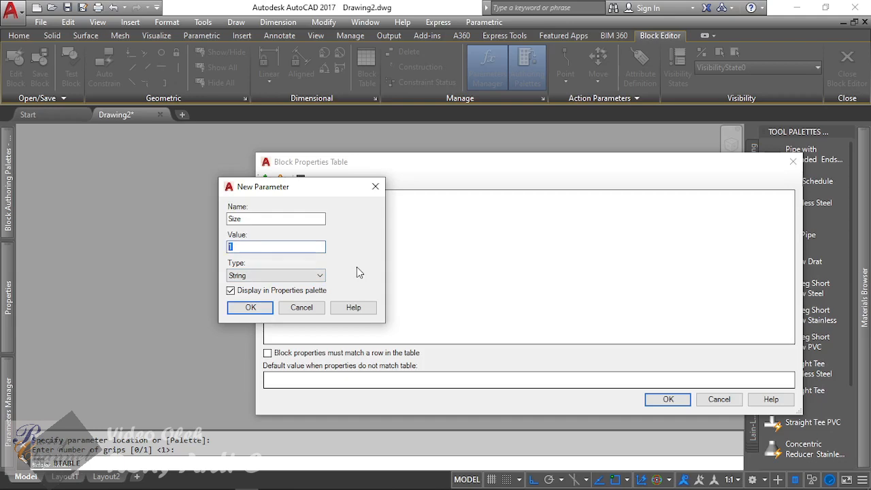
pyautogui.click(295, 480)
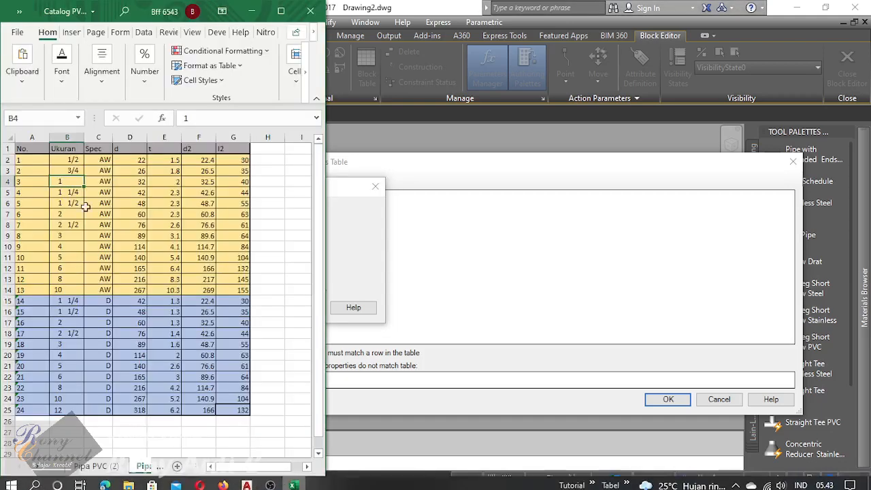
pyautogui.click(356, 230)
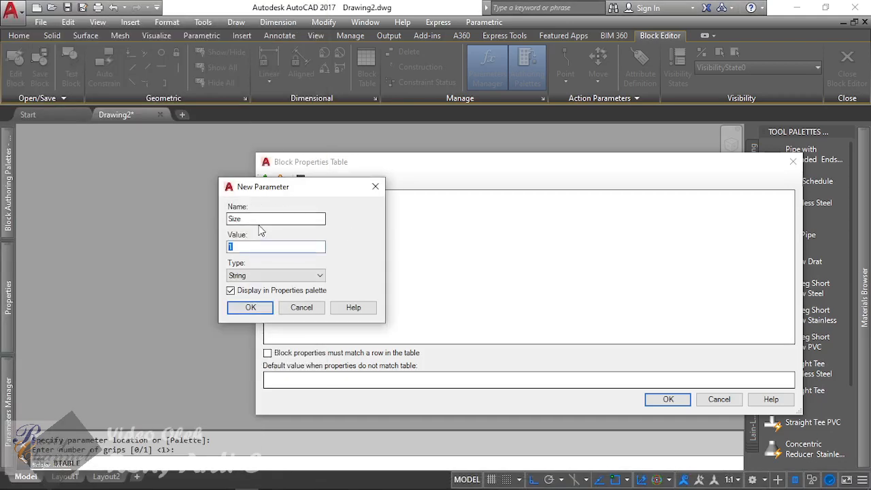
pyautogui.write('1')
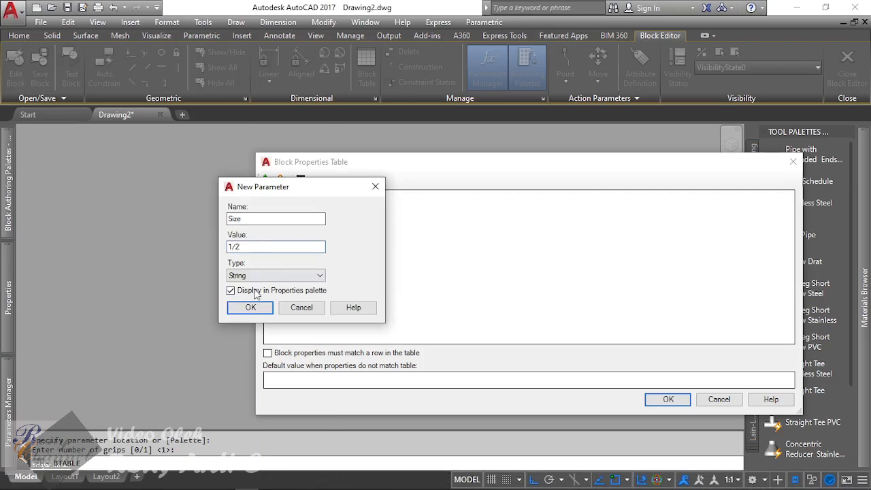
pyautogui.click(250, 307)
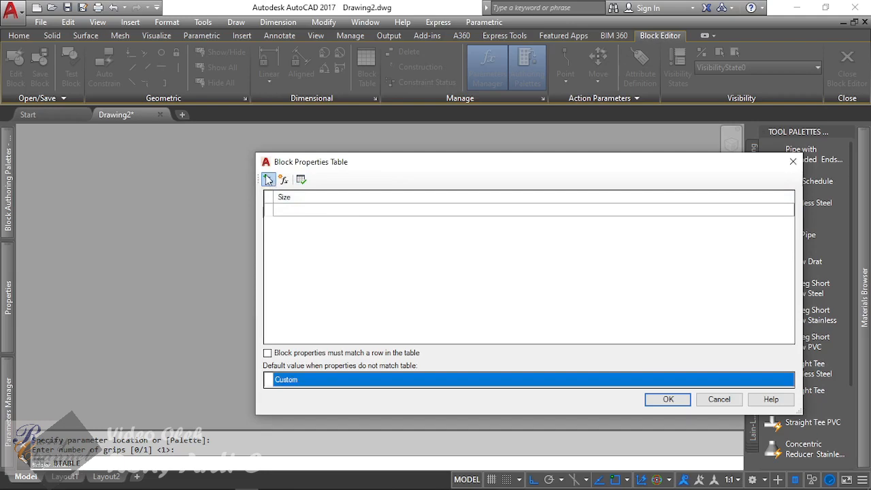
# Check the Spec column in Excel and create a block table parameter named Spec, type String, value AW.
pyautogui.click(292, 478)
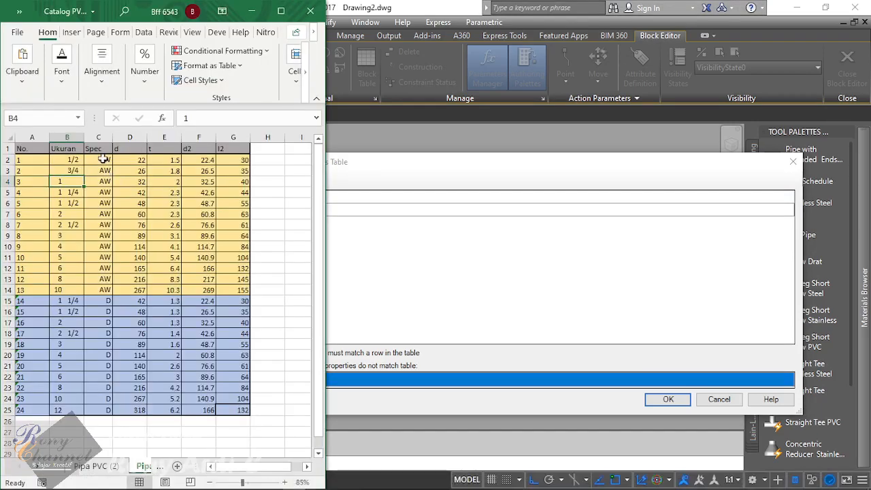
pyautogui.click(392, 174)
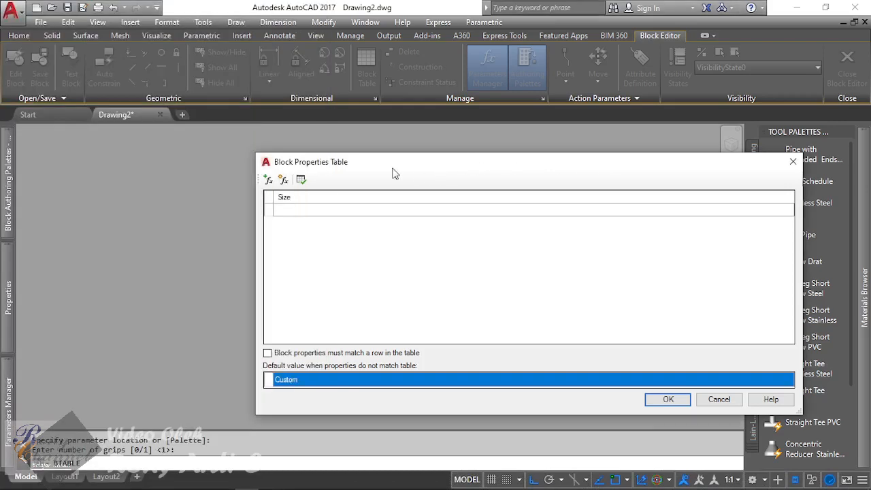
pyautogui.click(281, 181)
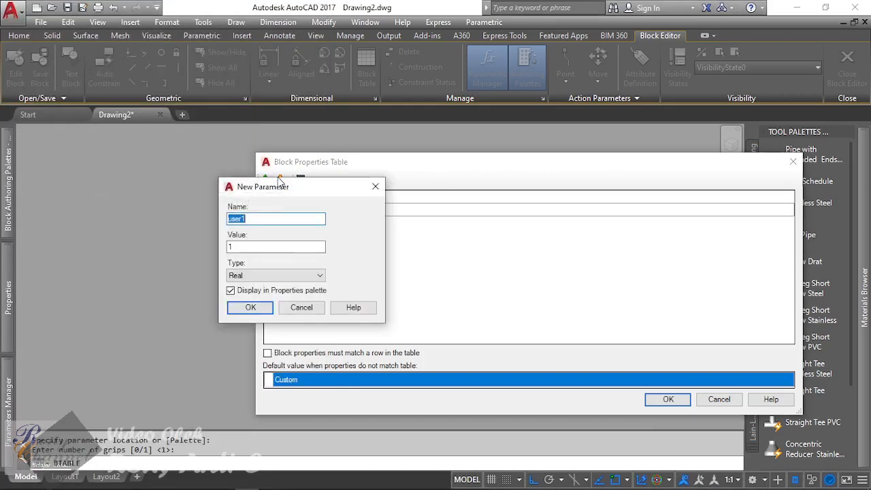
pyautogui.write('Spec')
pyautogui.click(293, 275)
pyautogui.click(279, 331)
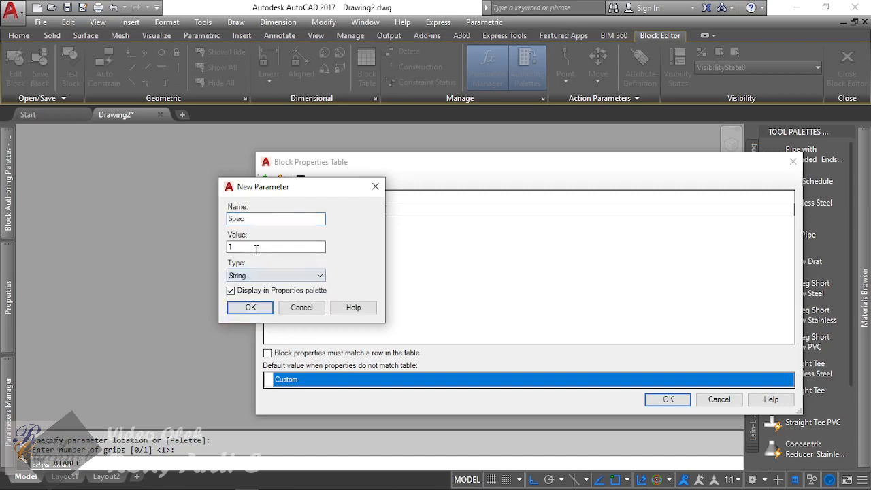
pyautogui.write('AW')
pyautogui.click(251, 308)
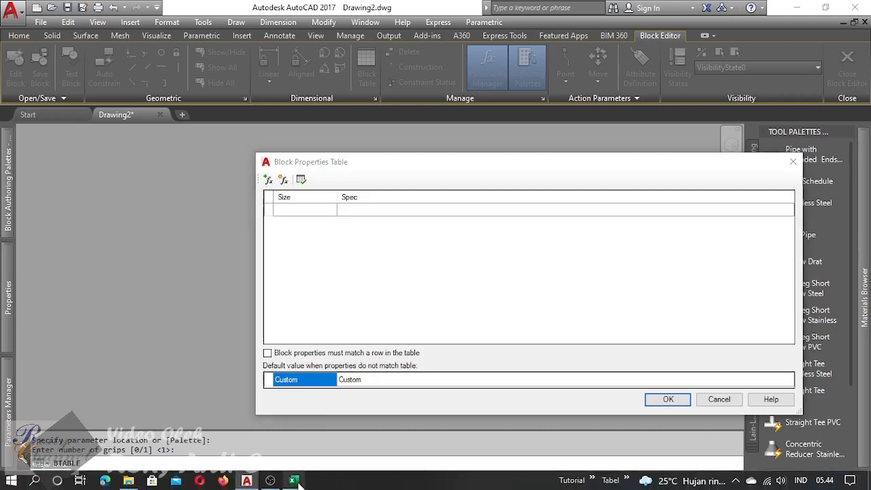
# Review the dimension columns d, t, d2 and l2 of the pipe catalogue in Excel.
pyautogui.click(295, 480)
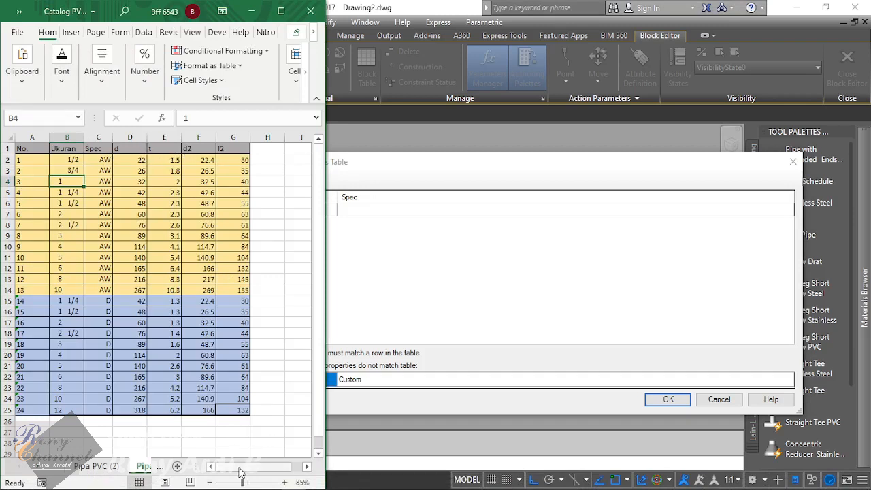
pyautogui.moveTo(238, 468); pyautogui.dragTo(291, 470)
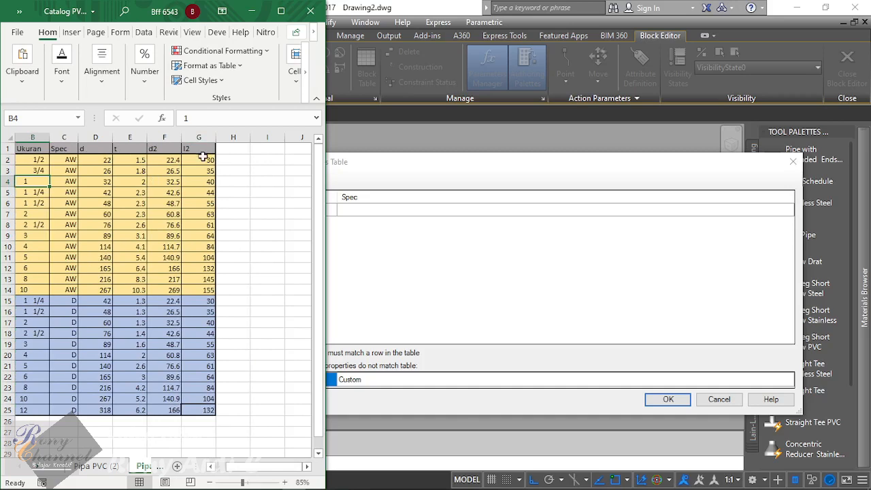
pyautogui.click(465, 172)
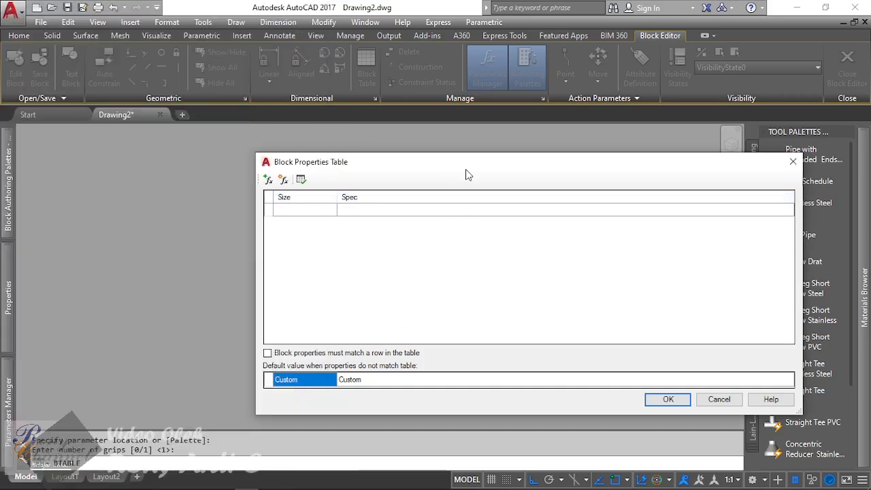
pyautogui.click(267, 179)
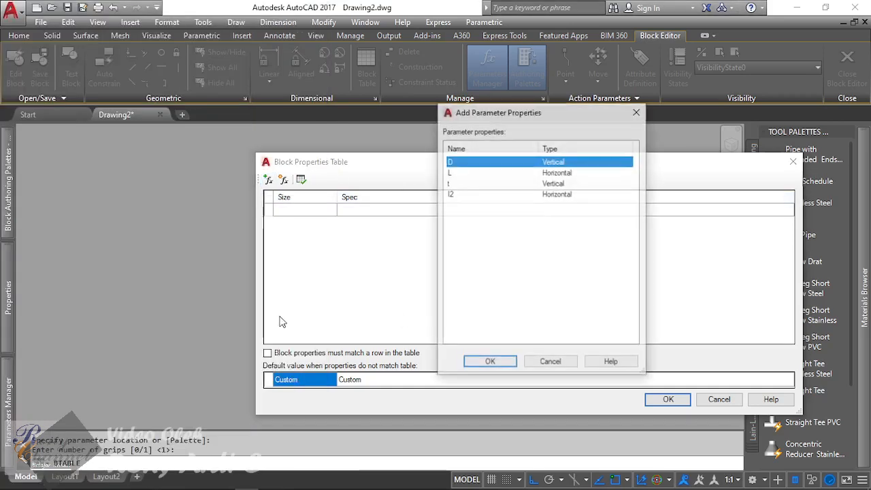
pyautogui.click(537, 364)
pyautogui.click(284, 180)
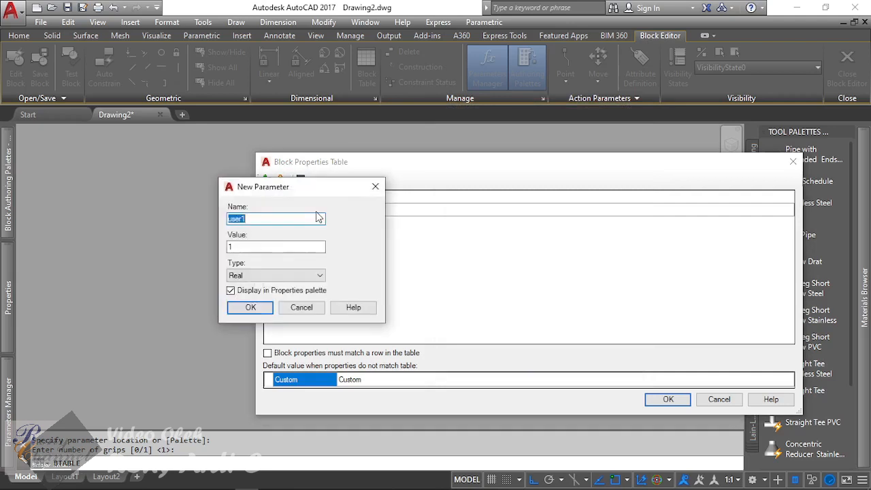
pyautogui.click(302, 307)
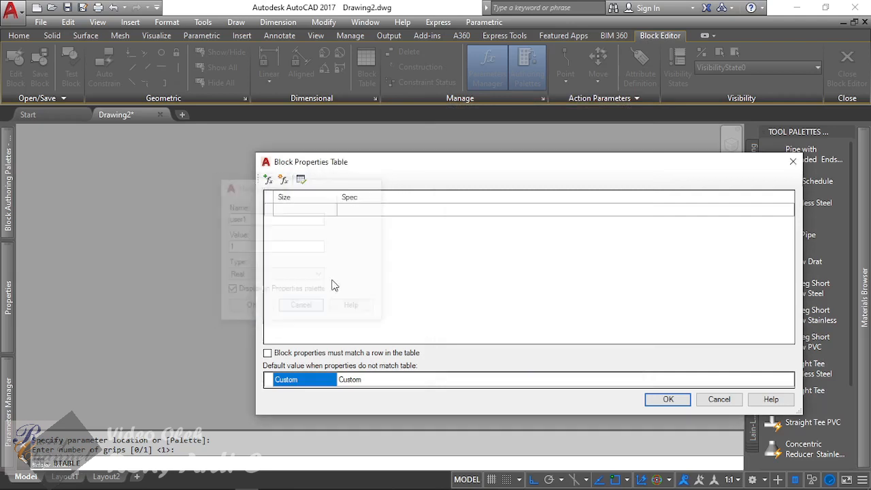
# Add the existing constraint parameters D, t and l2 as columns of the block properties table and accept the table.
pyautogui.click(268, 179)
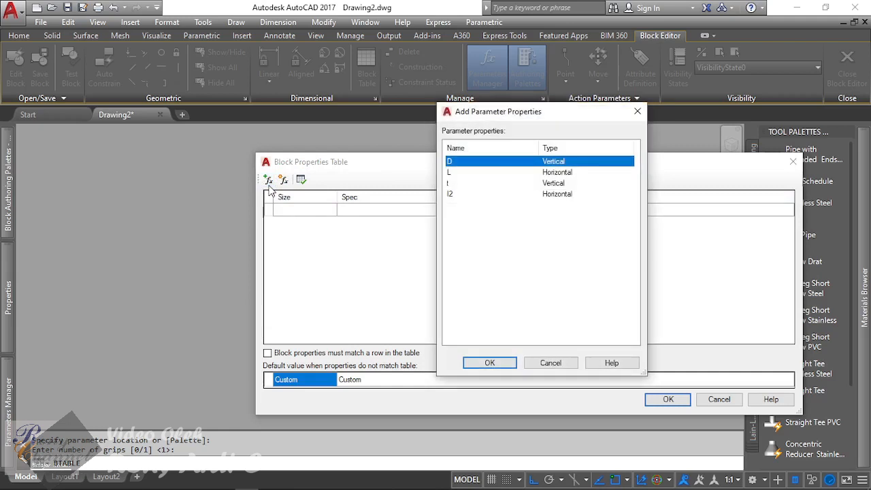
pyautogui.doubleClick(459, 164)
pyautogui.click(268, 180)
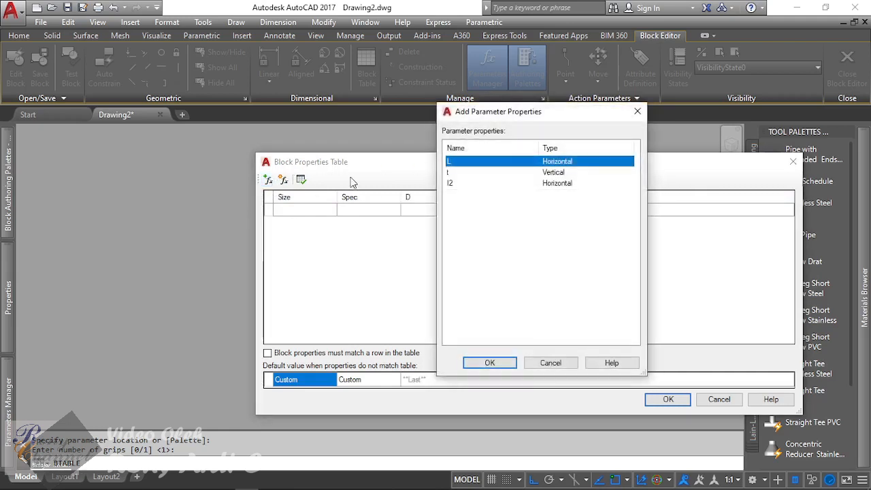
pyautogui.doubleClick(458, 173)
pyautogui.click(268, 179)
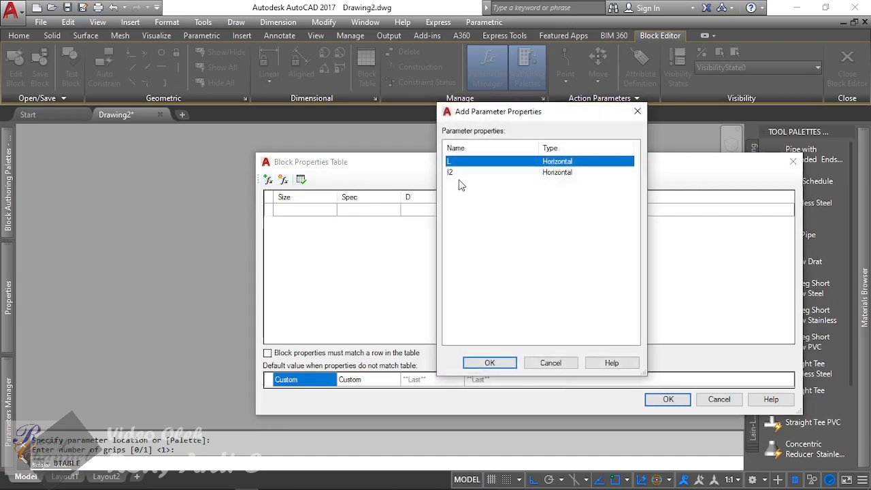
pyautogui.doubleClick(466, 175)
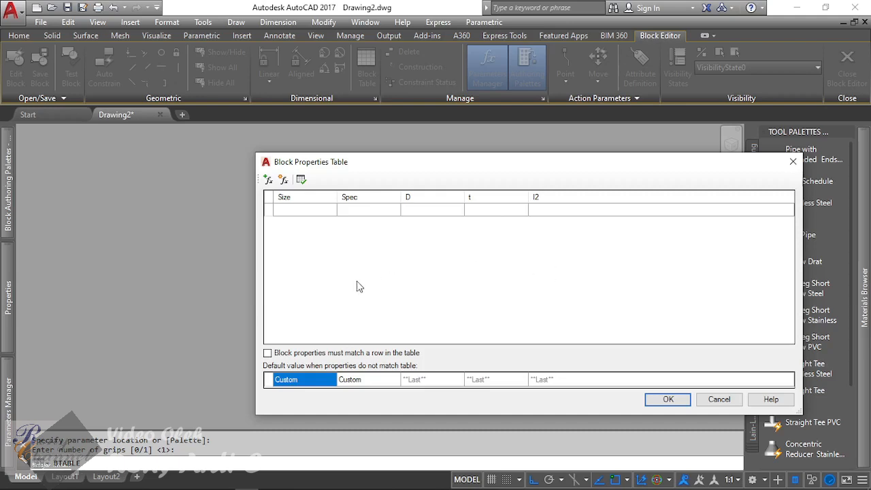
pyautogui.click(669, 399)
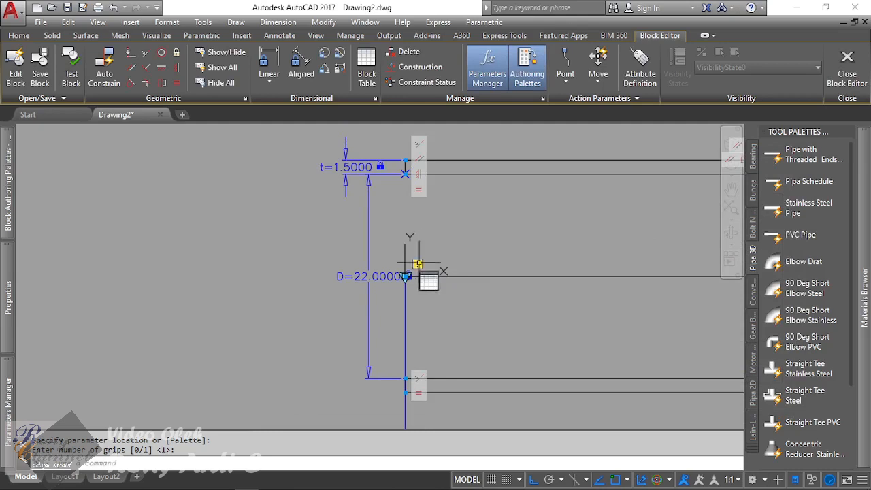
# Arrange the AutoCAD window side by side with the Excel catalogue and reopen the block properties table.
pyautogui.scroll(-5, 371, 261)
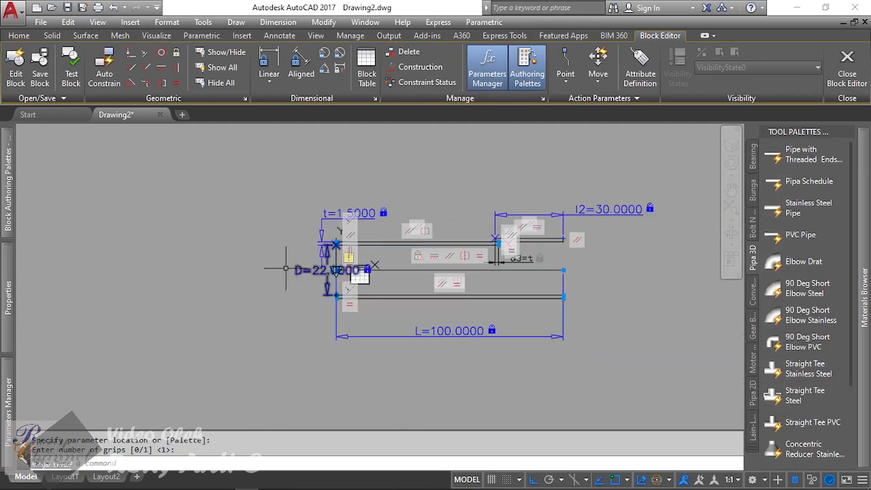
pyautogui.moveTo(401, 13); pyautogui.dragTo(865, 136)
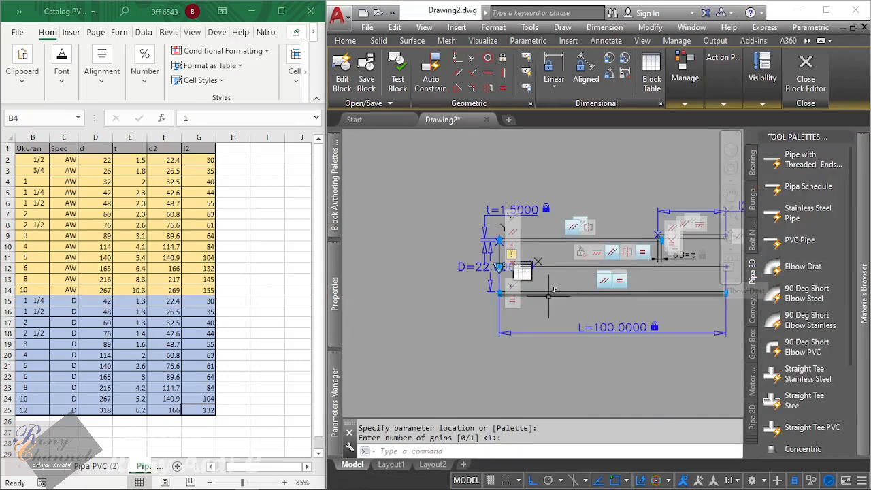
pyautogui.press('Return')
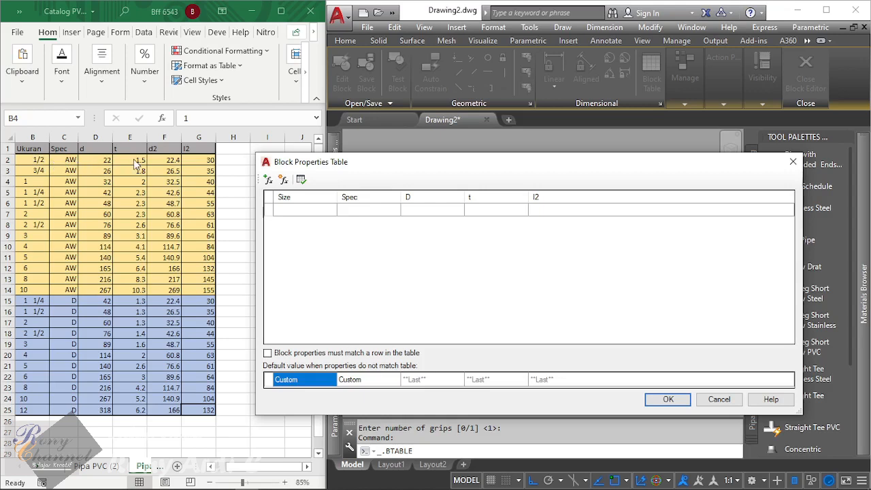
# Copy B2:E25 from the Excel catalogue into the Size, Spec, D and t columns, starting at the table's first Size cell.
pyautogui.click(35, 159)
pyautogui.click(34, 159)
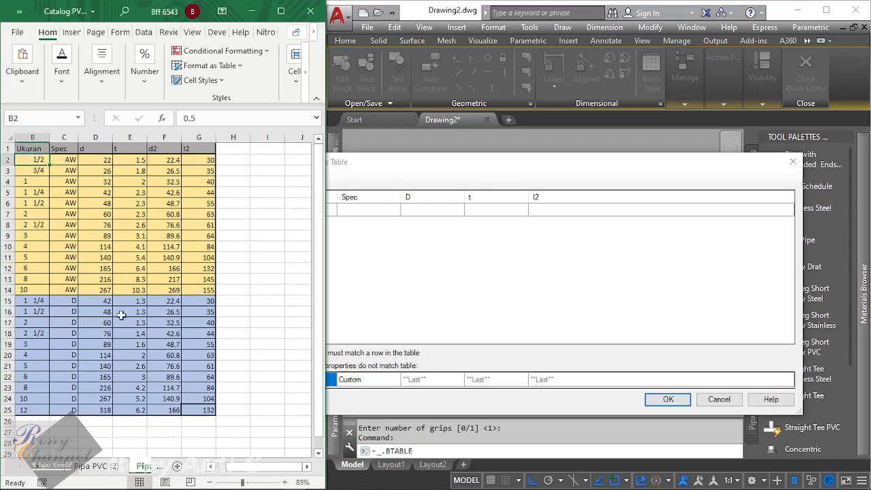
pyautogui.keyDown('shift'); pyautogui.click(136, 412); pyautogui.keyUp('shift')
pyautogui.hotkey('ctrl', 'c')
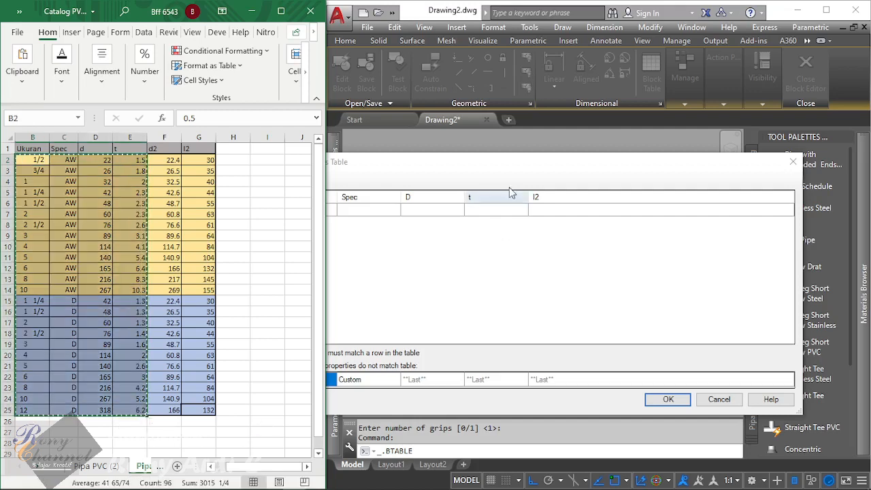
pyautogui.click(488, 163)
pyautogui.click(305, 210)
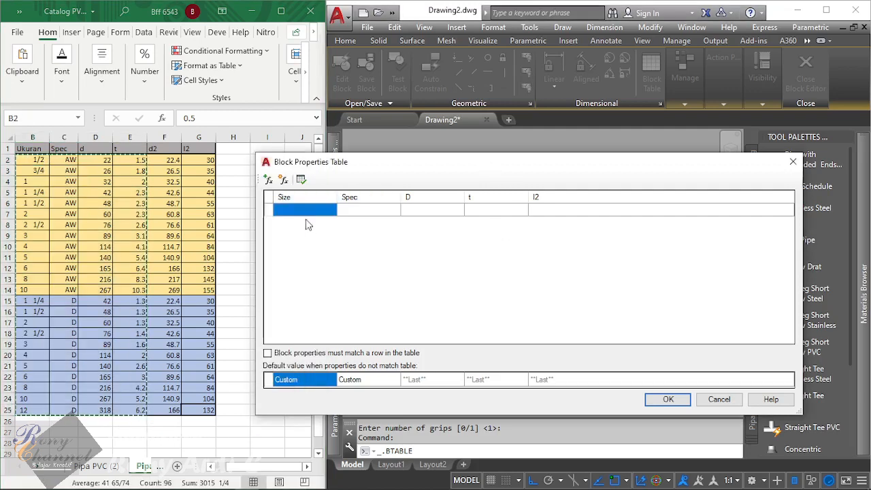
pyautogui.hotkey('ctrl', 'v')
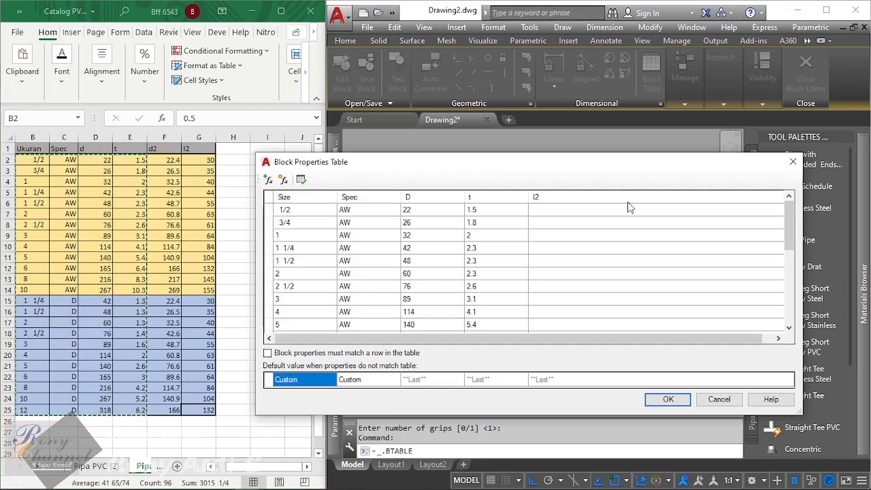
# Copy G2:G25 from the Excel catalogue into the l2 column from its first cell and accept the table.
pyautogui.click(199, 160)
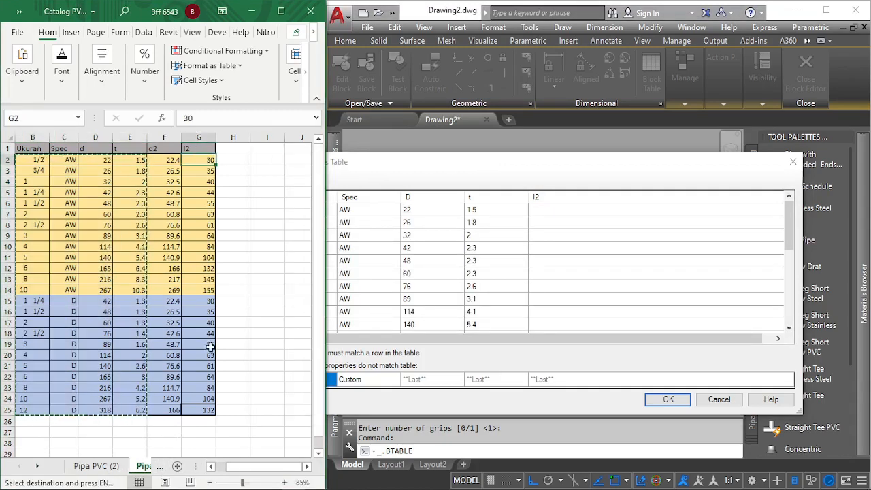
pyautogui.keyDown('shift'); pyautogui.click(198, 410); pyautogui.keyUp('shift')
pyautogui.hotkey('ctrl', 'c')
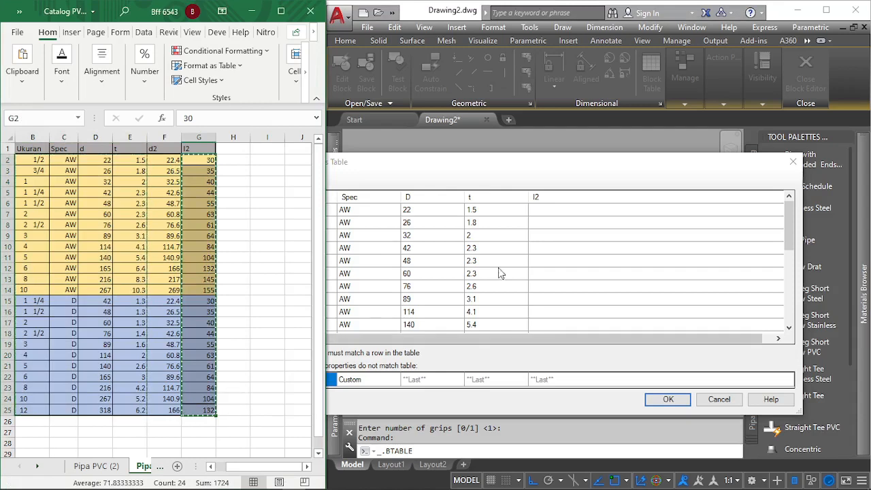
pyautogui.click(541, 211)
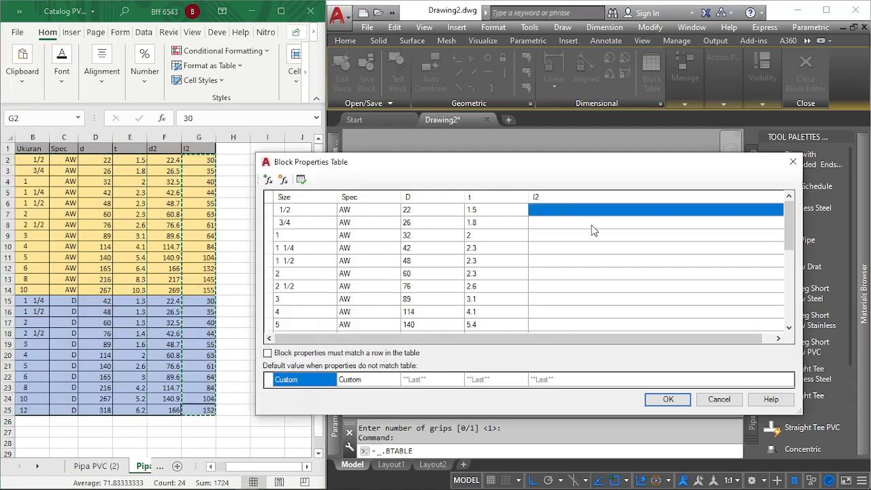
pyautogui.hotkey('ctrl', 'v')
pyautogui.click(667, 400)
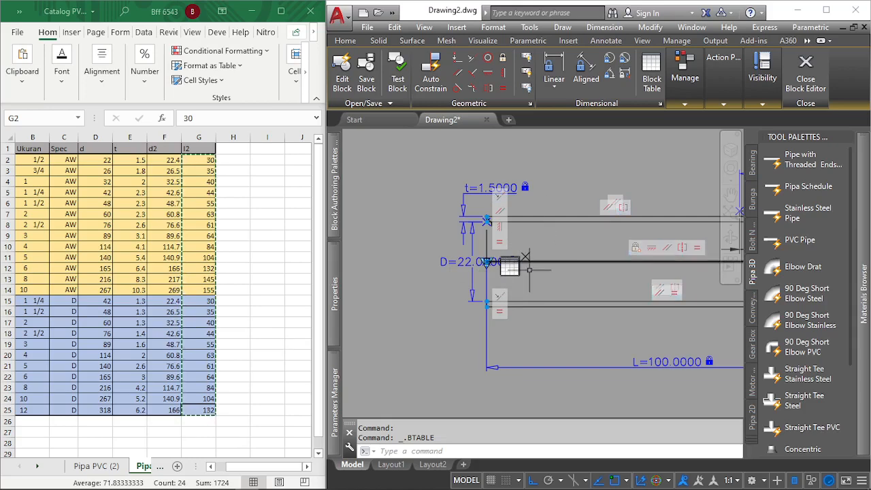
# Switch the Excel catalogue to the Pipa PVC (2) sheet and review its duplicated Shock and No Shock rows.
pyautogui.click(81, 467)
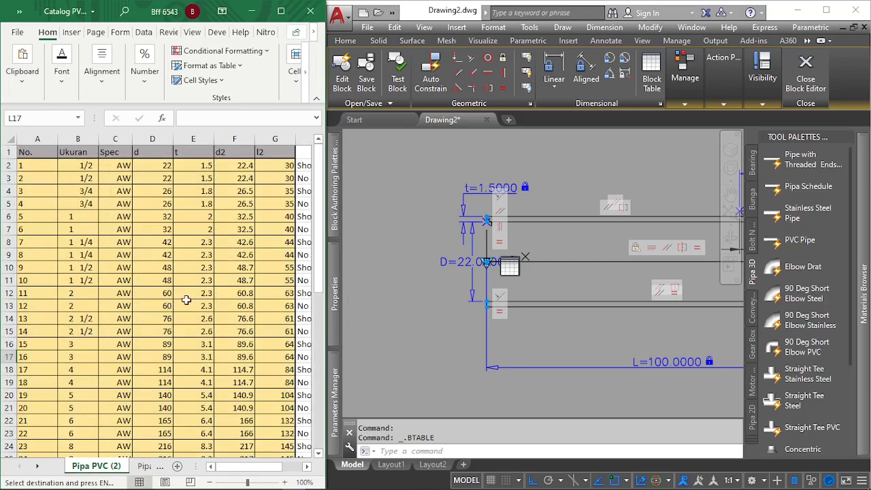
pyautogui.keyDown('ctrl'); pyautogui.scroll(-3, 186, 299); pyautogui.keyUp('ctrl')
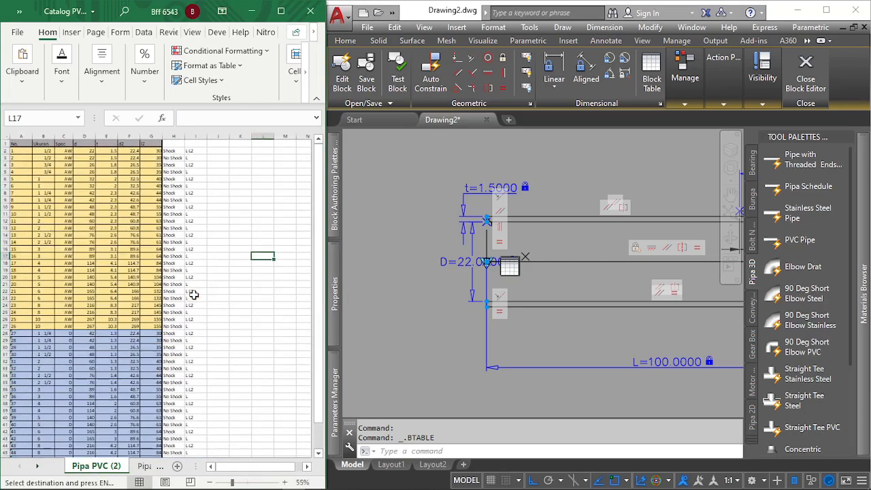
pyautogui.keyDown('ctrl'); pyautogui.scroll(1, 13, 141); pyautogui.keyUp('ctrl')
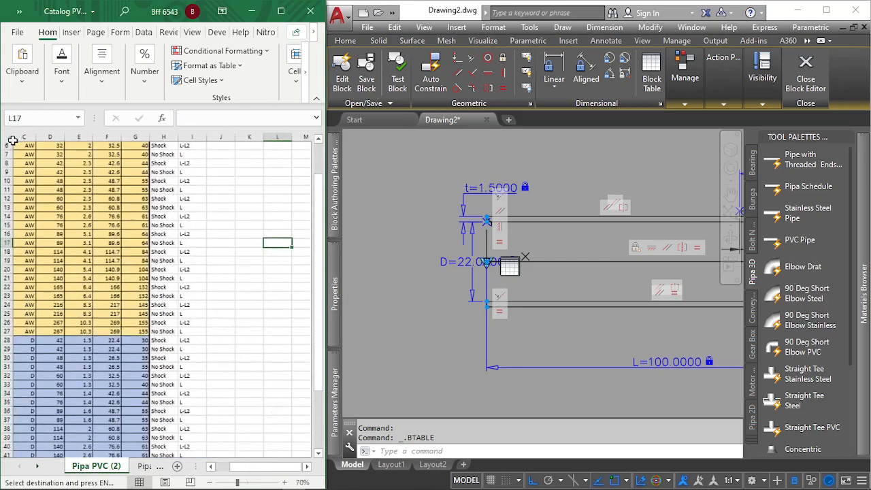
pyautogui.moveTo(237, 467); pyautogui.dragTo(214, 470)
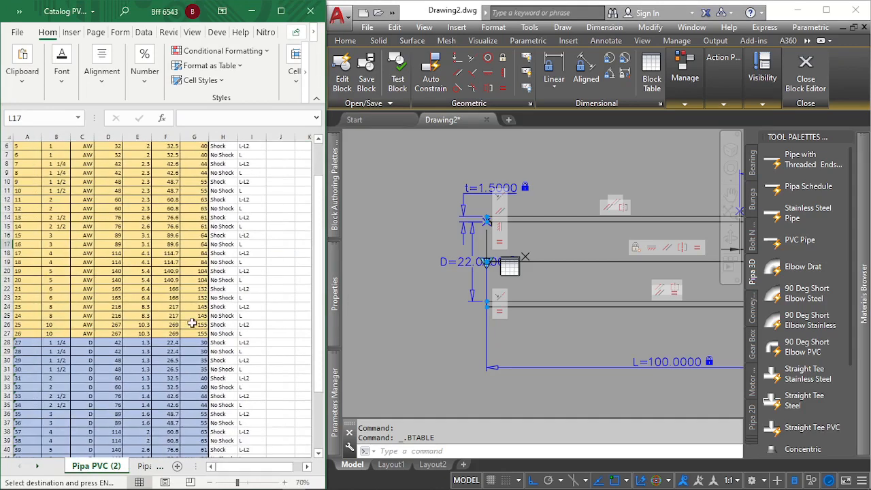
pyautogui.scroll(2, 192, 324)
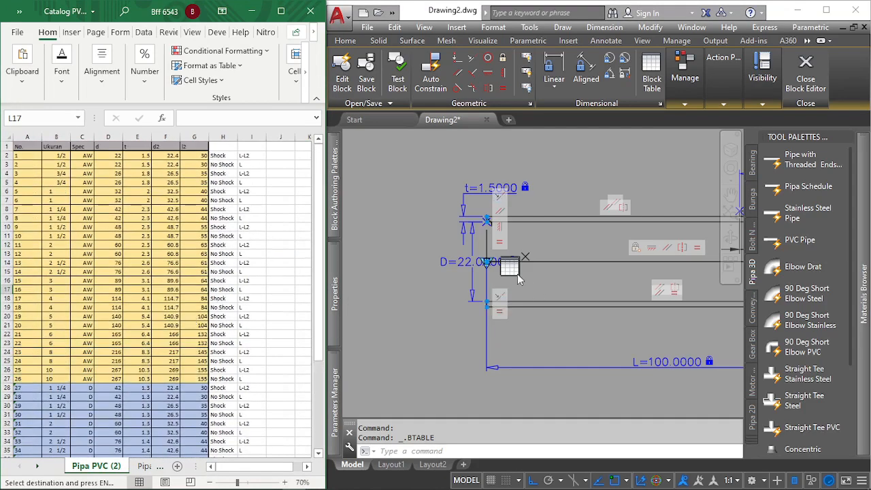
# Reopen the block properties table and clear the values of all its existing rows.
pyautogui.click(510, 267)
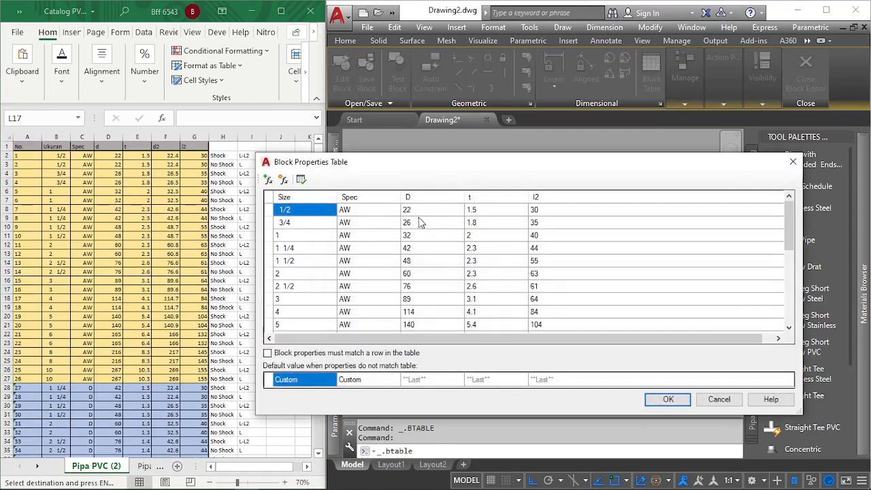
pyautogui.scroll(-10, 313, 216)
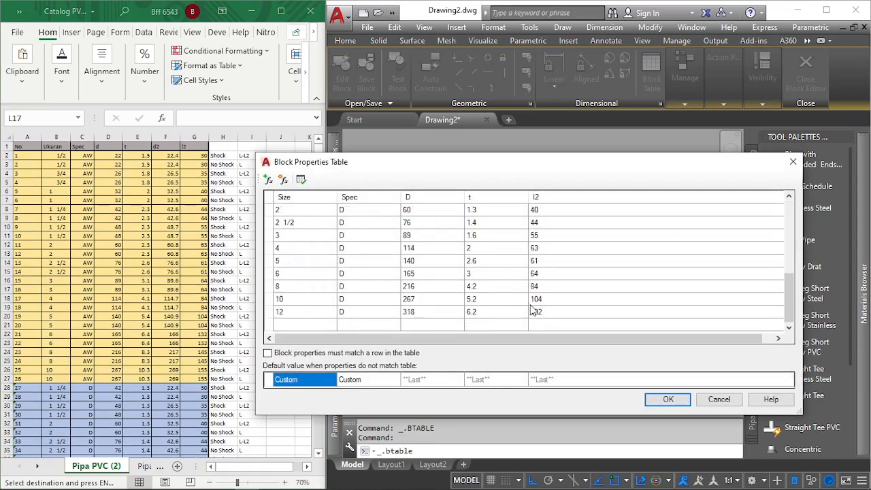
pyautogui.keyDown('shift'); pyautogui.click(541, 313); pyautogui.keyUp('shift')
pyautogui.press('Delete')
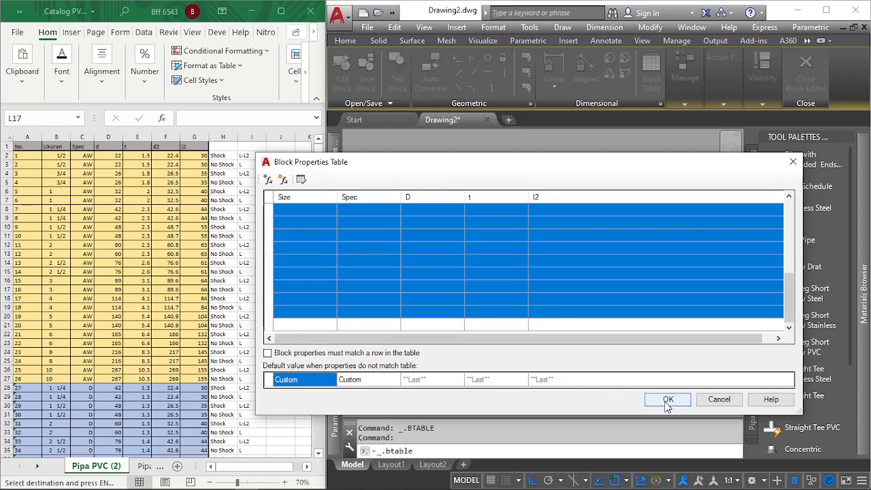
# Copy B2:E49 from the Pipa PVC (2) sheet into the Size, Spec, D and t columns, starting at the table's first Size cell.
pyautogui.click(50, 169)
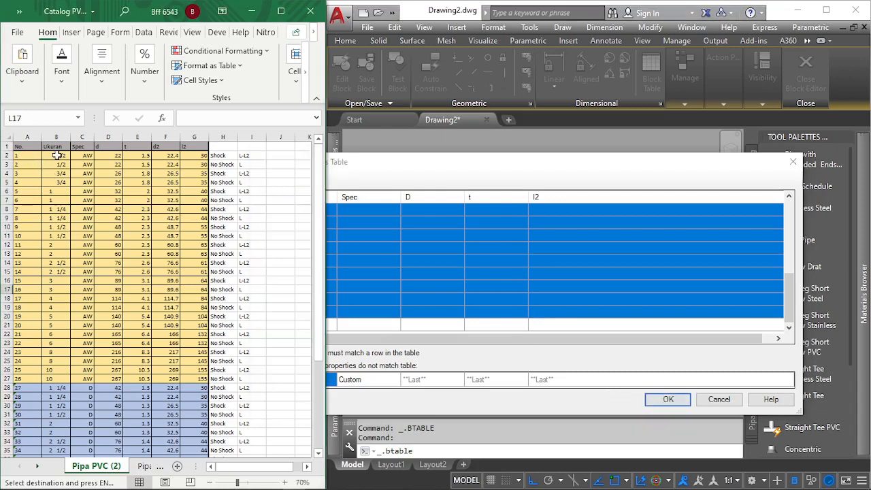
pyautogui.click(59, 156)
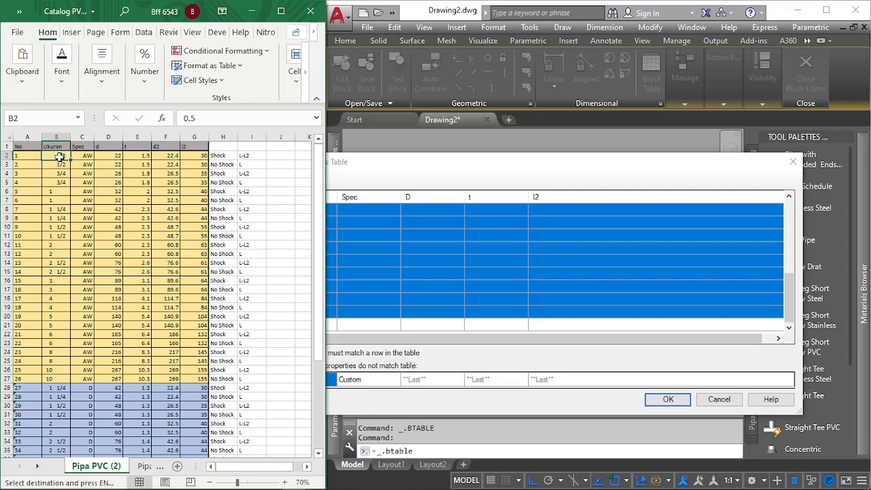
pyautogui.scroll(-4, 129, 218)
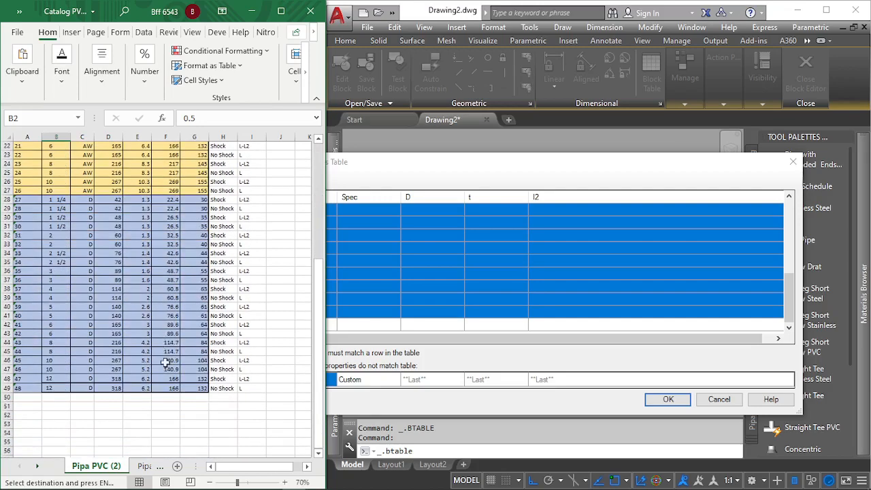
pyautogui.scroll(4, 175, 366)
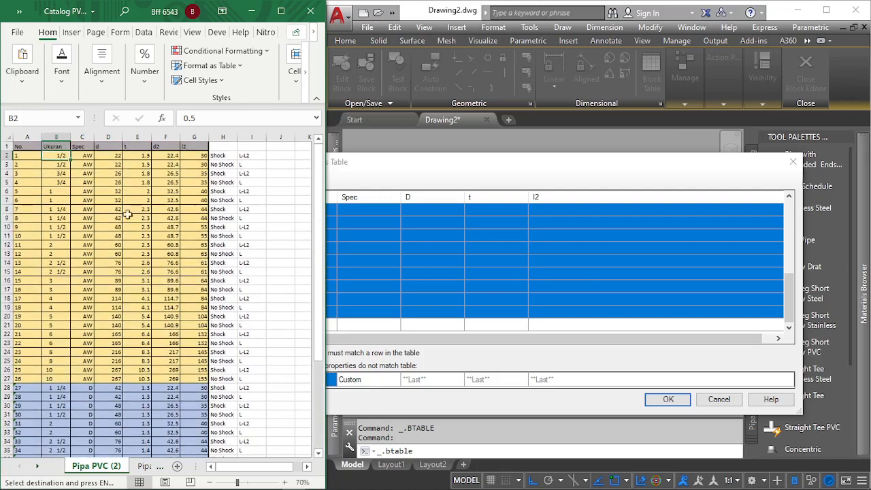
pyautogui.scroll(-5, 133, 259)
pyautogui.scroll(-2, 139, 324)
pyautogui.keyDown('shift'); pyautogui.click(141, 388); pyautogui.keyUp('shift')
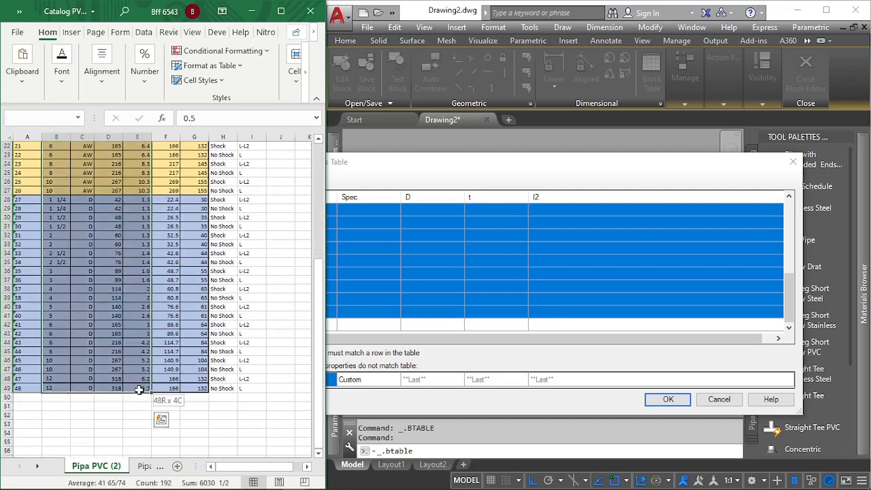
pyautogui.hotkey('ctrl', 'c')
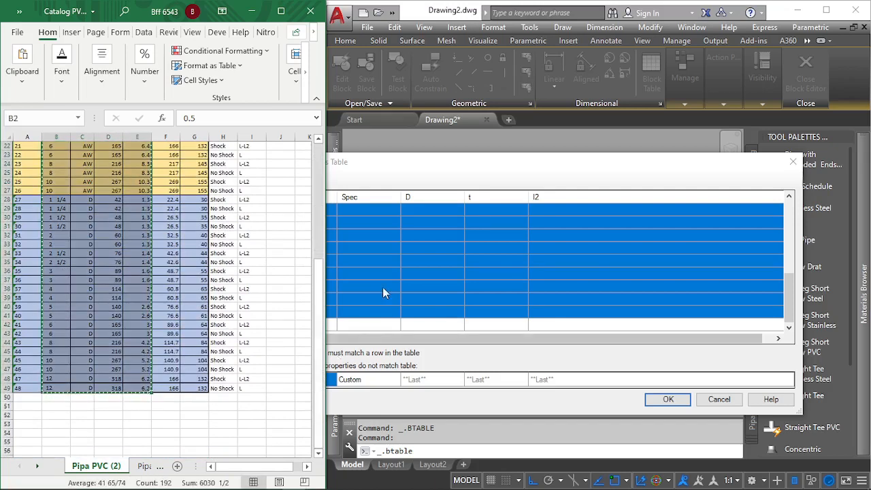
pyautogui.click(359, 211)
pyautogui.click(305, 211)
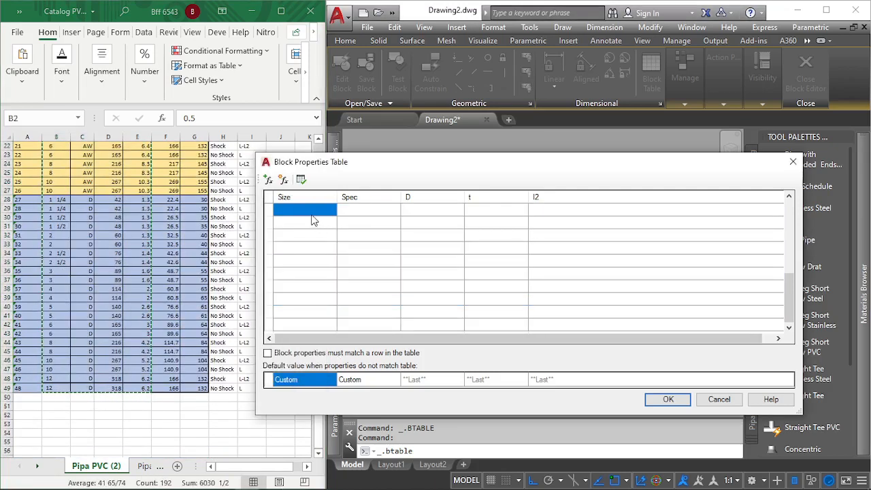
pyautogui.scroll(5, 312, 220)
pyautogui.click(282, 211)
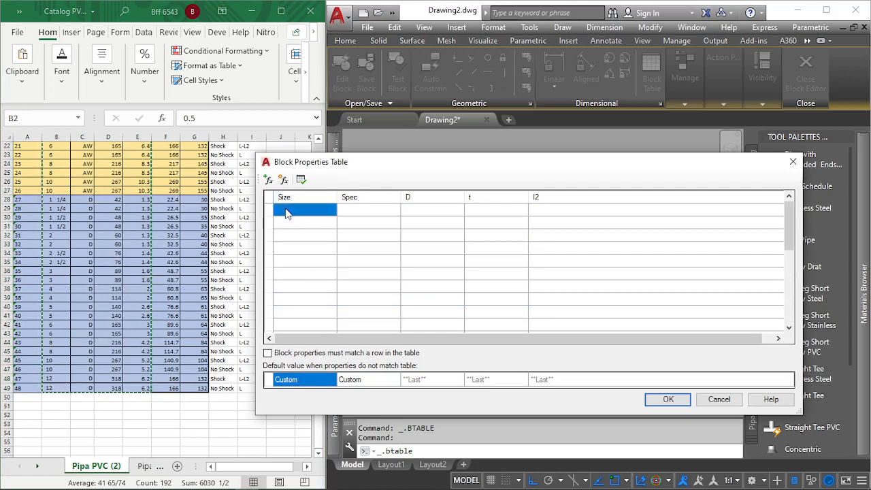
pyautogui.hotkey('ctrl', 'v')
pyautogui.scroll(-13, 384, 225)
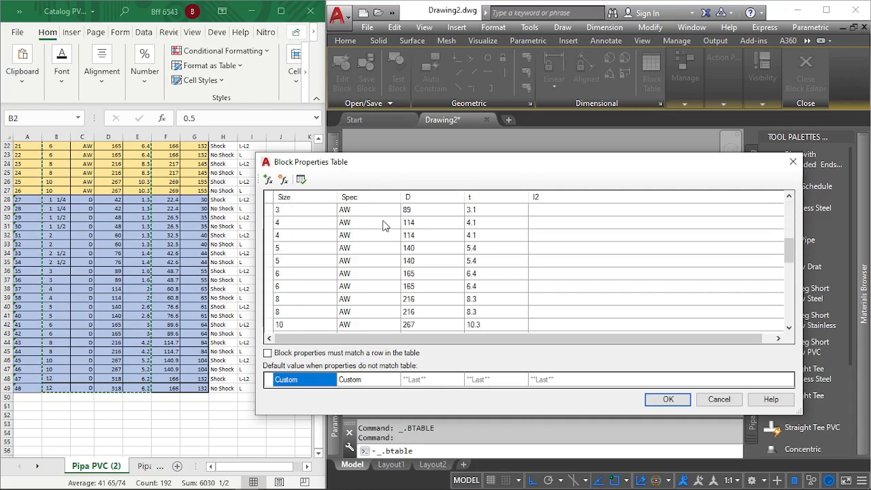
pyautogui.scroll(13, 385, 225)
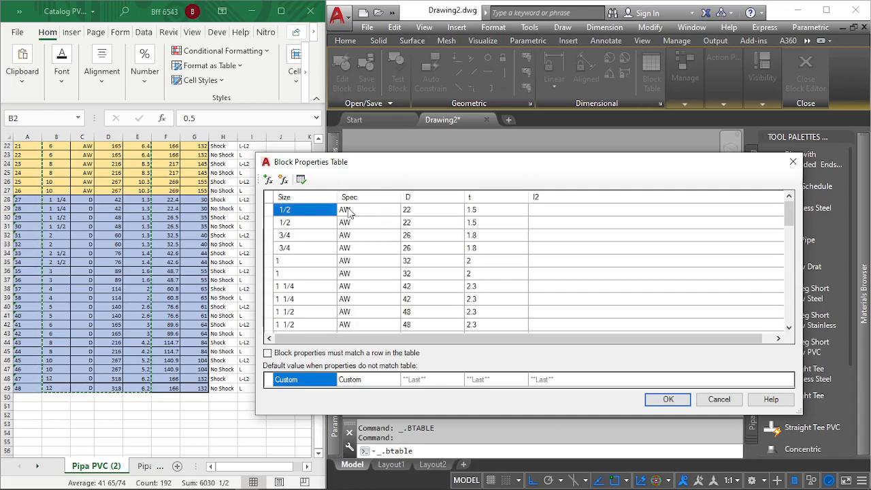
# Copy G2:G49 from the Pipa PVC (2) sheet into the l2 column, starting at its first cell.
pyautogui.click(203, 198)
pyautogui.scroll(7, 201, 186)
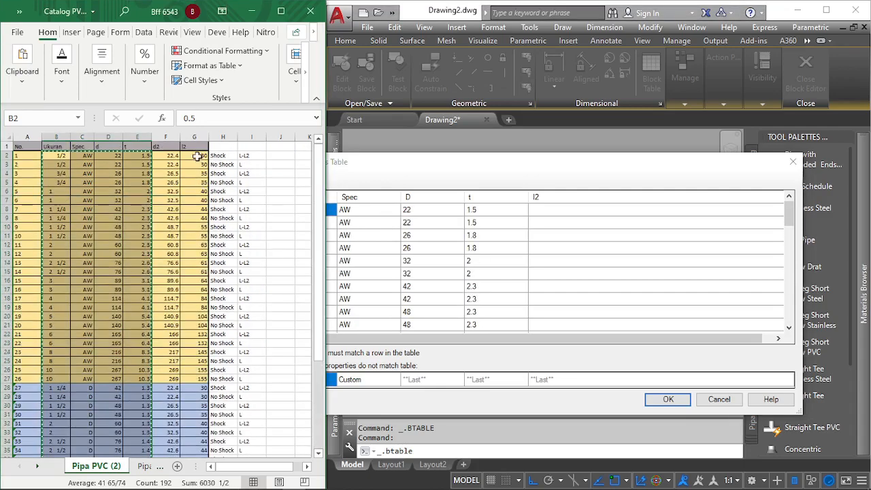
pyautogui.moveTo(197, 156); pyautogui.dragTo(201, 415)
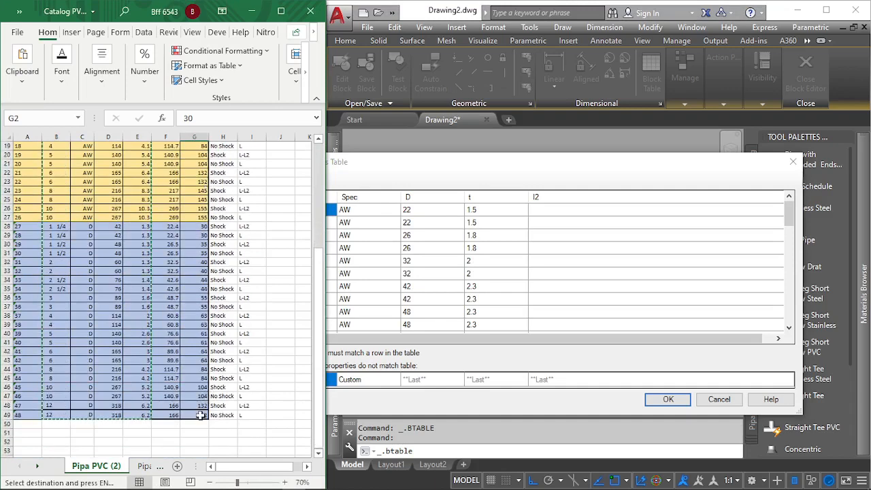
pyautogui.hotkey('ctrl', 'c')
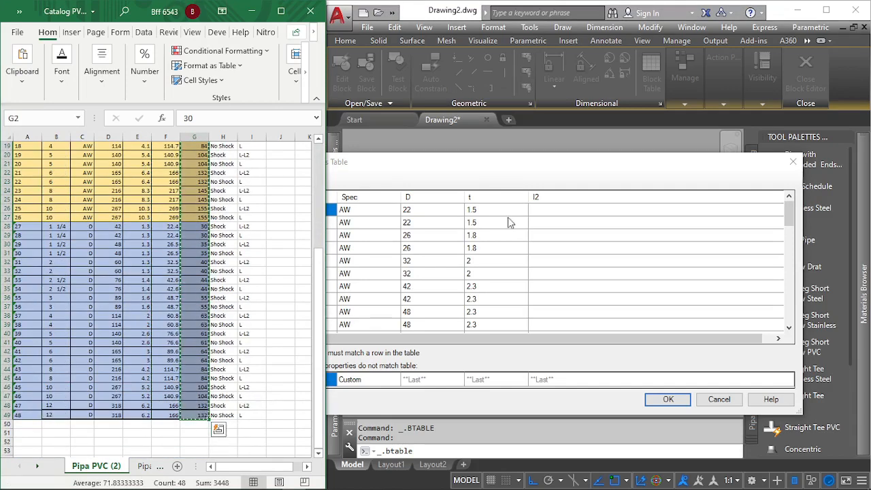
pyautogui.click(546, 212)
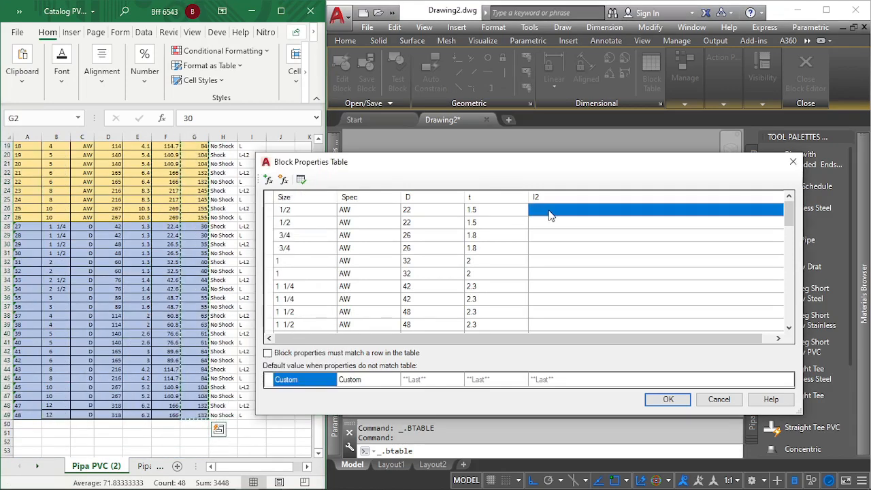
pyautogui.hotkey('ctrl', 'v')
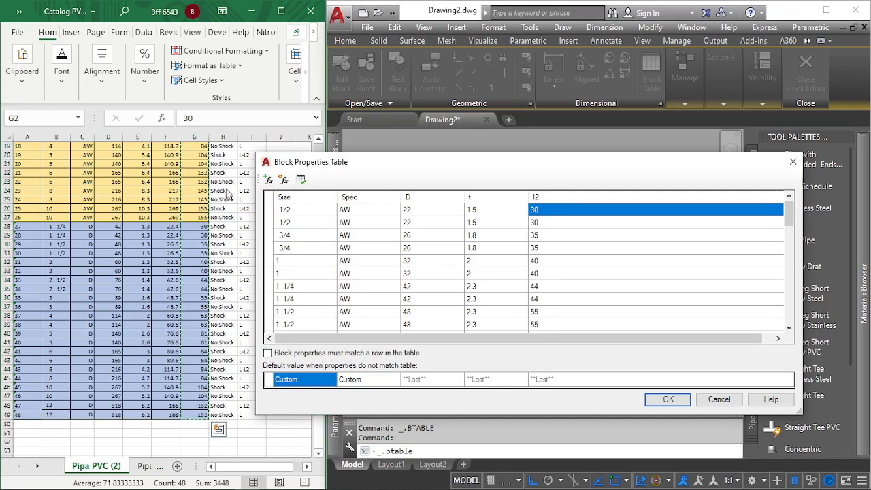
pyautogui.scroll(-12, 660, 275)
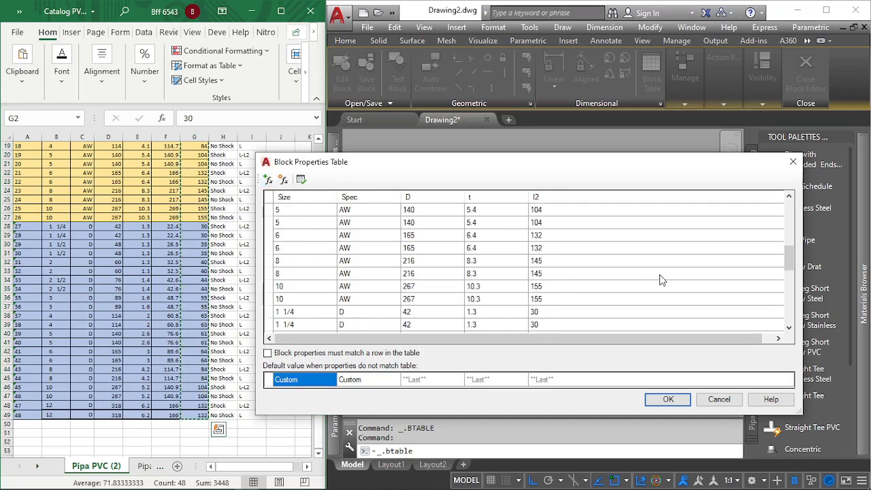
# Try to accept the block properties table, return to it and inspect its rows for errors.
pyautogui.click(670, 402)
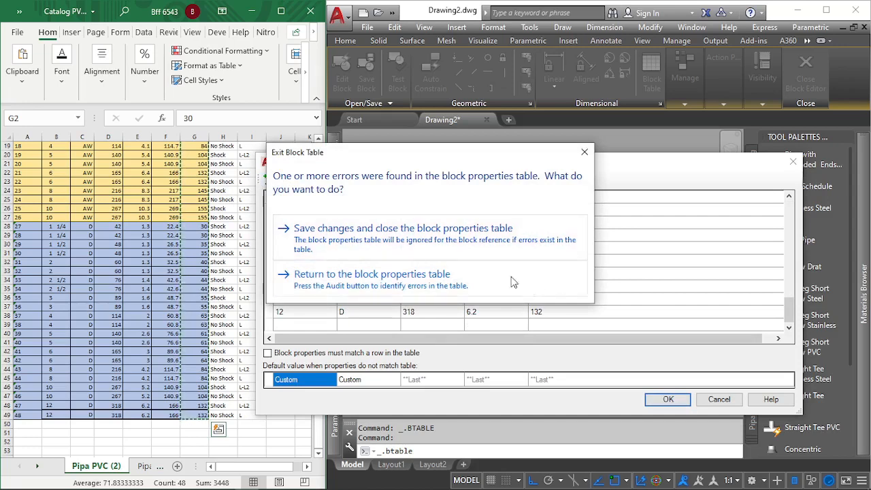
pyautogui.click(372, 290)
pyautogui.scroll(12, 585, 262)
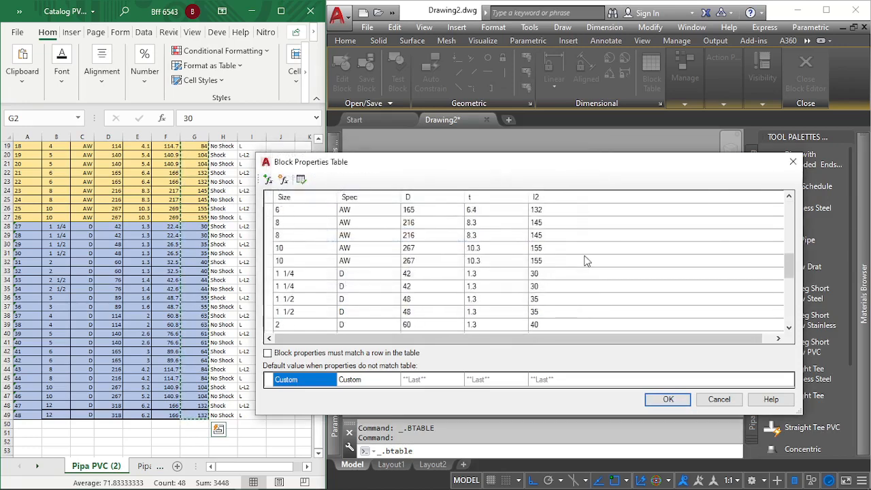
pyautogui.scroll(-7, 585, 259)
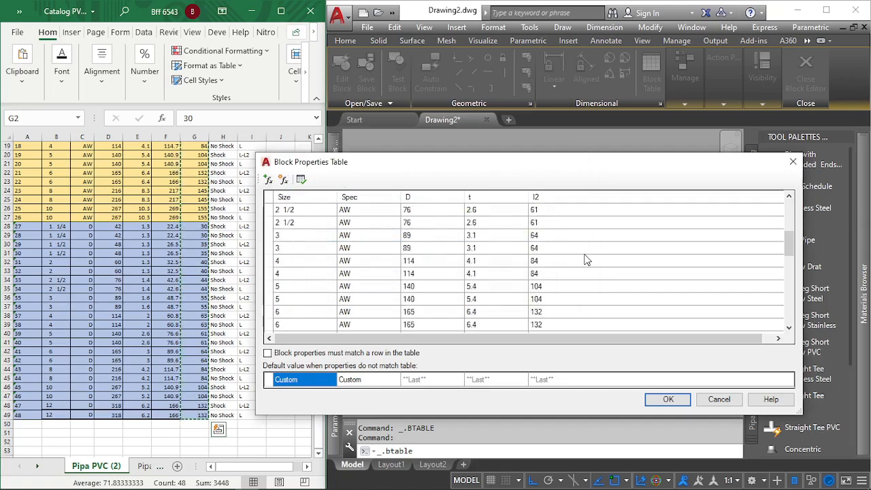
pyautogui.scroll(-6, 587, 260)
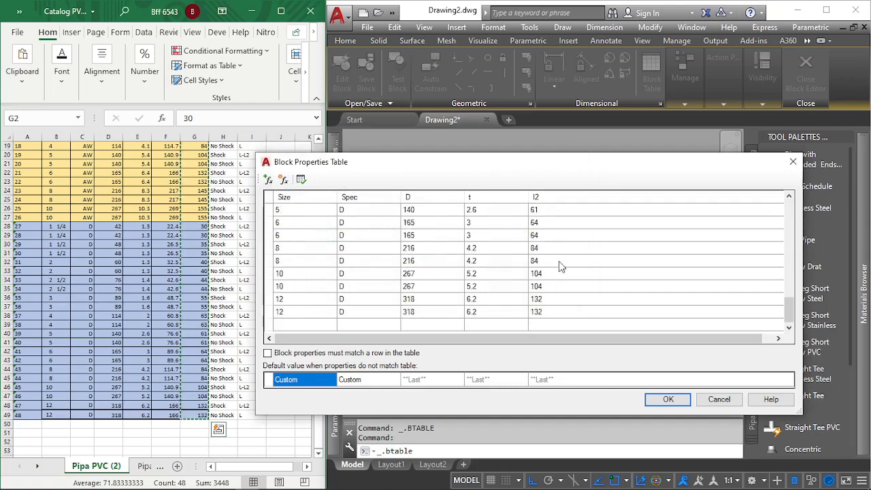
pyautogui.click(270, 325)
pyautogui.rightClick(271, 325)
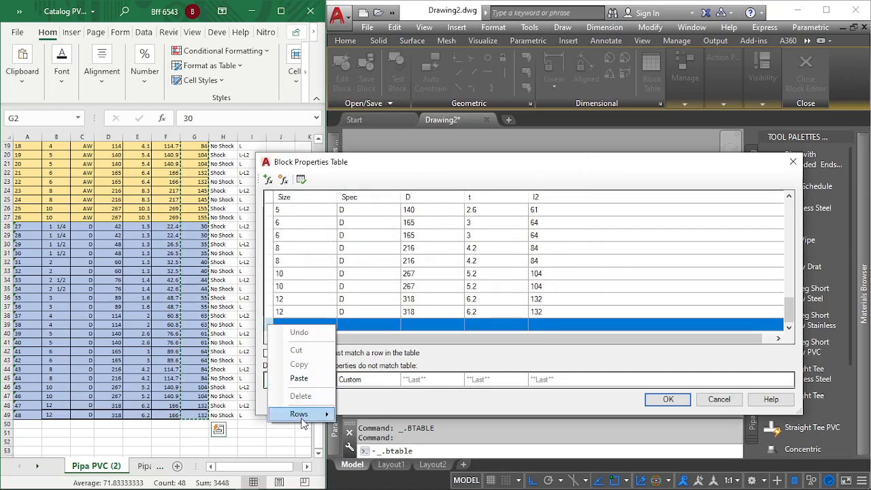
pyautogui.moveTo(303, 417)
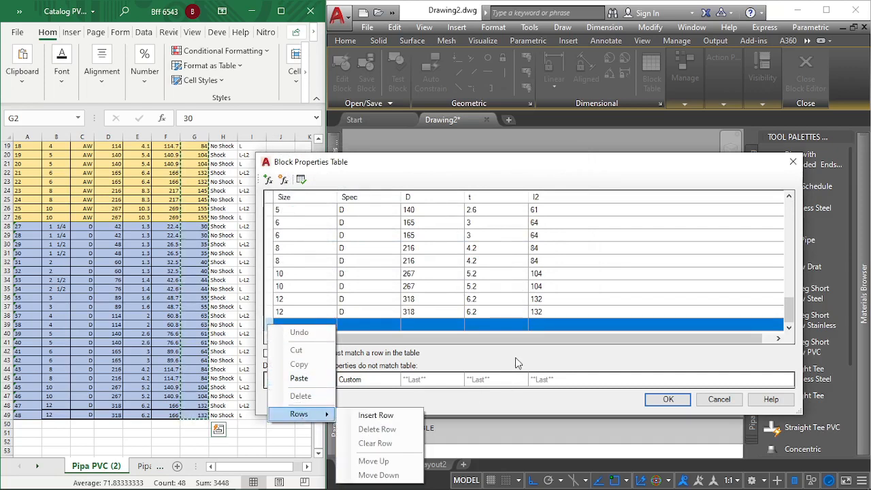
pyautogui.click(512, 327)
pyautogui.click(514, 325)
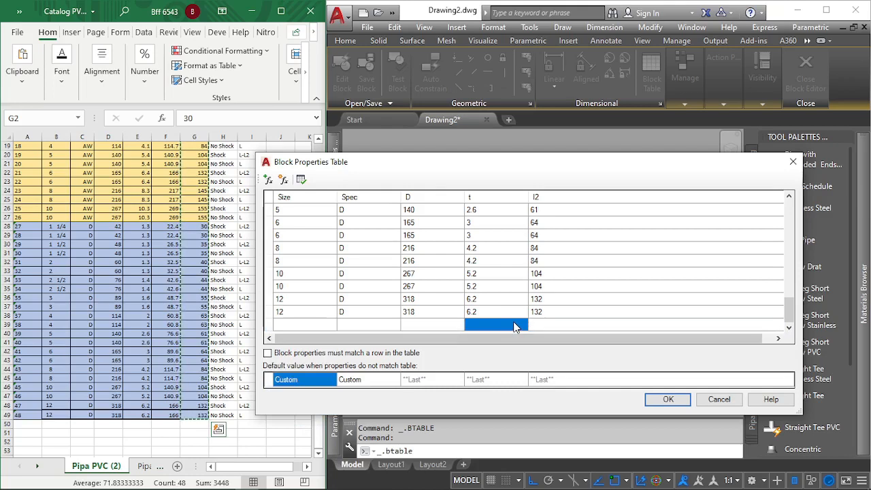
# Accept the block properties table and close it with its changes saved despite the errors.
pyautogui.click(668, 399)
pyautogui.click(307, 227)
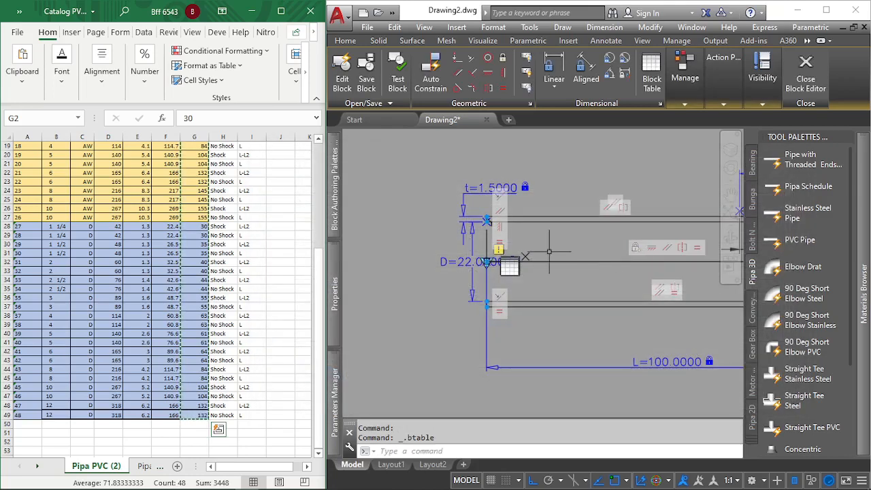
pyautogui.scroll(-3, 401, 279)
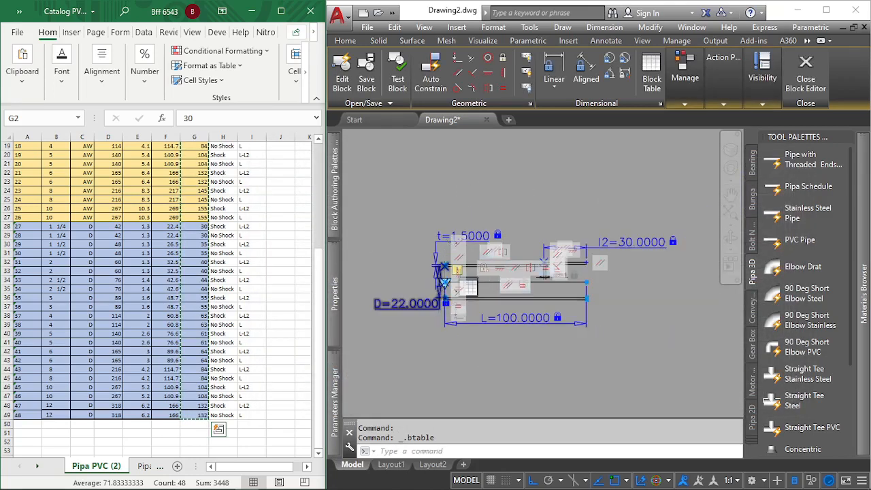
pyautogui.scroll(3, 439, 271)
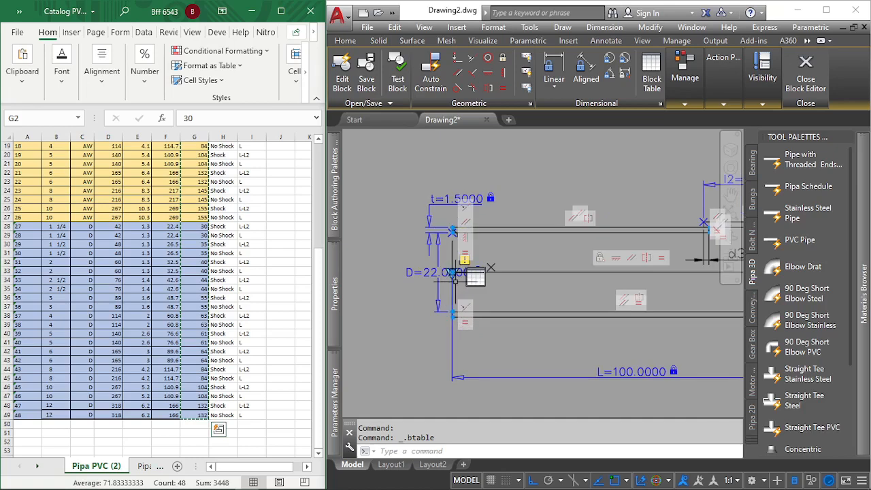
pyautogui.scroll(6, 231, 208)
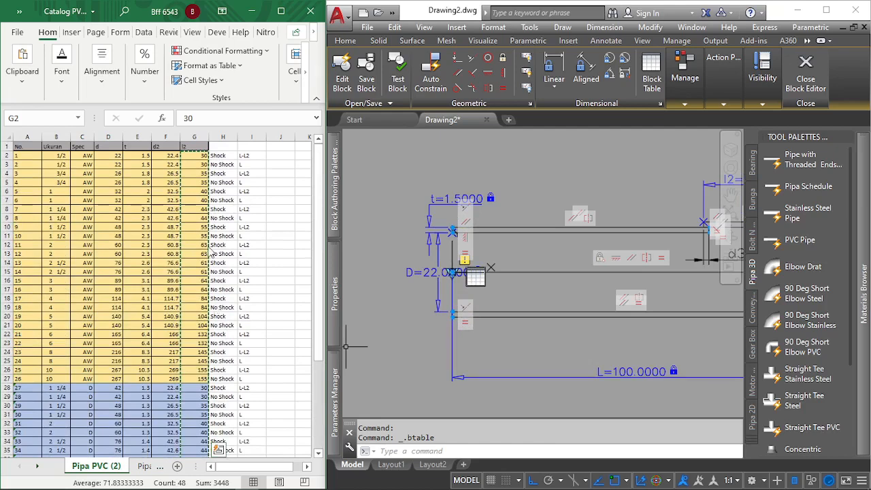
# Reopen the block properties table, review its Size, Spec, D, t and l2 rows, and save and close it again.
pyautogui.doubleClick(475, 276)
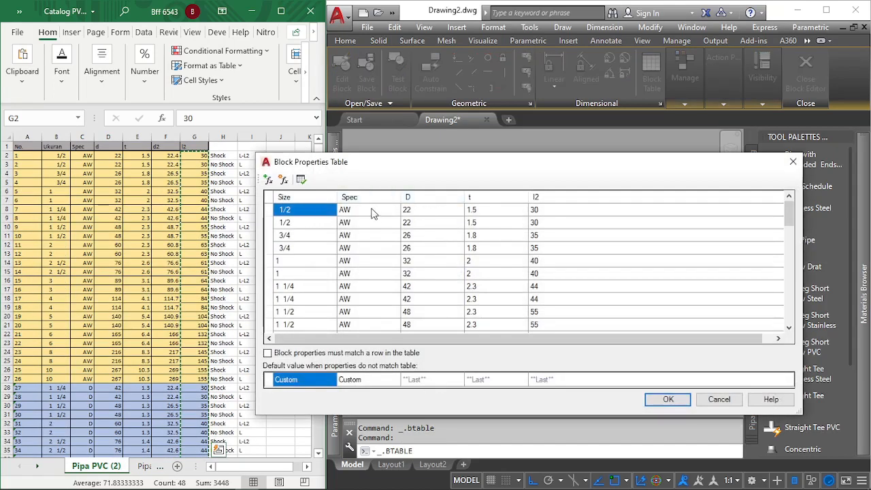
pyautogui.scroll(-1, 394, 212)
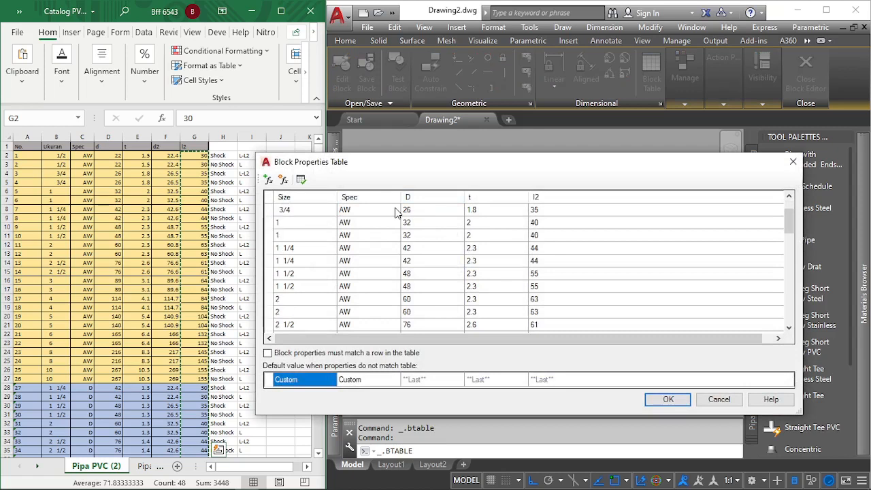
pyautogui.scroll(-4, 394, 213)
pyautogui.scroll(-2, 394, 213)
pyautogui.scroll(7, 394, 213)
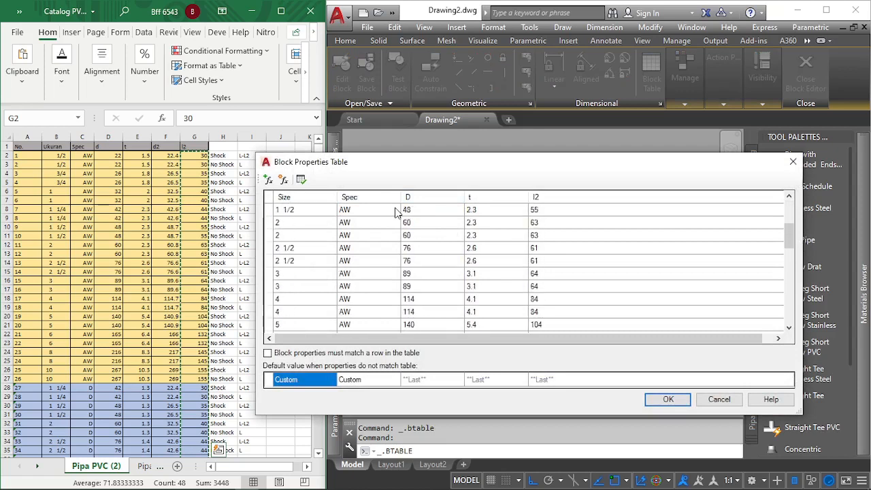
pyautogui.scroll(-3, 395, 213)
pyautogui.click(668, 399)
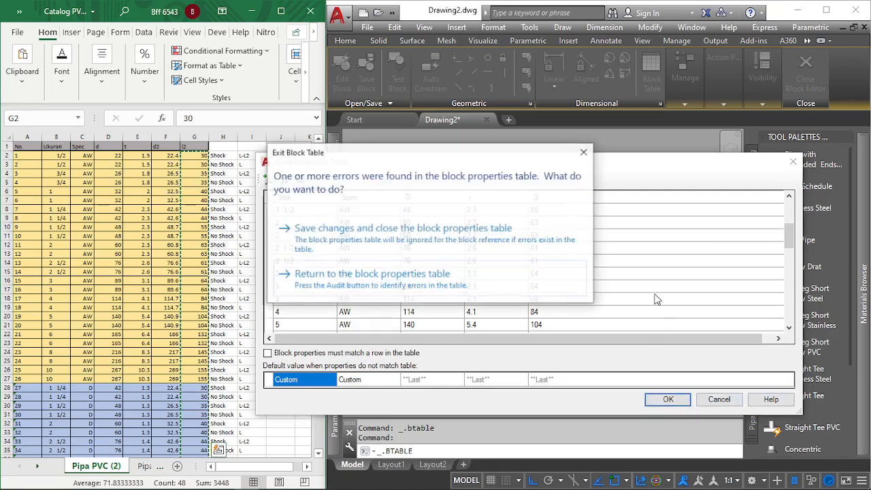
pyautogui.click(333, 235)
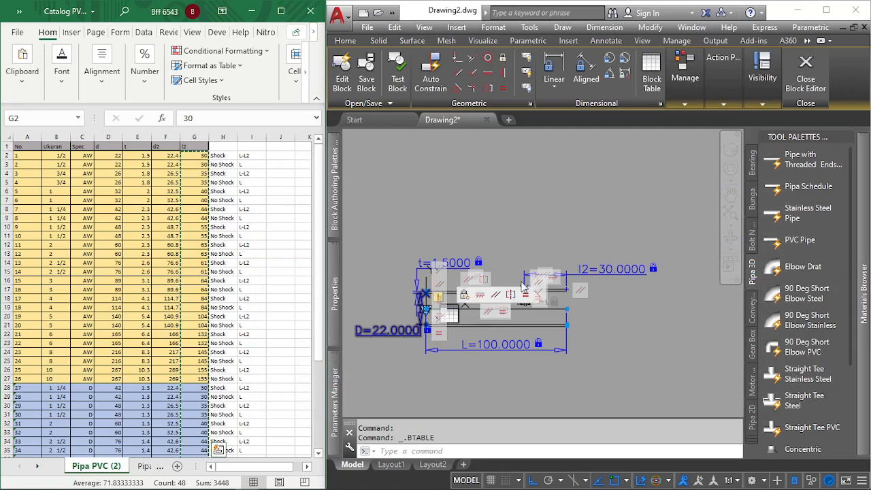
# Maximize the AutoCAD window and convert the d3=t dimension to construction geometry.
pyautogui.click(826, 11)
pyautogui.scroll(4, 347, 315)
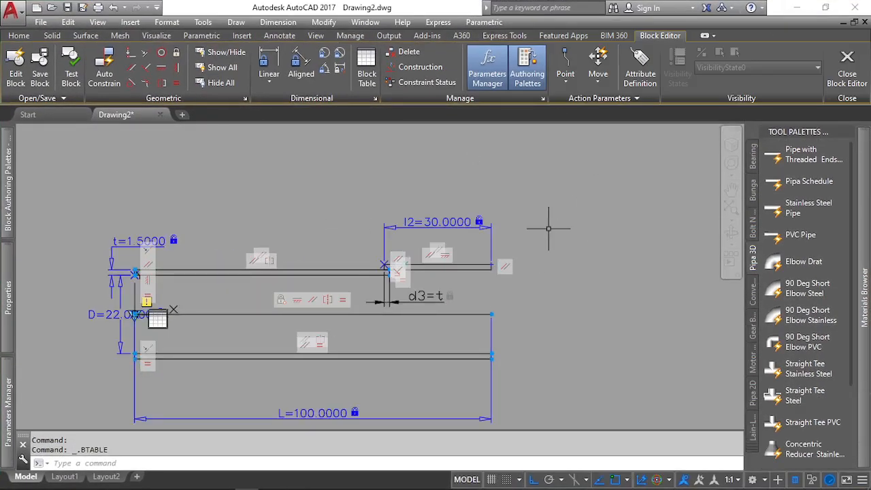
pyautogui.scroll(2, 402, 197)
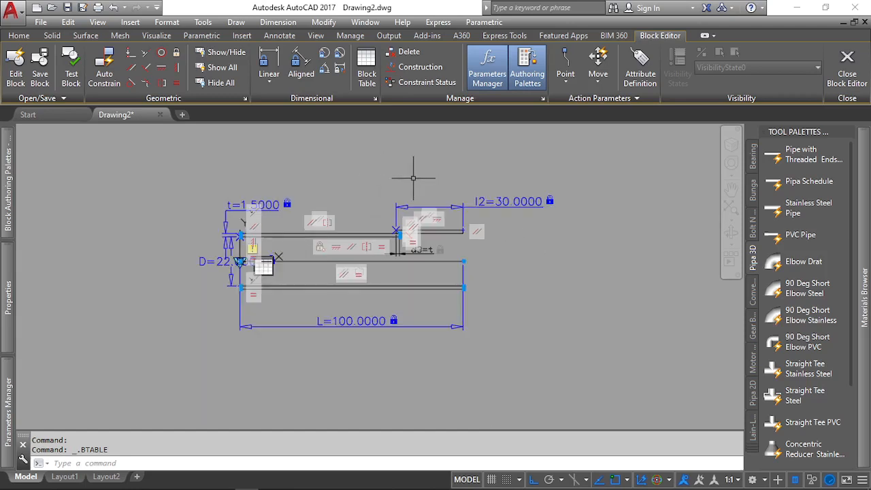
pyautogui.click(546, 290)
pyautogui.click(490, 262)
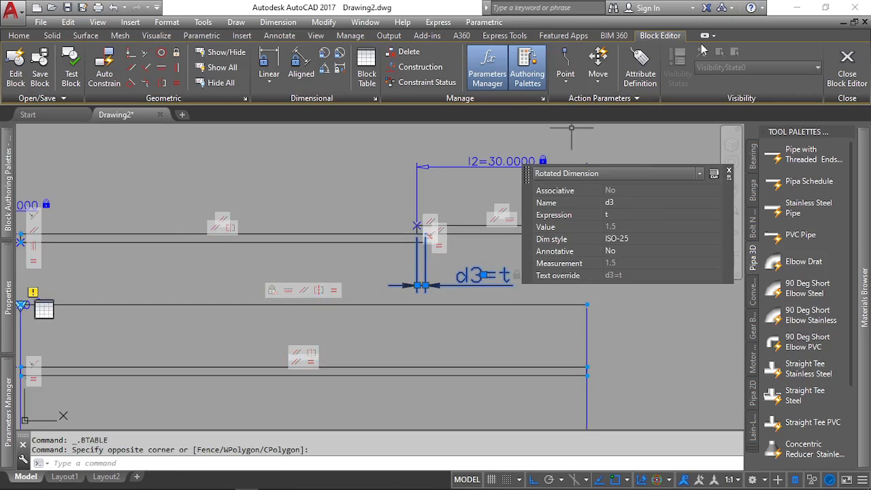
pyautogui.click(413, 67)
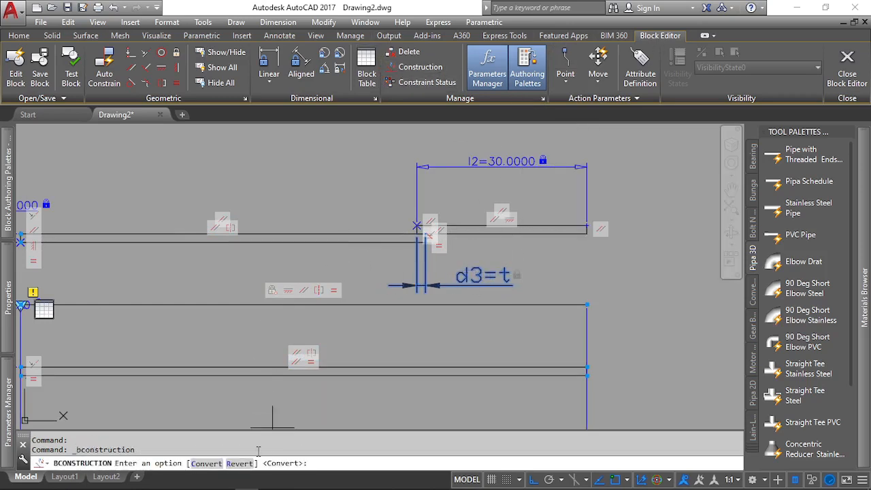
pyautogui.click(206, 463)
pyautogui.scroll(-5, 341, 224)
pyautogui.scroll(3, 262, 245)
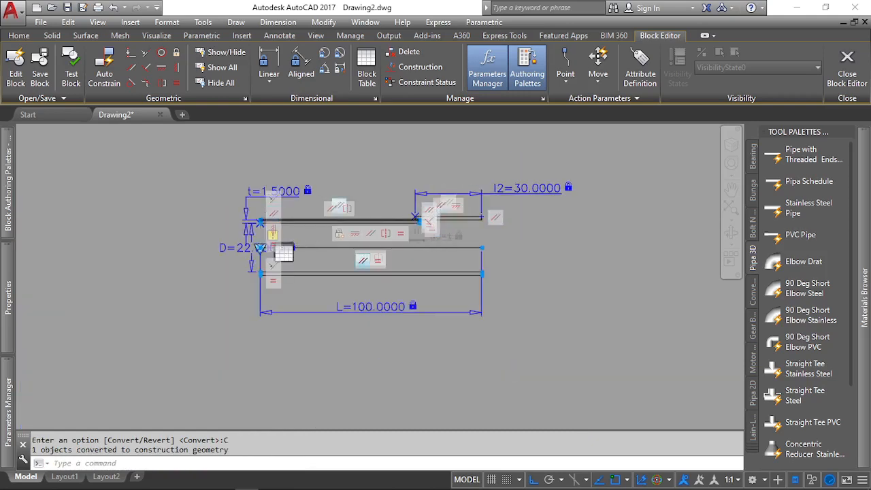
# Convert all the pipe sketch geometry in the block to construction geometry.
pyautogui.click(650, 402)
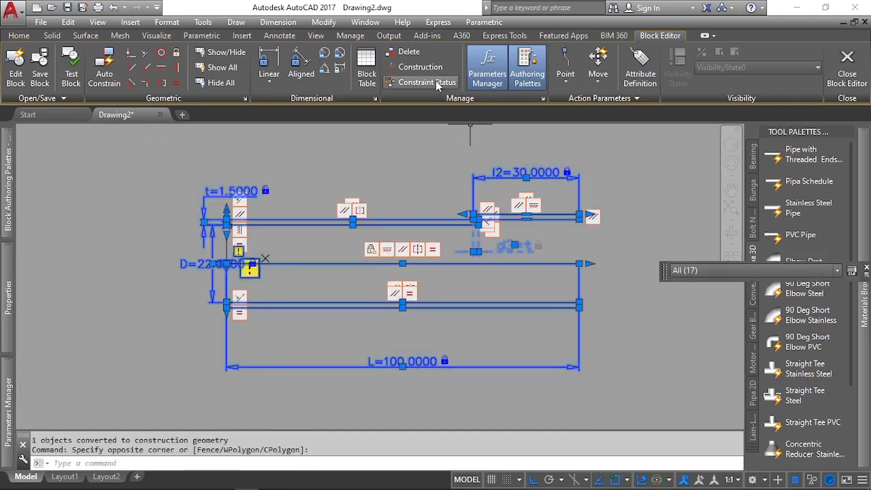
pyautogui.click(416, 67)
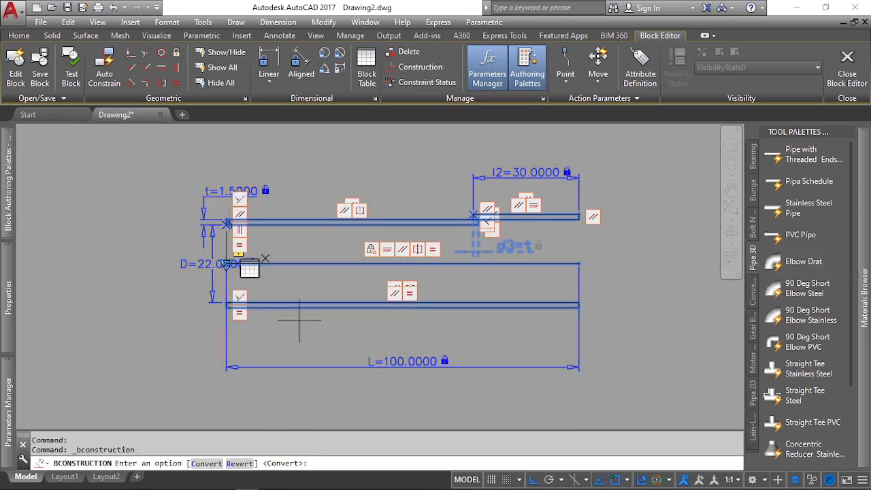
pyautogui.click(206, 463)
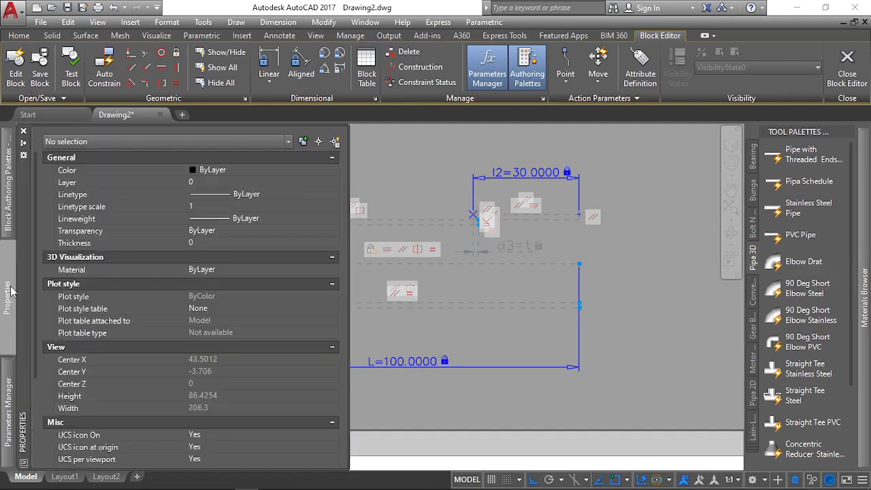
# Create a new layer named Pipa PVC.
pyautogui.moveTo(9, 228)
pyautogui.moveTo(3, 410)
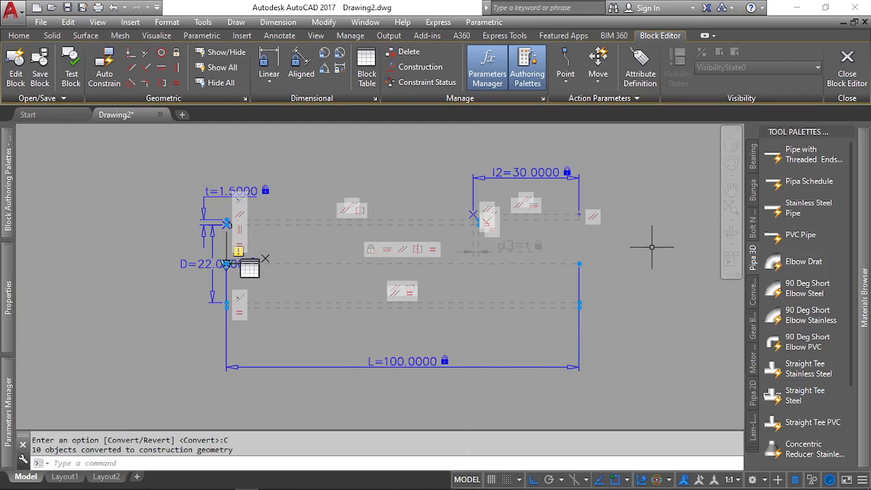
pyautogui.write('Layer')
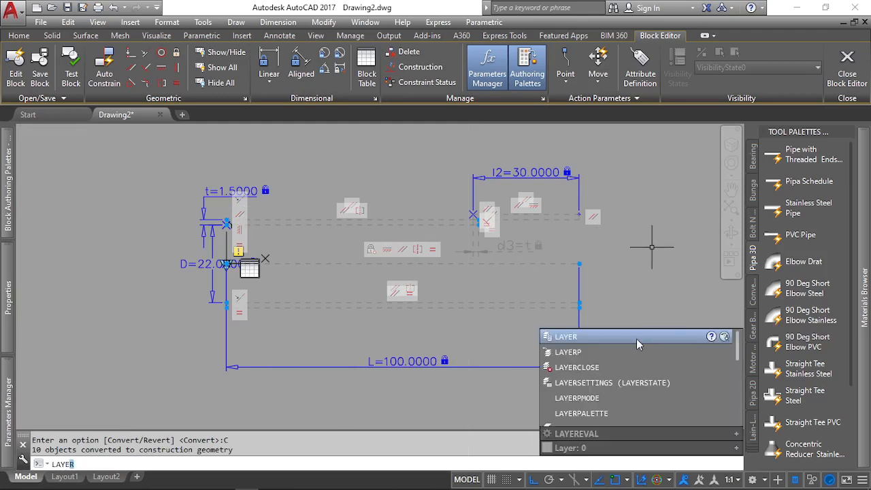
pyautogui.click(636, 338)
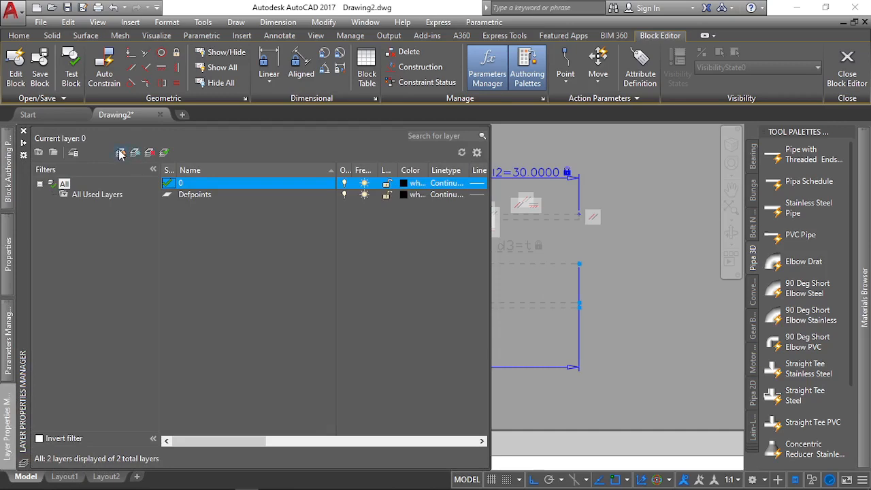
pyautogui.click(120, 153)
pyautogui.write('Pipa')
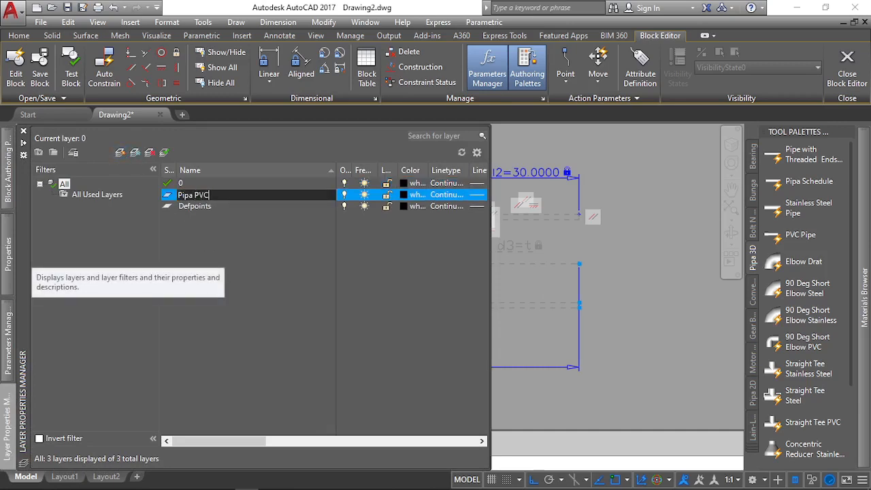
pyautogui.write(' PVC')
pyautogui.press('Return')
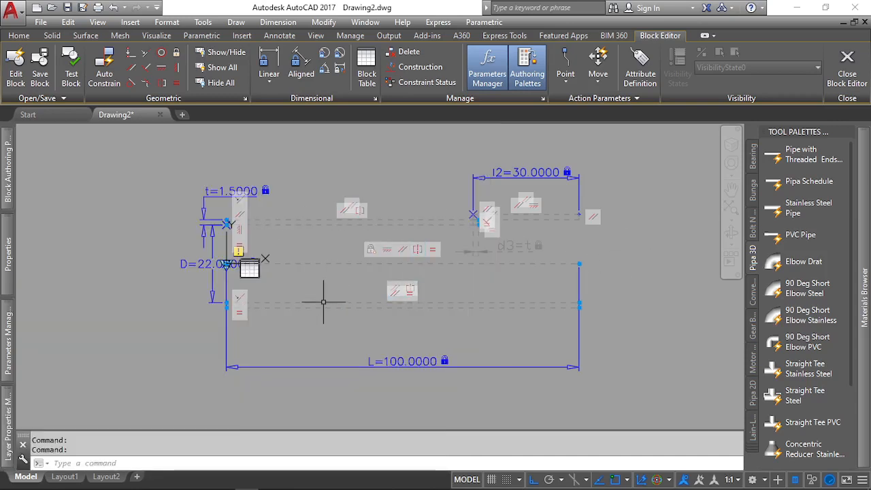
# Set the block editor's visual style to Conceptual.
pyautogui.click(338, 289)
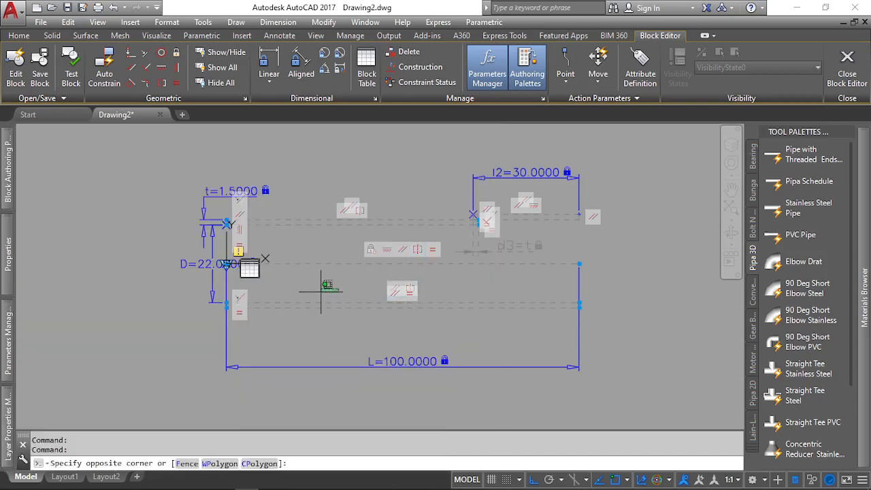
pyautogui.click(631, 333)
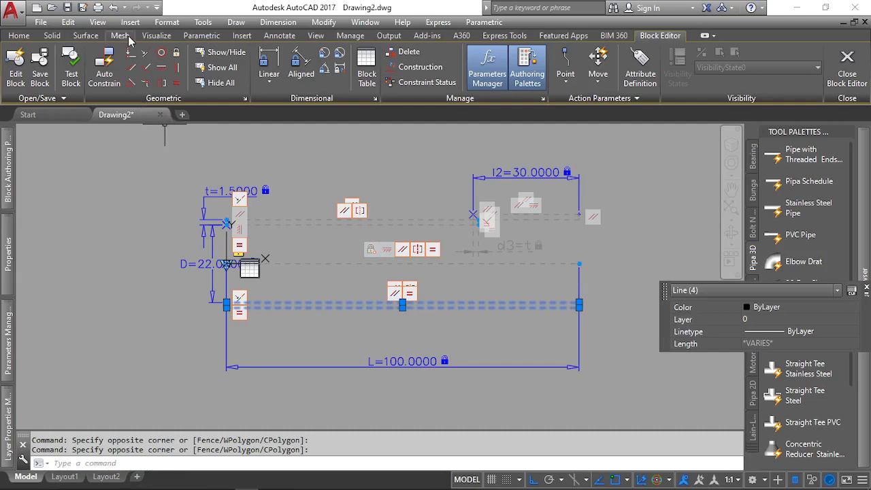
pyautogui.click(154, 35)
pyautogui.click(203, 82)
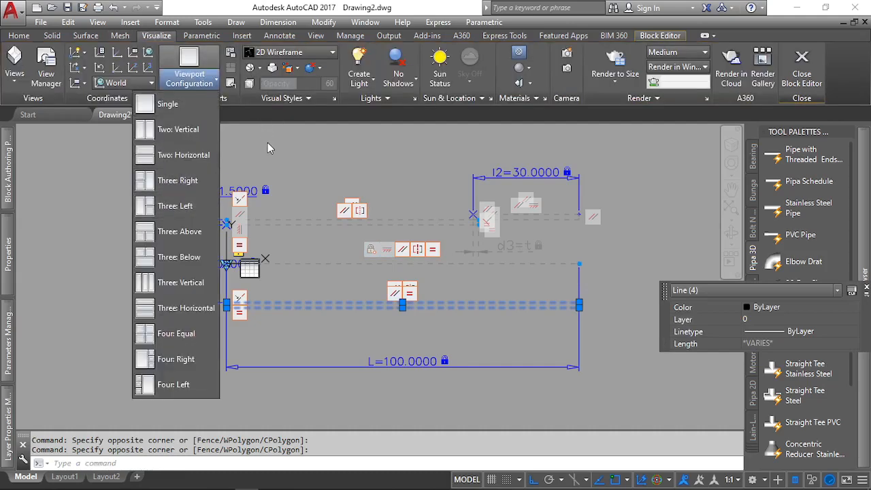
pyautogui.click(296, 54)
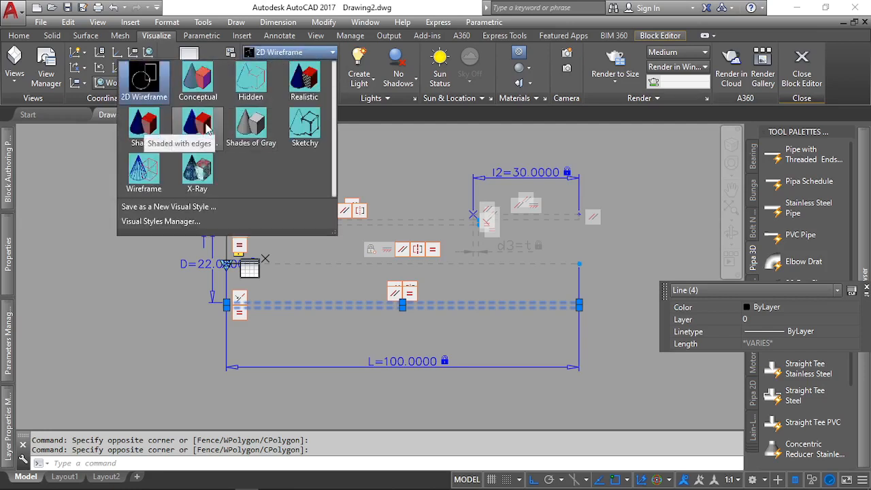
pyautogui.click(194, 90)
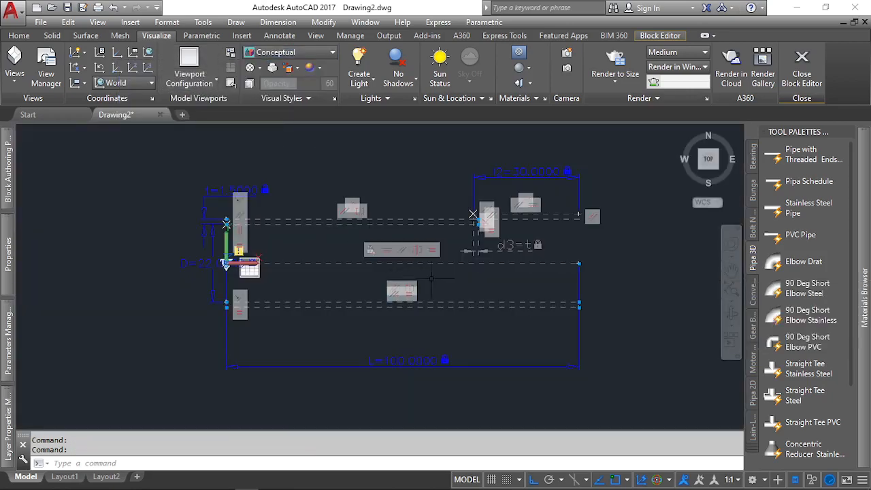
# Try to revolve the four profile lines of the lower pipe wall 360° about the pipe's centre line as a surface.
pyautogui.moveTo(331, 249)
pyautogui.keyDown('shift'); pyautogui.mouseDown(button='middle')
pyautogui.moveTo(494, 229)
pyautogui.moveTo(399, 272)
pyautogui.mouseUp(button='middle'); pyautogui.keyUp('shift')
pyautogui.scroll(3, 269, 328)
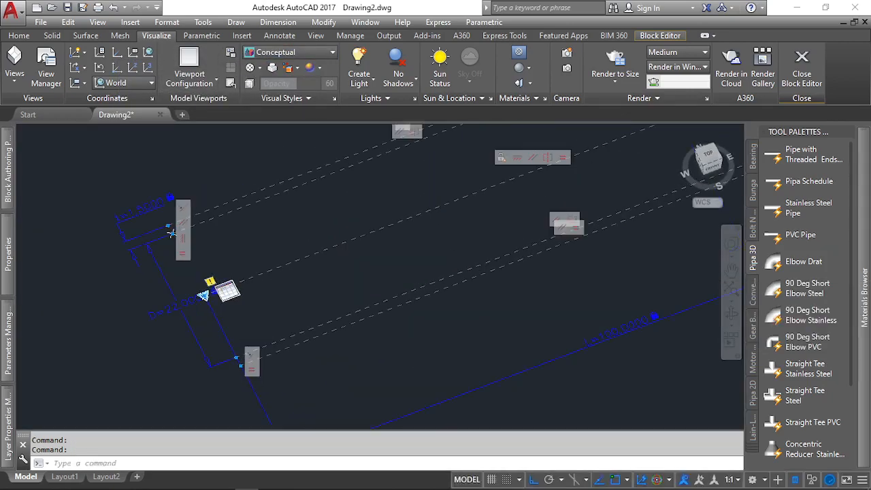
pyautogui.press('Escape')
pyautogui.click(212, 336)
pyautogui.click(314, 385)
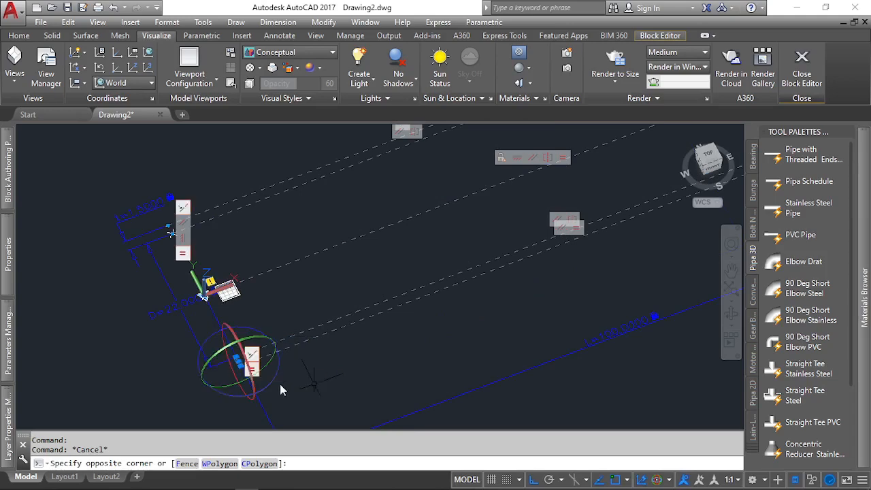
pyautogui.scroll(-5, 281, 382)
pyautogui.scroll(-2, 178, 295)
pyautogui.moveTo(235, 297); pyautogui.dragTo(186, 260, button='middle')
pyautogui.scroll(5, 157, 271)
pyautogui.scroll(3, 202, 276)
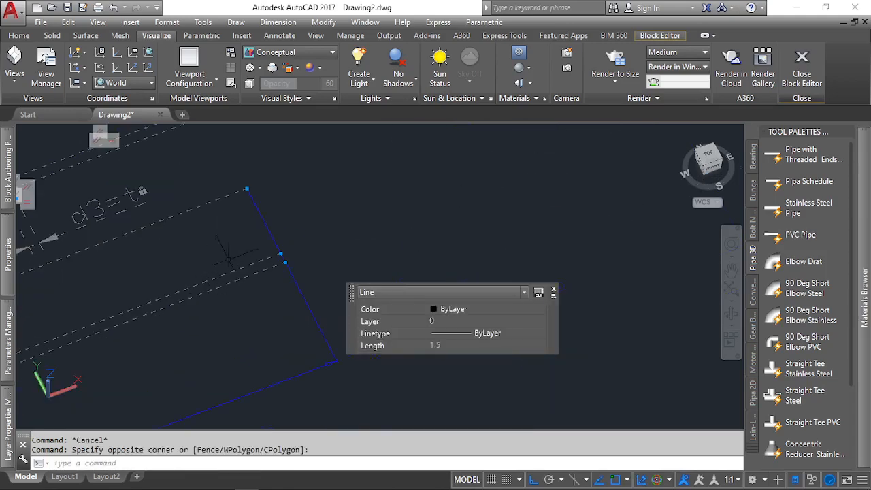
pyautogui.click(237, 245)
pyautogui.click(305, 284)
pyautogui.click(260, 304)
pyautogui.click(215, 270)
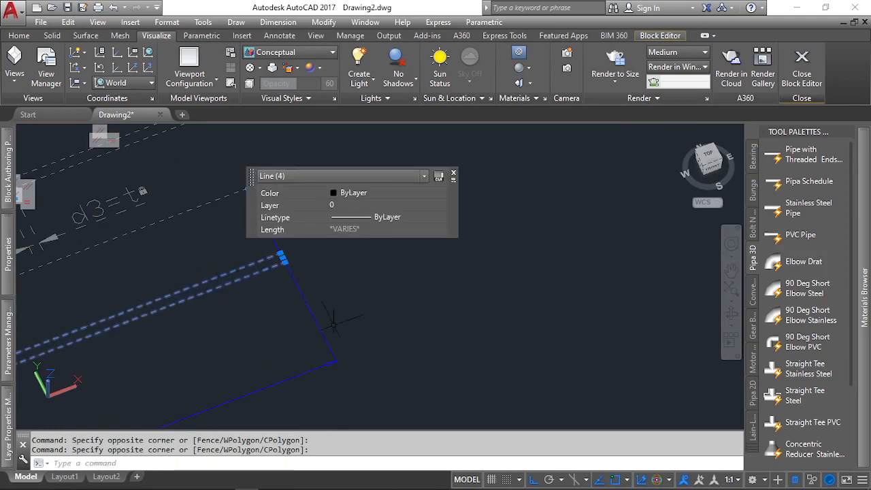
pyautogui.scroll(-2, 480, 294)
pyautogui.click(85, 36)
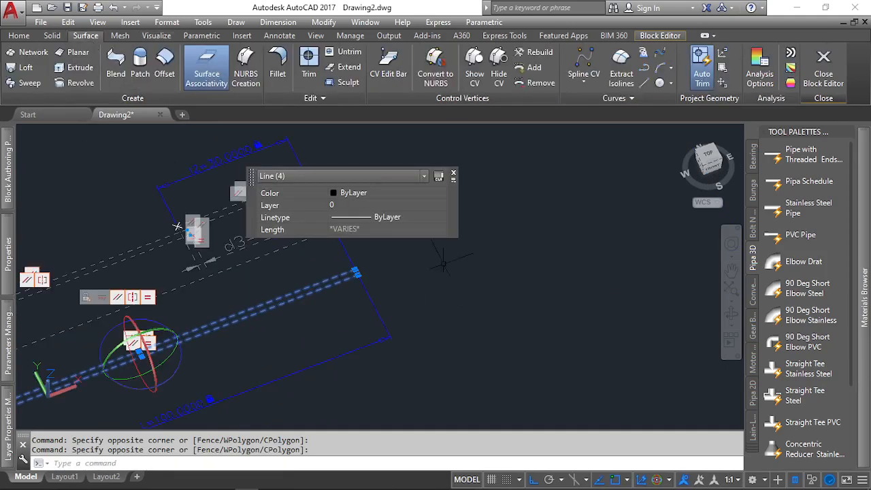
pyautogui.scroll(-4, 541, 250)
pyautogui.scroll(3, 475, 273)
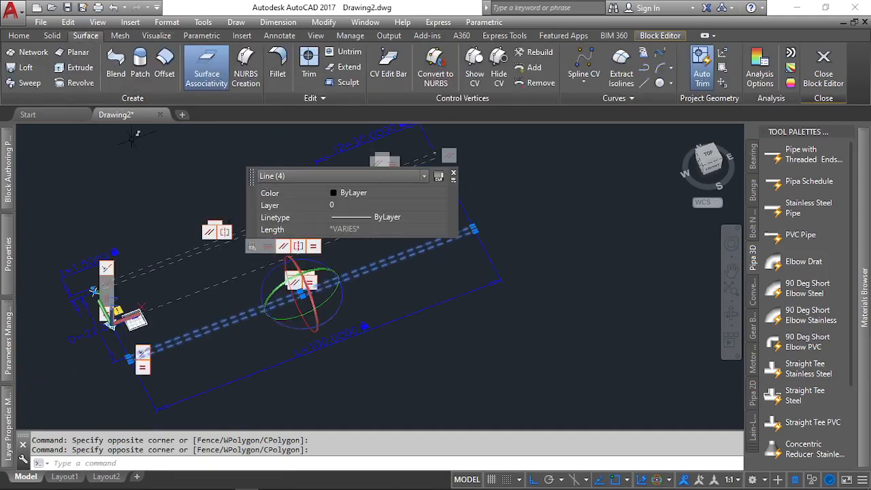
pyautogui.click(67, 84)
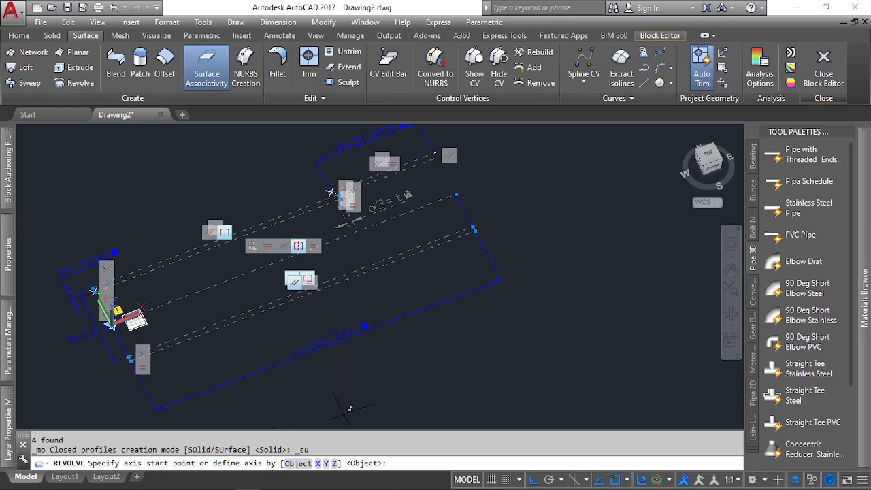
pyautogui.click(297, 463)
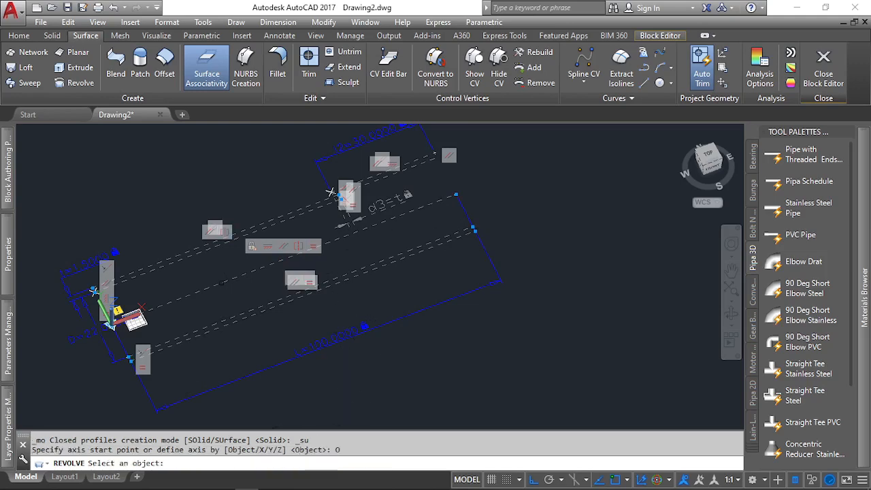
pyautogui.click(289, 271)
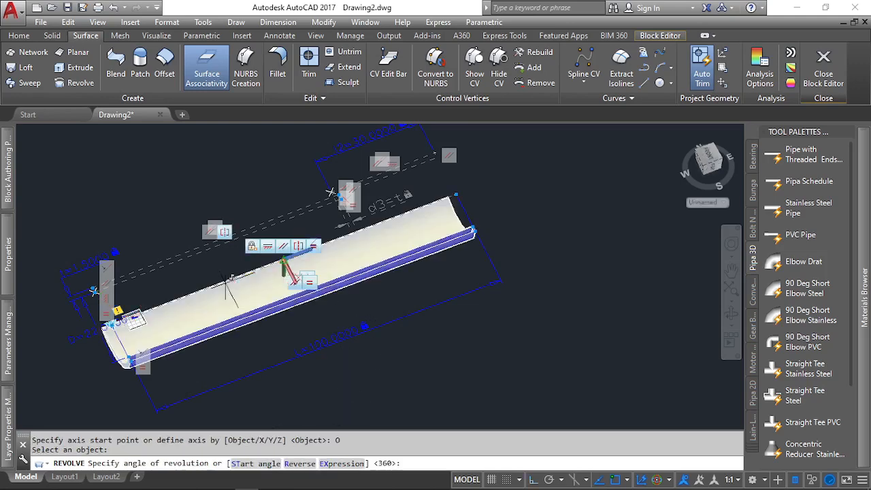
pyautogui.press('Return')
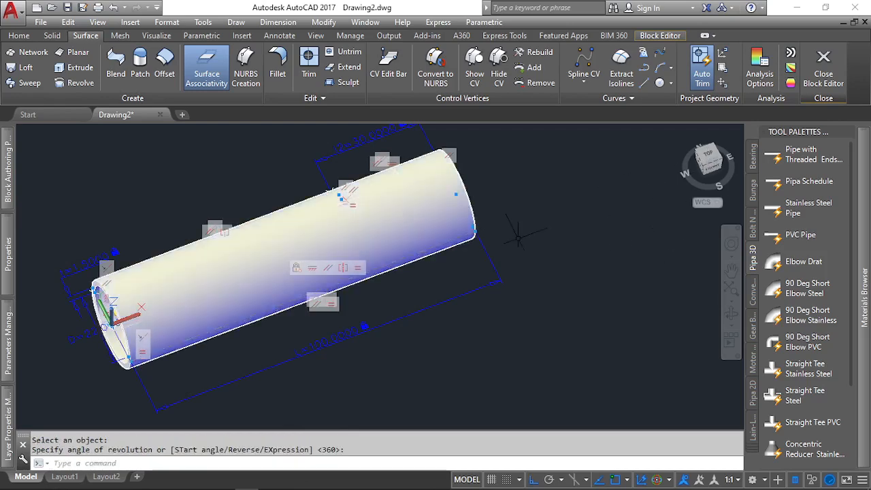
pyautogui.hotkey('ctrl', 'z')
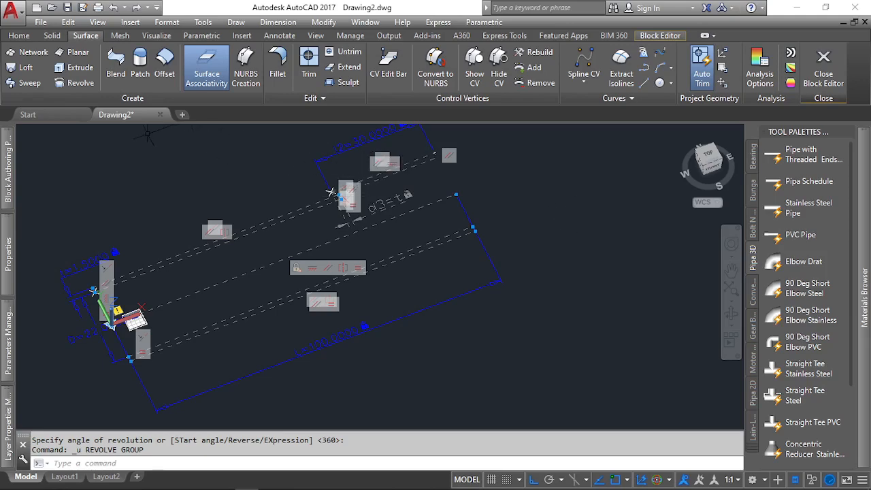
# Revert the two long upper pipe wall lines from construction to regular geometry.
pyautogui.click(824, 65)
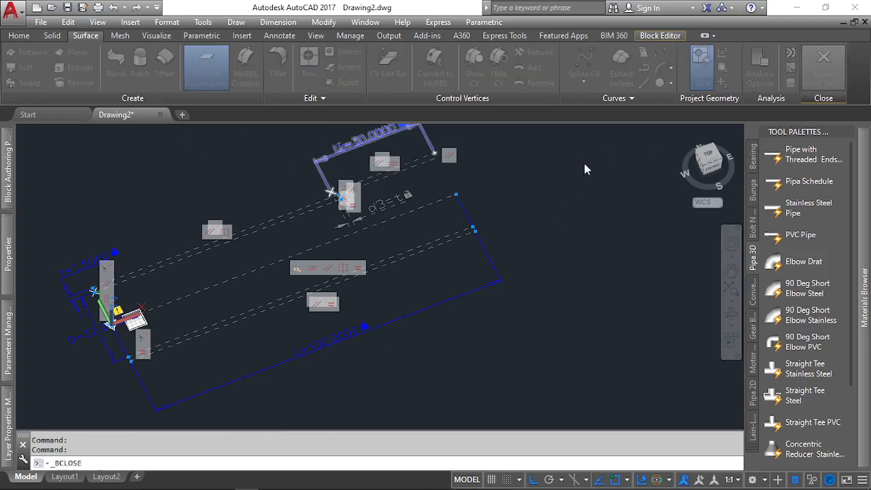
pyautogui.click(523, 313)
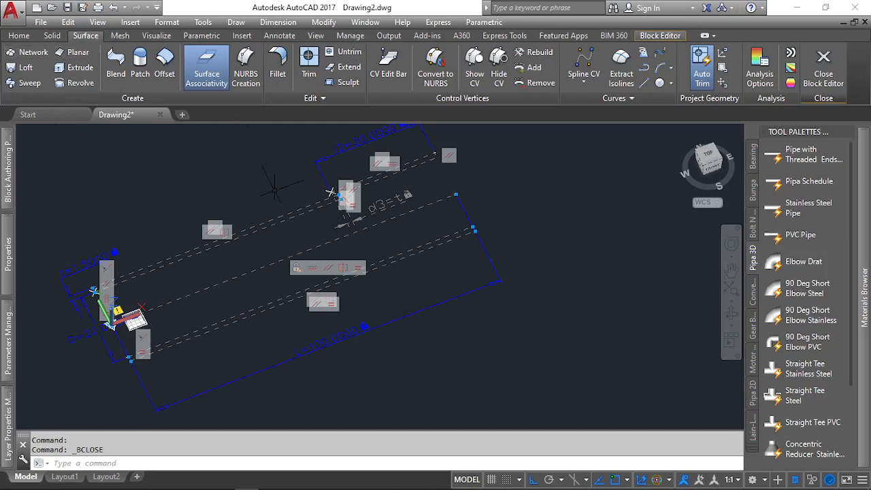
pyautogui.click(331, 193)
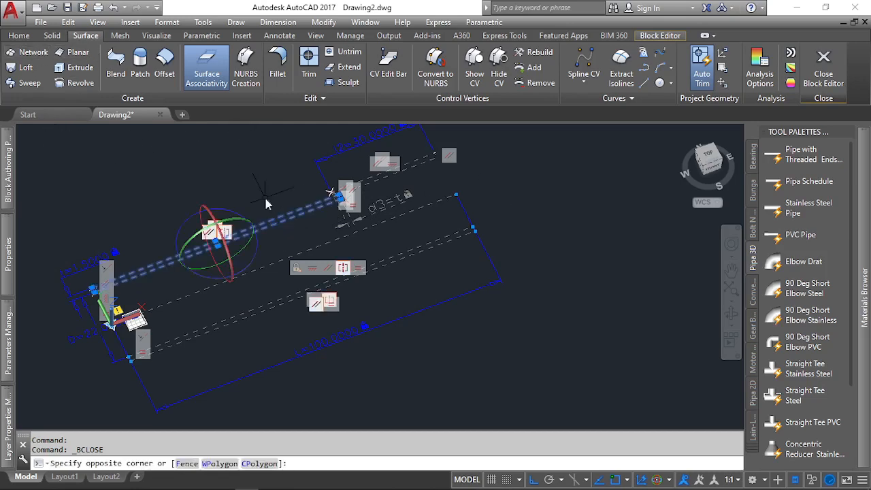
pyautogui.click(657, 36)
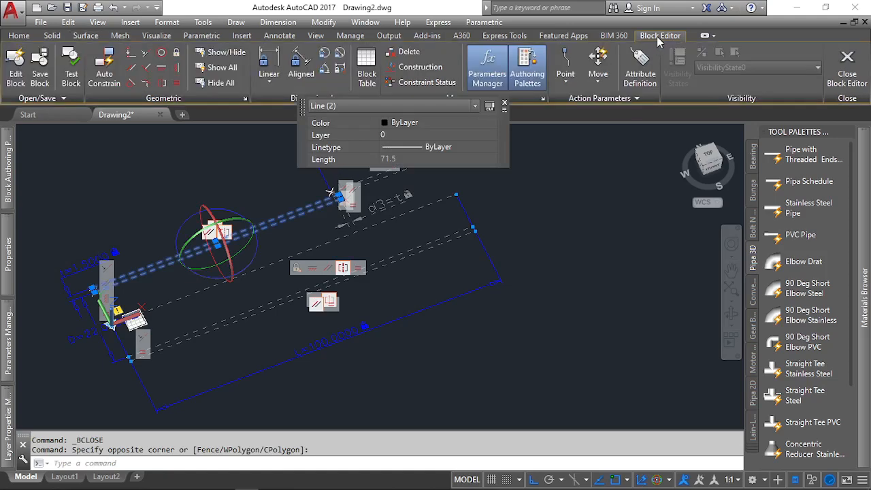
pyautogui.click(417, 67)
pyautogui.click(240, 463)
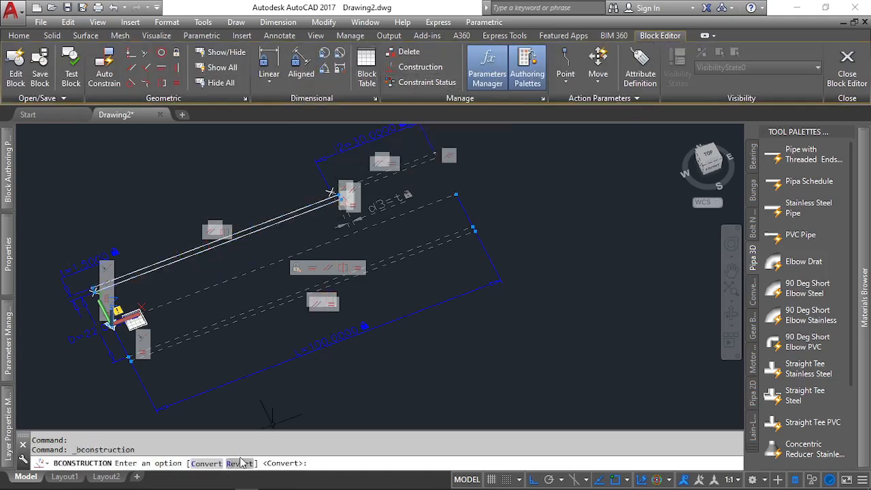
# Save the block changes, exit the Block Editor and reopen the Pipa PVC tes block for editing.
pyautogui.click(844, 68)
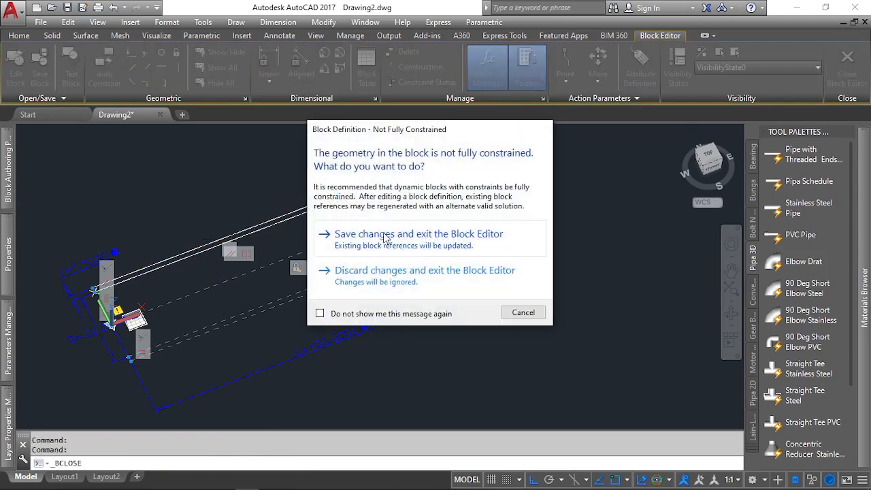
pyautogui.click(389, 242)
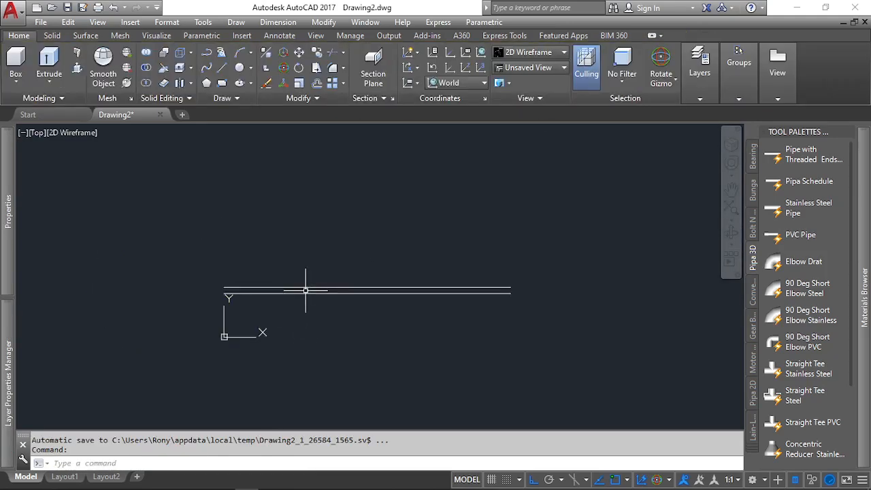
pyautogui.click(304, 294)
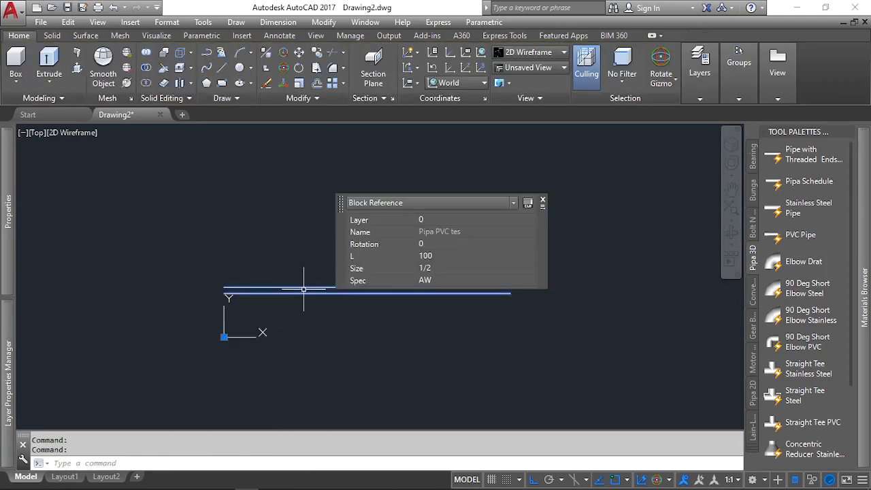
pyautogui.doubleClick(304, 292)
pyautogui.click(422, 337)
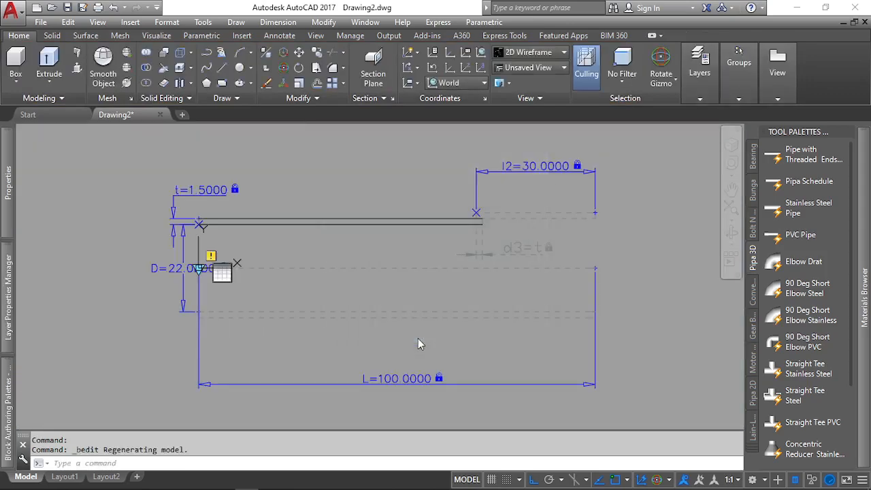
# Select everything in the block and convert the remaining regular lines to construction geometry.
pyautogui.click(116, 146)
pyautogui.click(639, 400)
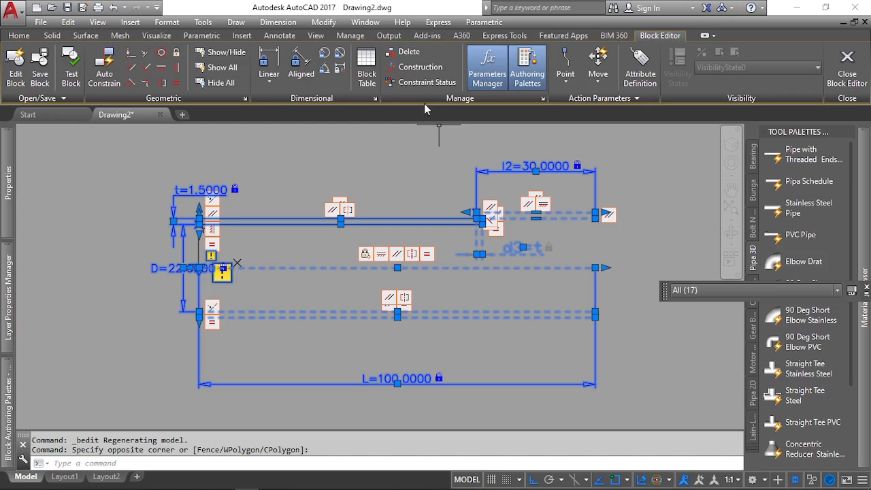
pyautogui.click(416, 67)
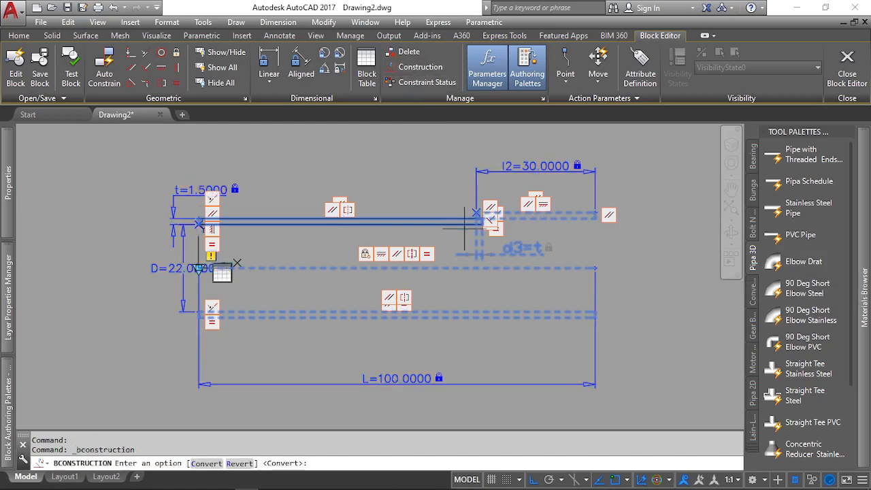
pyautogui.click(209, 467)
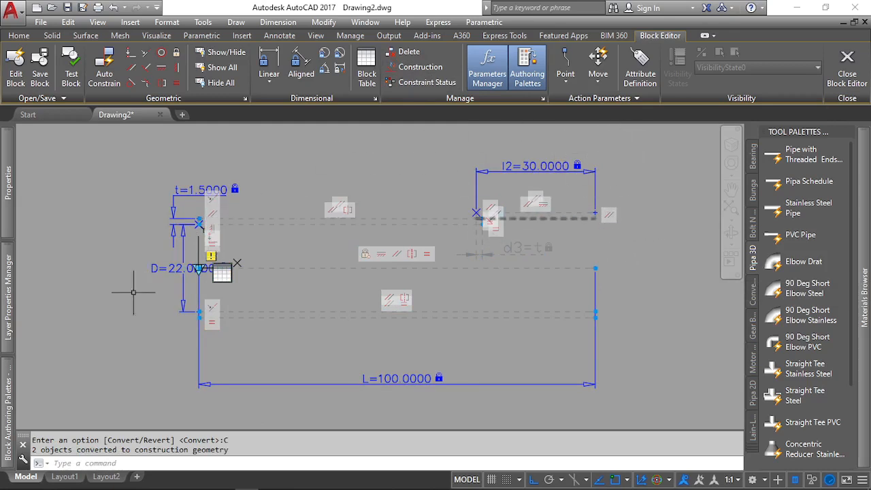
# Add a visibility parameter to the block at the lower end of the D dimension on the pipe's start edge.
pyautogui.moveTo(5, 415)
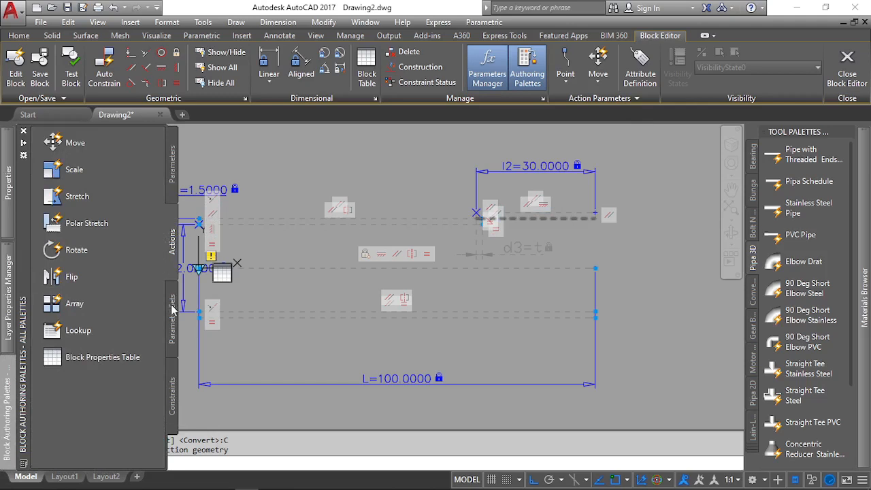
pyautogui.click(172, 325)
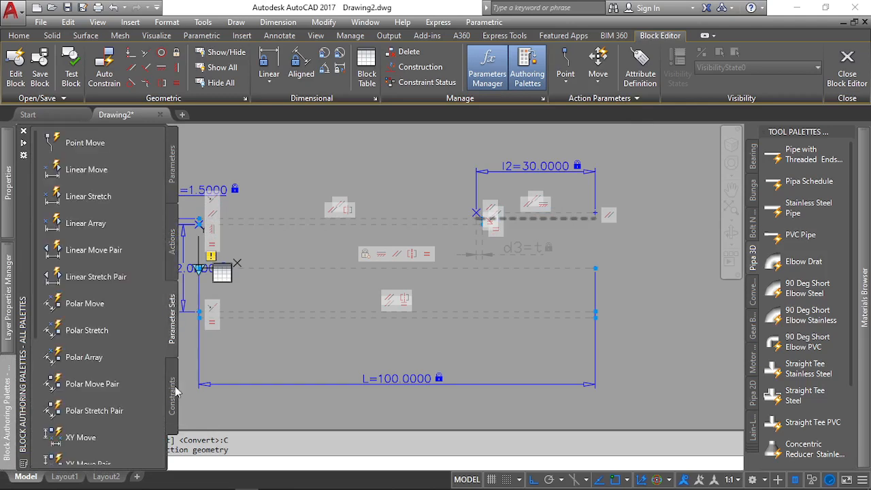
pyautogui.click(172, 175)
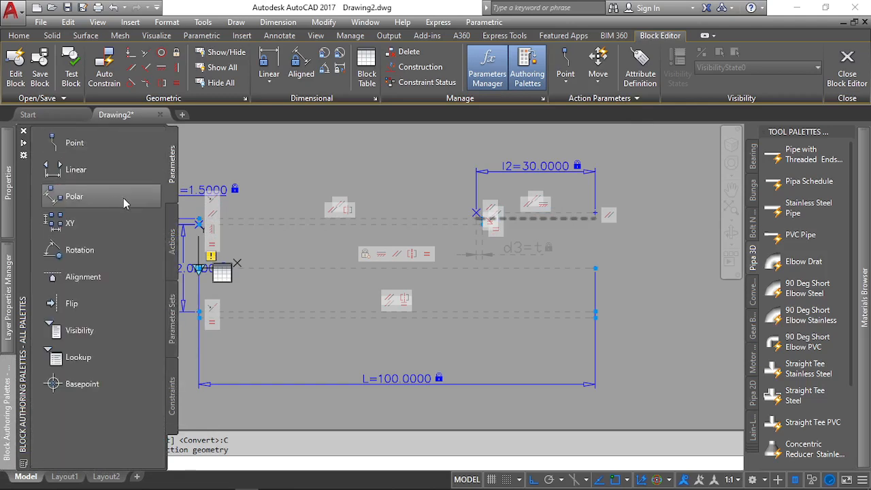
pyautogui.click(56, 332)
pyautogui.scroll(-3, 381, 252)
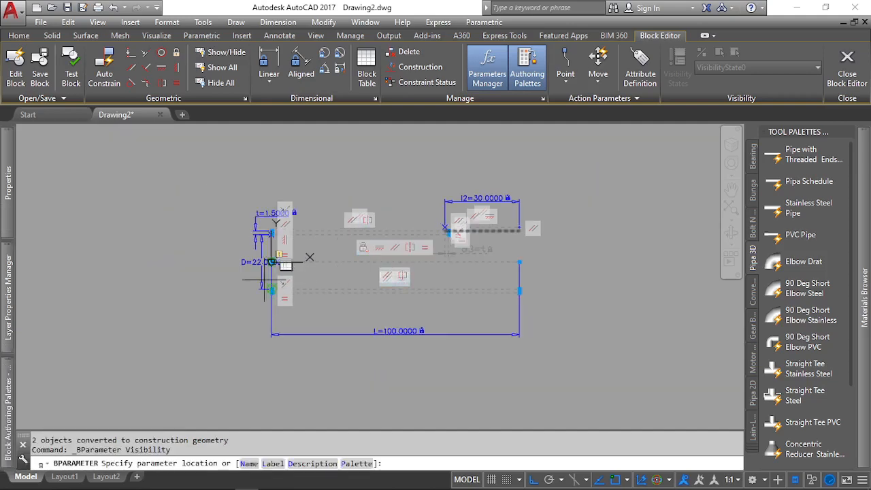
pyautogui.scroll(3, 271, 262)
pyautogui.click(327, 311)
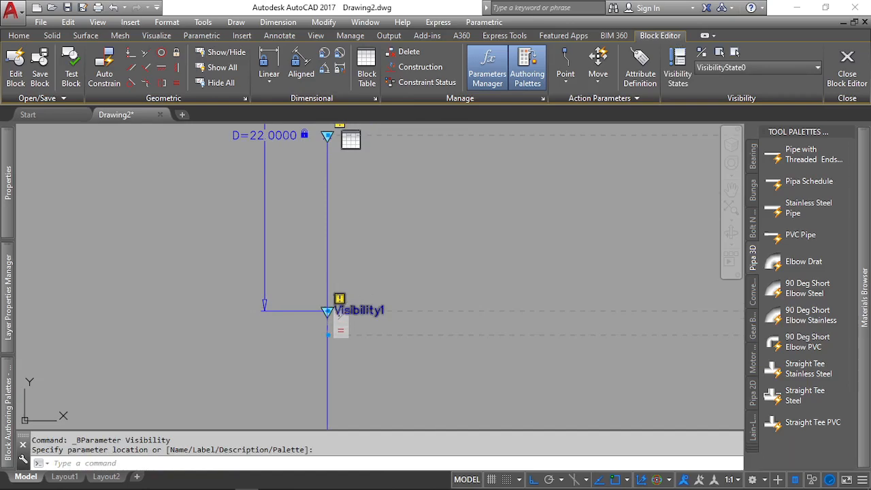
pyautogui.scroll(-2, 163, 300)
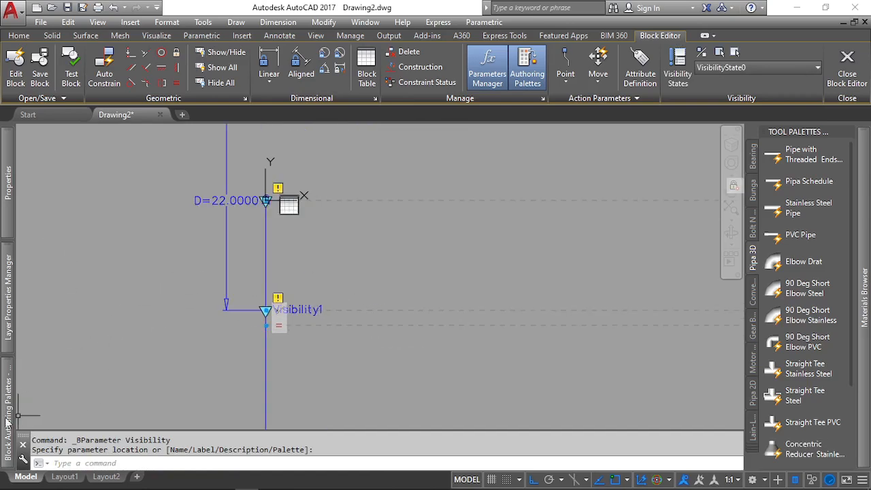
pyautogui.moveTo(8, 415)
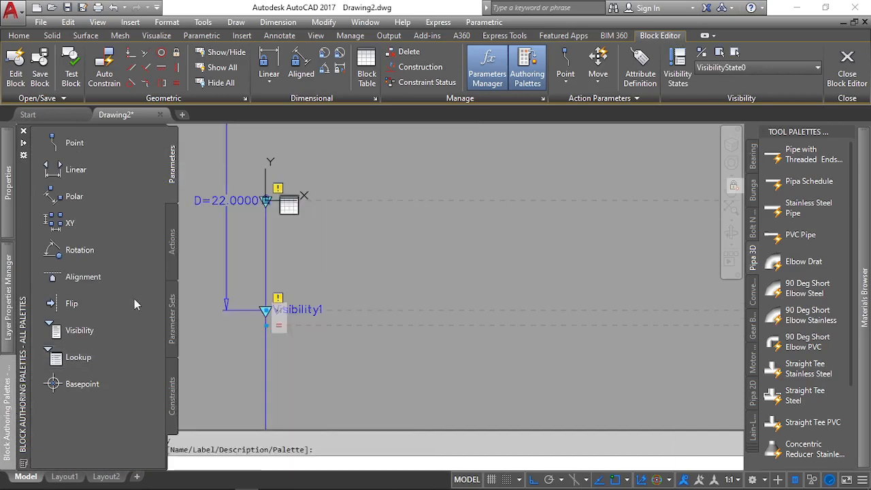
pyautogui.click(171, 246)
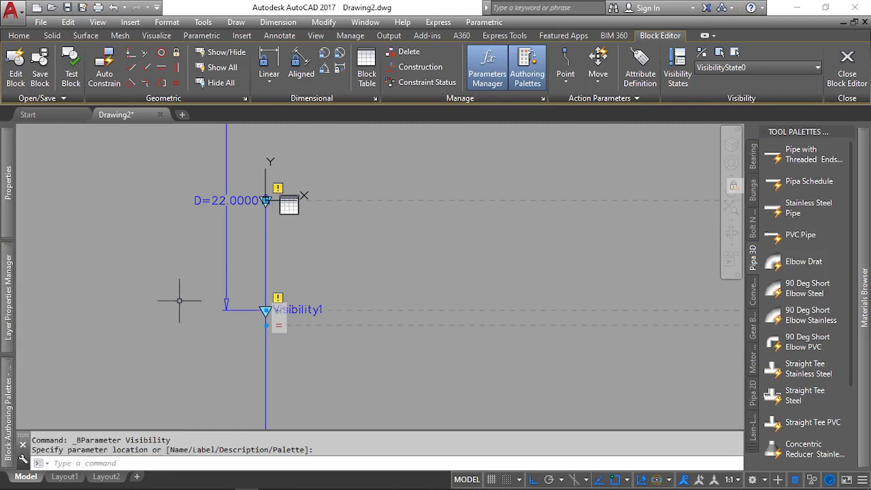
pyautogui.scroll(-2, 179, 300)
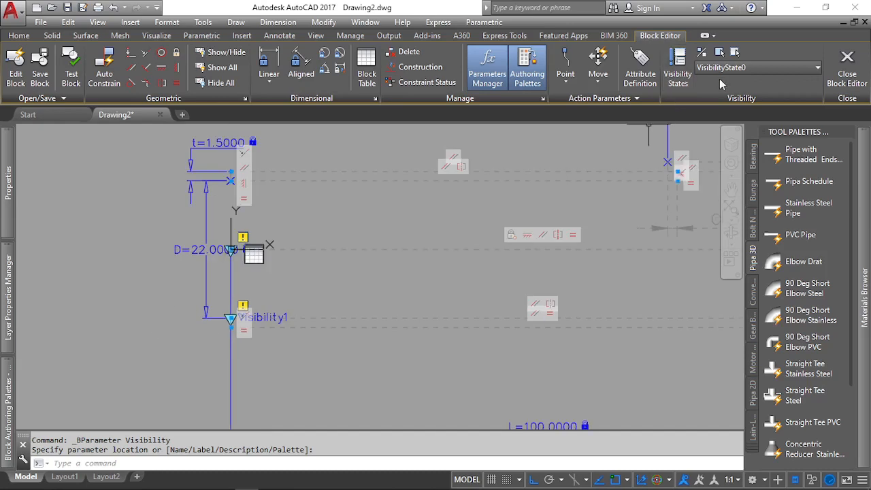
pyautogui.scroll(-2, 270, 273)
pyautogui.scroll(2, 279, 286)
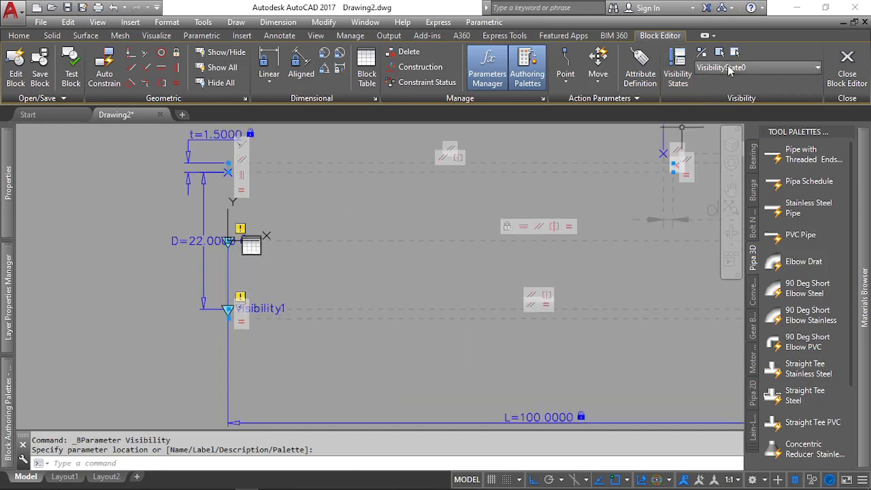
# Rename the block's default visibility state as Shock.
pyautogui.click(678, 72)
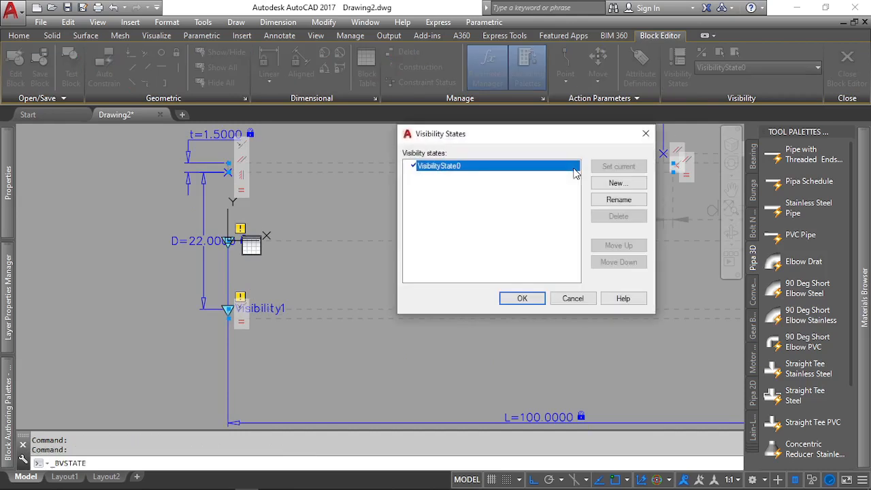
pyautogui.click(616, 200)
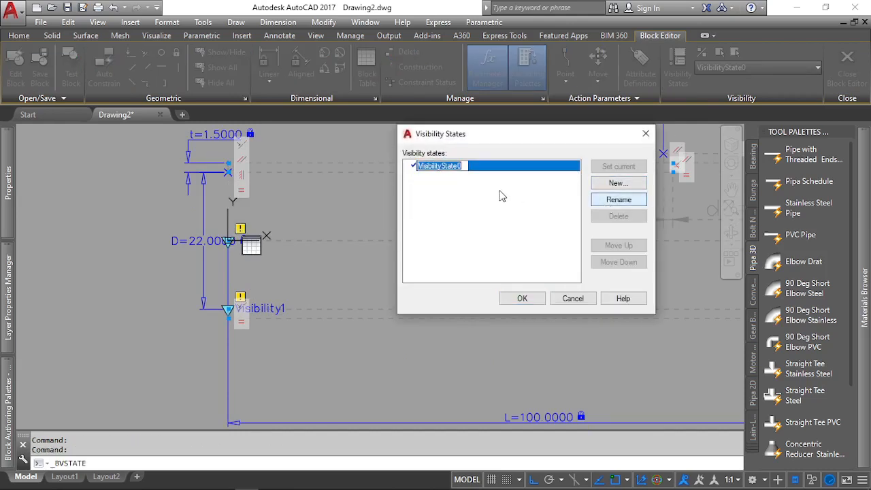
pyautogui.write('Sh')
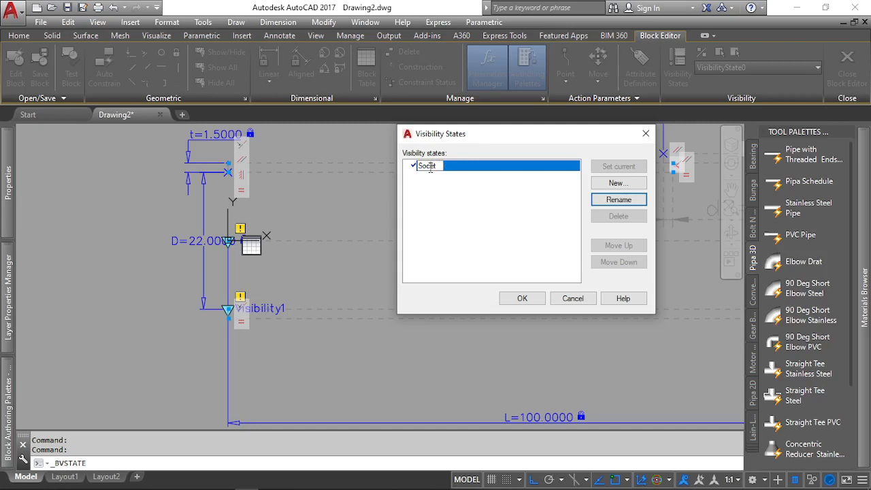
pyautogui.press('Return')
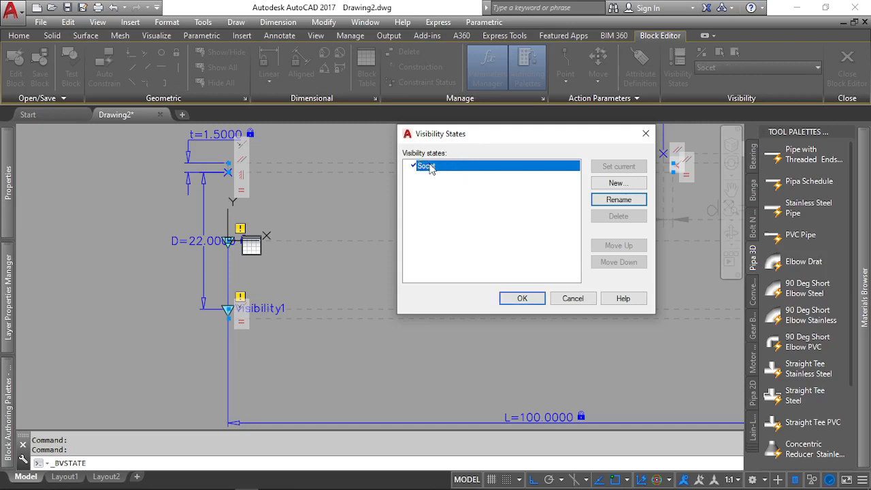
pyautogui.click(639, 199)
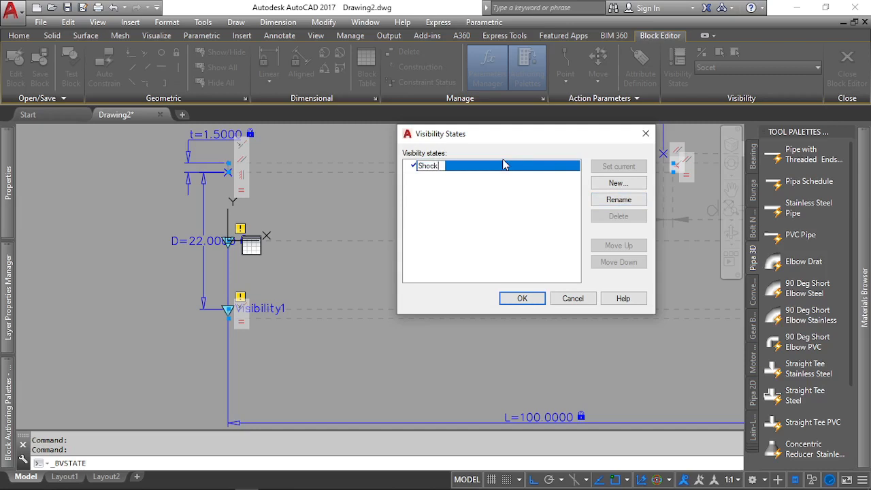
pyautogui.write('Shock')
pyautogui.press('Return')
# Add a visibility state named No Shock that leaves the visibility of existing objects unchanged, and accept the visibility states.
pyautogui.click(630, 184)
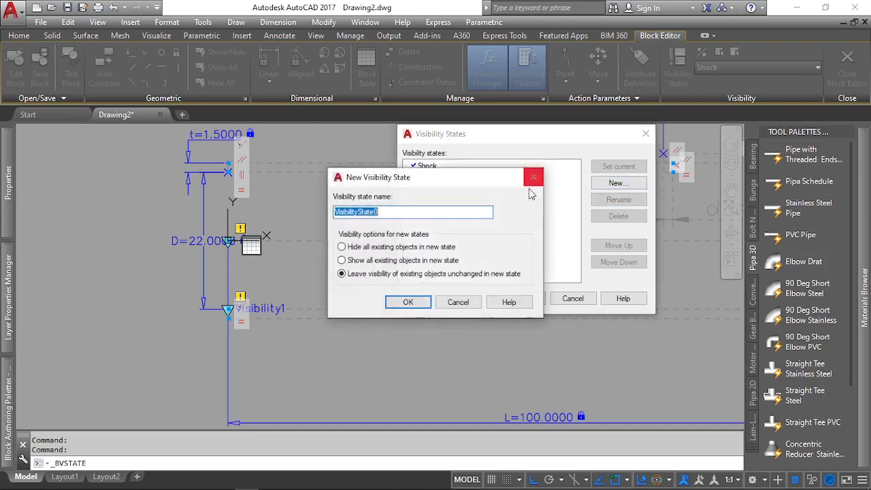
pyautogui.write('No Shock')
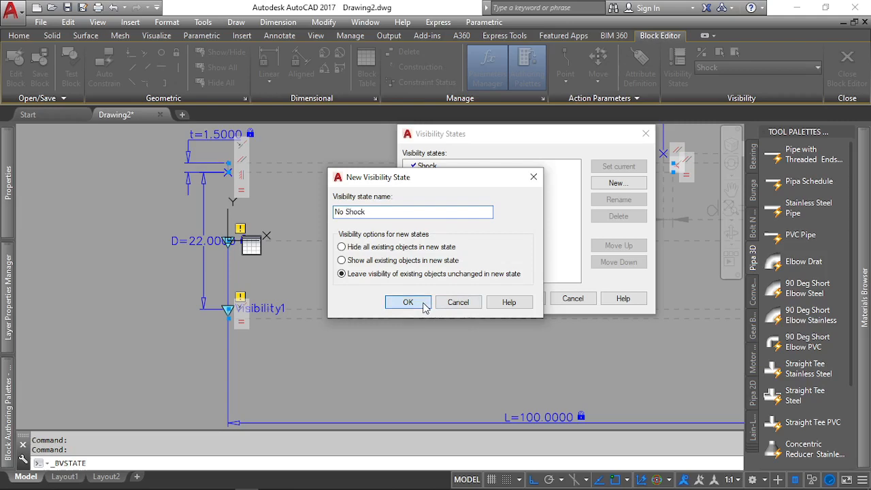
pyautogui.click(423, 304)
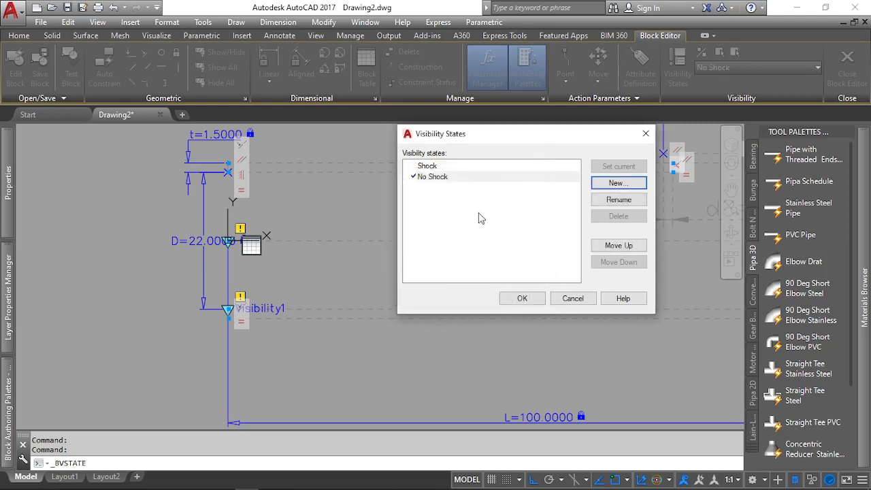
pyautogui.click(523, 298)
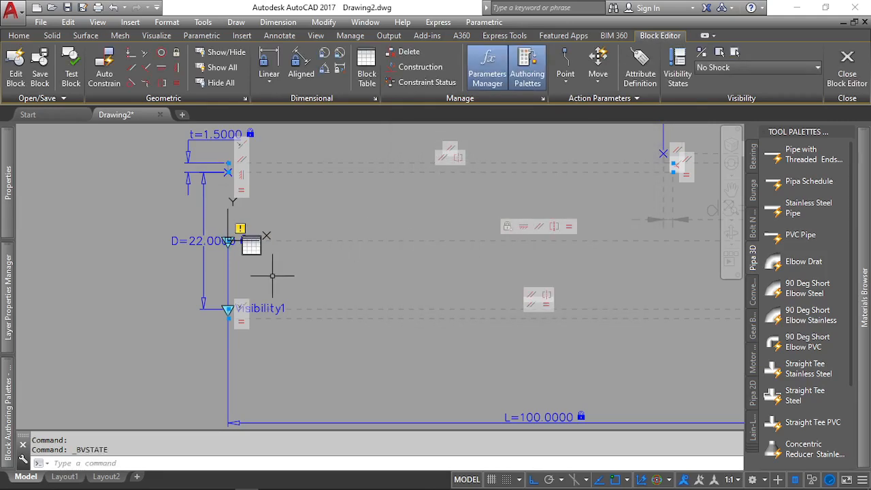
pyautogui.scroll(-1, 282, 261)
pyautogui.click(726, 68)
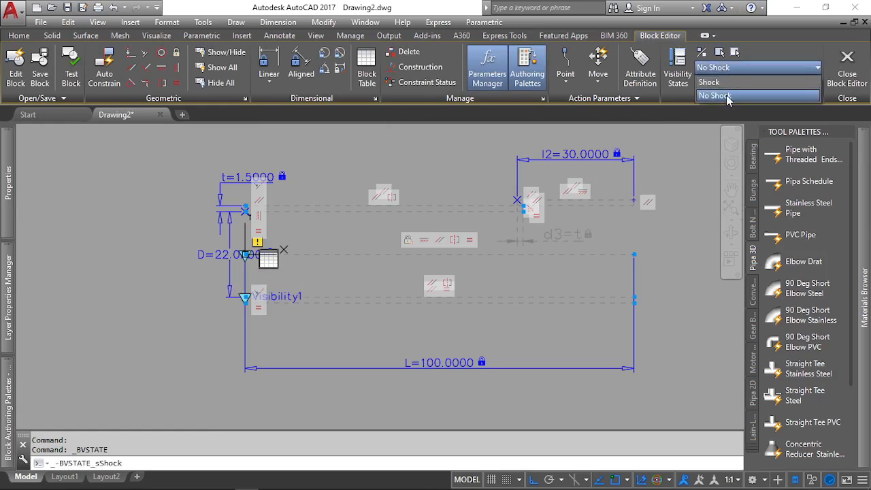
pyautogui.click(726, 96)
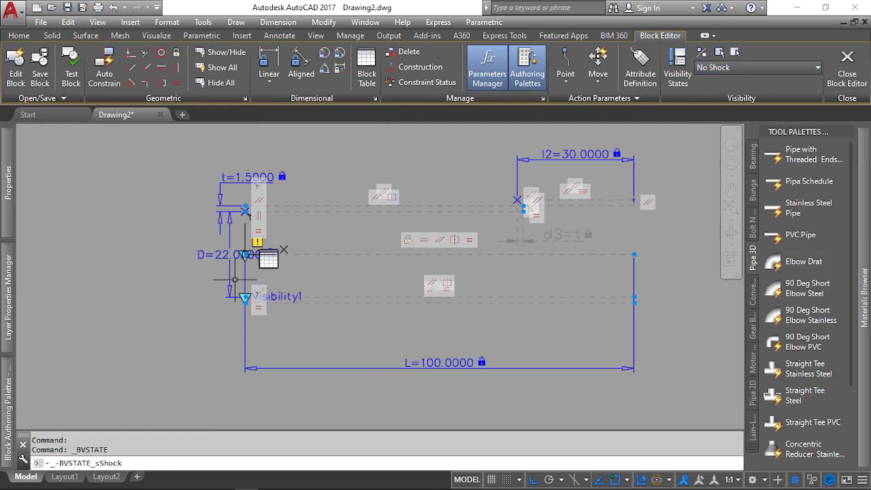
pyautogui.click(235, 279)
pyautogui.click(657, 325)
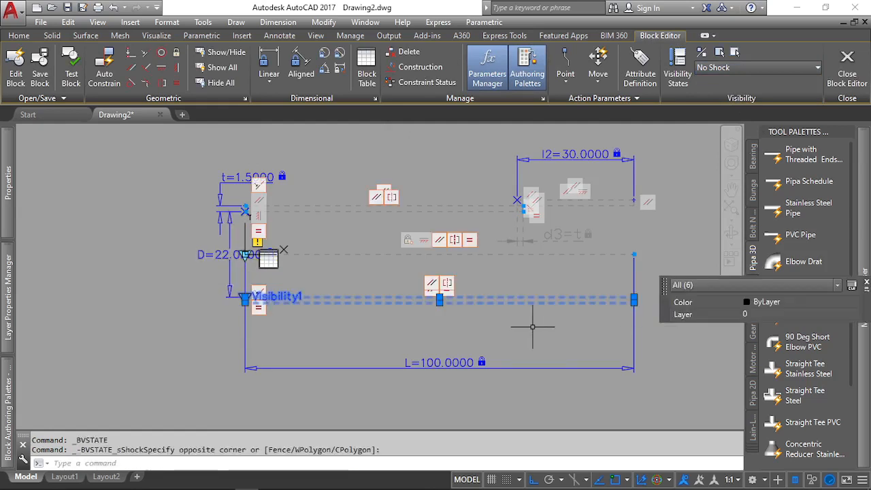
pyautogui.click(87, 36)
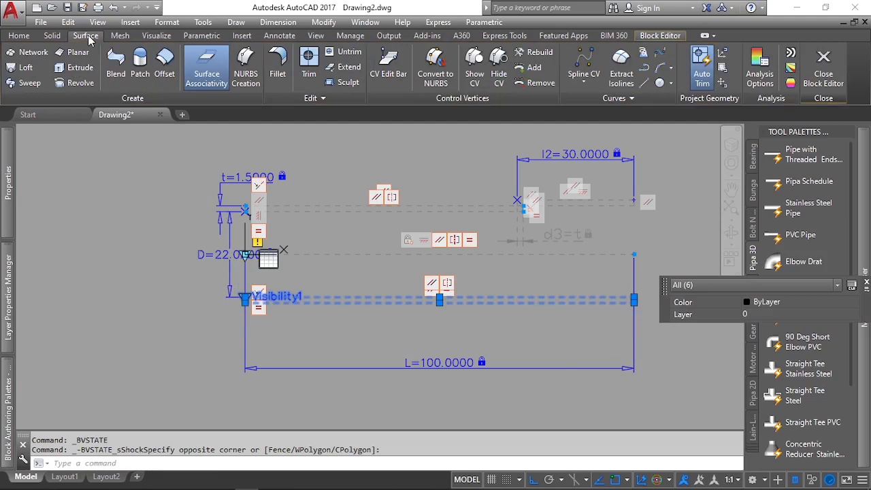
pyautogui.click(80, 82)
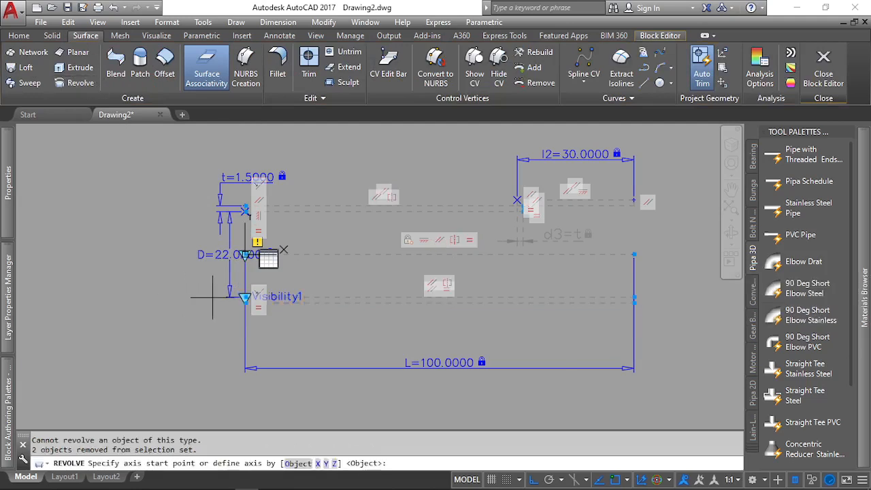
pyautogui.click(298, 463)
pyautogui.click(238, 280)
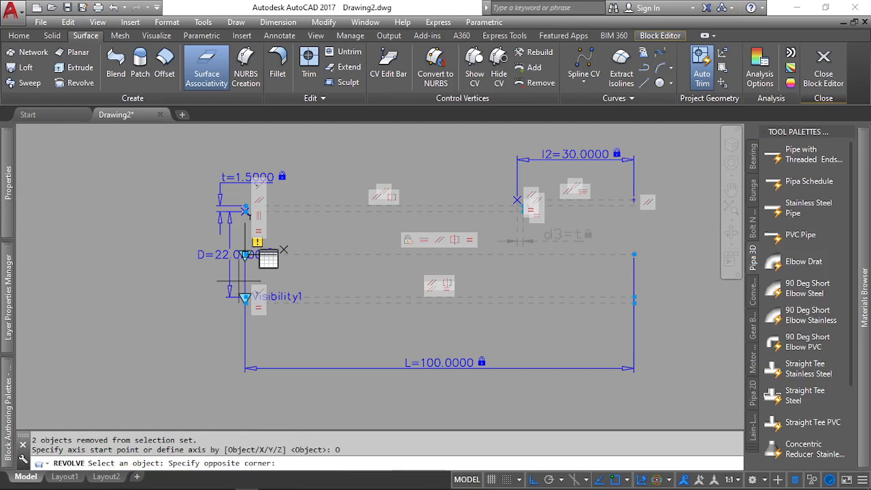
pyautogui.click(688, 322)
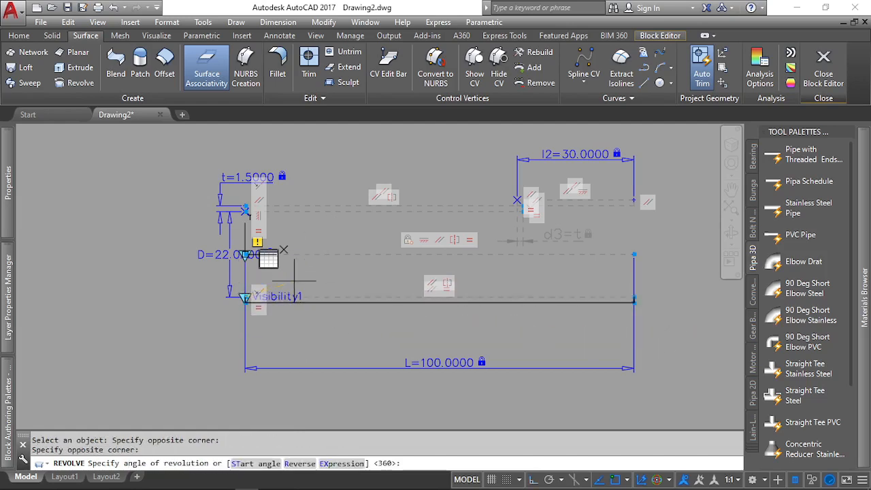
pyautogui.press('Escape')
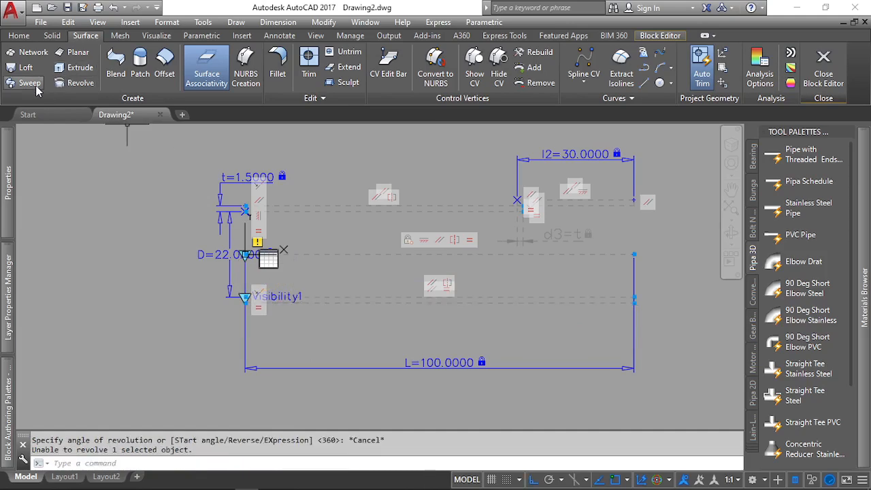
# Revolve the lower pipe wall profile 360° about the pipe's centre line as surfaces in the No Shock state.
pyautogui.click(80, 82)
pyautogui.scroll(5, 238, 286)
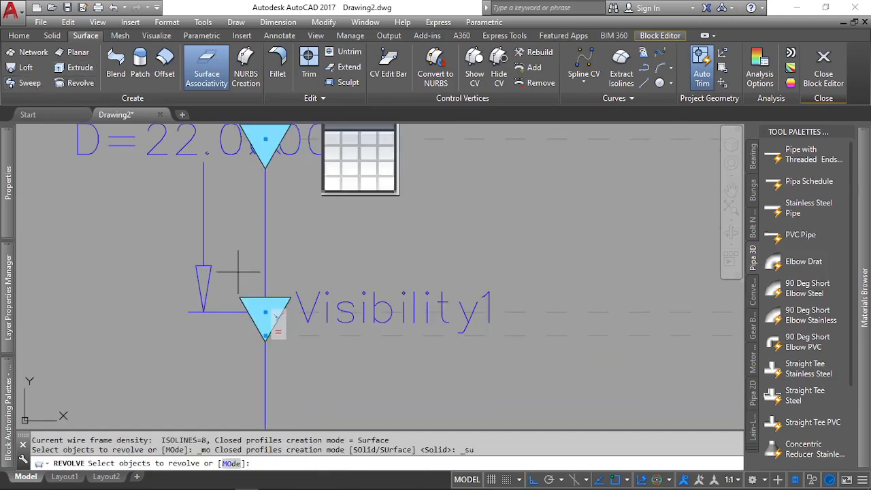
pyautogui.scroll(-5, 238, 272)
pyautogui.click(238, 273)
pyautogui.click(684, 339)
pyautogui.scroll(5, 238, 286)
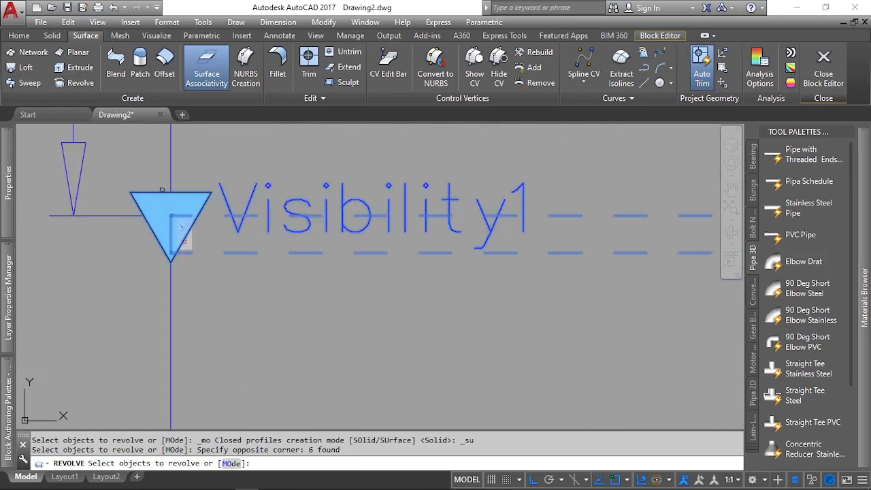
pyautogui.keyDown('shift'); pyautogui.click(182, 235); pyautogui.keyUp('shift')
pyautogui.scroll(-5, 200, 327)
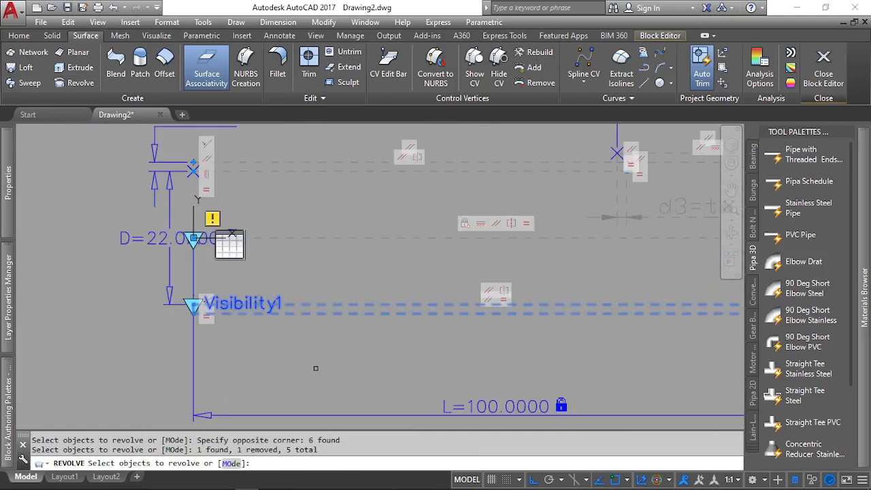
pyautogui.press('Return')
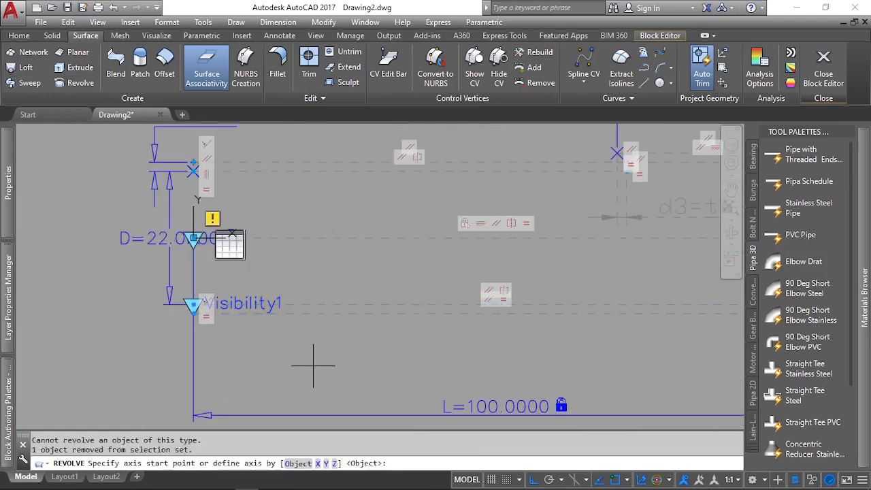
pyautogui.click(302, 465)
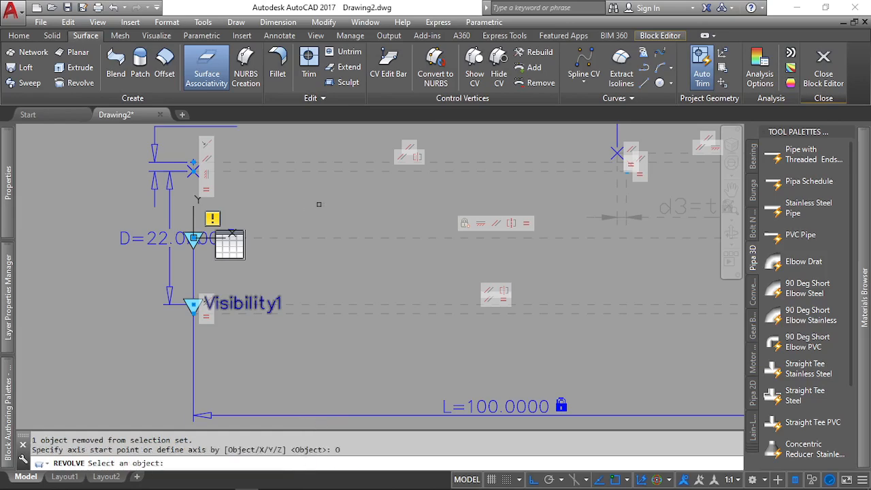
pyautogui.click(306, 238)
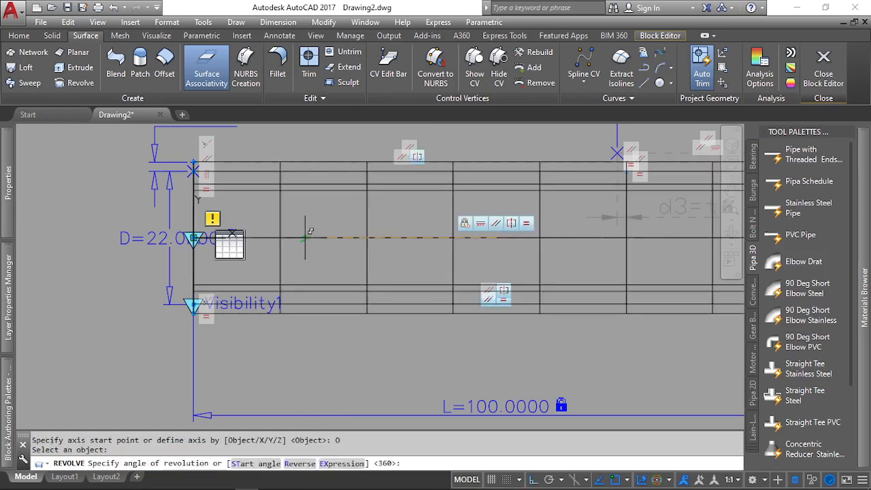
pyautogui.press('Return')
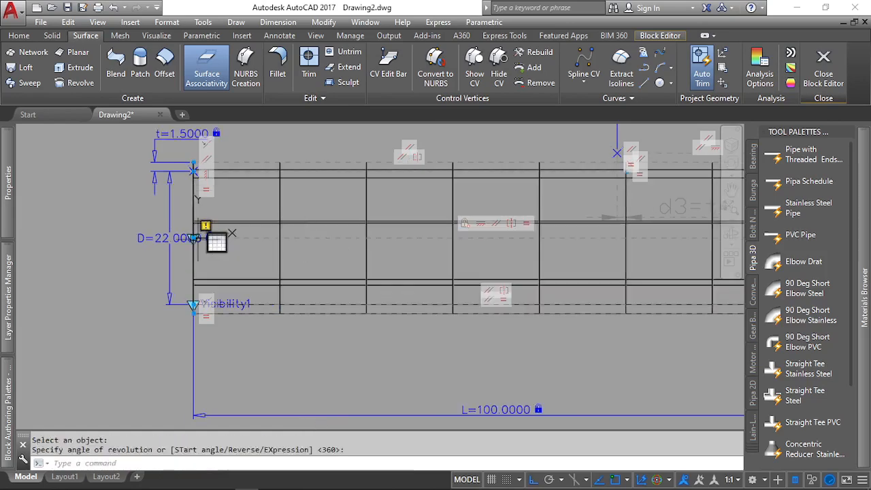
pyautogui.scroll(-3, 497, 247)
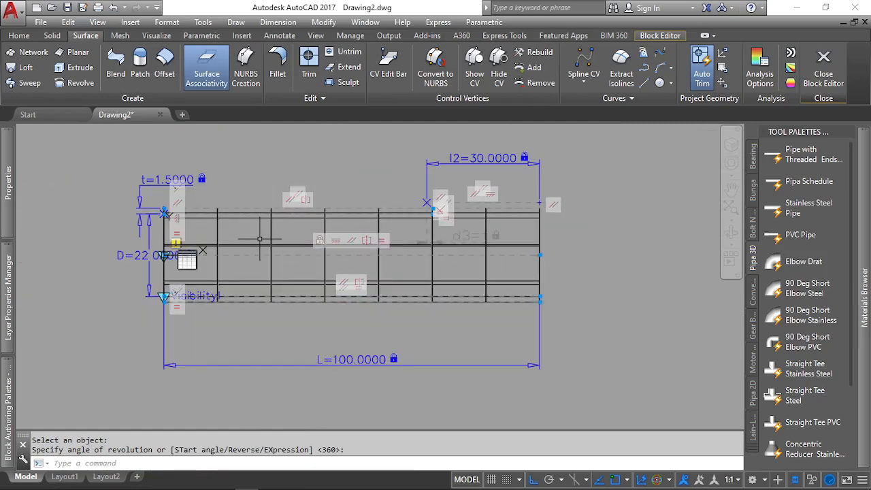
# Make the Shock visibility state current and revolve the upper pipe profile with its widened end 360° about the centre line as surfaces.
pyautogui.click(657, 35)
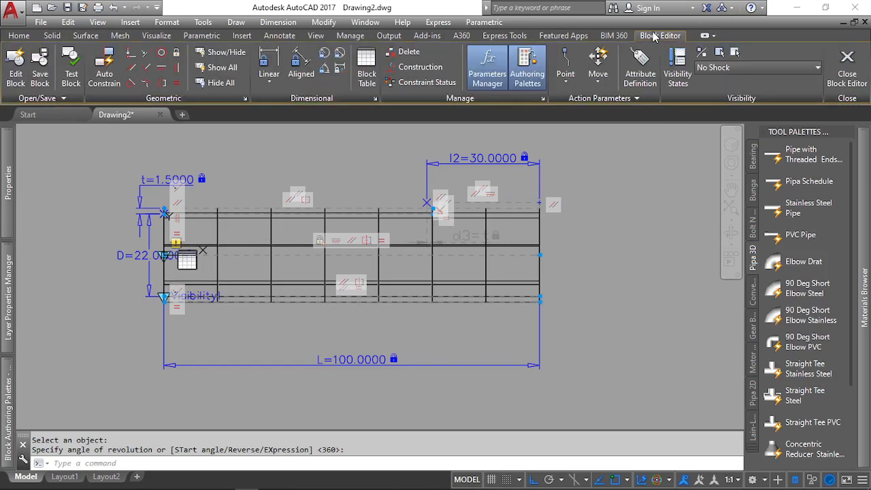
pyautogui.click(728, 68)
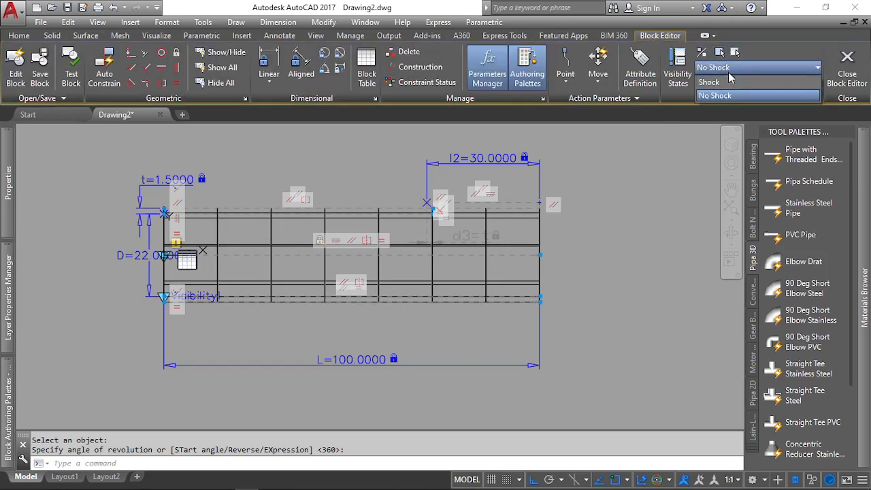
pyautogui.click(728, 82)
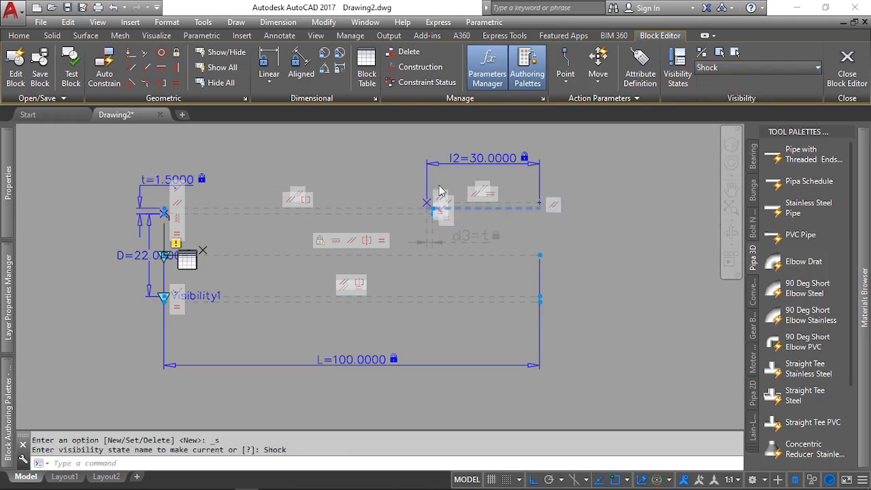
pyautogui.click(86, 36)
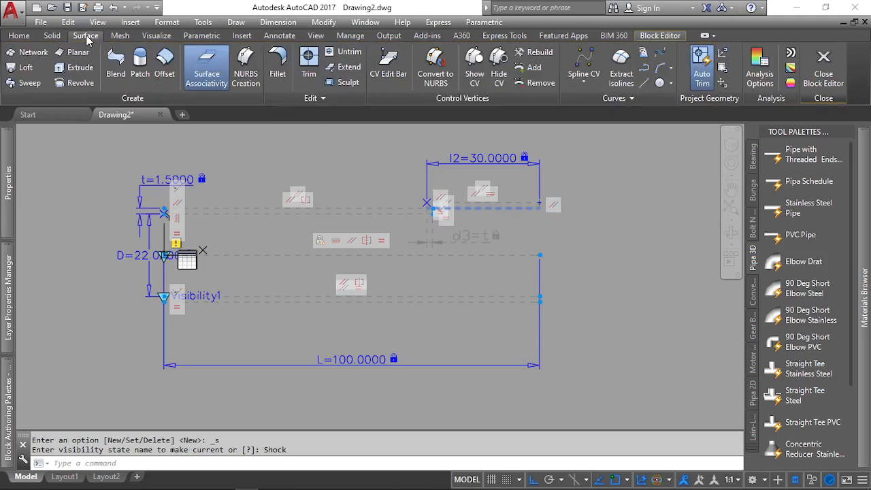
pyautogui.click(78, 82)
pyautogui.click(148, 160)
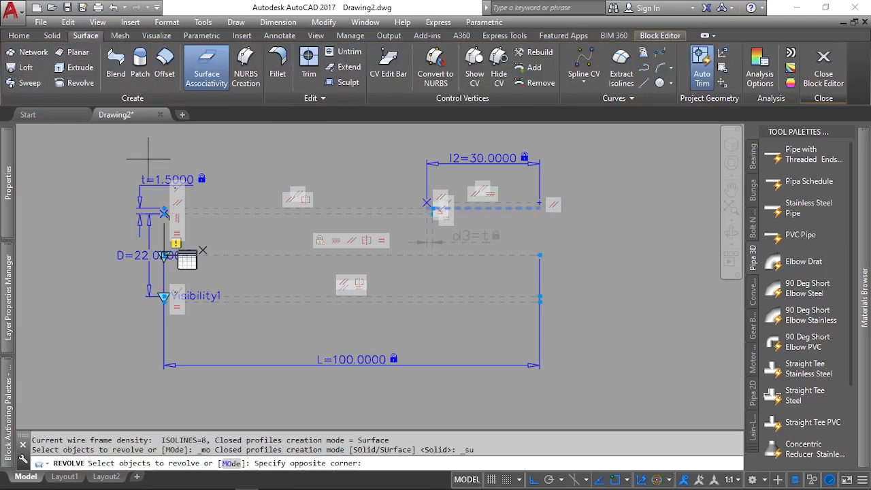
pyautogui.click(619, 232)
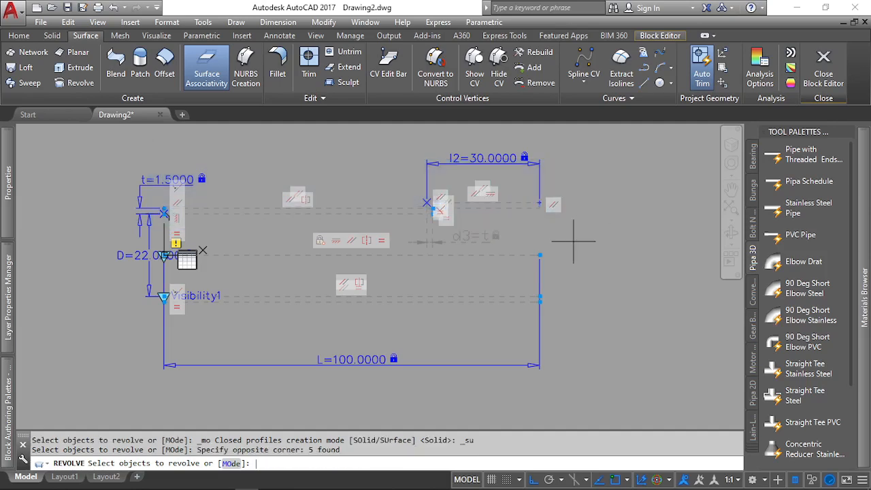
pyautogui.press('Return')
pyautogui.click(293, 464)
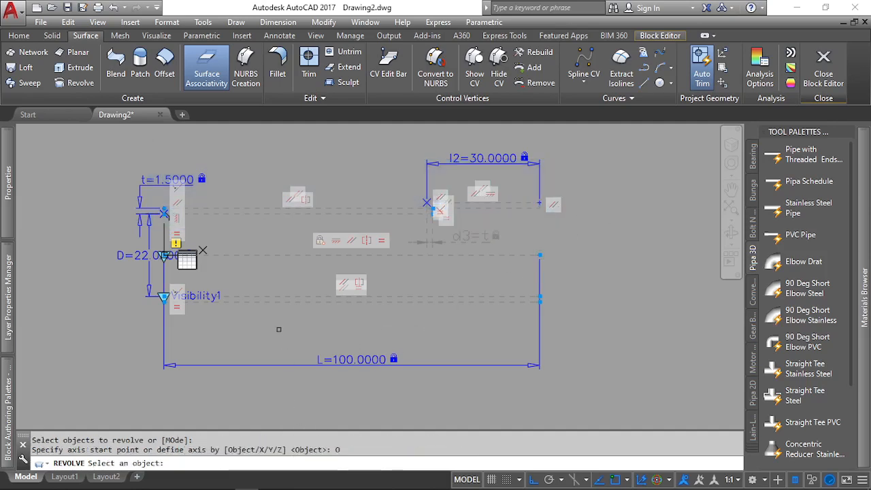
pyautogui.click(245, 256)
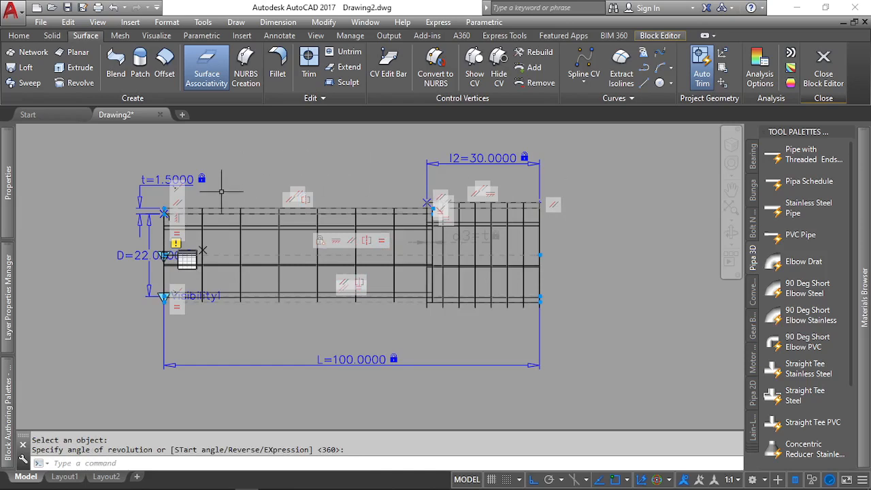
# Open the block properties table for editing and copy the Shock/No Shock values H2:H49 from the PVC catalog workbook in Excel.
pyautogui.scroll(2, 194, 246)
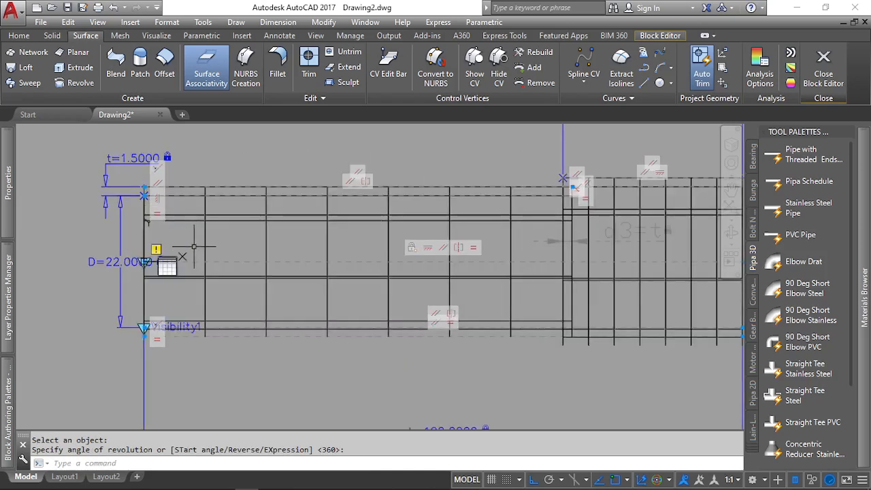
pyautogui.doubleClick(168, 265)
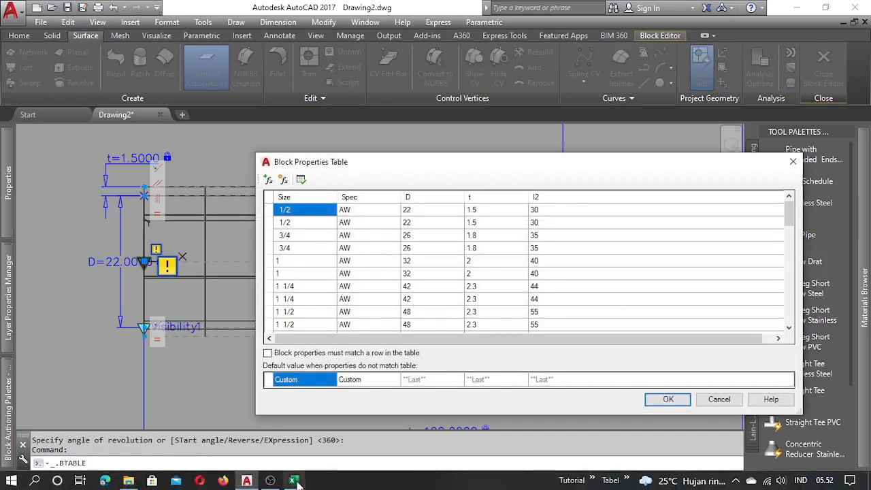
pyautogui.click(293, 484)
pyautogui.moveTo(224, 157); pyautogui.dragTo(235, 338)
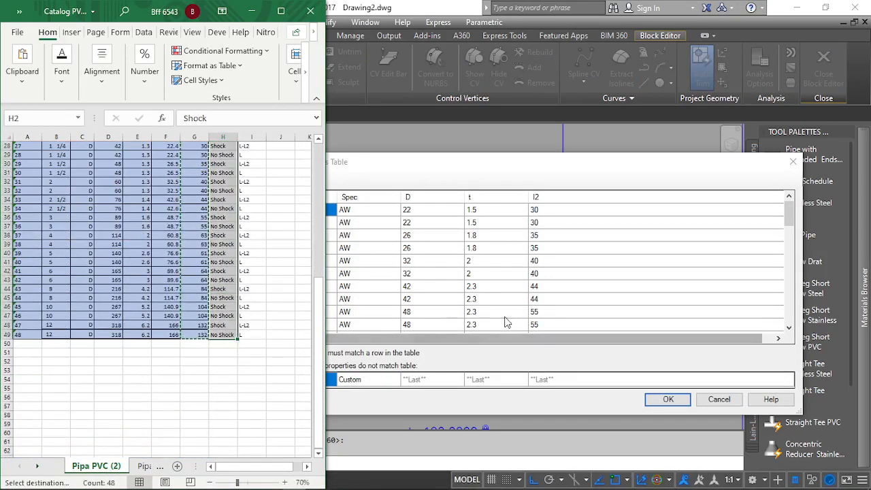
pyautogui.hotkey('ctrl', 'c')
pyautogui.click(608, 189)
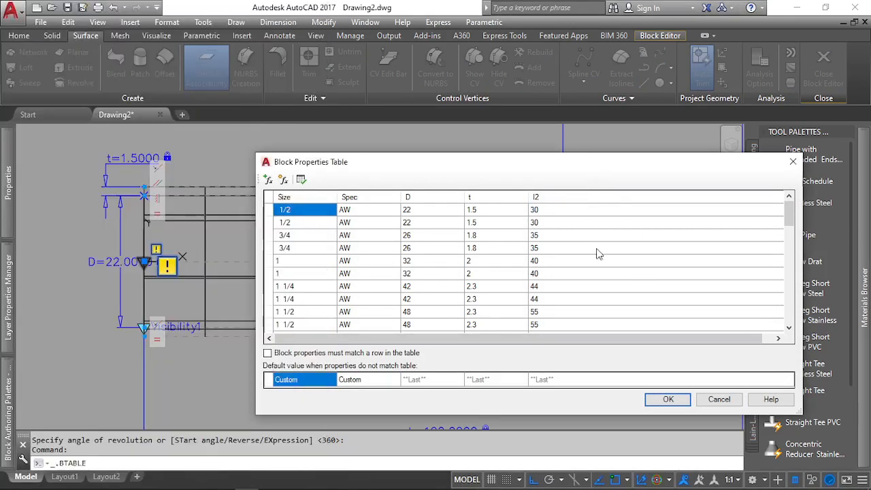
# Add the Visibility1 parameter as a column of the block properties table, fill it with the copied values, and accept the table.
pyautogui.click(269, 181)
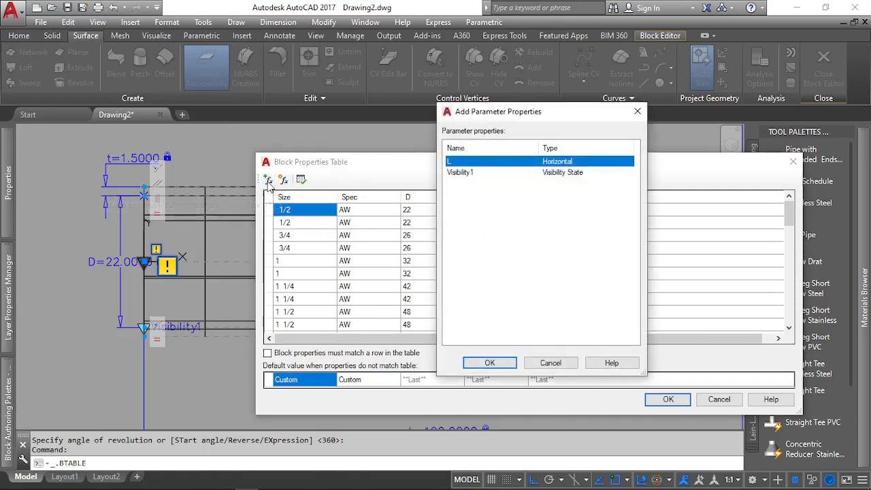
pyautogui.click(473, 174)
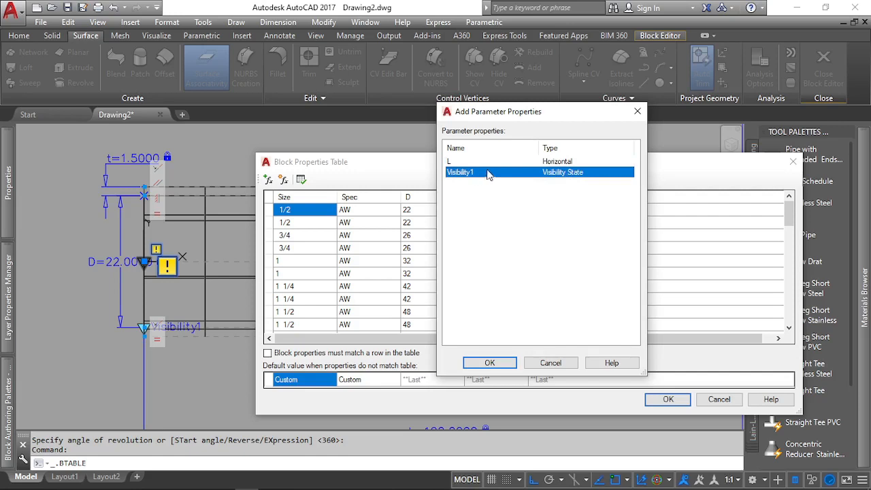
pyautogui.doubleClick(482, 174)
pyautogui.click(627, 211)
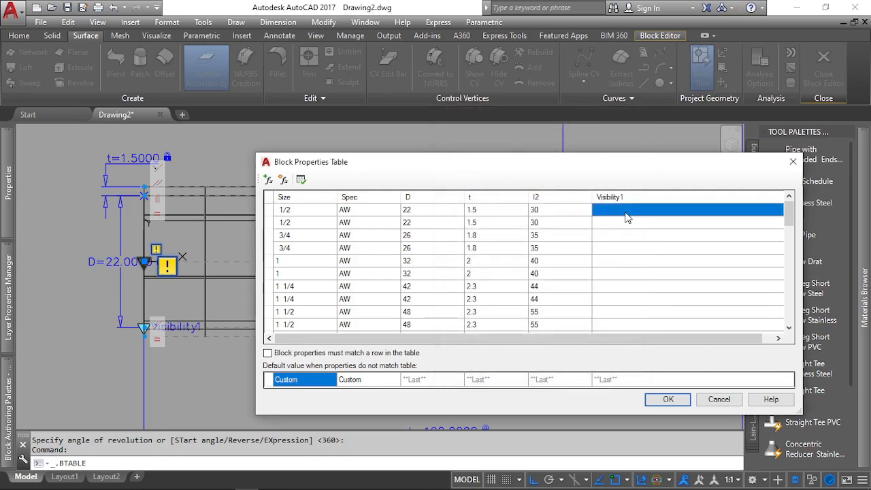
pyautogui.hotkey('ctrl', 'v')
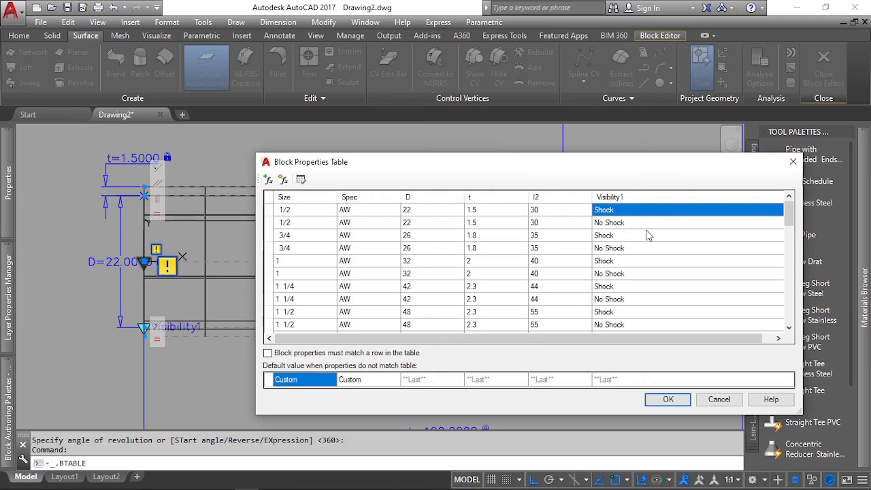
pyautogui.click(668, 399)
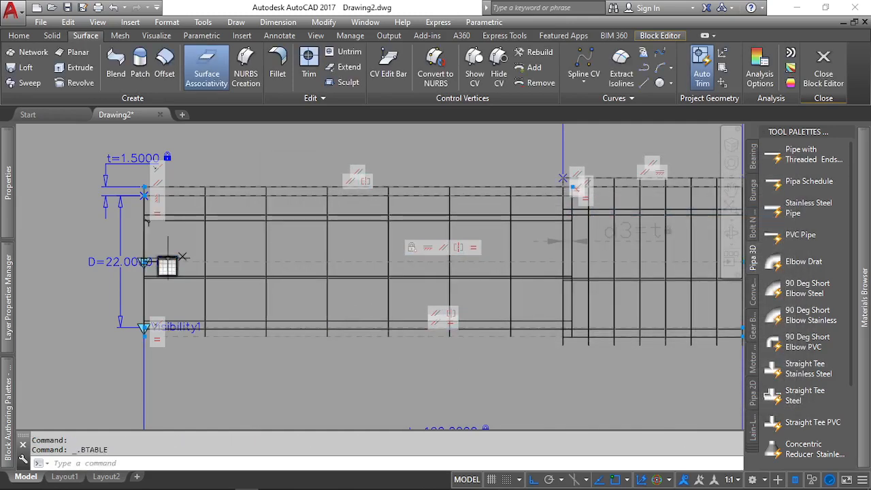
# Test the block in the test window and set the pipe to size 1 1/4, spec D, Shock through its table lookup.
pyautogui.scroll(-2, 190, 279)
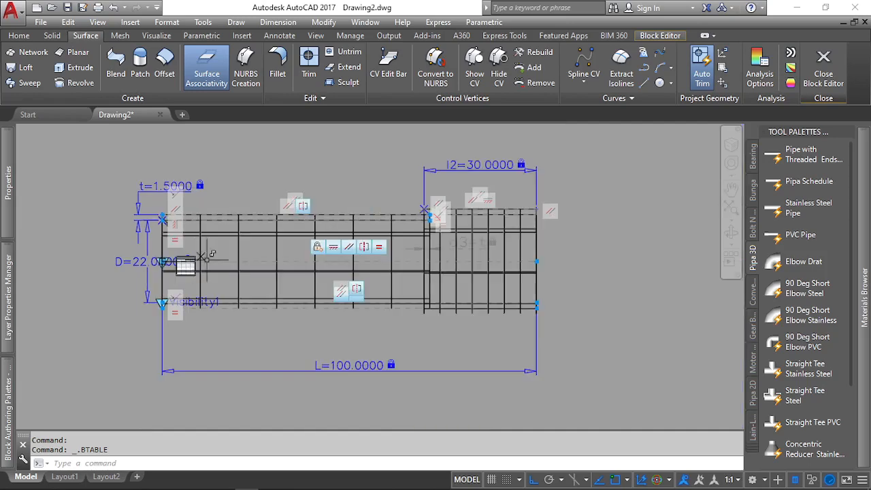
pyautogui.click(669, 37)
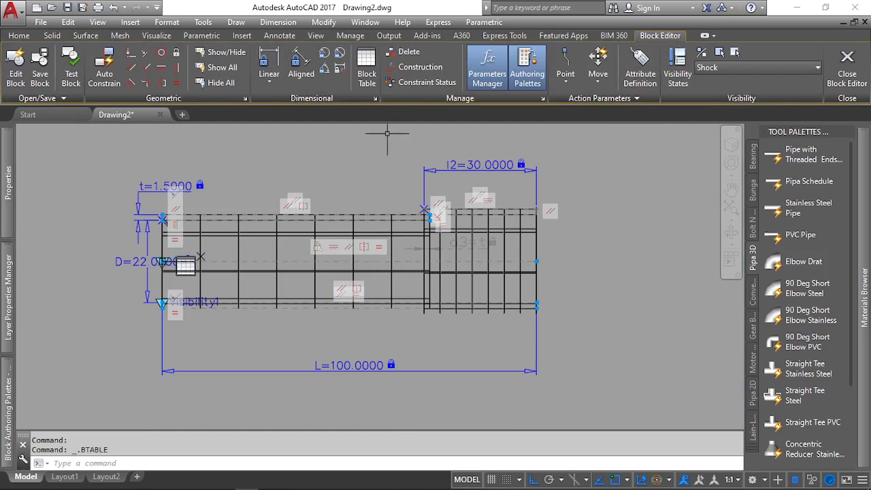
pyautogui.click(616, 36)
pyautogui.click(657, 37)
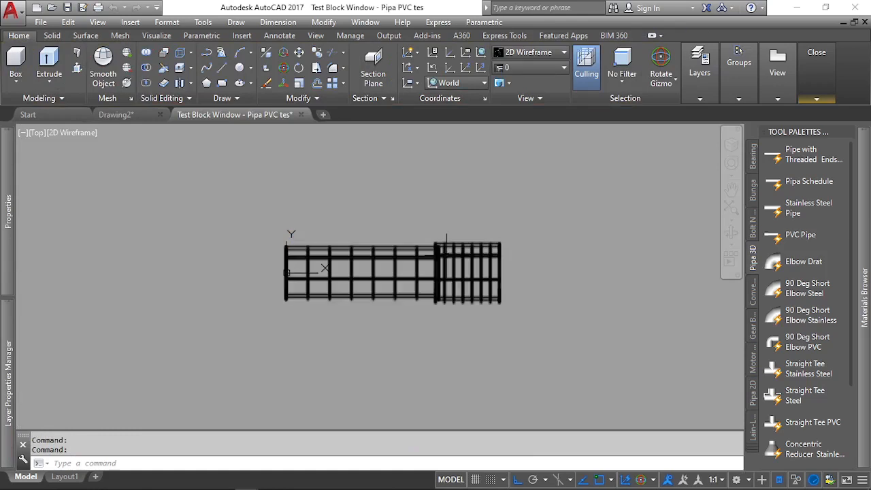
pyautogui.click(446, 255)
pyautogui.click(286, 273)
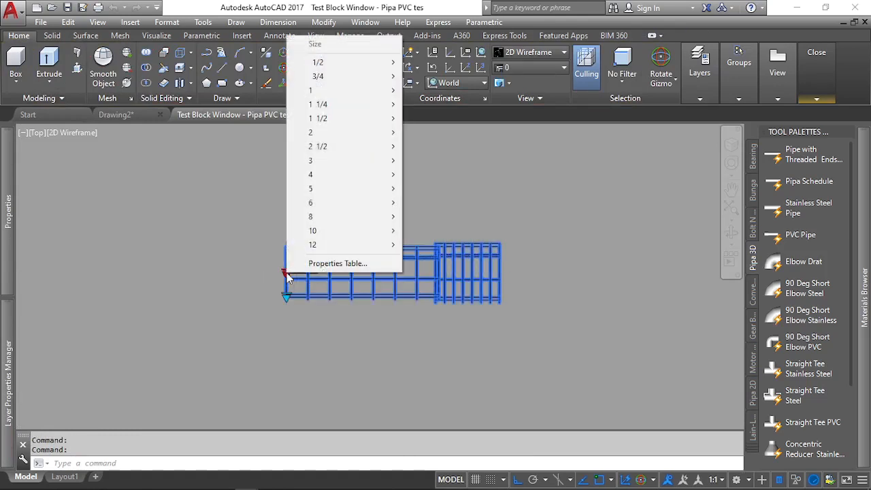
pyautogui.moveTo(321, 106)
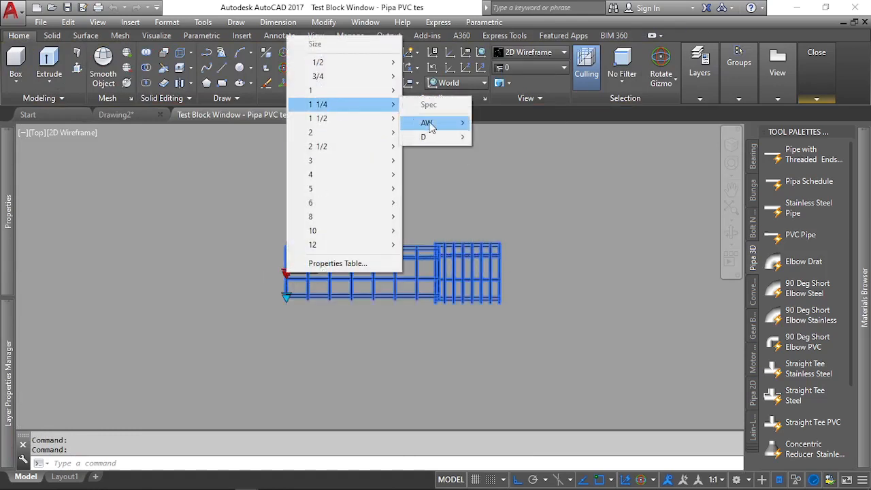
pyautogui.moveTo(427, 124)
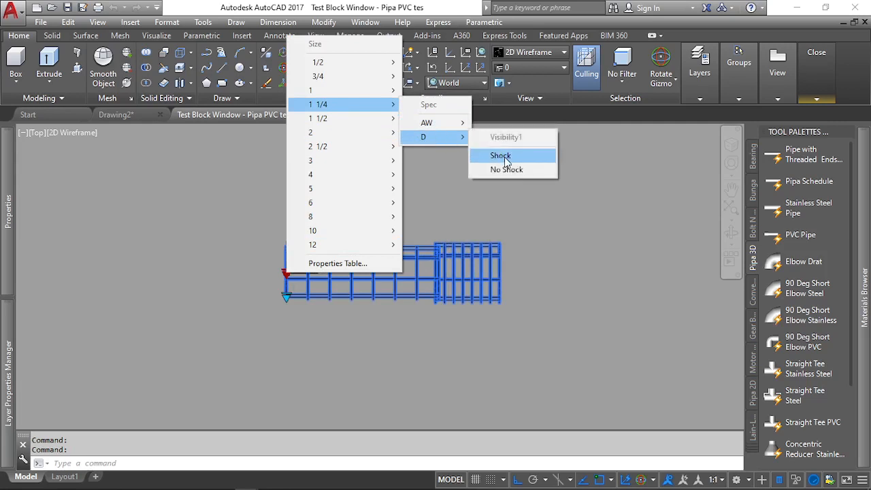
pyautogui.click(504, 157)
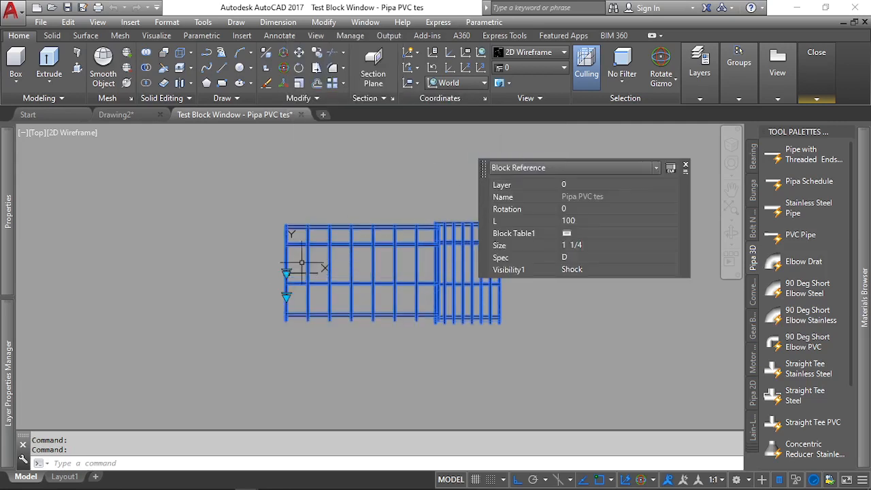
# Switch the test pipe to No Shock at size 1 1/4, spec D, and set its length L to 300.
pyautogui.click(286, 273)
pyautogui.moveTo(334, 109)
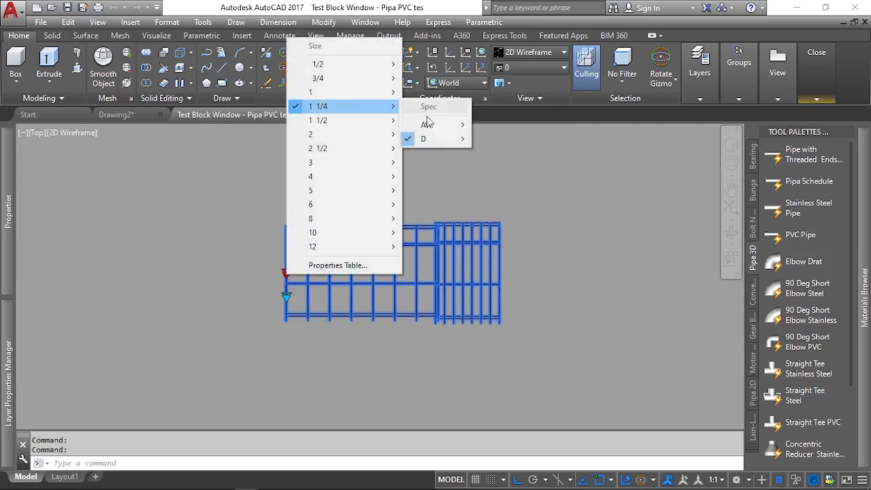
pyautogui.moveTo(437, 141)
pyautogui.click(509, 171)
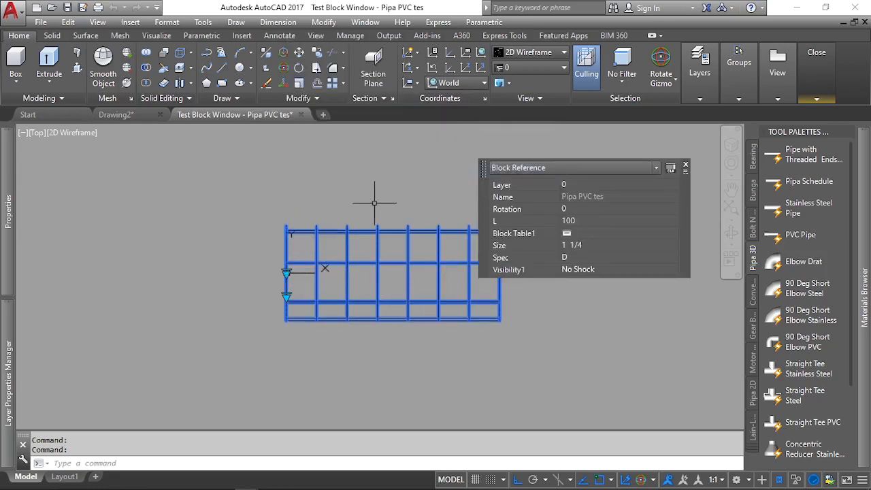
pyautogui.click(599, 224)
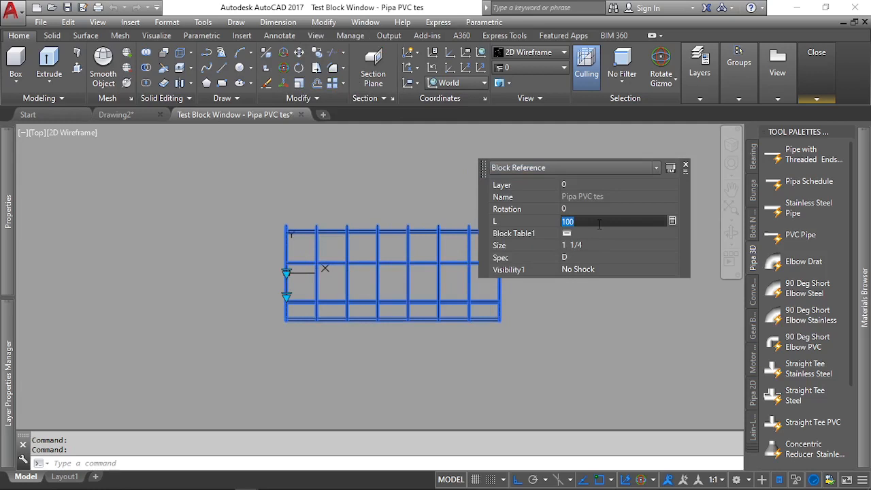
pyautogui.press('Return')
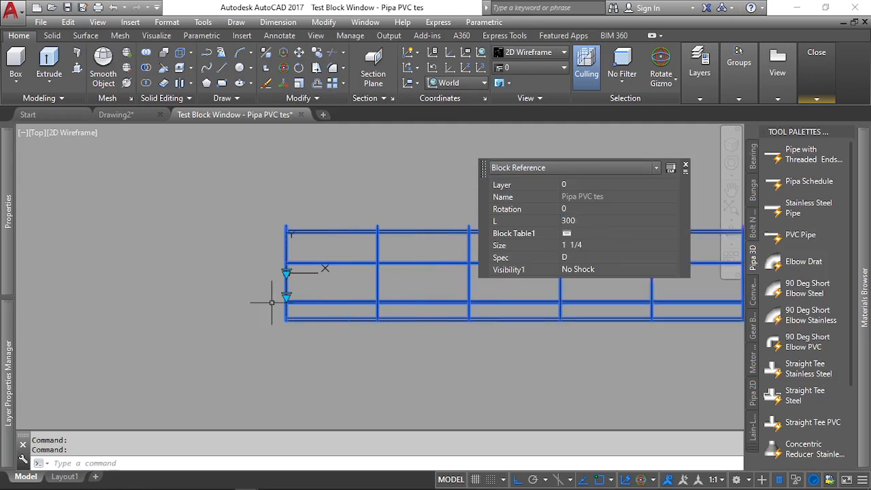
pyautogui.scroll(-5, 273, 301)
# Set the test pipe's Visibility1 property to Shock and inspect its widened end.
pyautogui.click(603, 256)
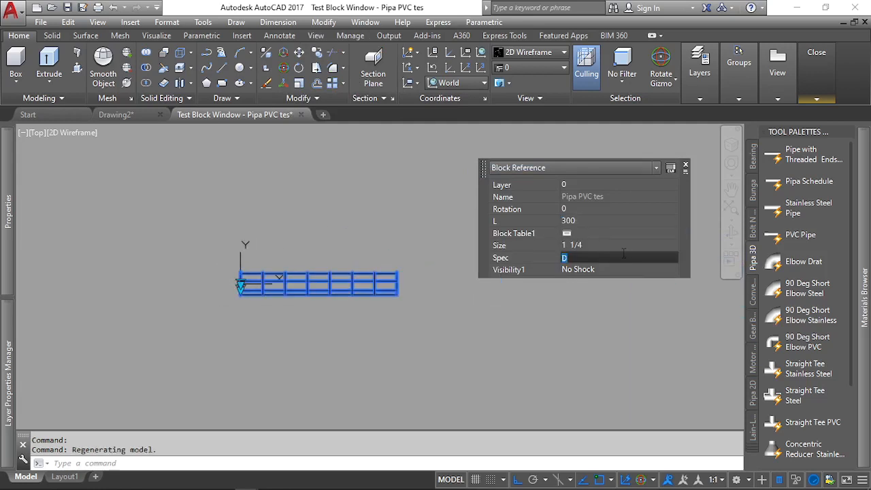
pyautogui.click(625, 269)
pyautogui.click(624, 273)
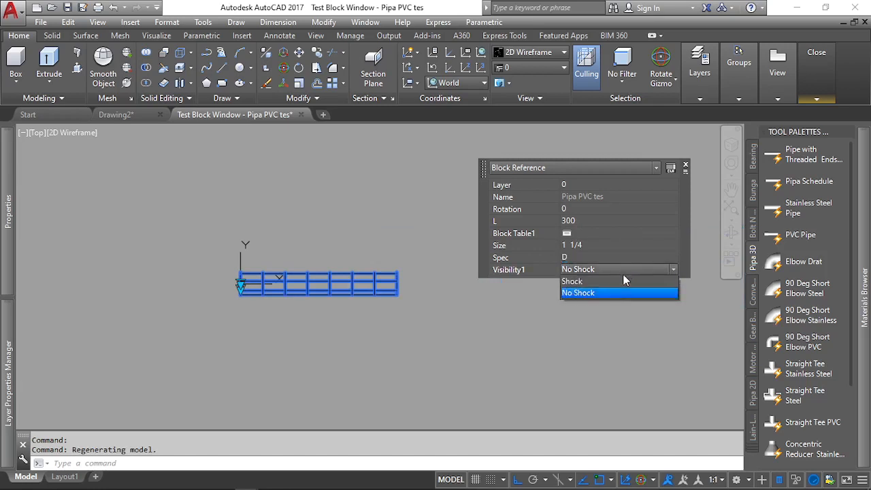
pyautogui.click(620, 283)
pyautogui.scroll(6, 397, 284)
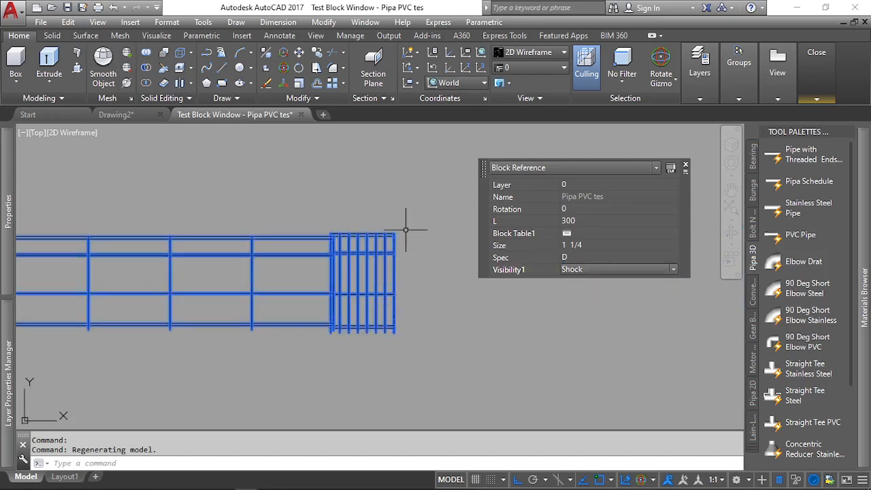
pyautogui.scroll(-3, 419, 276)
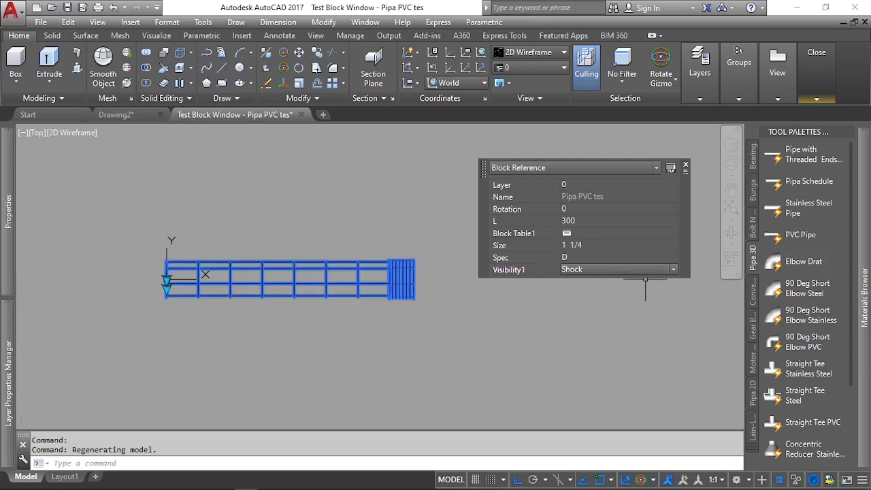
# Apply the size 2, AW, No Shock table row to the test pipe, set Visibility1 to Shock, and close the test block window.
pyautogui.click(614, 232)
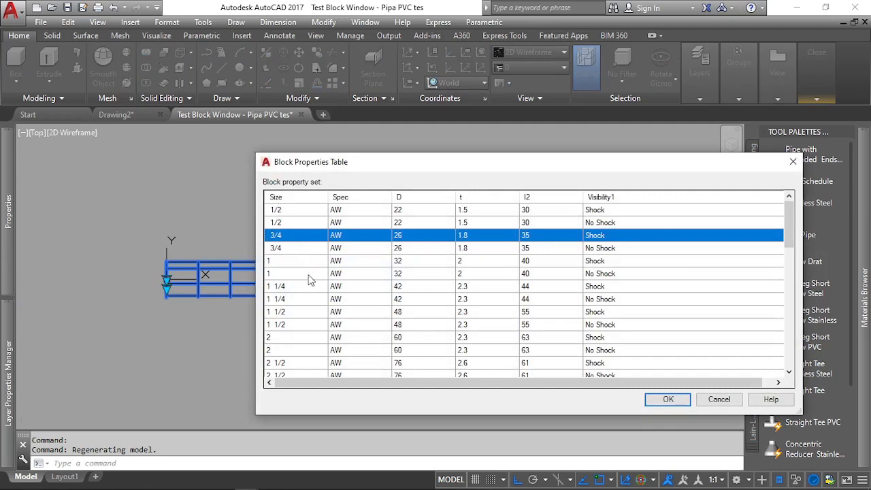
pyautogui.doubleClick(293, 352)
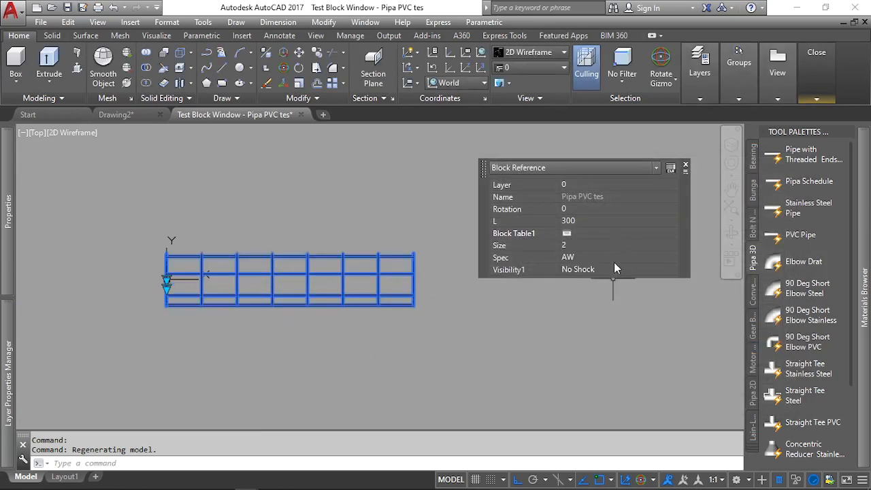
pyautogui.click(614, 269)
pyautogui.click(612, 270)
pyautogui.click(608, 281)
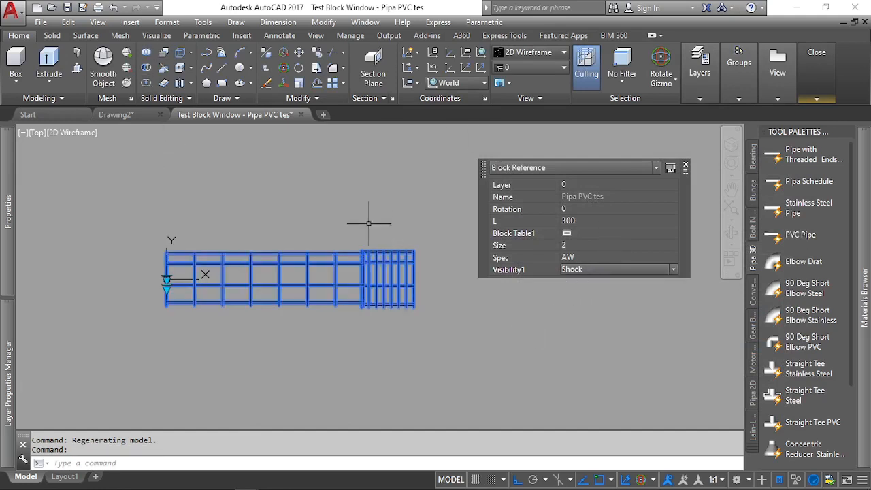
pyautogui.moveTo(813, 80)
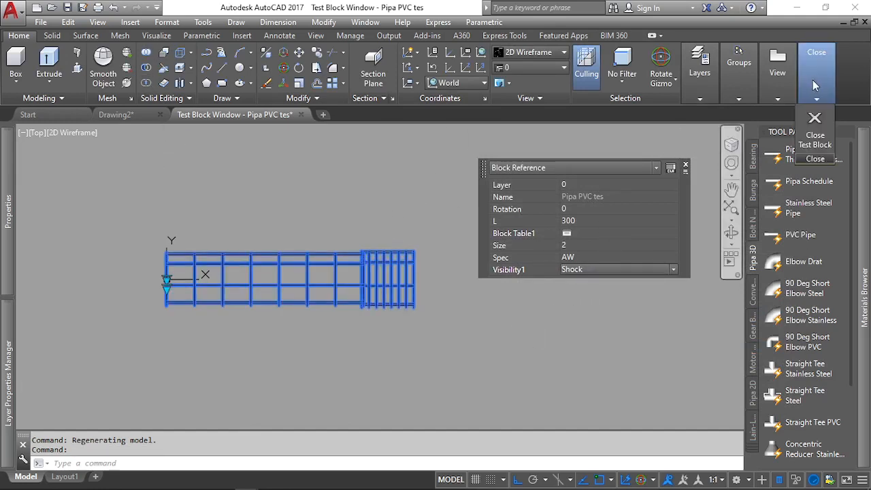
pyautogui.click(814, 139)
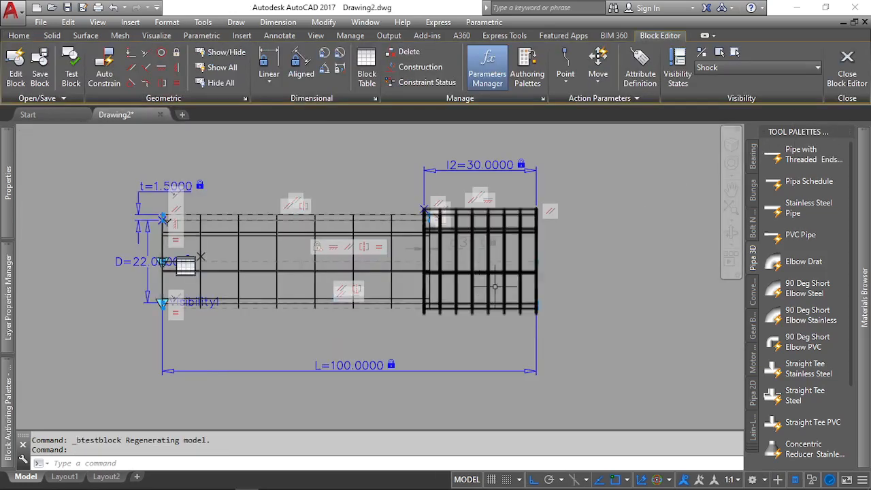
# Select all the pipe geometry and parameters in the Shock state and assign them to the Pipa PVC layer.
pyautogui.scroll(-2, 262, 192)
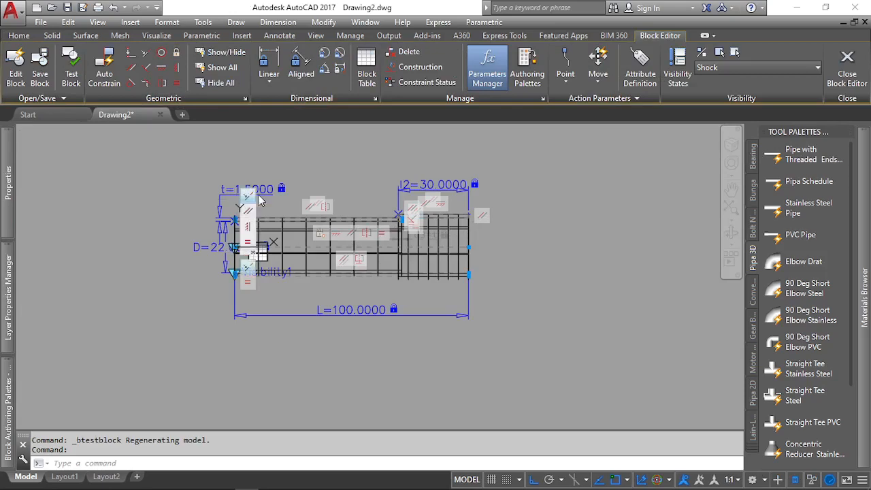
pyautogui.scroll(2, 259, 177)
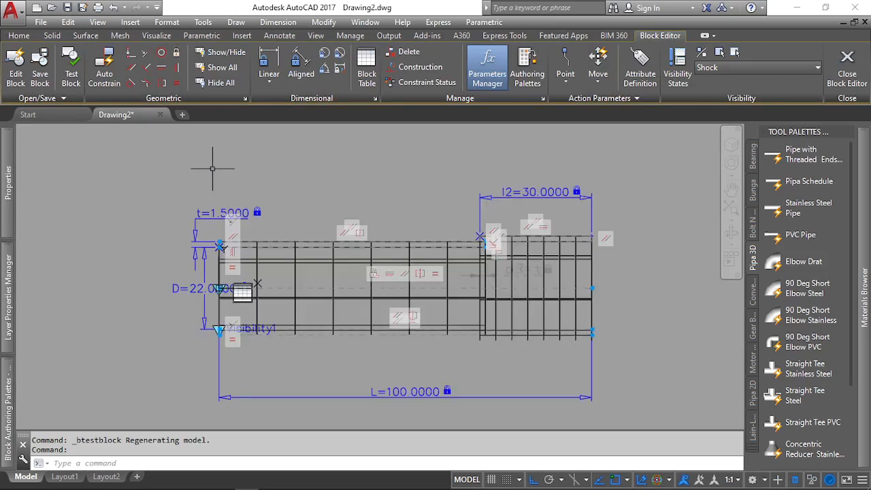
pyautogui.scroll(-2, 213, 170)
pyautogui.click(157, 150)
pyautogui.click(506, 304)
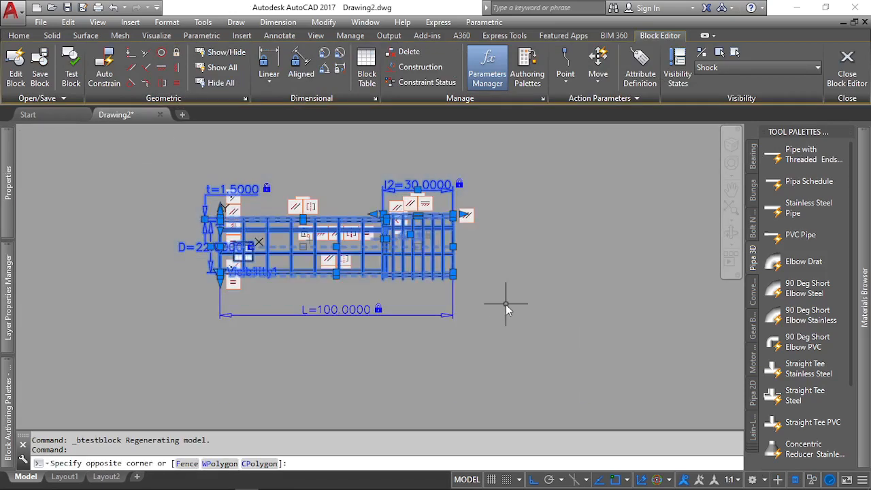
pyautogui.click(597, 164)
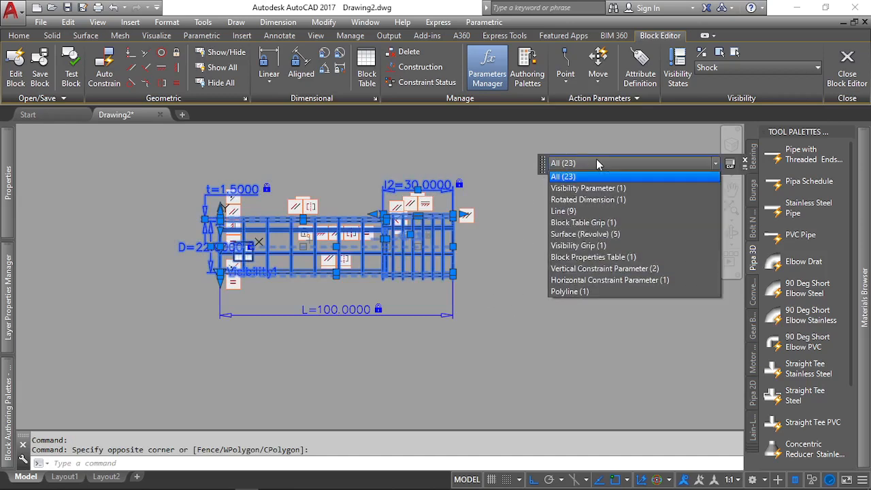
pyautogui.click(10, 196)
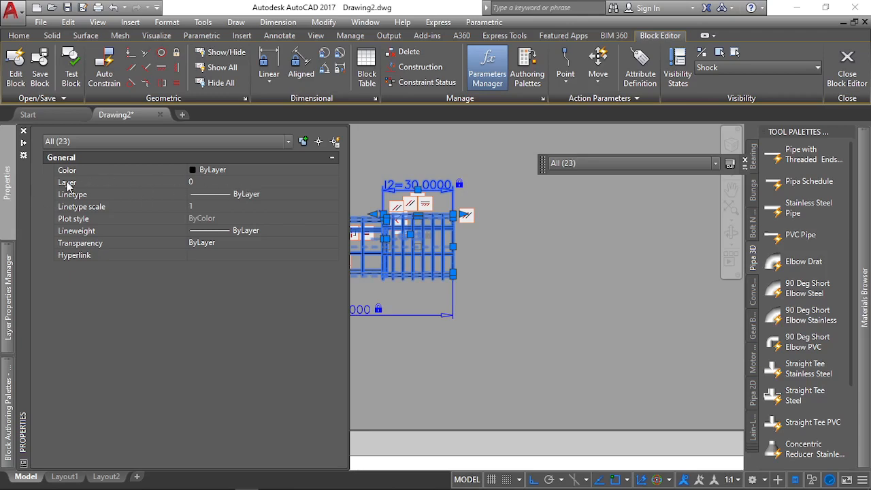
pyautogui.click(231, 181)
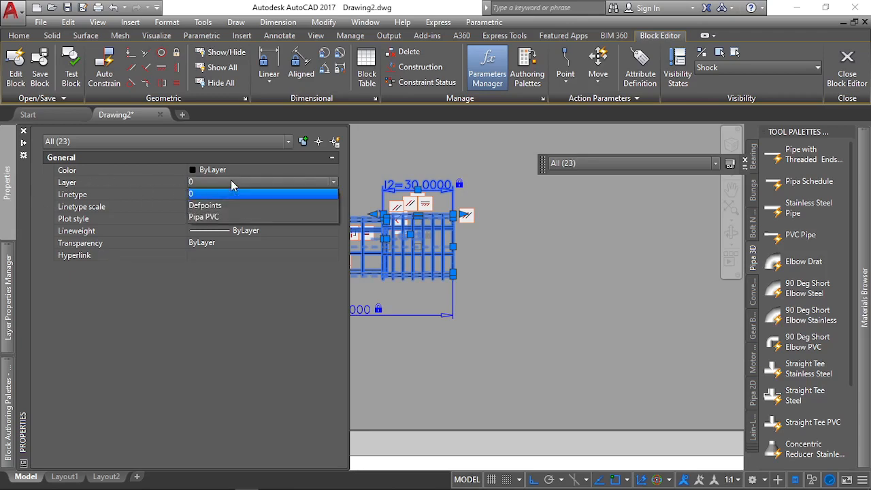
pyautogui.click(232, 217)
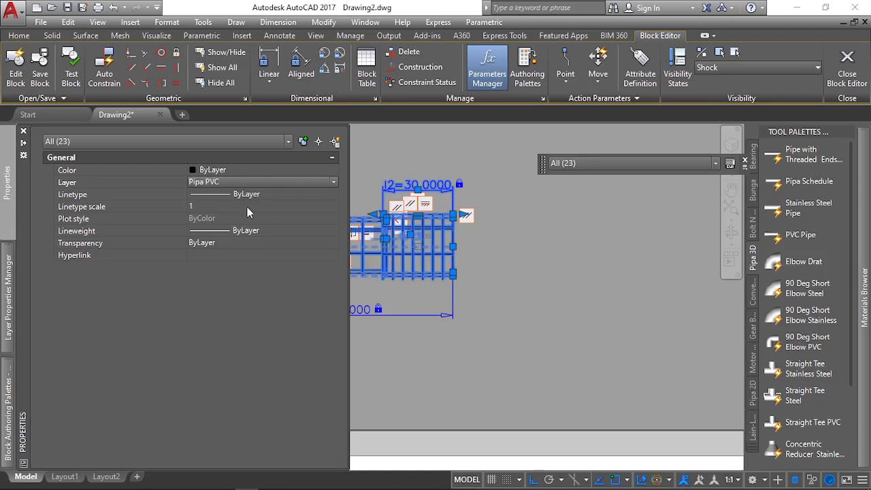
# Set the color of the selected pipe objects to ByBlock and close the Block Editor, saving the changes.
pyautogui.click(264, 170)
pyautogui.click(263, 169)
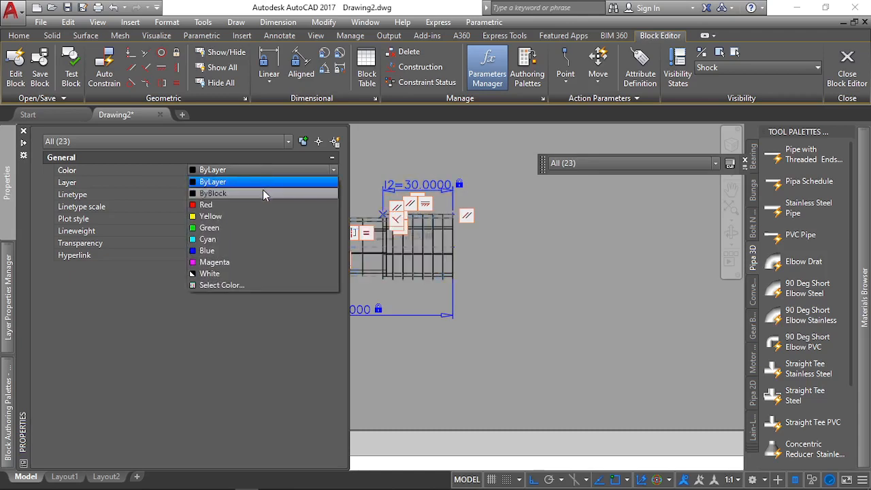
pyautogui.click(263, 193)
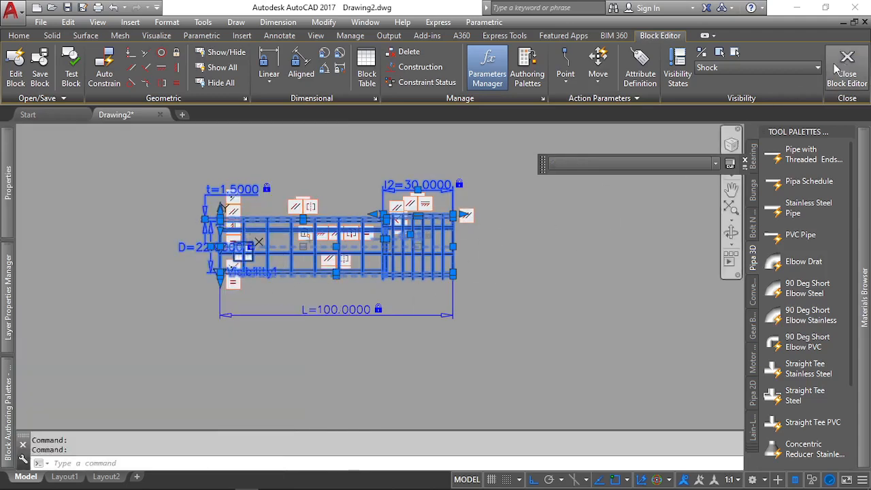
pyautogui.click(847, 68)
pyautogui.click(359, 244)
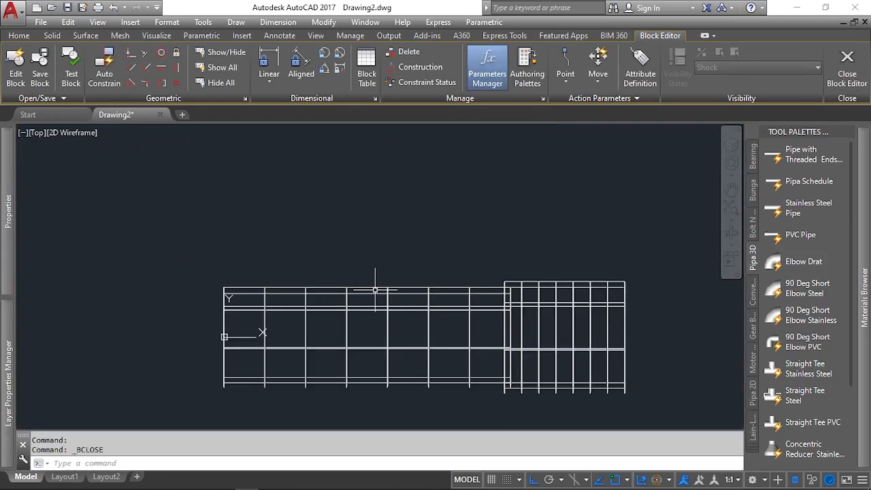
# Select the inserted pipe block in the drawing and switch the view to SW Isometric.
pyautogui.scroll(-4, 315, 238)
pyautogui.click(409, 257)
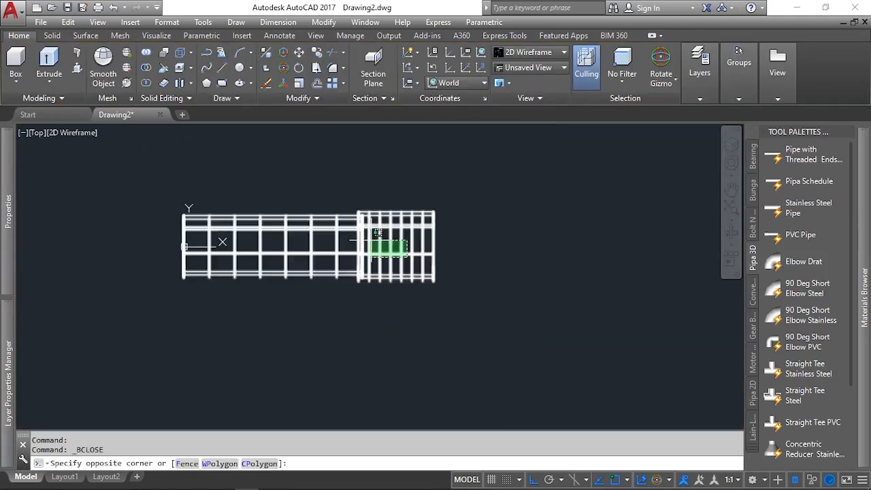
pyautogui.click(364, 237)
pyautogui.click(39, 133)
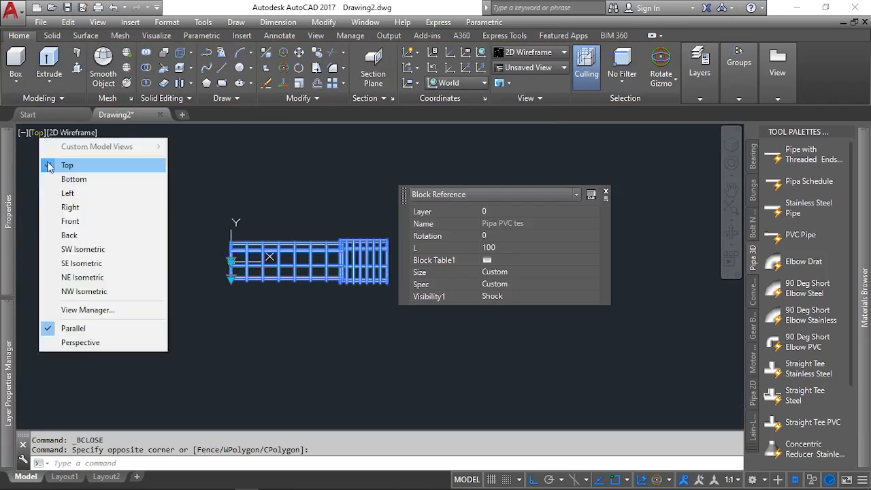
pyautogui.click(88, 249)
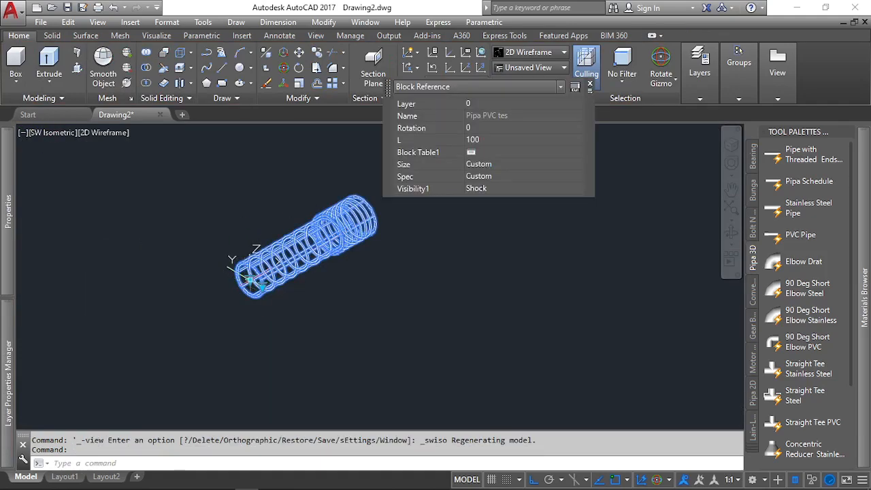
# Apply the size 8, AW, No Shock table row to the pipe block and set its length L to 1500.
pyautogui.click(250, 281)
pyautogui.moveTo(280, 224)
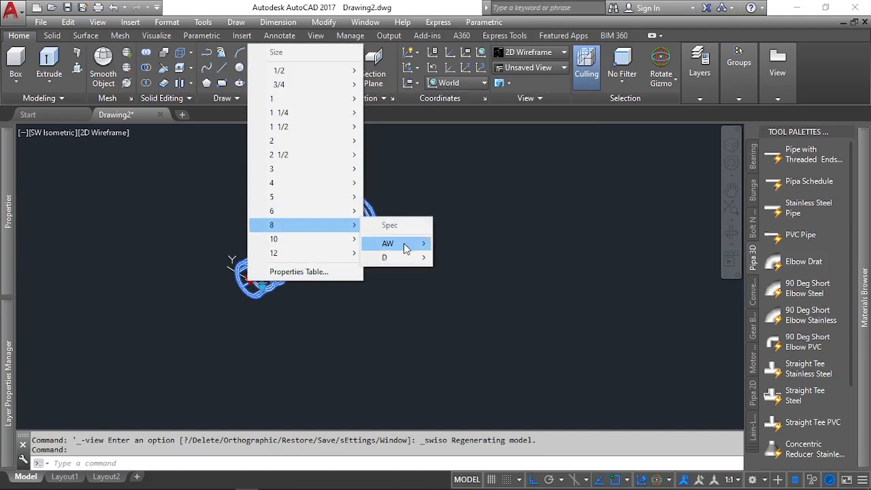
pyautogui.moveTo(403, 243)
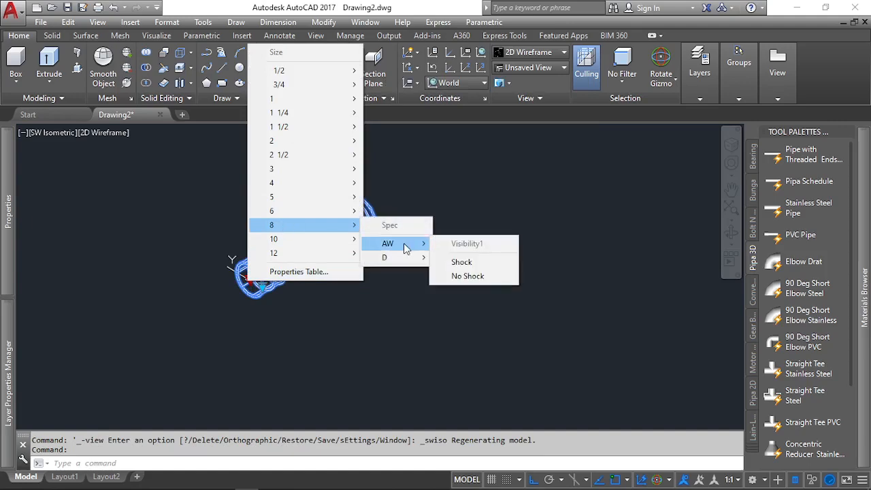
pyautogui.click(480, 277)
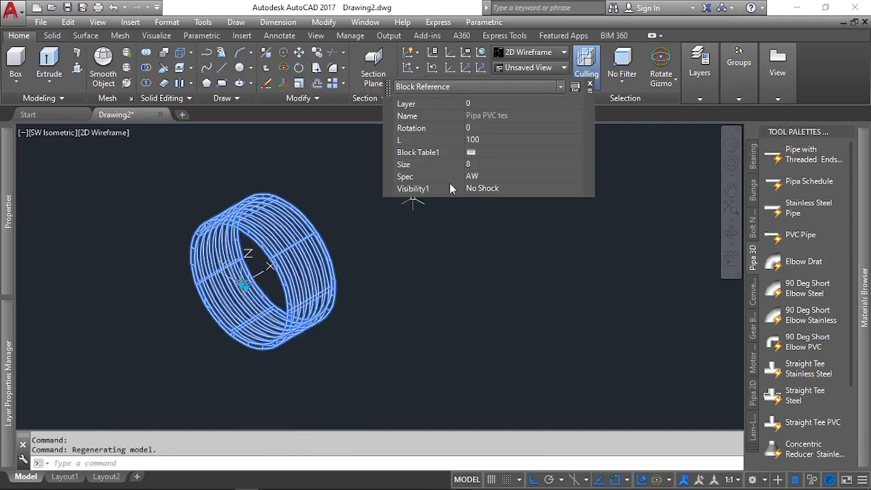
pyautogui.click(486, 144)
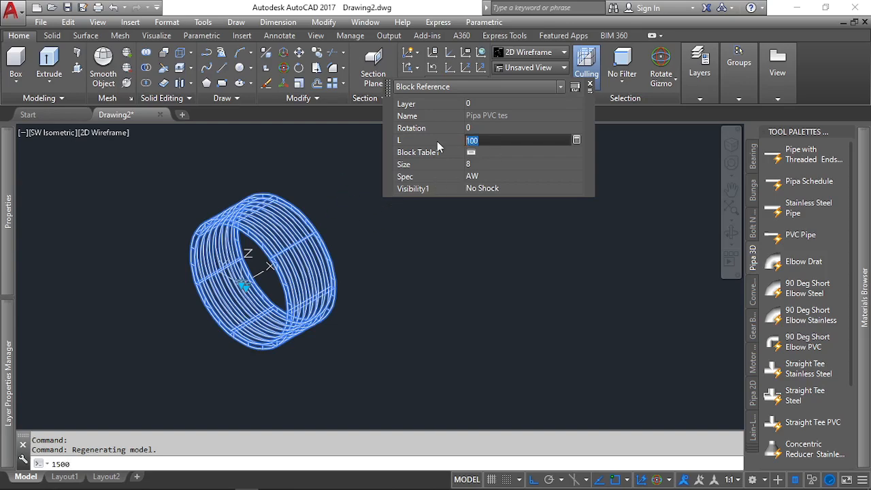
pyautogui.write('1500')
pyautogui.press('Return')
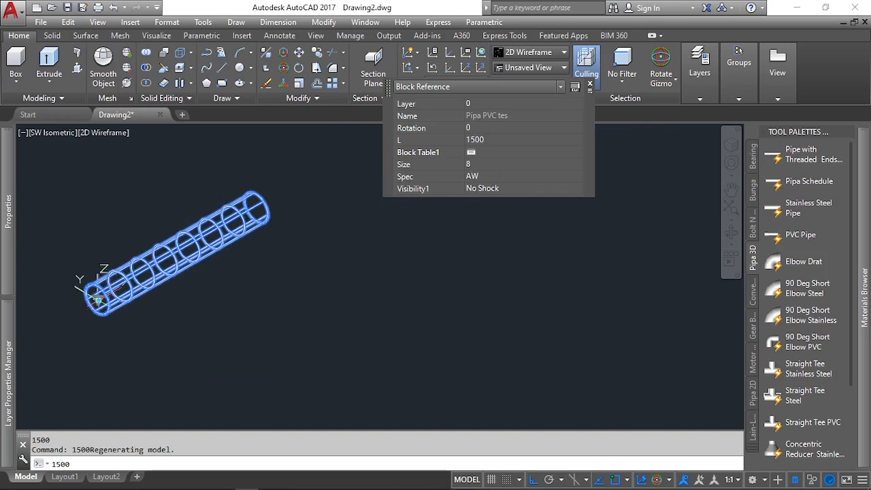
# Set the pipe block's Visibility1 property to Shock and display the model in the Realistic visual style.
pyautogui.click(498, 188)
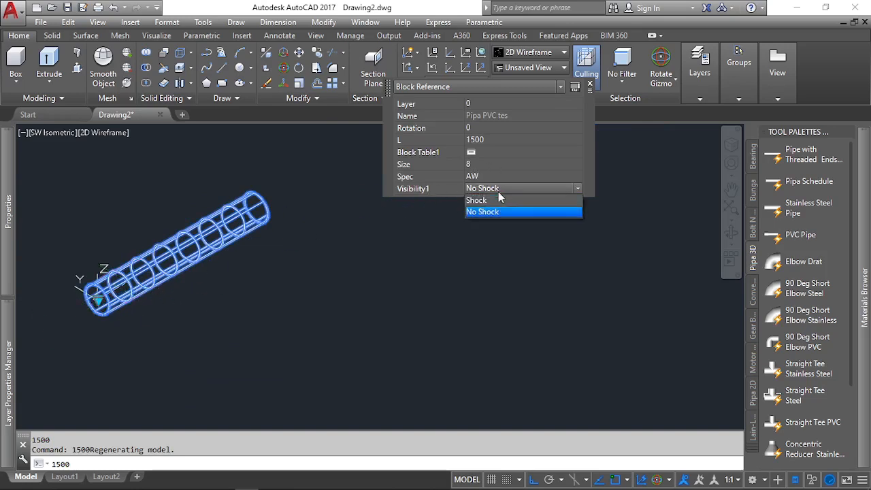
pyautogui.click(497, 198)
pyautogui.scroll(2, 187, 167)
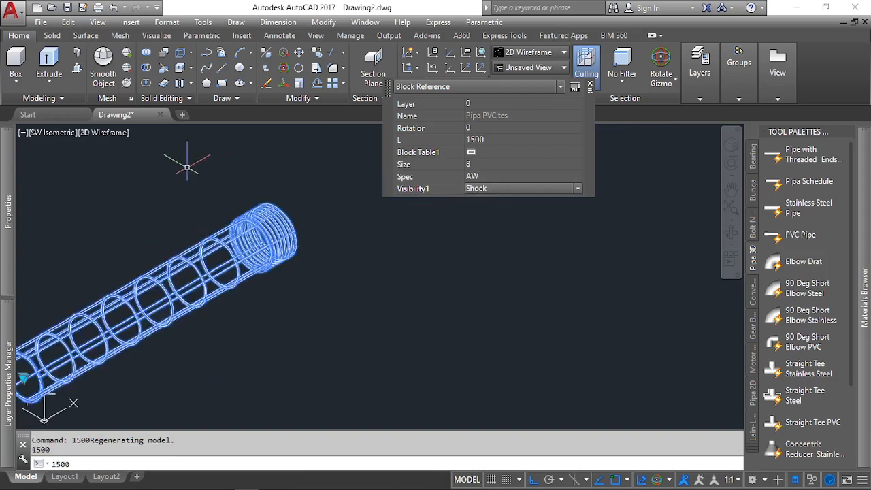
pyautogui.click(92, 133)
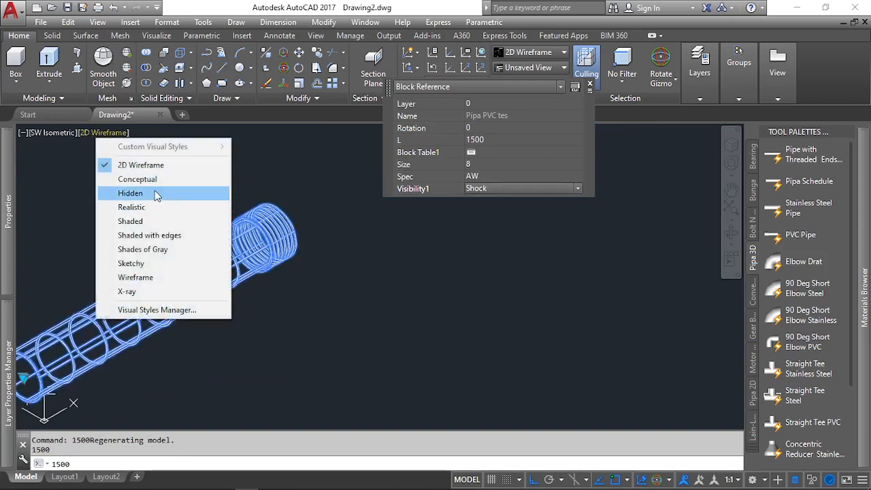
pyautogui.click(155, 207)
pyautogui.scroll(-2, 401, 226)
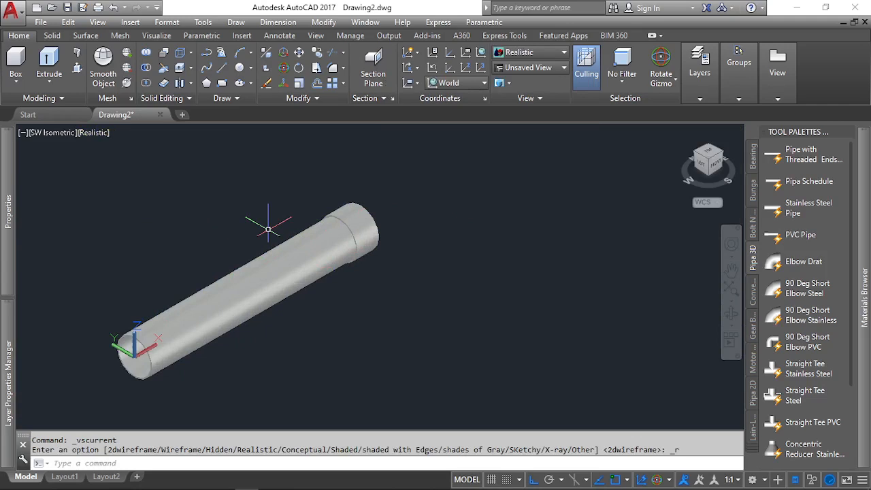
# Apply the size 8, D, Shock table row to the pipe block, inspect its ends, and deselect it.
pyautogui.scroll(-3, 442, 200)
pyautogui.click(408, 228)
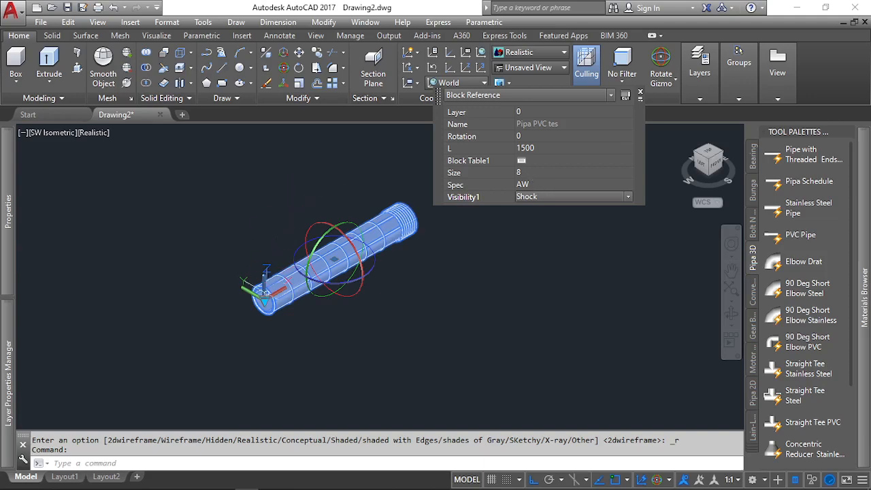
pyautogui.click(267, 299)
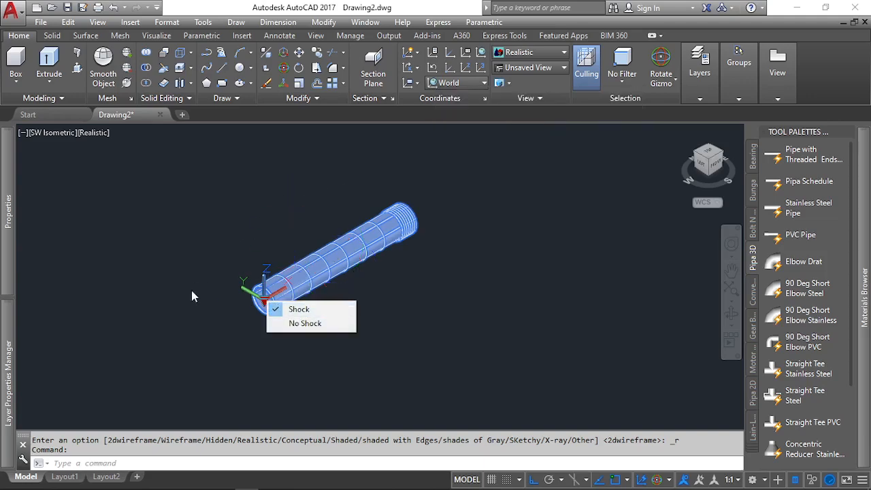
pyautogui.scroll(10, 248, 305)
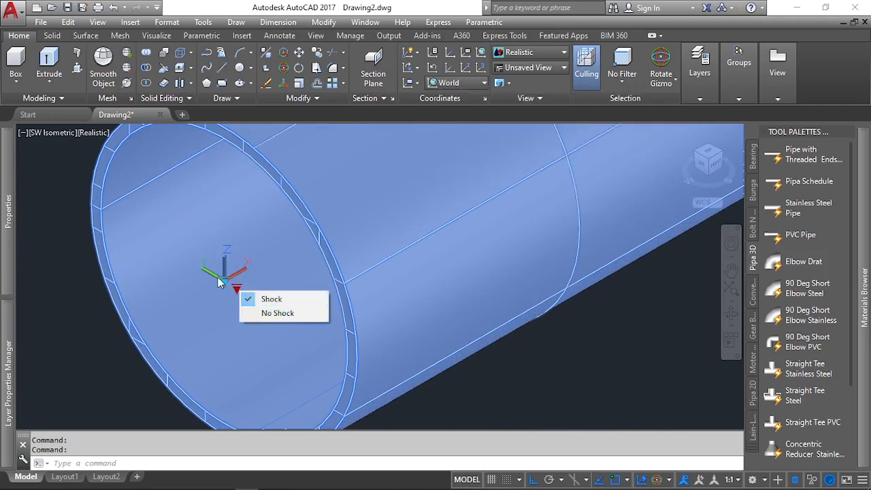
pyautogui.click(218, 280)
pyautogui.moveTo(222, 275); pyautogui.dragTo(225, 281)
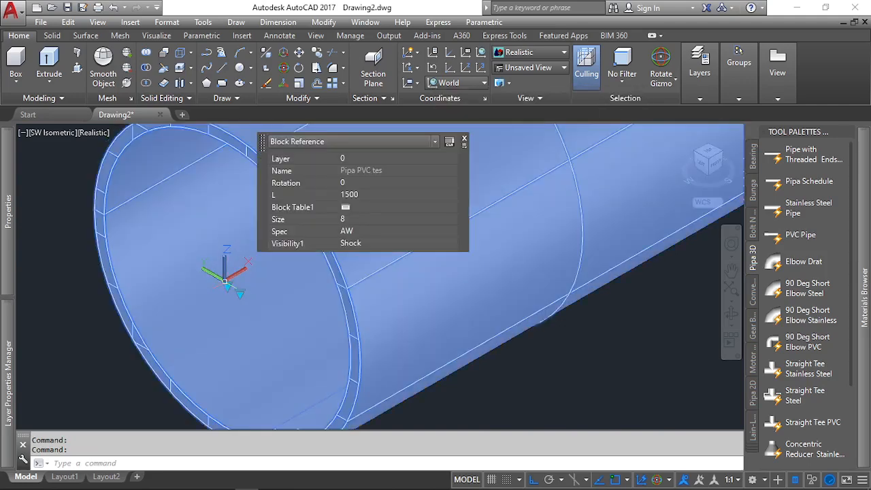
pyautogui.click(226, 284)
pyautogui.moveTo(308, 233)
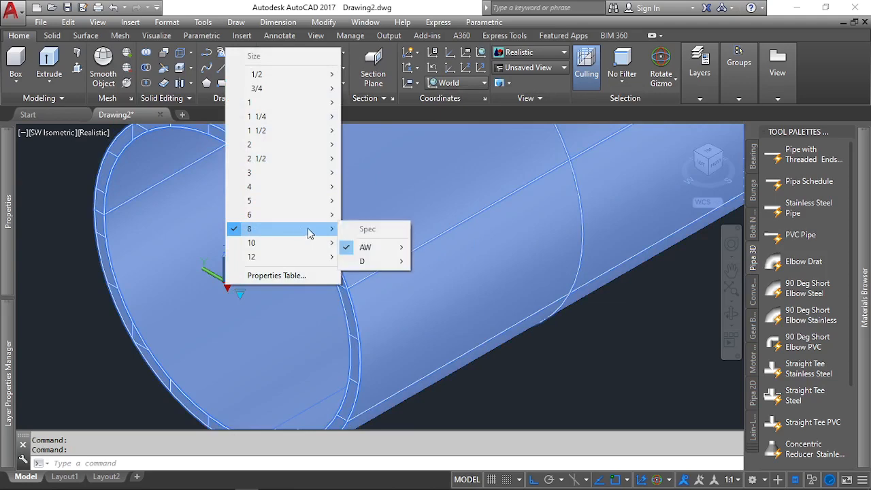
pyautogui.moveTo(380, 264)
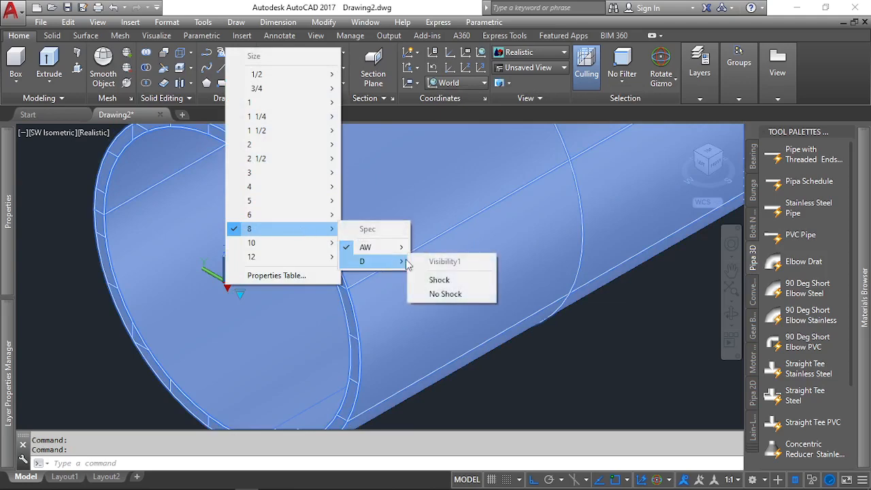
pyautogui.click(439, 280)
pyautogui.scroll(-5, 205, 340)
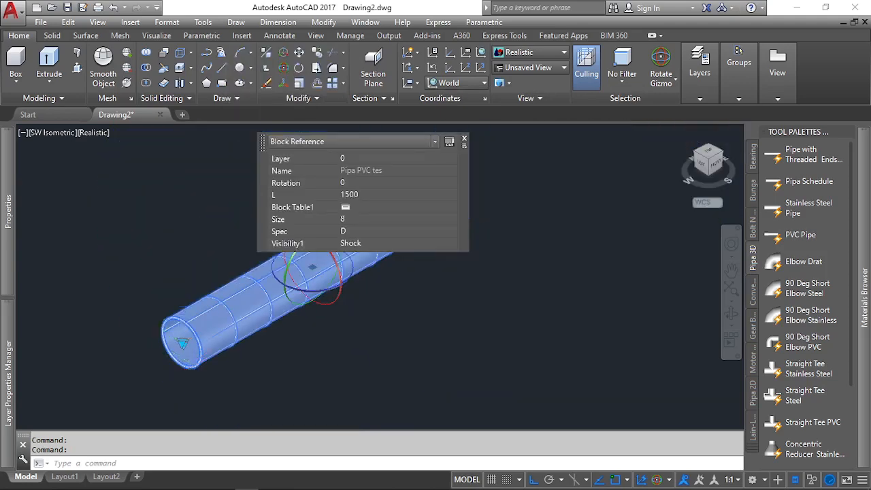
pyautogui.scroll(6, 189, 349)
pyautogui.scroll(-5, 189, 349)
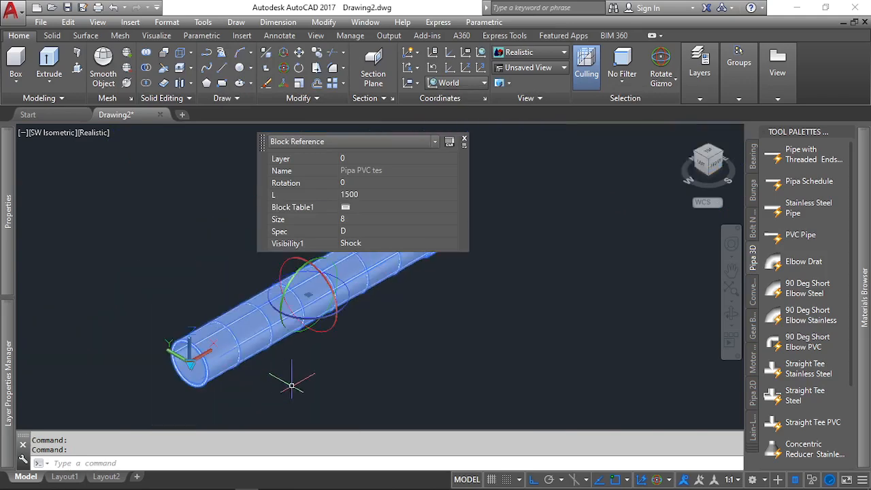
pyautogui.press('Escape')
pyautogui.scroll(-2, 347, 214)
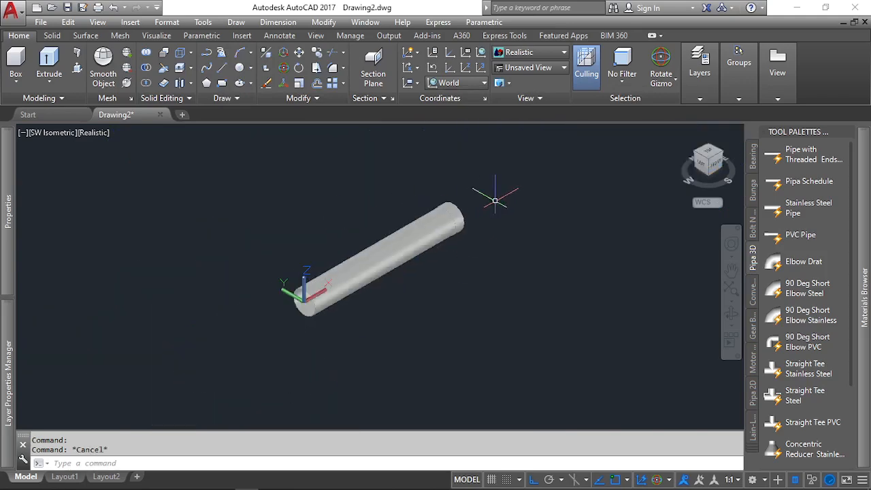
# Create a new layer named Pipe Line 1.
pyautogui.scroll(-3, 306, 205)
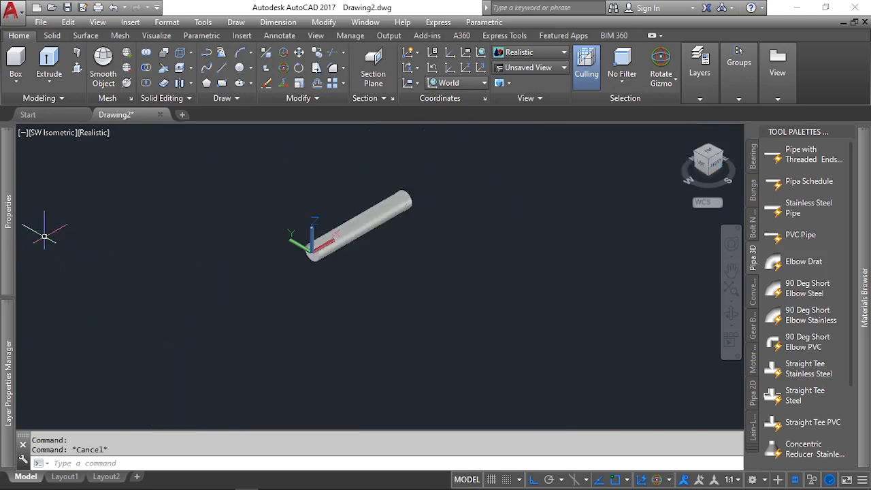
pyautogui.click(9, 217)
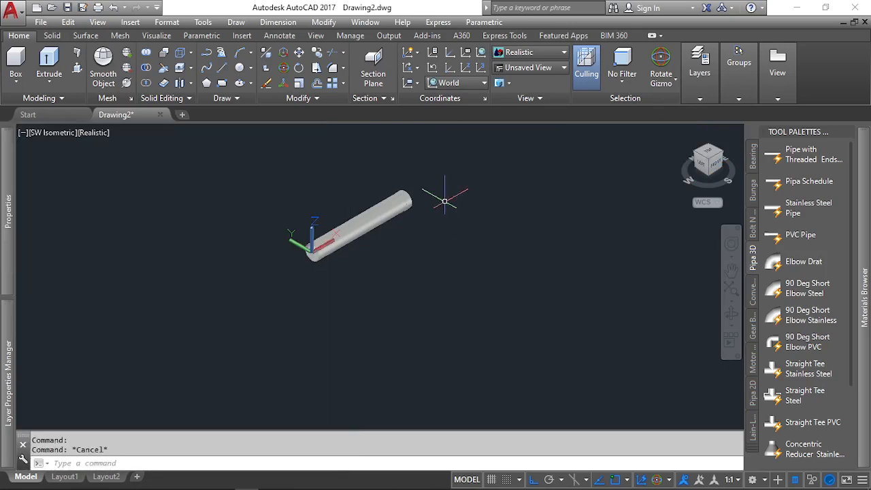
pyautogui.scroll(3, 340, 207)
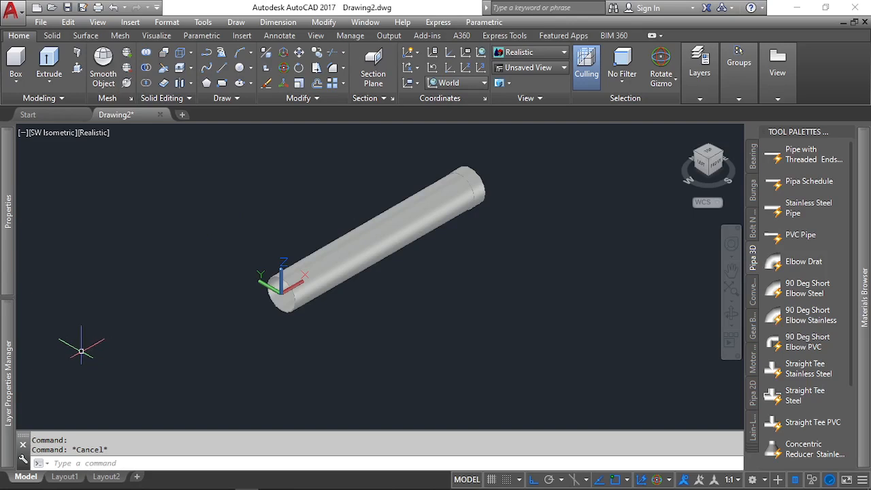
pyautogui.click(5, 368)
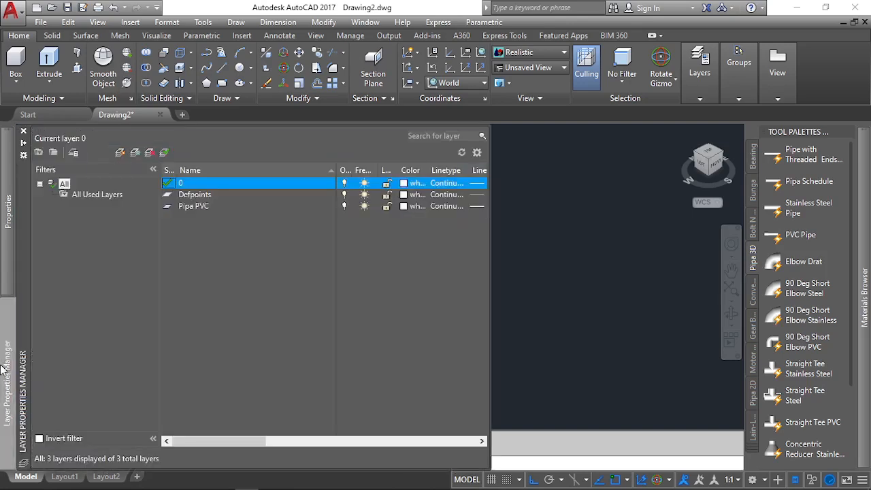
pyautogui.click(122, 153)
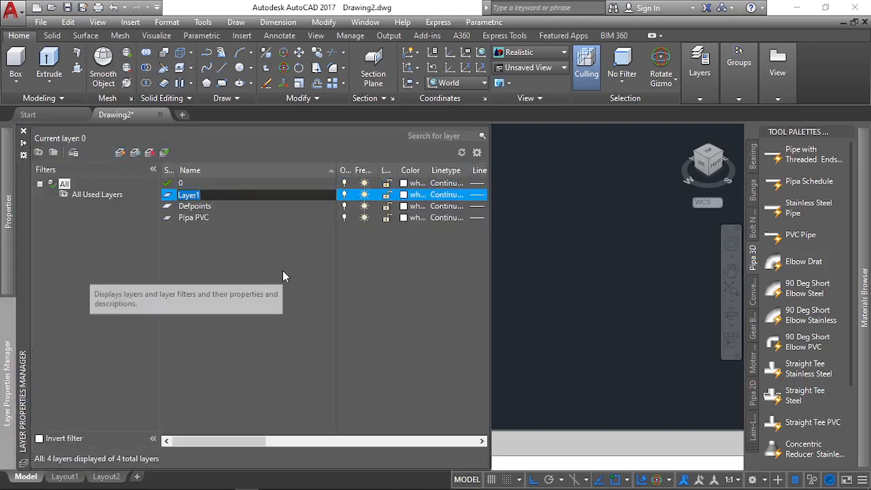
pyautogui.write('Line')
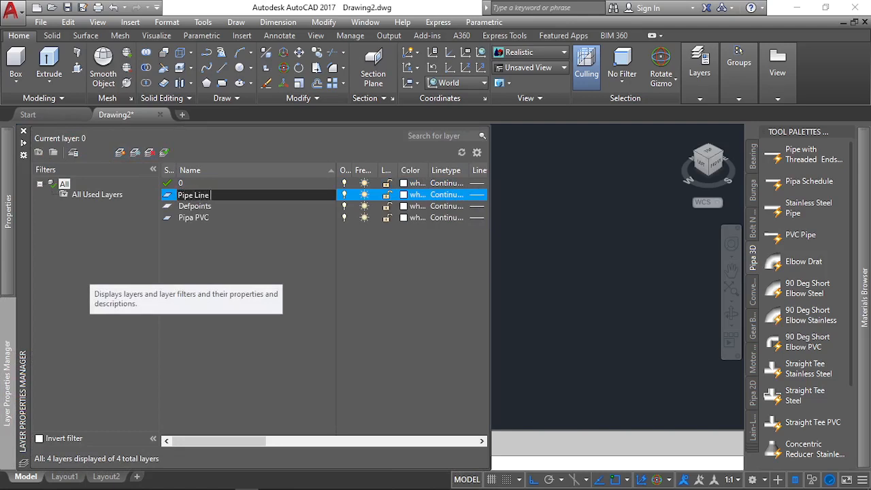
pyautogui.press('Return')
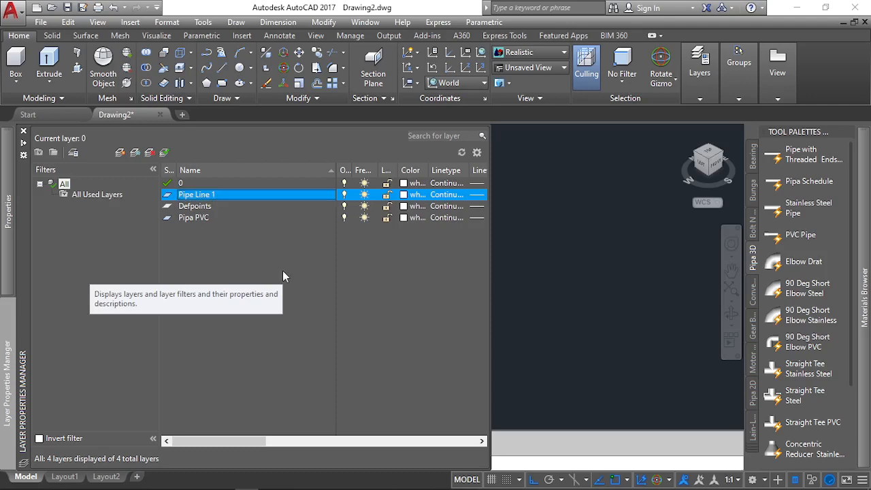
# Set the color of the Pipe Line 1 layer to red.
pyautogui.click(403, 195)
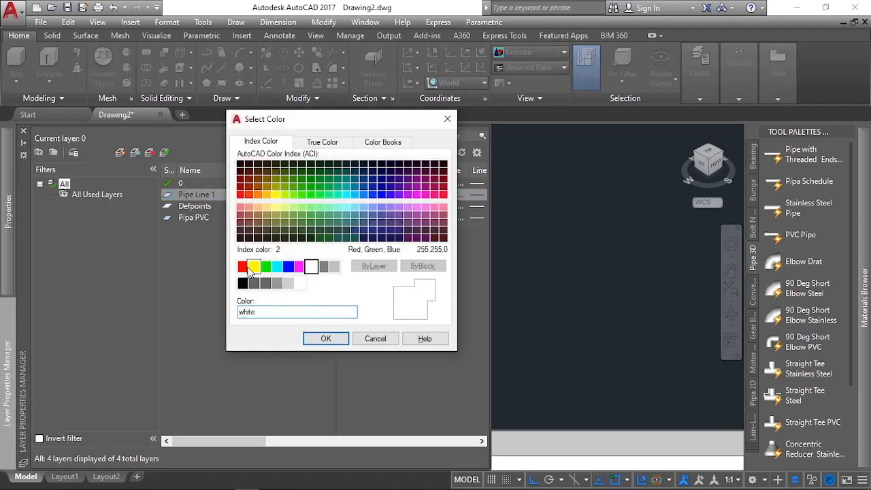
pyautogui.click(253, 266)
pyautogui.click(242, 266)
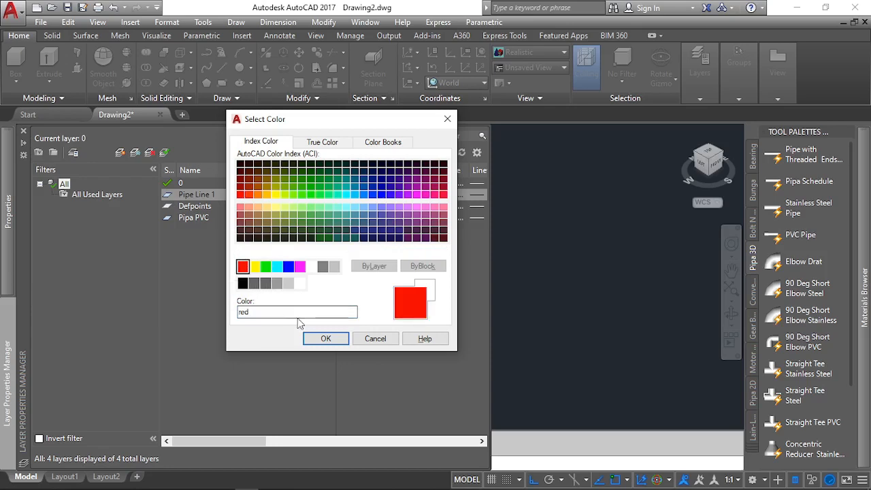
pyautogui.click(308, 340)
# Add another new layer and name it Pipe Line 2.
pyautogui.click(121, 153)
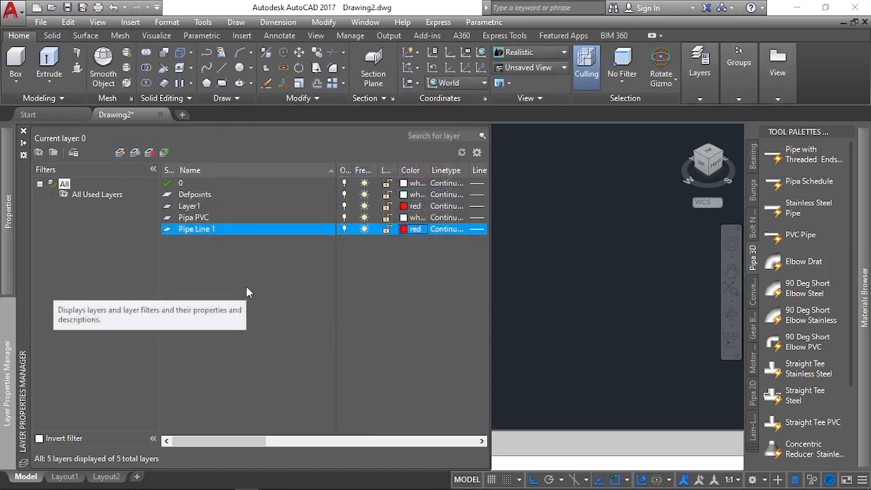
pyautogui.click(119, 152)
pyautogui.write('Pipe Line 2')
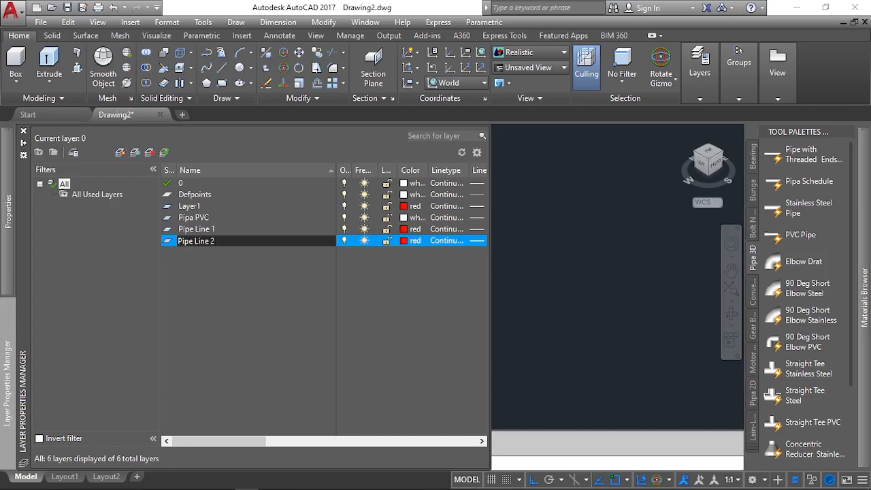
pyautogui.press('Return')
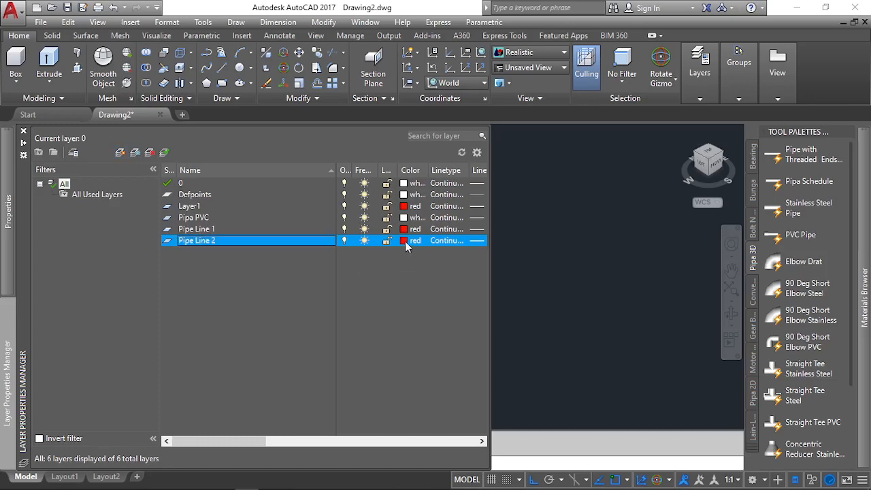
# Set the Pipe Line 2 layer's color to green and make Pipe Line 1 the current layer.
pyautogui.click(405, 241)
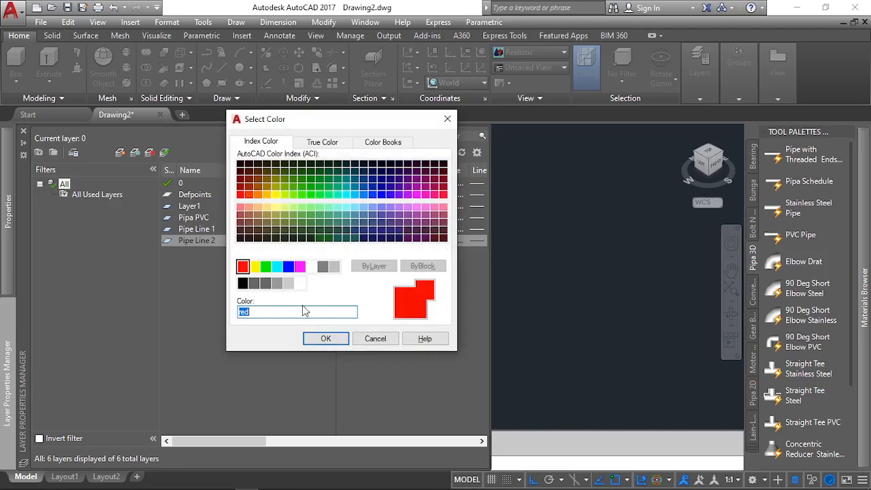
pyautogui.click(265, 266)
pyautogui.click(320, 339)
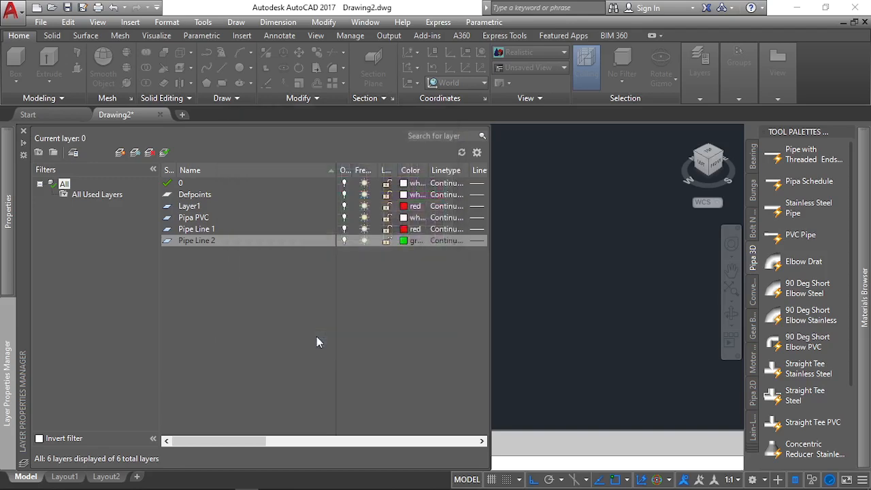
pyautogui.click(197, 230)
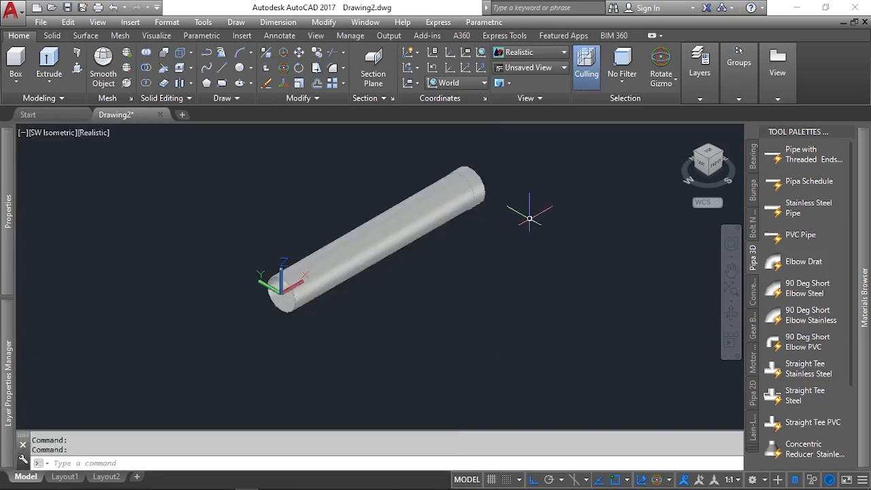
# Select the pipe block and assign it to the Pipe Line 1 layer.
pyautogui.scroll(-2, 529, 218)
pyautogui.click(472, 254)
pyautogui.click(437, 212)
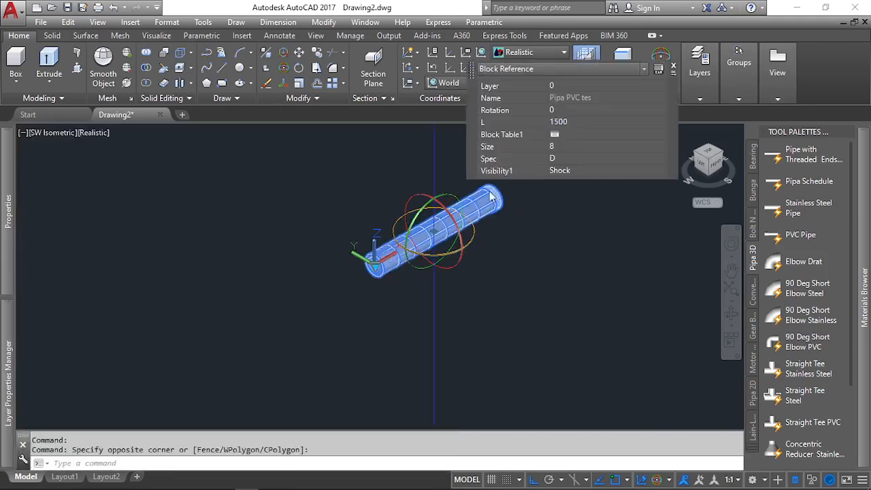
pyautogui.click(591, 85)
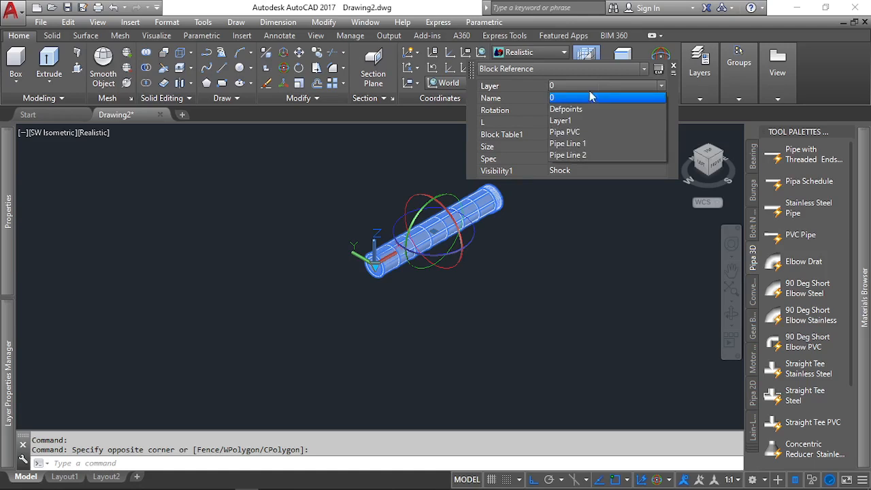
pyautogui.click(587, 144)
# Copy the selected pipe block about 2250 units in the negative Y direction.
pyautogui.scroll(-2, 226, 272)
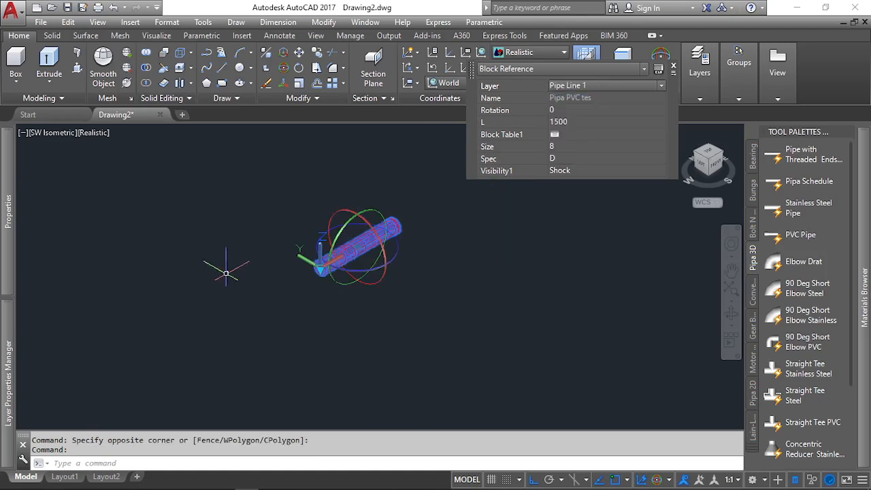
pyautogui.scroll(-2, 226, 273)
pyautogui.scroll(3, 288, 224)
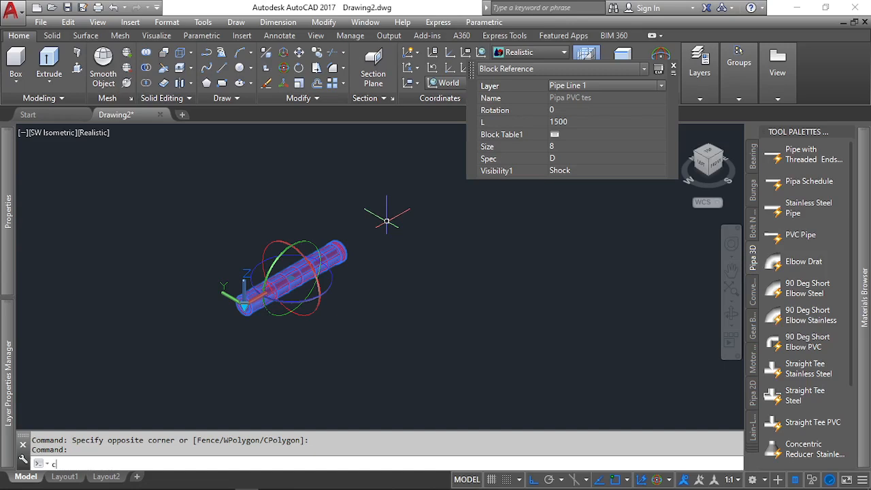
pyautogui.write('o')
pyautogui.press('Return')
pyautogui.click(393, 183)
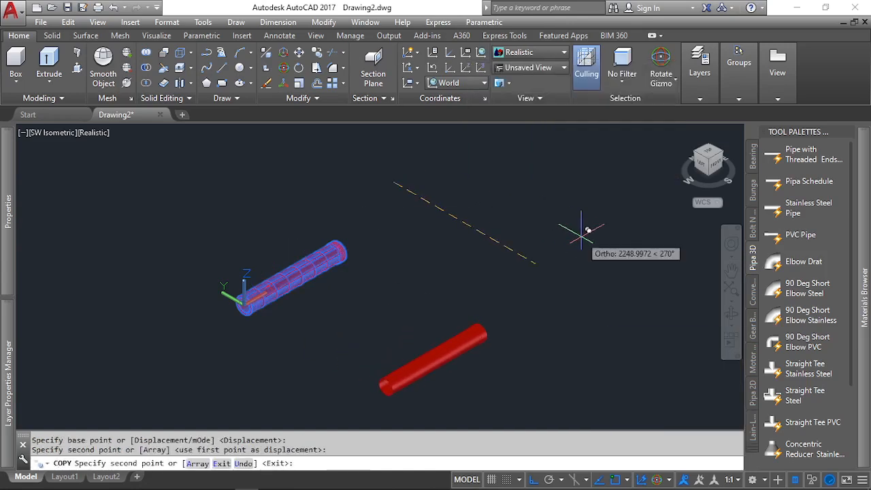
pyautogui.press('Escape')
# Move the copied pipe block to the Pipe Line 2 layer and deselect it.
pyautogui.click(515, 293)
pyautogui.click(447, 350)
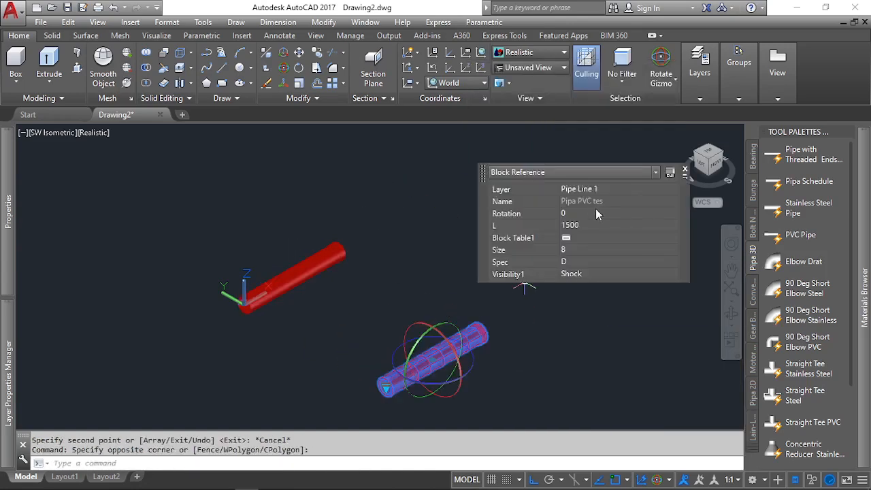
pyautogui.click(610, 188)
pyautogui.click(610, 188)
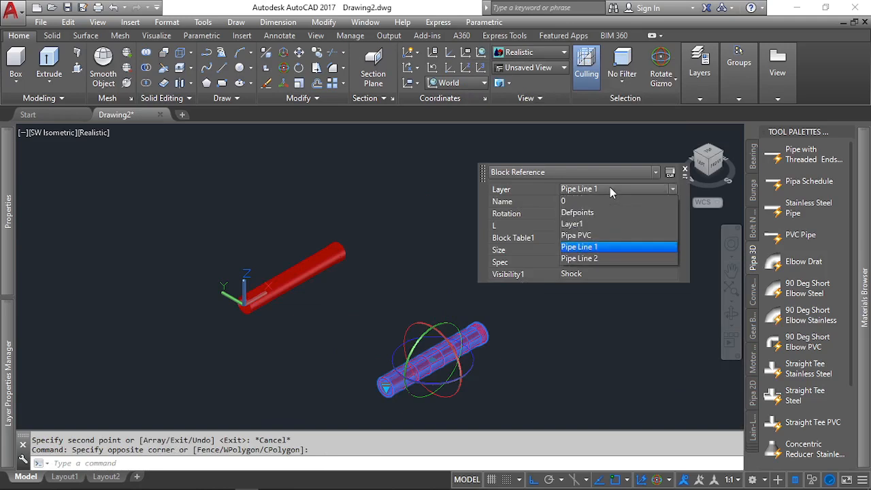
pyautogui.click(592, 249)
pyautogui.press('Escape')
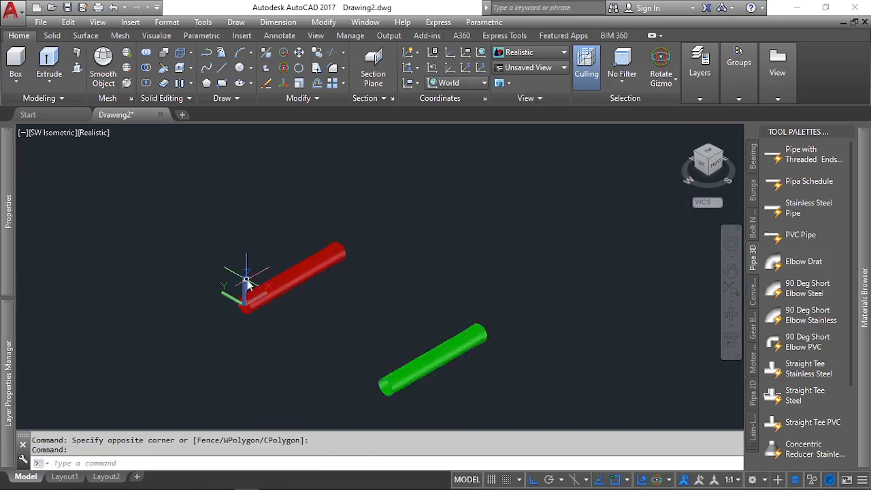
# Make layer 0 the current layer.
pyautogui.scroll(-5, 247, 284)
pyautogui.scroll(4, 272, 304)
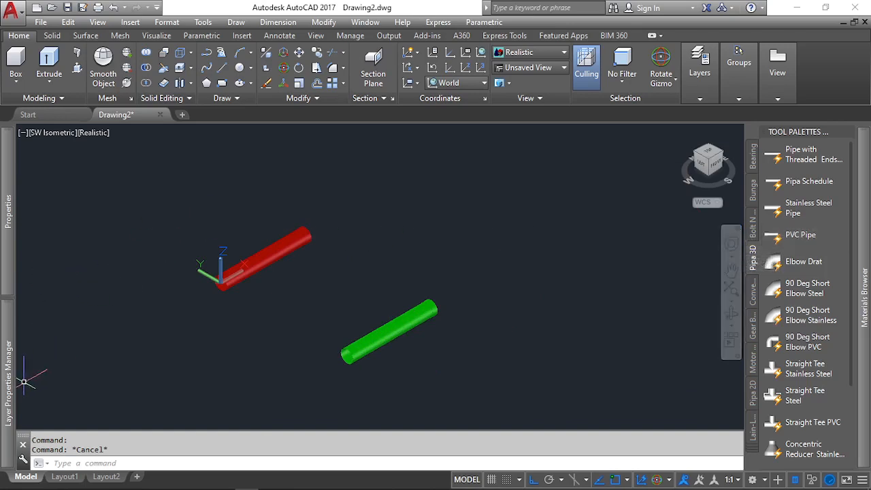
pyautogui.moveTo(9, 375)
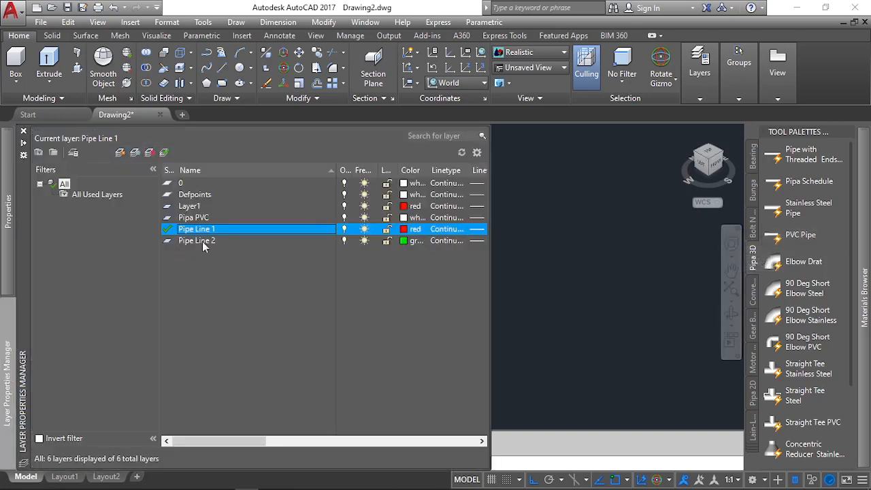
pyautogui.doubleClick(211, 184)
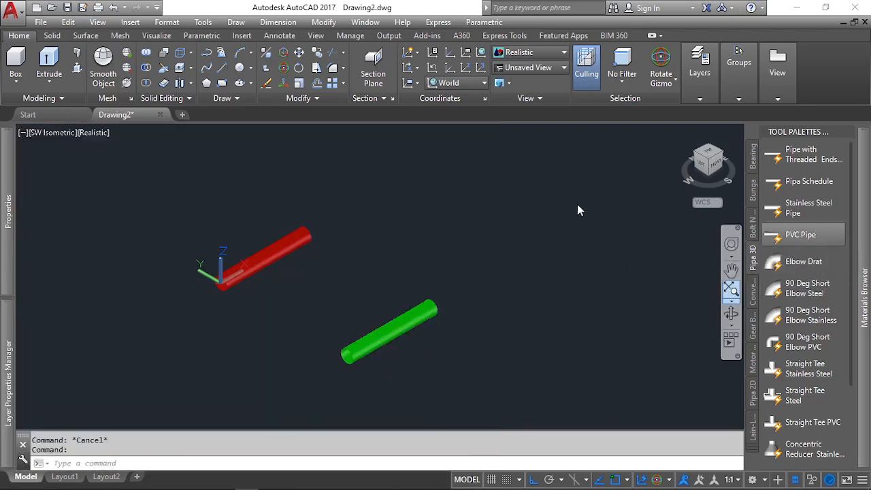
# Insert the ready-made PVC Pipe block beside the two pipes and apply its size 10, AW, Shock table row.
pyautogui.scroll(4, 439, 228)
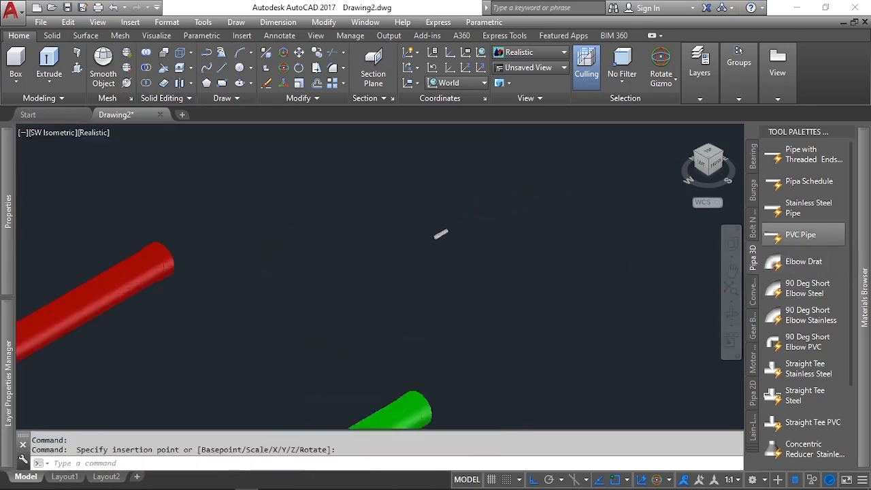
pyautogui.click(459, 246)
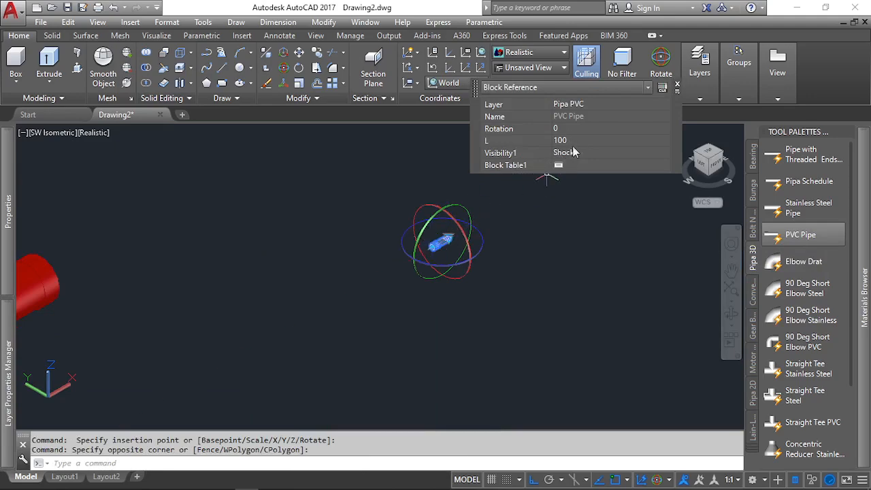
pyautogui.click(560, 166)
pyautogui.scroll(-7, 306, 313)
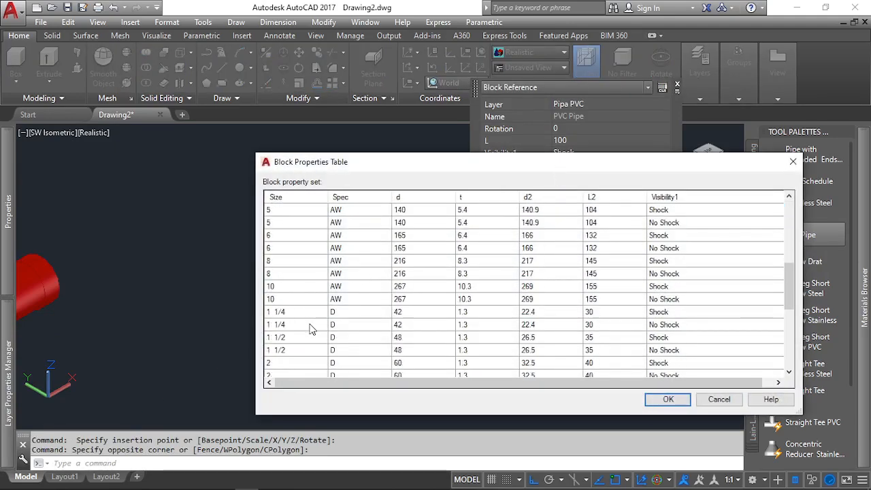
pyautogui.click(294, 286)
pyautogui.press('Return')
# Set the length L of the inserted PVC Pipe block to 1500 and deselect it.
pyautogui.click(614, 138)
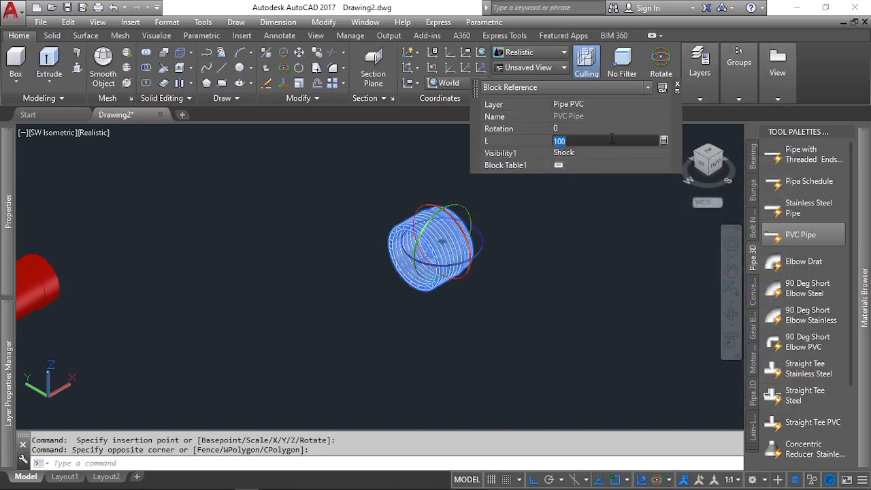
pyautogui.write('1500')
pyautogui.press('Return')
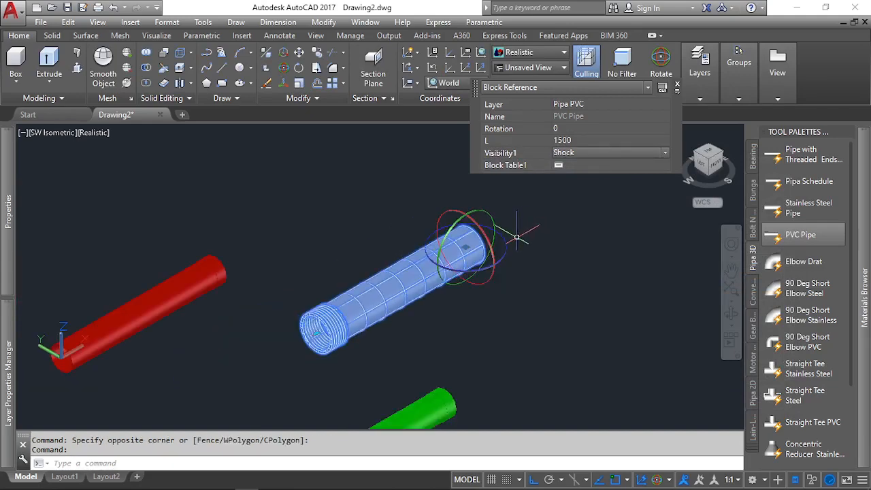
pyautogui.press('Escape')
# Assign the inserted PVC Pipe block to layer 0 and deselect it.
pyautogui.click(488, 256)
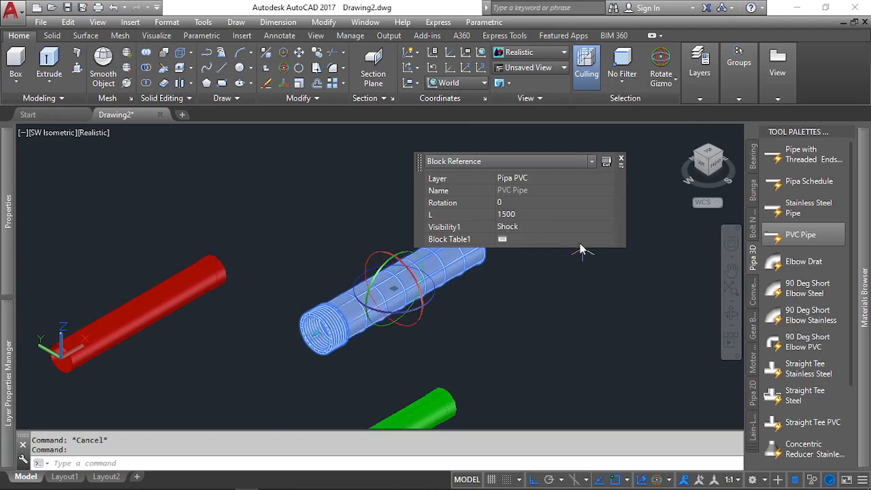
pyautogui.click(547, 175)
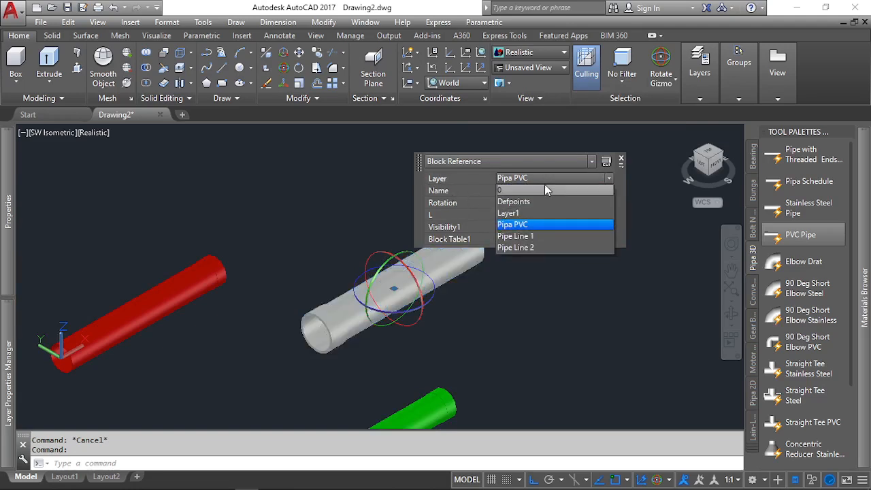
pyautogui.click(545, 189)
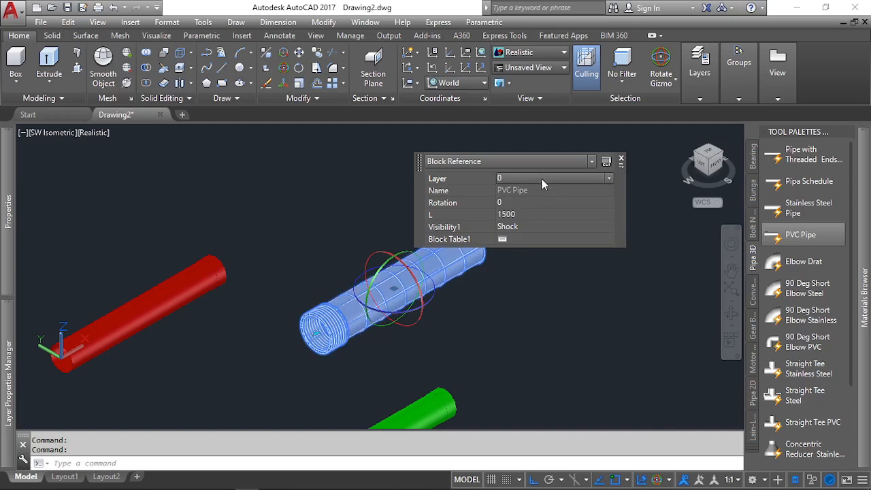
pyautogui.click(542, 181)
pyautogui.click(541, 182)
pyautogui.press('Escape')
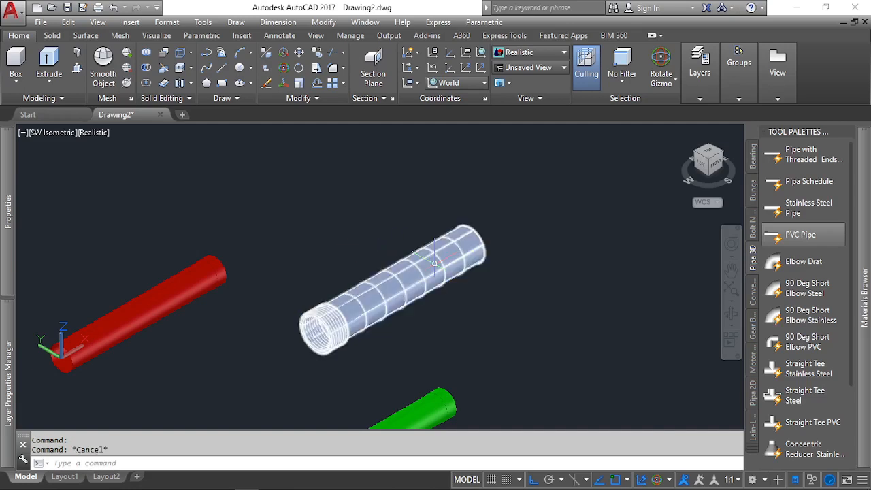
# Copy the grey PVC Pipe block to the clipboard and deselect it.
pyautogui.click(459, 277)
pyautogui.click(404, 245)
pyautogui.click(397, 241)
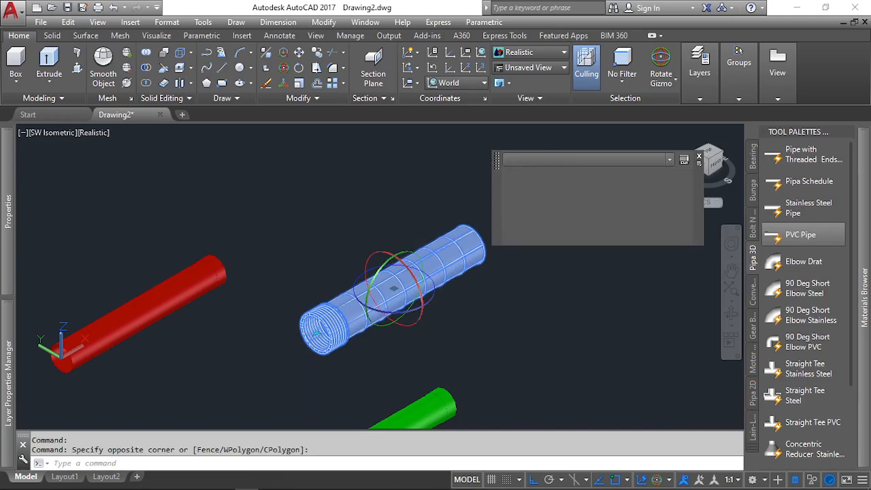
pyautogui.hotkey('ctrl', 'c')
pyautogui.press('Escape')
# Make Pipe Line 1 the current layer and paste the copied PVC Pipe block to the right of the existing pipes.
pyautogui.moveTo(8, 371)
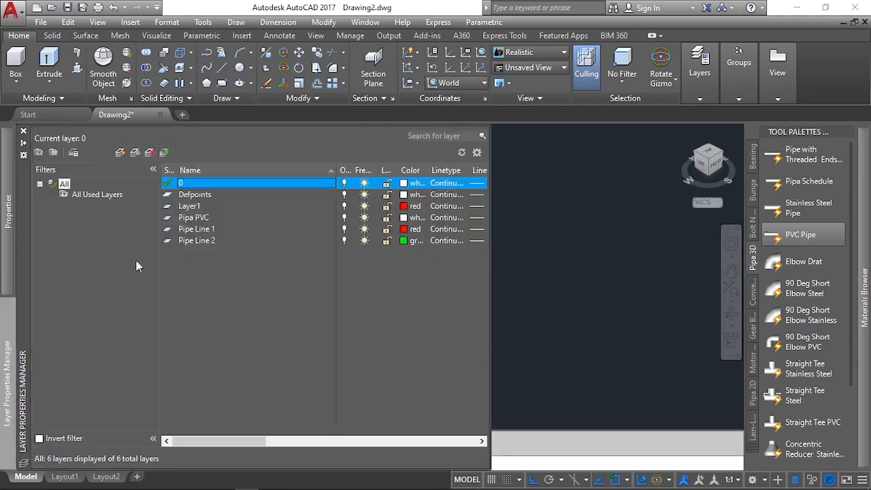
pyautogui.doubleClick(219, 230)
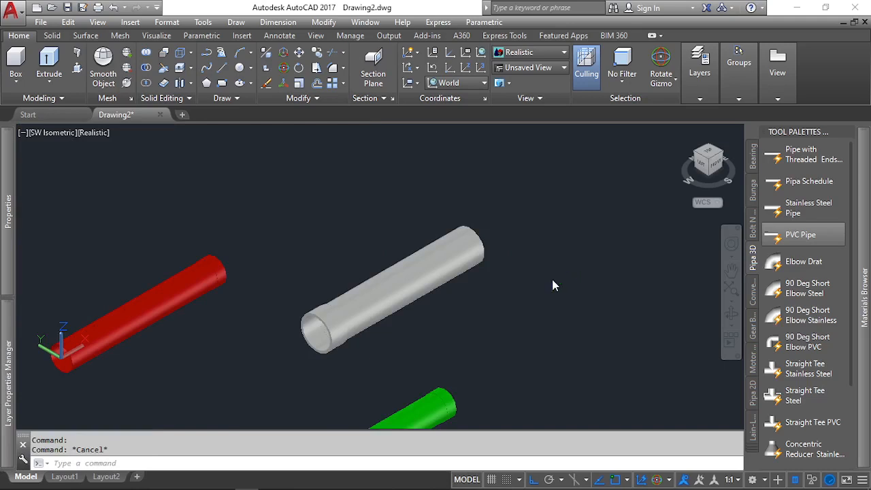
pyautogui.hotkey('ctrl', 'v')
pyautogui.scroll(-5, 438, 230)
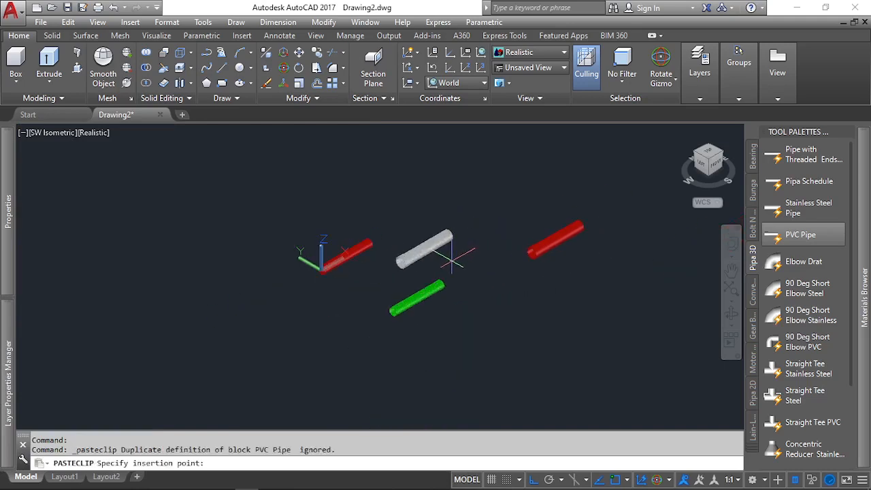
pyautogui.click(449, 256)
# Assign the pasted PVC Pipe block to layer Pipe Line 1 and deselect it.
pyautogui.click(582, 239)
pyautogui.scroll(2, 571, 245)
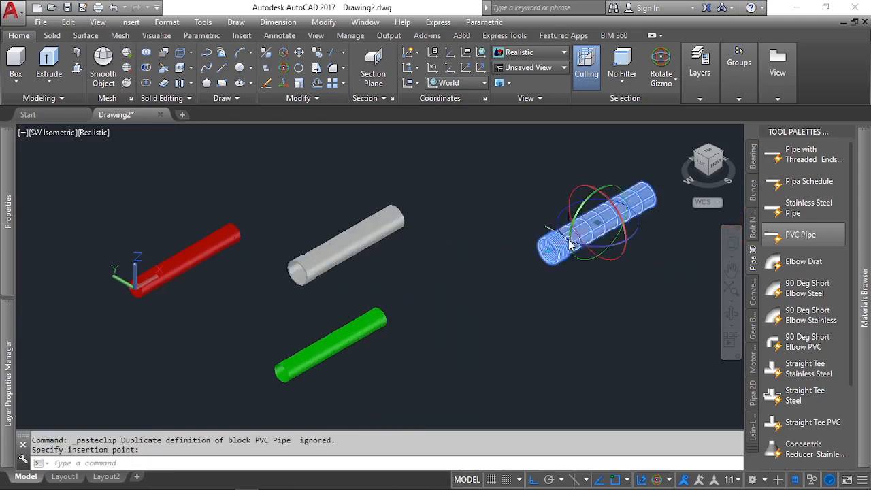
pyautogui.click(697, 137)
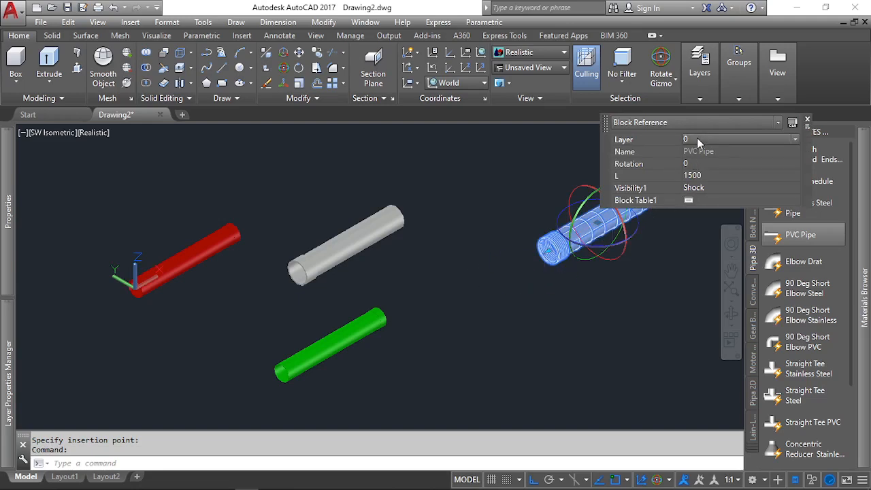
pyautogui.click(697, 137)
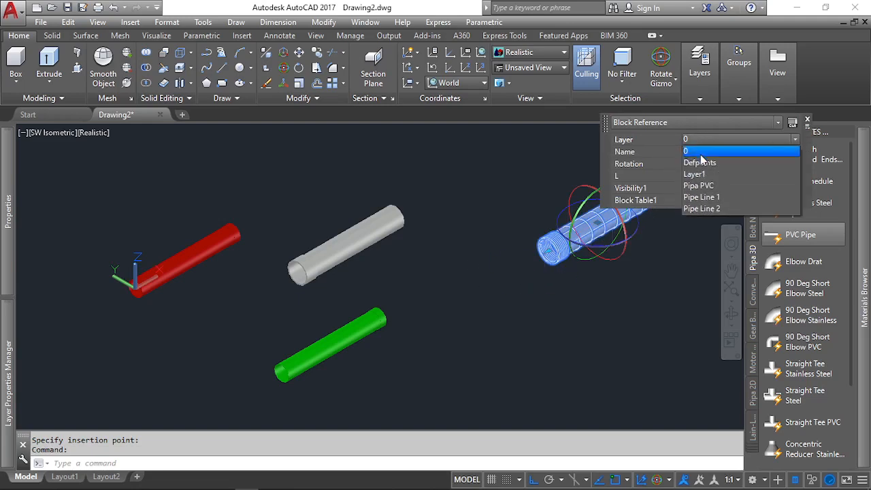
pyautogui.click(706, 197)
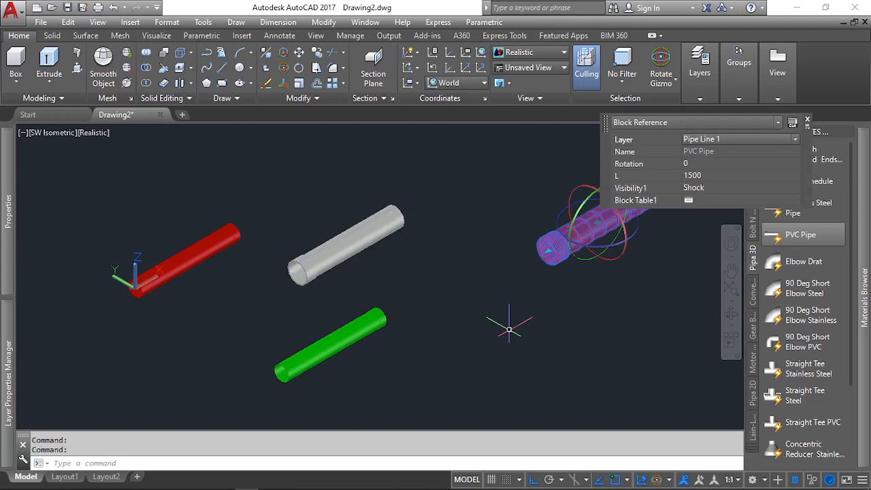
pyautogui.press('Escape')
# Move the pasted PVC Pipe block about 1945 units along the negative X direction, closer to the other pipes.
pyautogui.scroll(-2, 407, 284)
pyautogui.scroll(3, 510, 272)
pyautogui.click(470, 231)
pyautogui.click(430, 279)
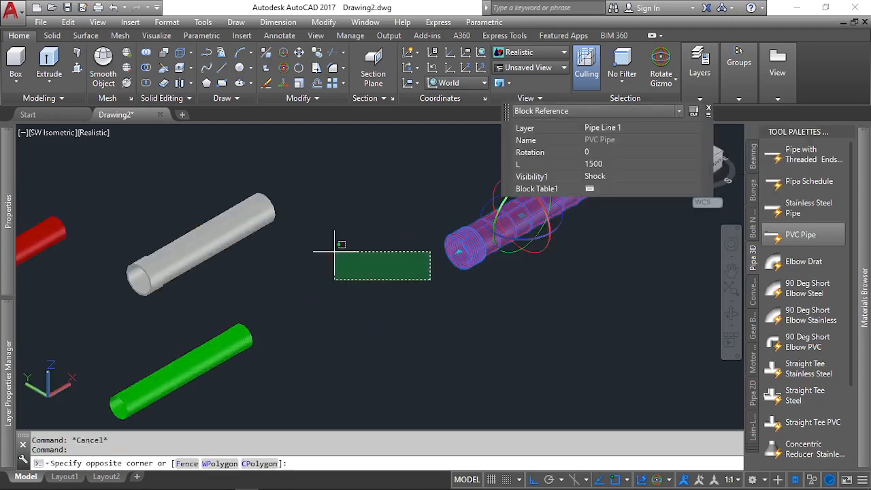
pyautogui.scroll(-2, 332, 253)
pyautogui.click(434, 312)
pyautogui.write('m')
pyautogui.press('space')
pyautogui.click(598, 233)
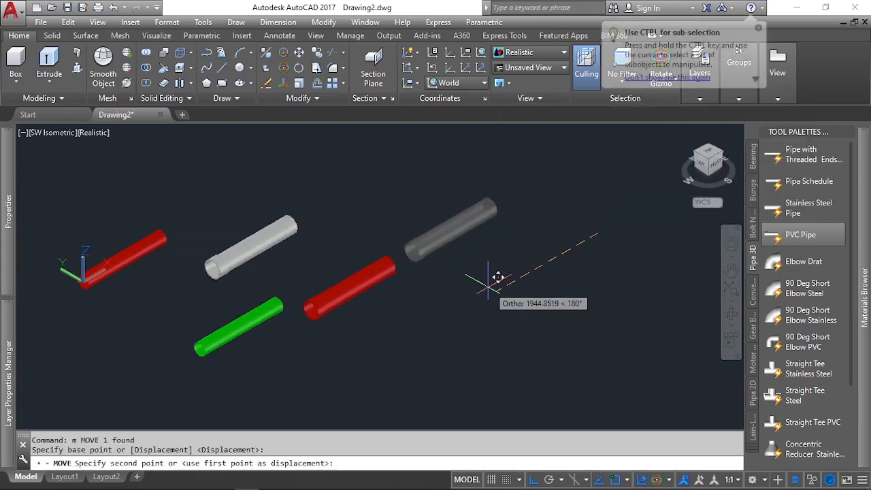
pyautogui.click(498, 277)
pyautogui.scroll(4, 301, 292)
pyautogui.scroll(-3, 358, 288)
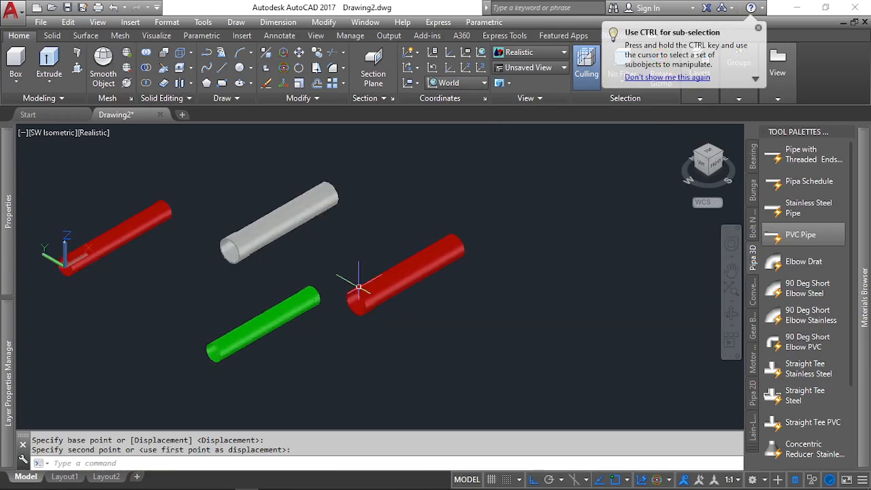
pyautogui.scroll(2, 476, 266)
pyautogui.scroll(-2, 509, 253)
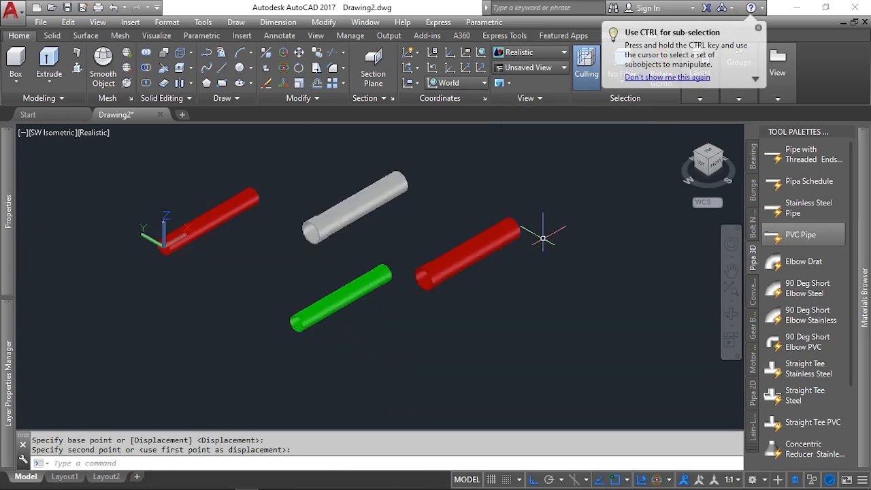
pyautogui.scroll(2, 382, 272)
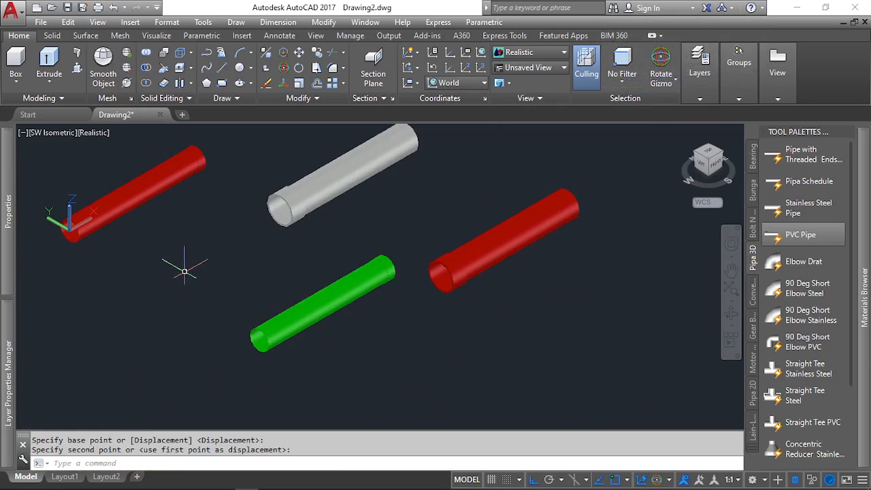
pyautogui.scroll(-2, 273, 244)
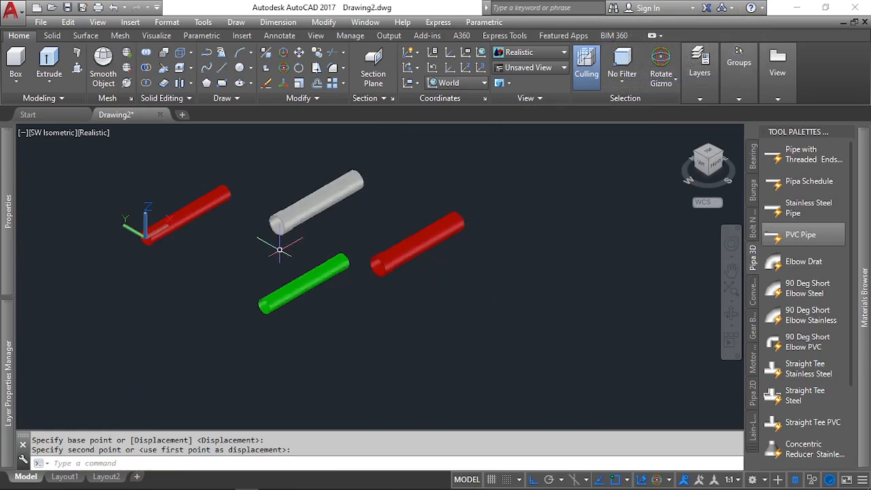
# Open Layout1, center the four pipes inside its viewport and return to paper space.
pyautogui.click(65, 477)
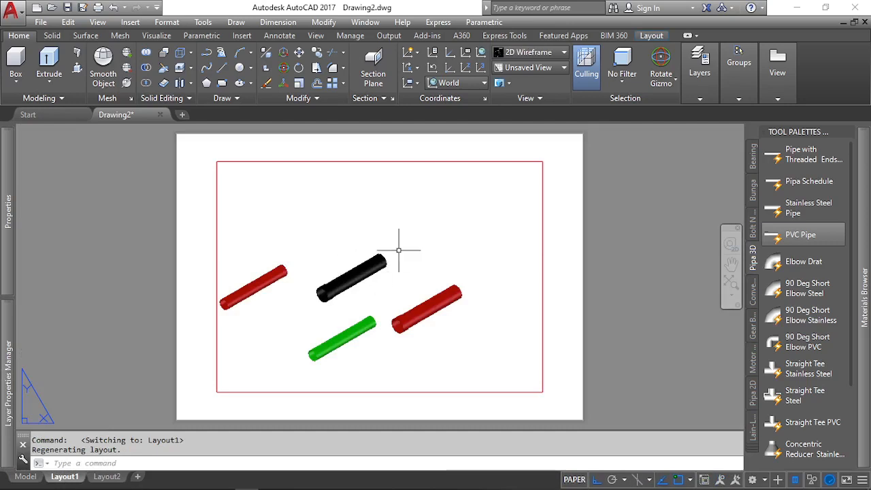
pyautogui.doubleClick(410, 228)
pyautogui.moveTo(379, 231); pyautogui.dragTo(431, 205, button='middle')
pyautogui.doubleClick(628, 222)
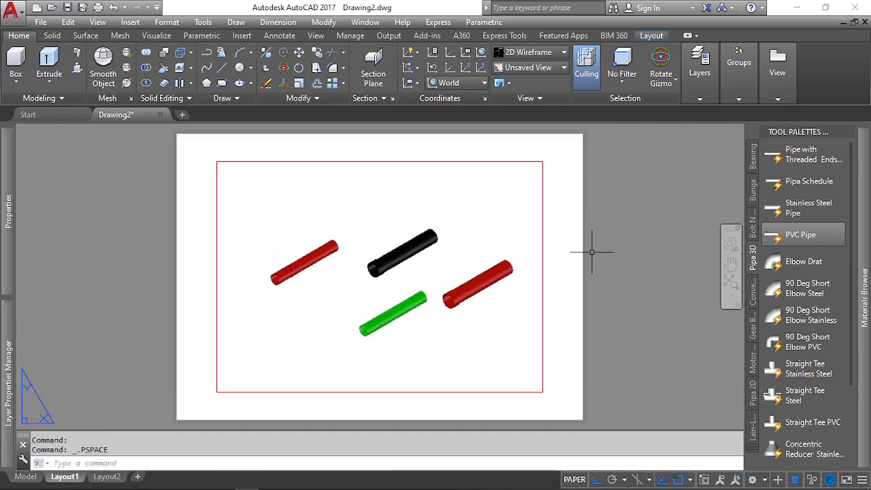
# Freeze layers Pipe Line 2, Pipa PVC, Layer1, Defpoints and 0 in the Layout1 viewport, then return to paper space.
pyautogui.doubleClick(469, 169)
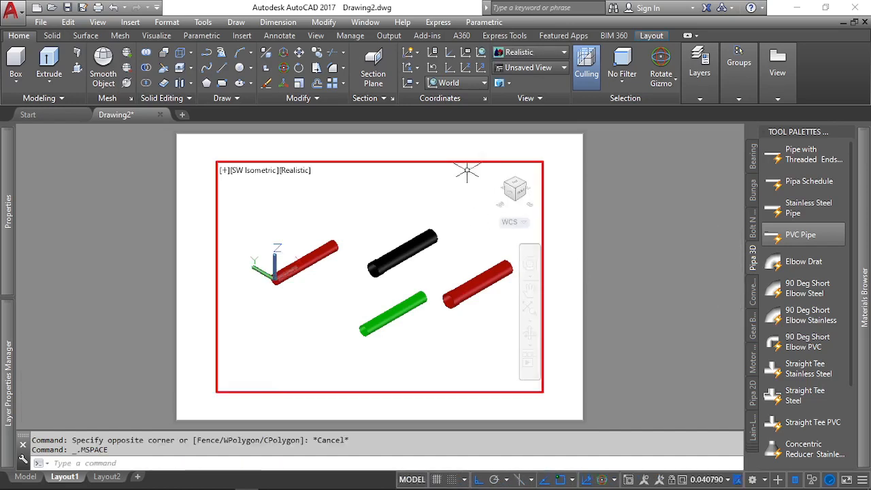
pyautogui.moveTo(7, 381)
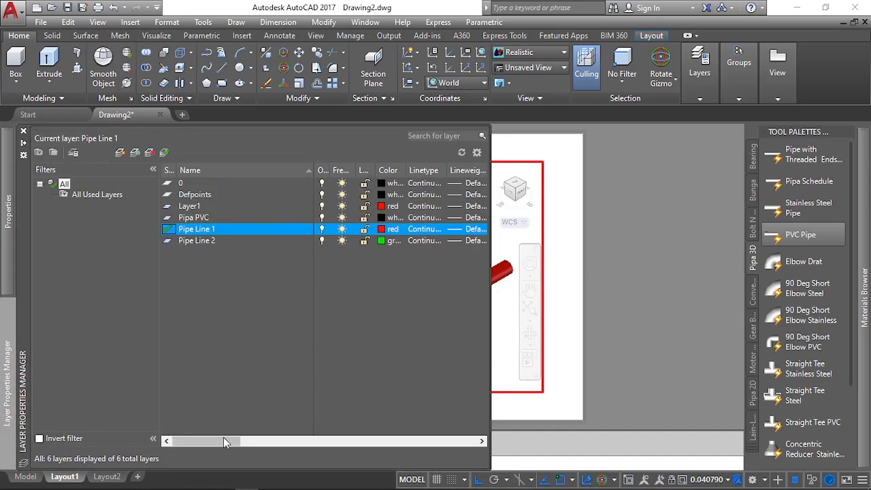
pyautogui.moveTo(224, 438); pyautogui.dragTo(360, 427)
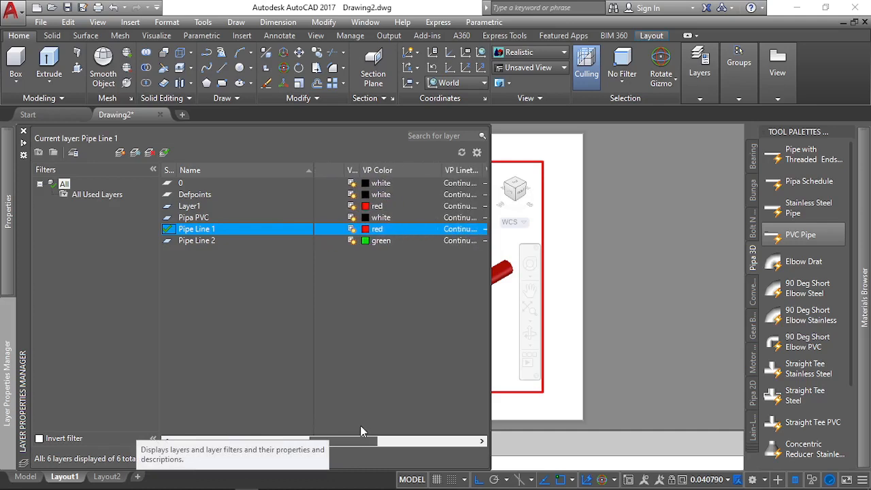
pyautogui.click(356, 244)
pyautogui.click(352, 217)
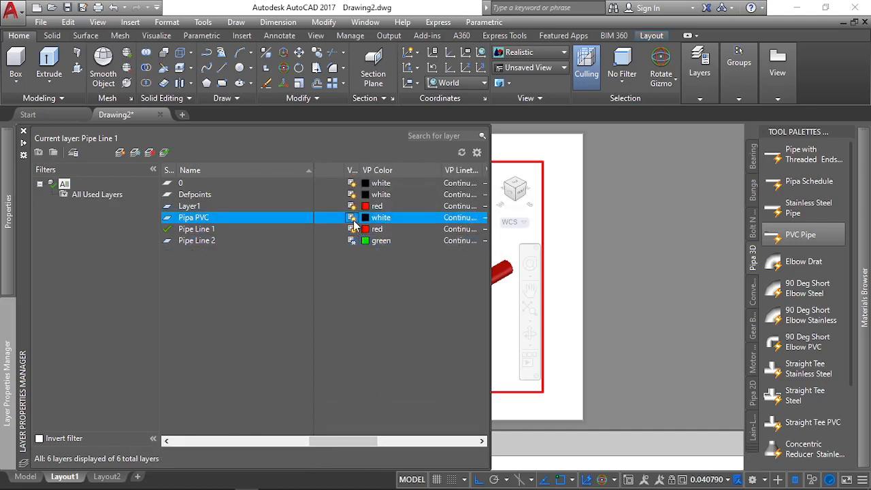
pyautogui.click(352, 206)
pyautogui.click(352, 195)
pyautogui.click(352, 183)
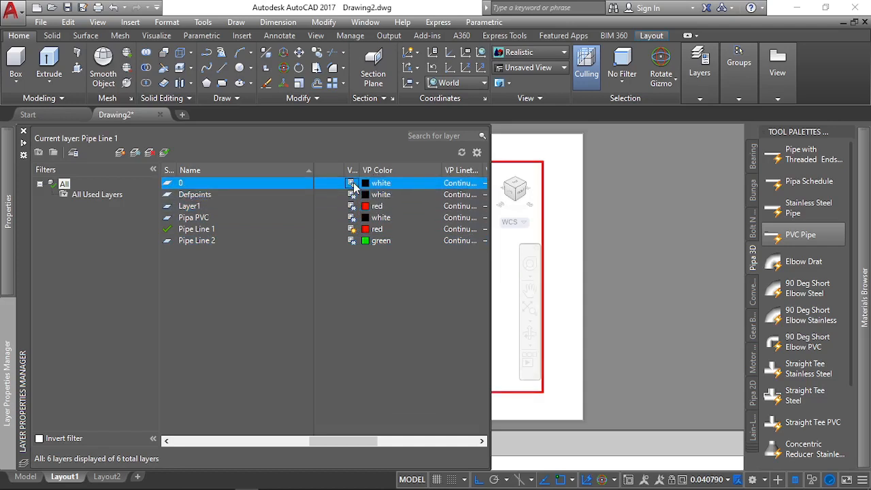
pyautogui.doubleClick(598, 212)
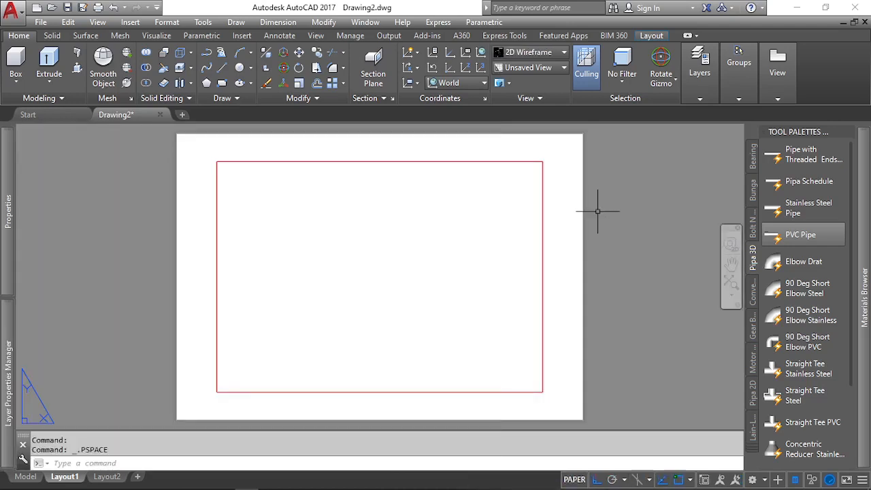
# Zoom out in the Layout1 viewport to look for the pipes and check the general on and freeze states of the layers.
pyautogui.doubleClick(365, 252)
pyautogui.click(368, 251)
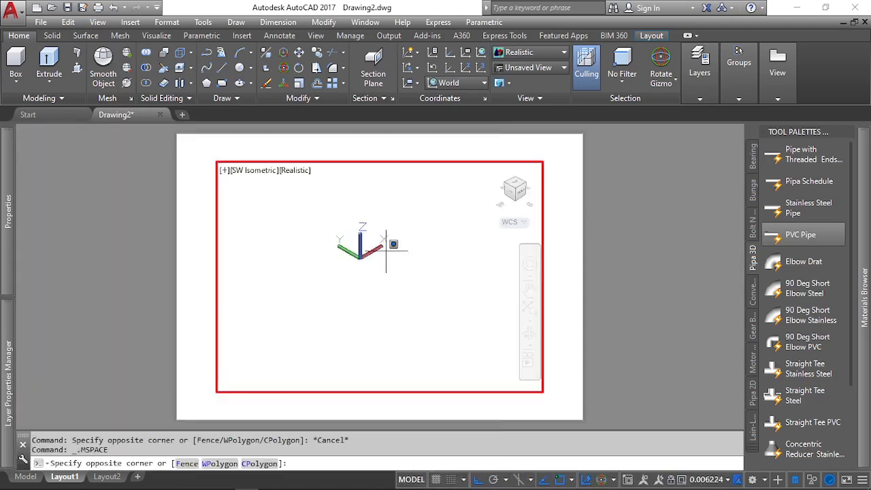
pyautogui.click(334, 246)
pyautogui.doubleClick(626, 260)
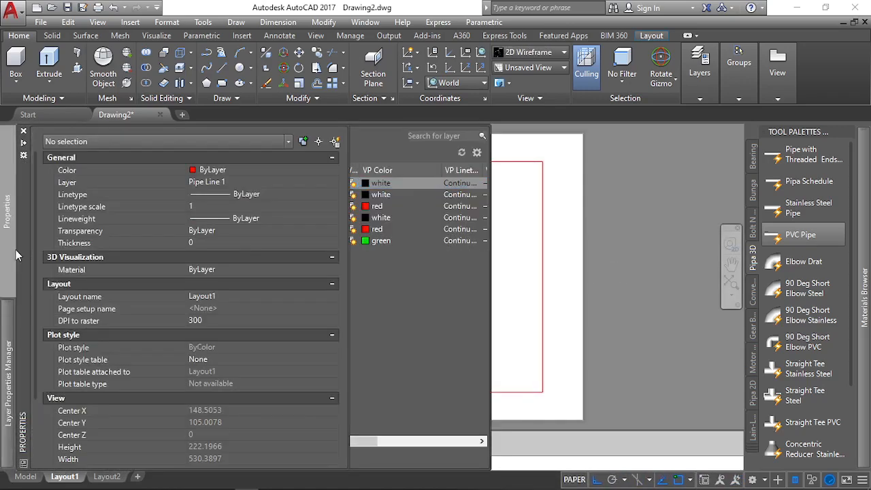
pyautogui.moveTo(3, 373)
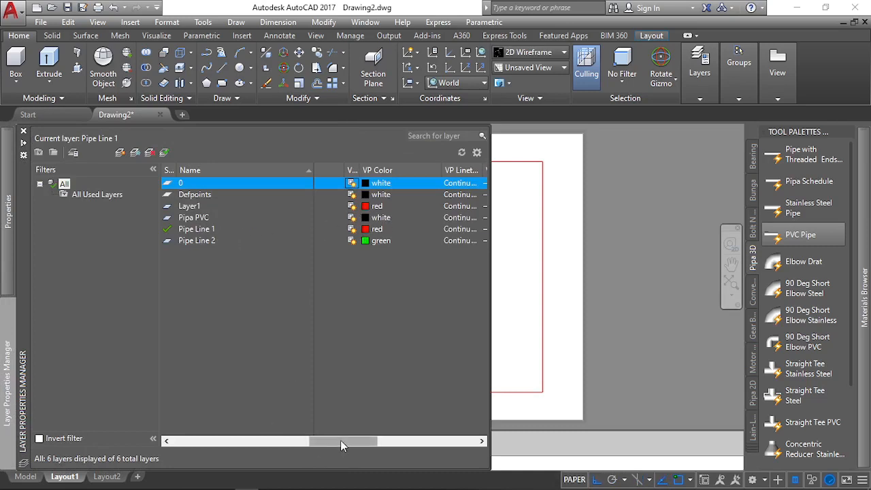
pyautogui.moveTo(340, 439); pyautogui.dragTo(106, 448)
pyautogui.moveTo(327, 442); pyautogui.dragTo(177, 441)
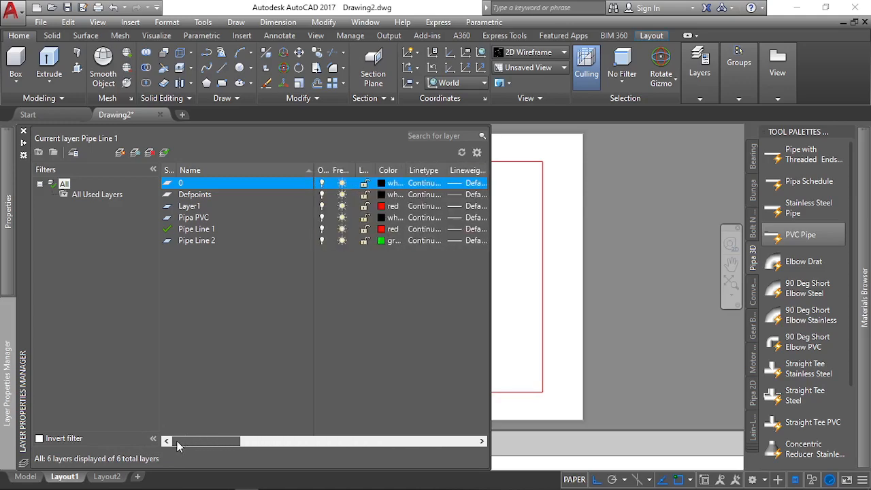
# Thaw layer Pipa PVC in the Layout1 viewport and return to paper space.
pyautogui.click(575, 331)
pyautogui.doubleClick(499, 331)
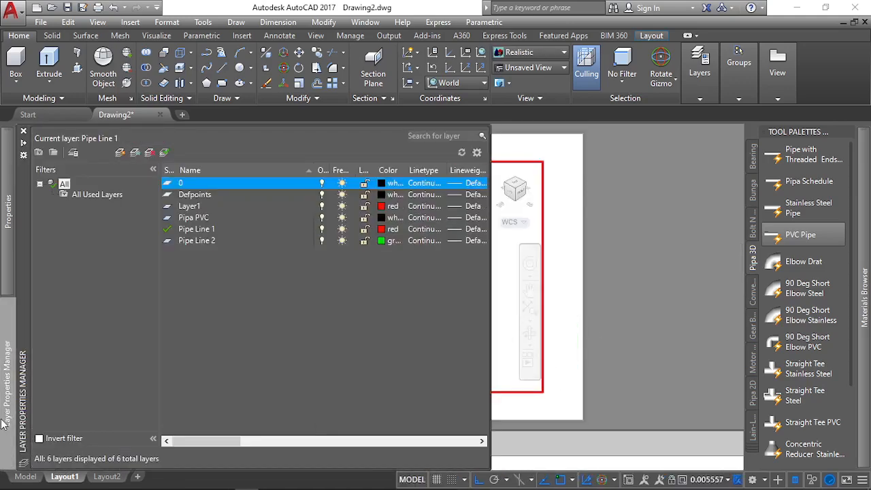
pyautogui.moveTo(1, 232)
pyautogui.moveTo(2, 441)
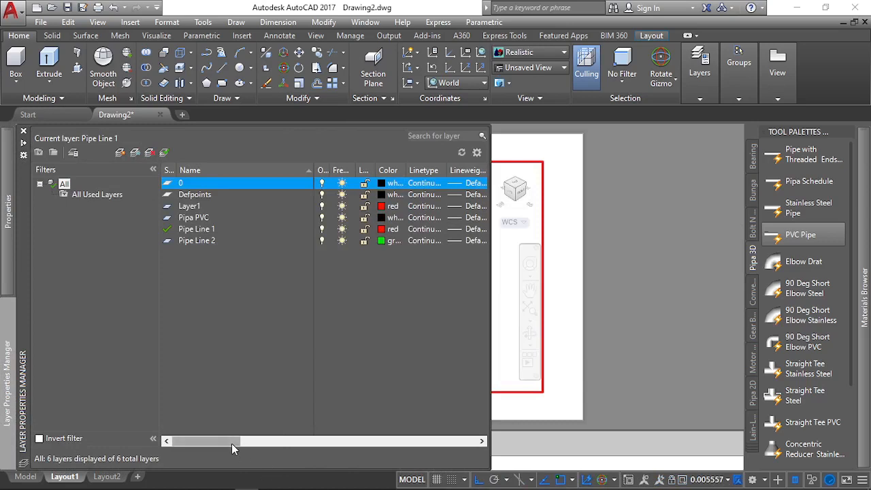
pyautogui.moveTo(231, 443); pyautogui.dragTo(363, 447)
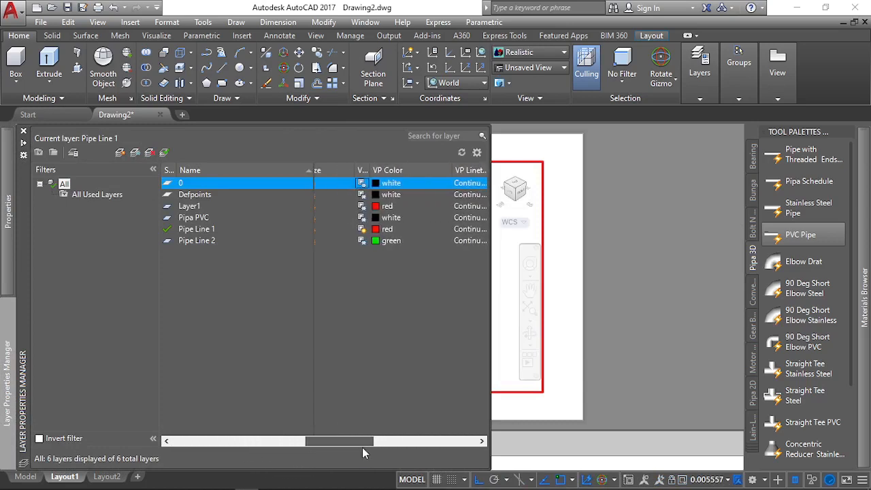
pyautogui.click(365, 217)
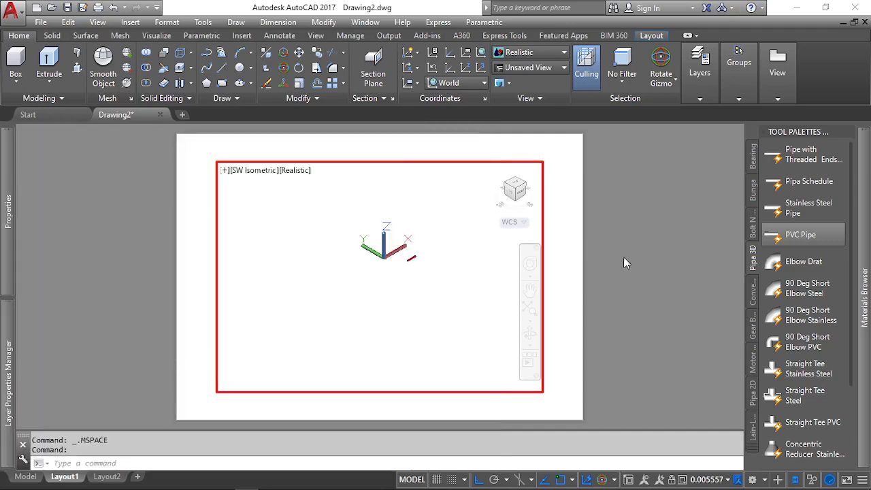
pyautogui.doubleClick(624, 259)
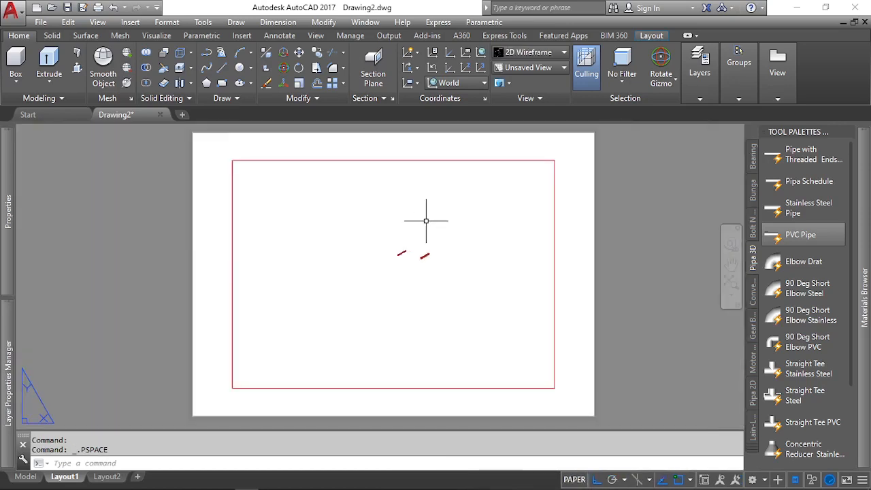
# Enlarge and reposition the two red pipes inside the Layout1 viewport, then return to paper space.
pyautogui.scroll(2, 412, 308)
pyautogui.scroll(-1, 449, 196)
pyautogui.doubleClick(454, 188)
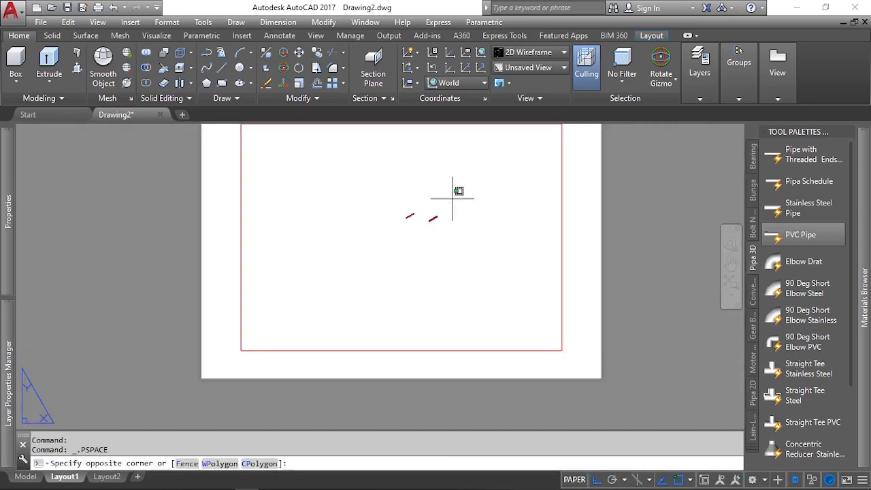
pyautogui.scroll(3, 408, 214)
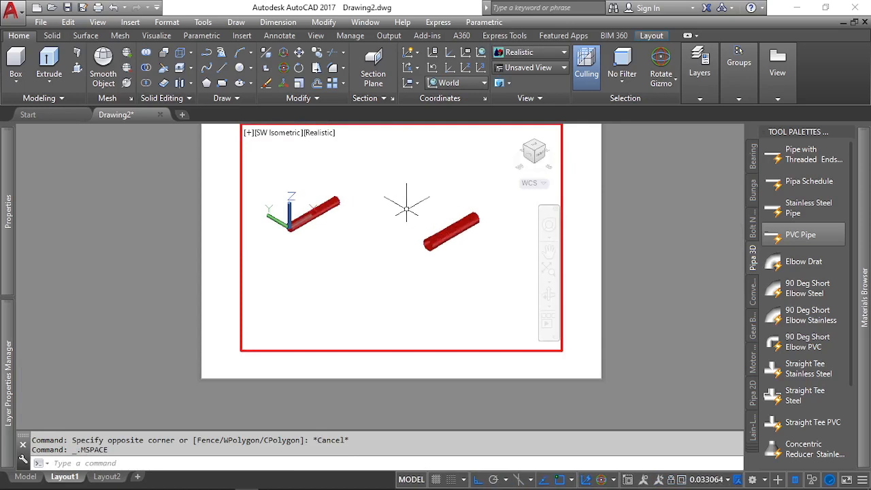
pyautogui.moveTo(386, 209); pyautogui.dragTo(386, 209, button='middle')
pyautogui.doubleClick(593, 210)
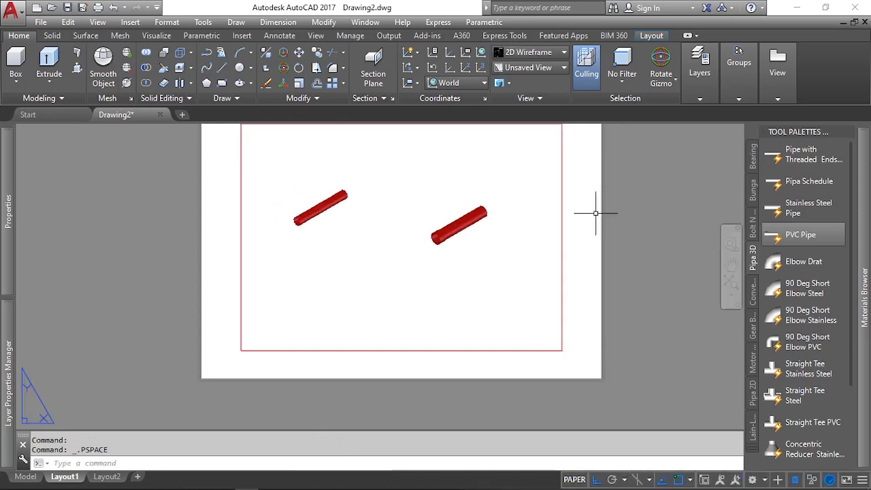
pyautogui.scroll(-2, 341, 399)
pyautogui.scroll(2, 321, 344)
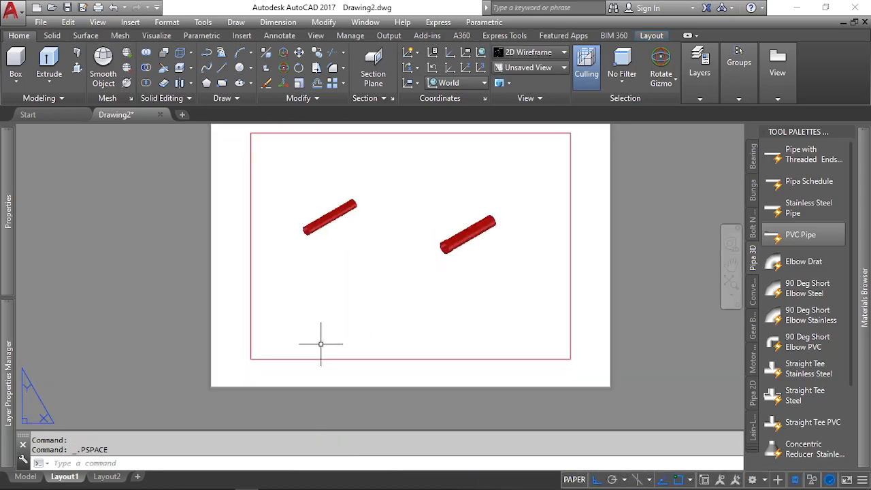
# Freeze layer Pipe Line 1 and thaw layer Pipe Line 2 in the Layout1 viewport, then return to paper space.
pyautogui.doubleClick(386, 268)
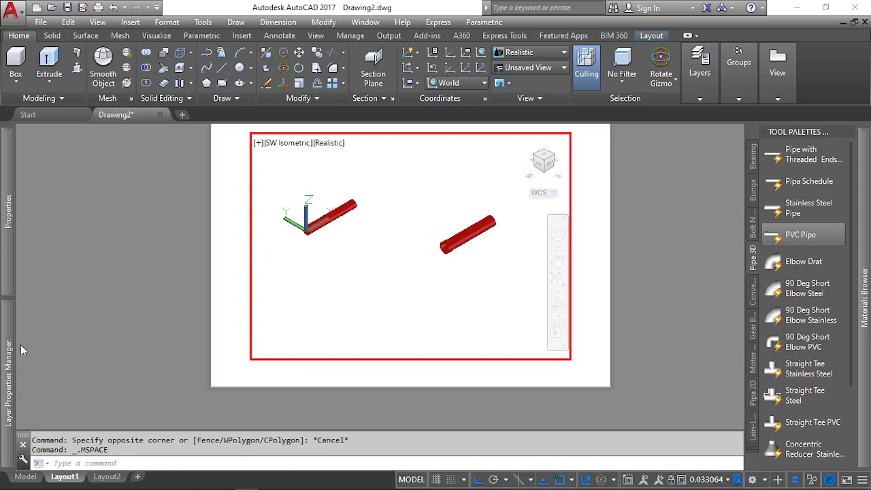
pyautogui.moveTo(14, 349)
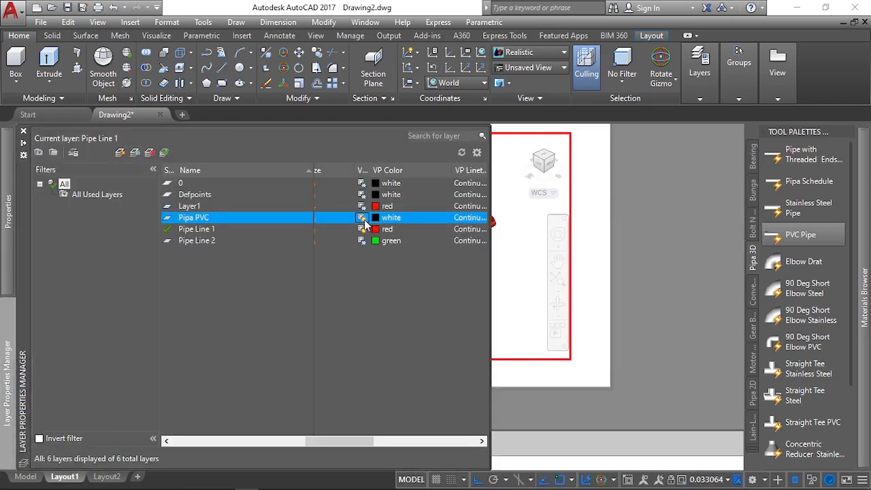
pyautogui.click(361, 232)
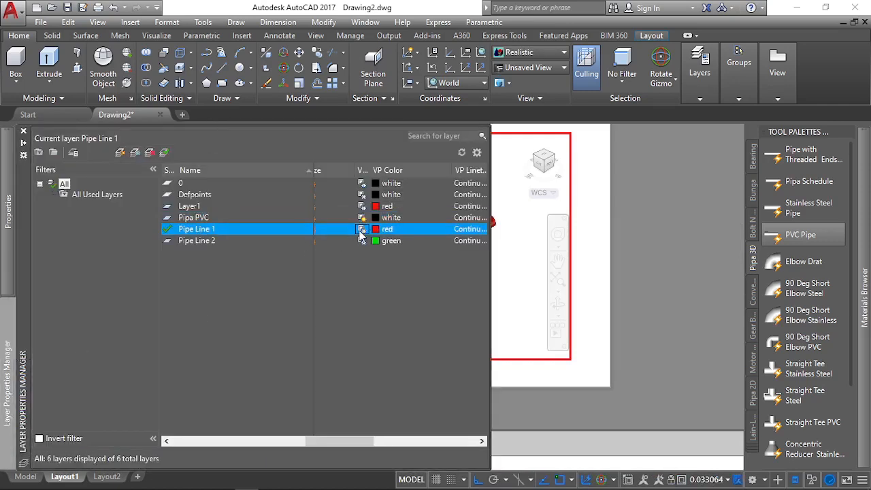
pyautogui.click(362, 241)
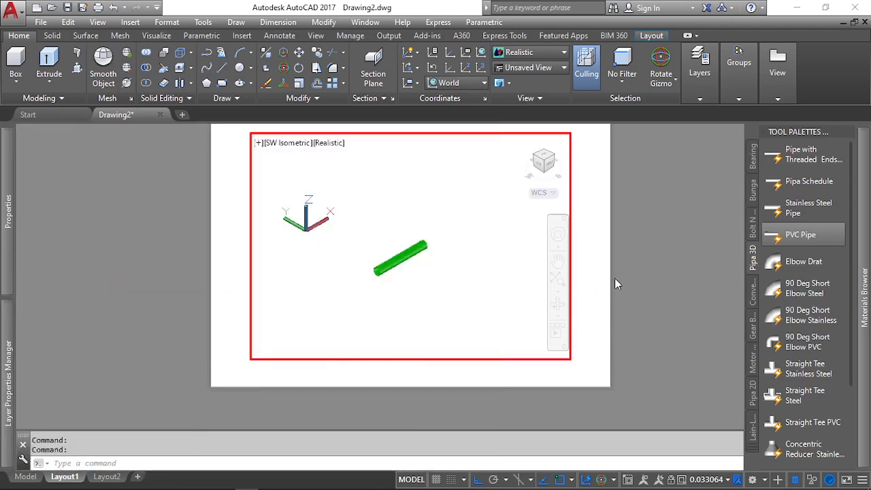
pyautogui.doubleClick(615, 277)
pyautogui.scroll(5, 369, 238)
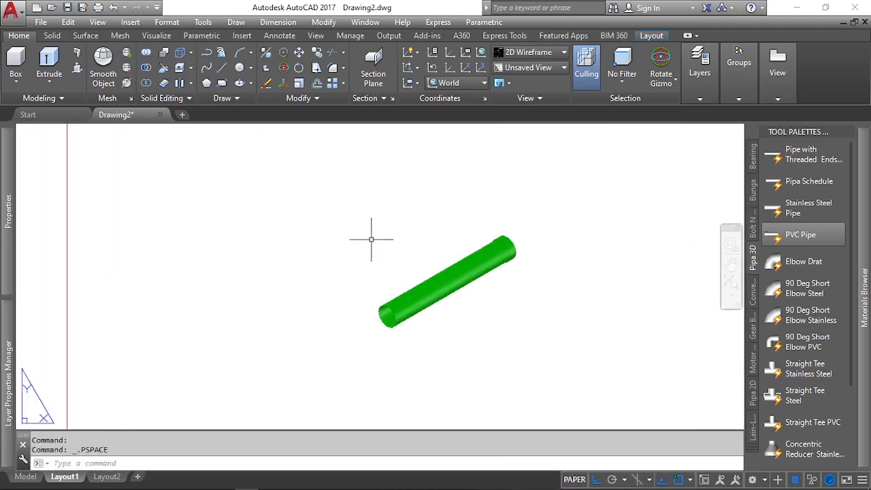
# Compare the pipes in model space with those shown in the Layout1 viewport.
pyautogui.click(25, 477)
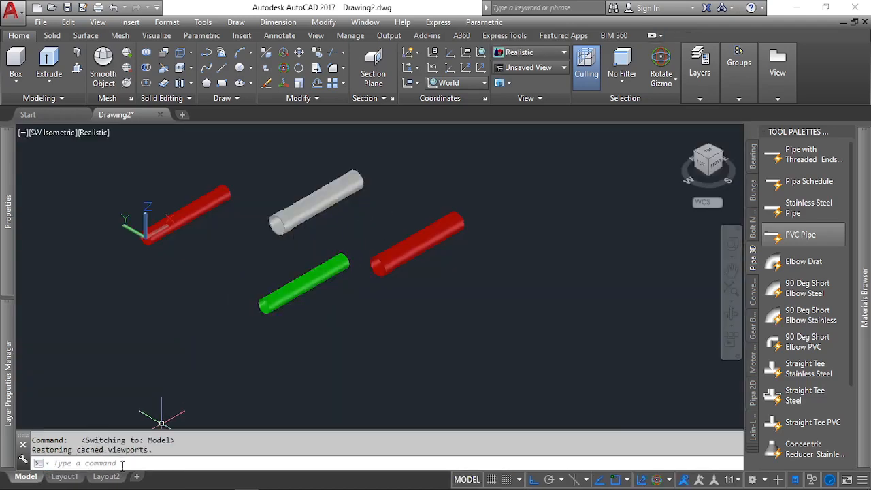
pyautogui.click(65, 477)
pyautogui.scroll(-3, 354, 290)
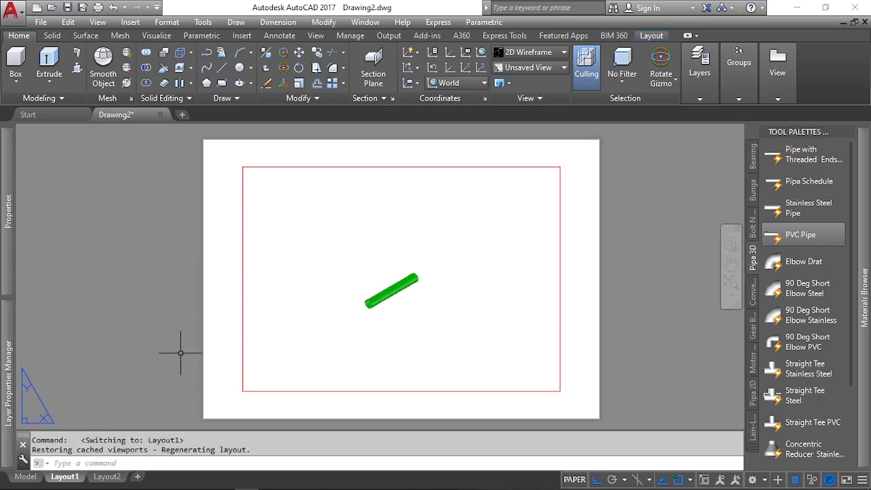
# Return to model space and set the view of the four pipes to Top.
pyautogui.click(25, 476)
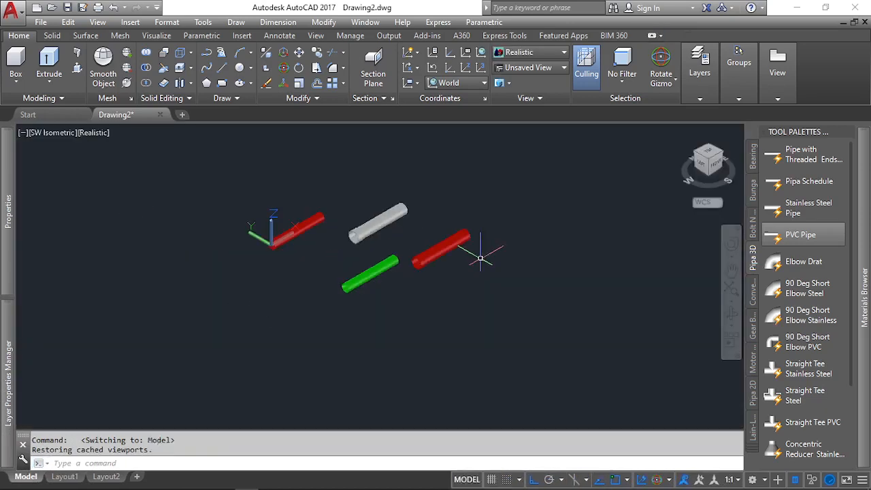
pyautogui.click(46, 133)
pyautogui.click(98, 165)
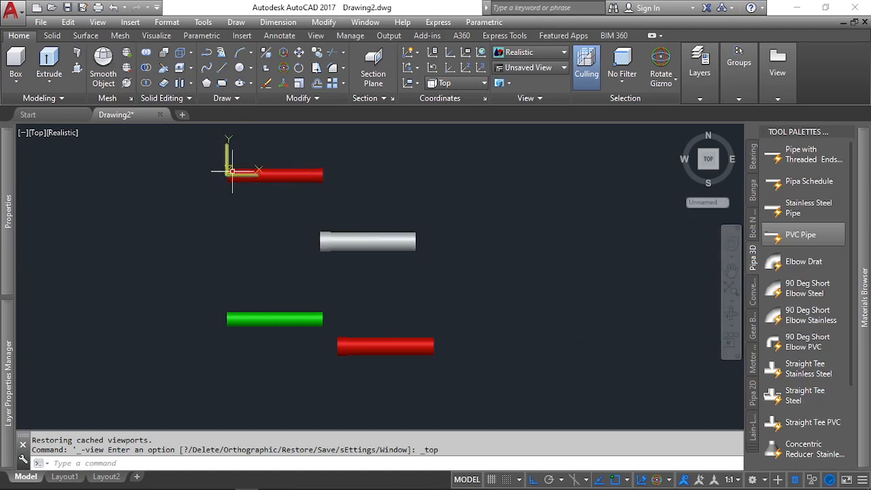
pyautogui.click(285, 175)
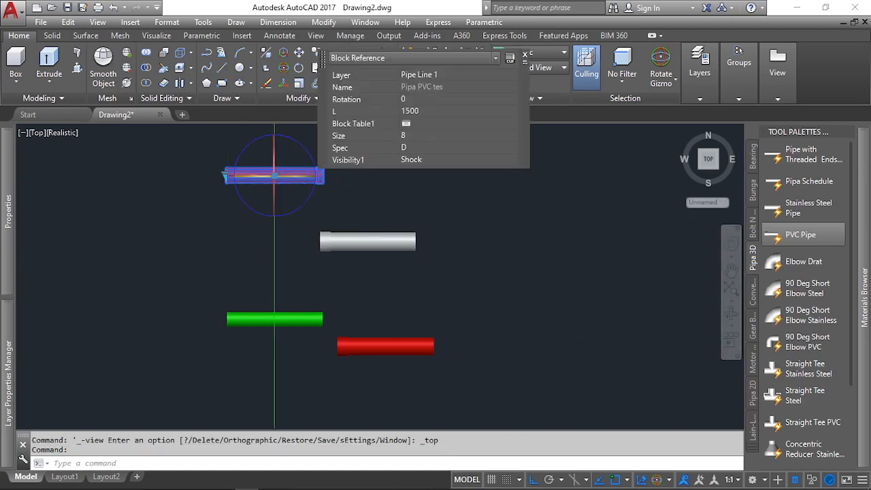
pyautogui.click(285, 176)
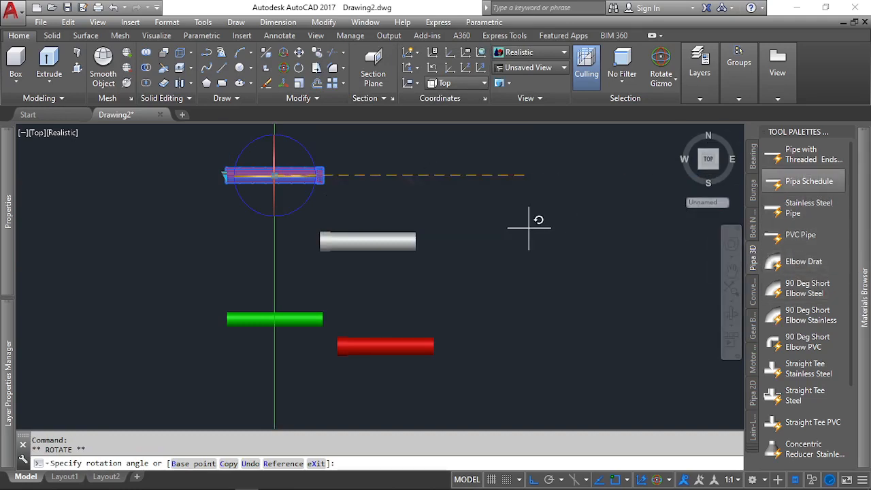
pyautogui.press('Escape')
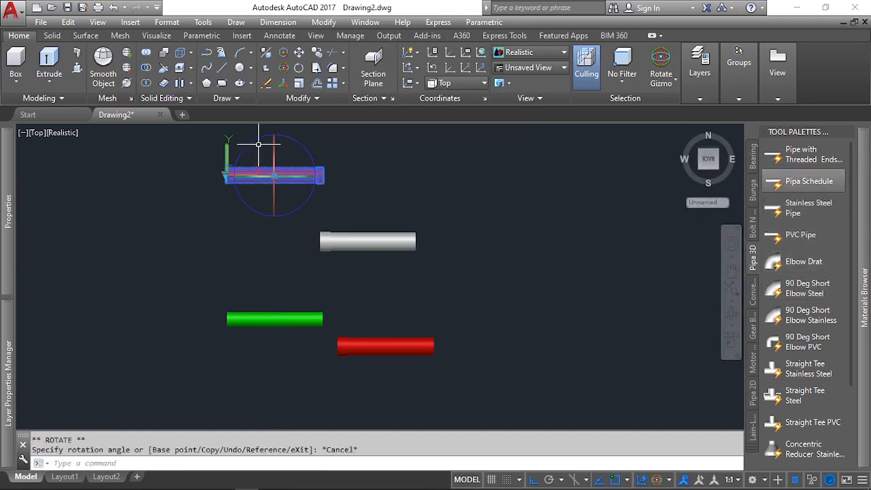
# Start a new drawing and insert the ready-made PVC Pipe block at a free point in model space.
pyautogui.click(182, 115)
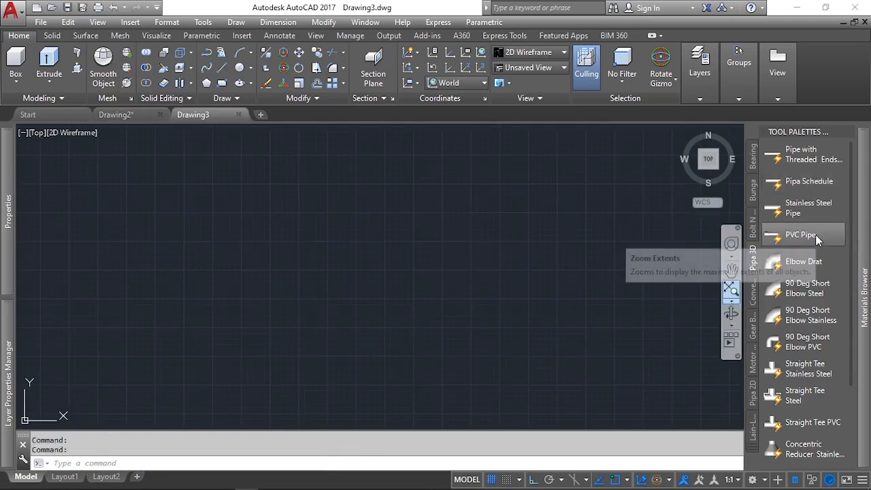
pyautogui.click(814, 235)
pyautogui.click(318, 250)
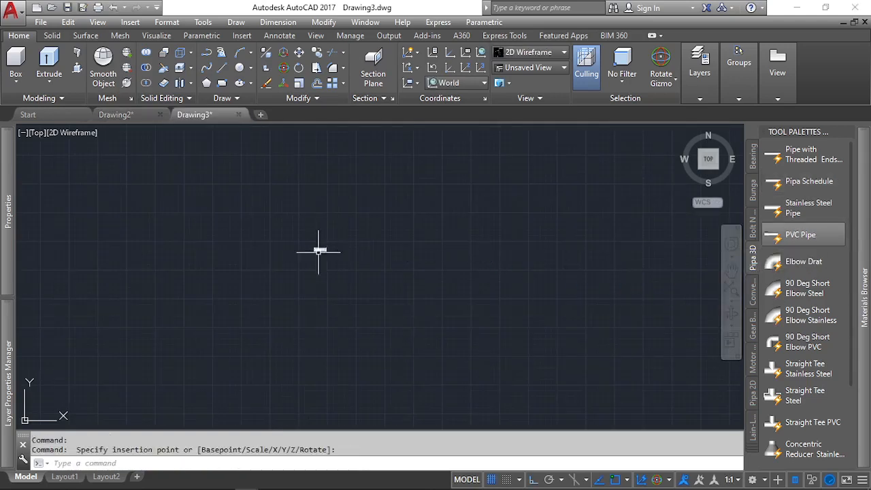
# Set the inserted PVC Pipe block to size 2, spec AW and the No Shock state.
pyautogui.click(374, 286)
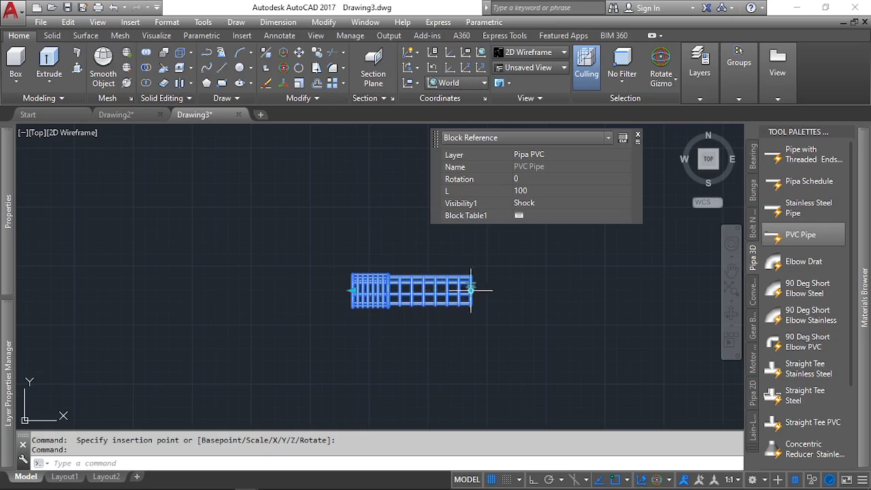
pyautogui.scroll(5, 471, 290)
pyautogui.click(457, 263)
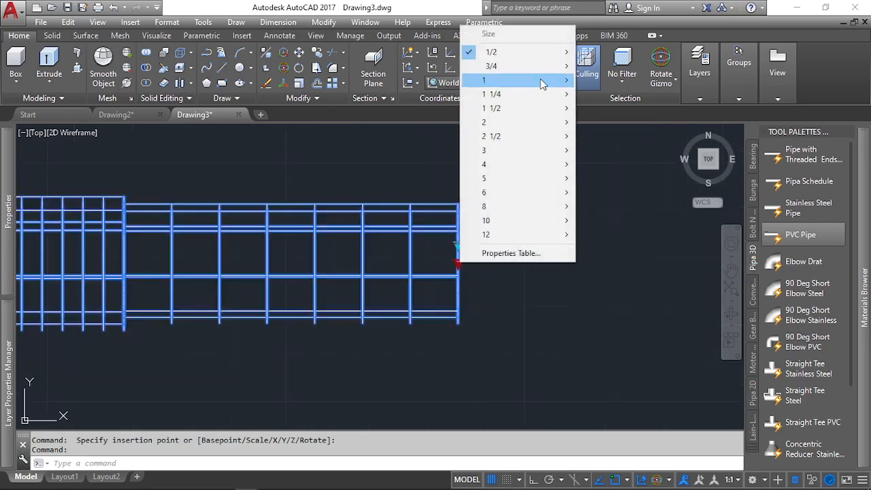
pyautogui.moveTo(542, 91)
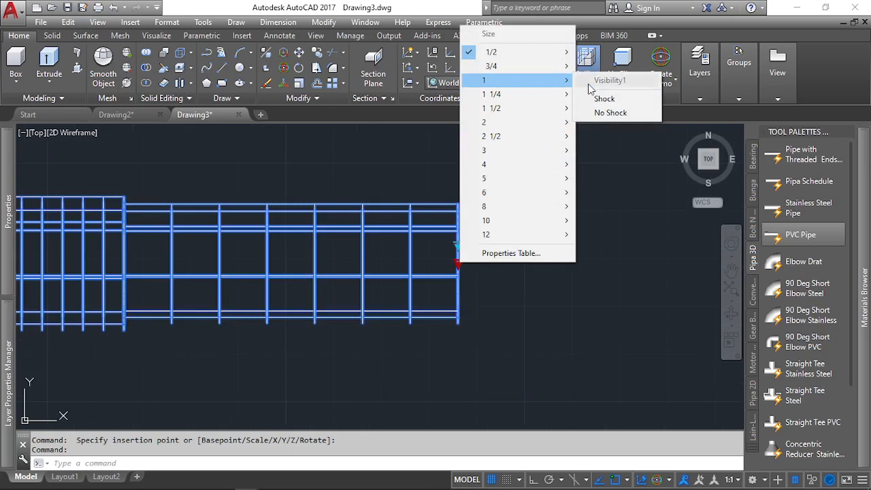
pyautogui.moveTo(523, 130)
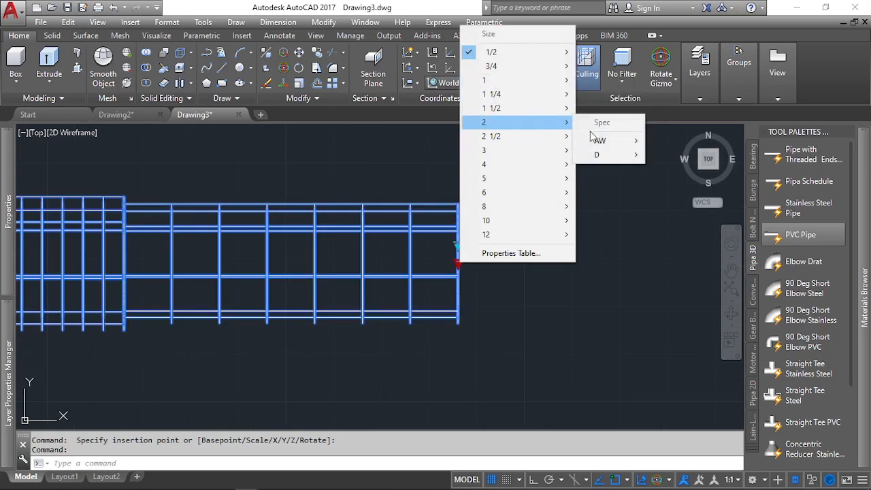
pyautogui.moveTo(599, 140)
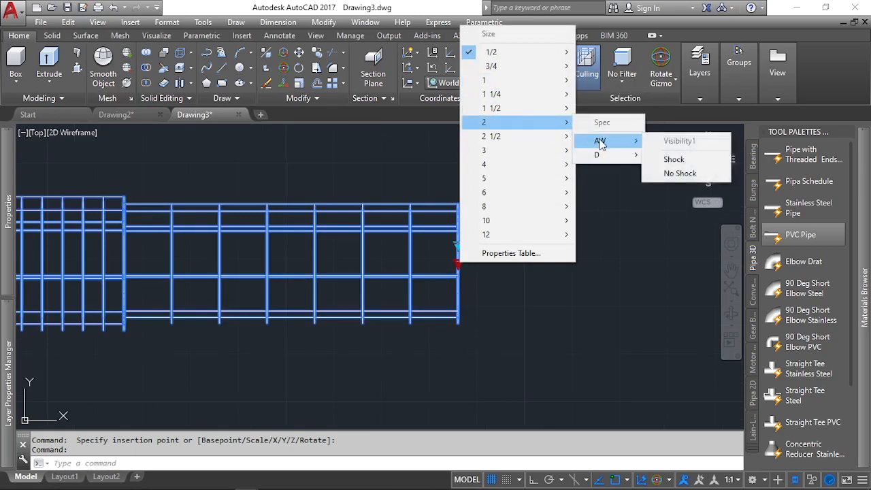
pyautogui.click(687, 174)
pyautogui.scroll(-6, 424, 233)
pyautogui.scroll(2, 418, 255)
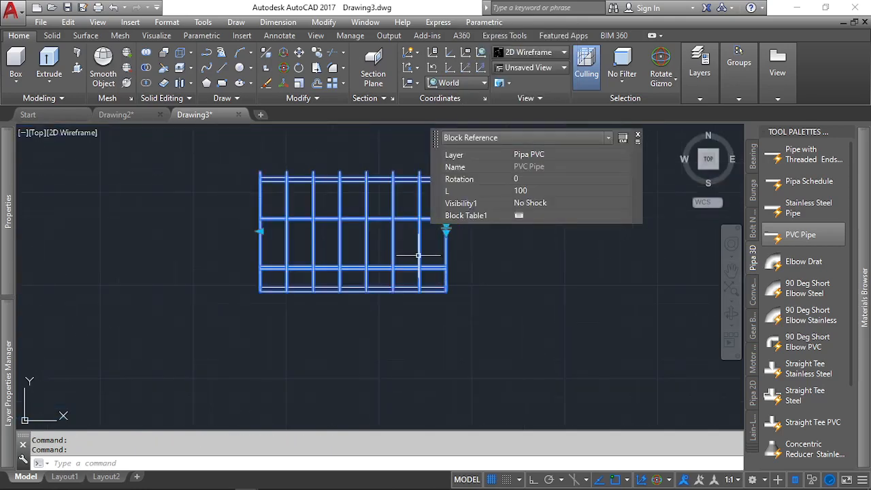
pyautogui.scroll(2, 239, 266)
pyautogui.scroll(-4, 241, 334)
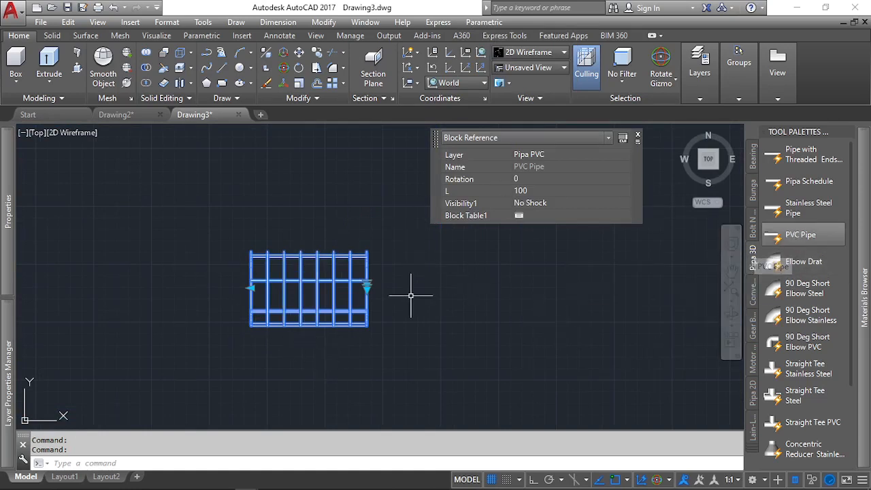
# Return to Drawing2 and move the white pipe away from the others, to the free area above the lower red pipe's far end.
pyautogui.click(121, 116)
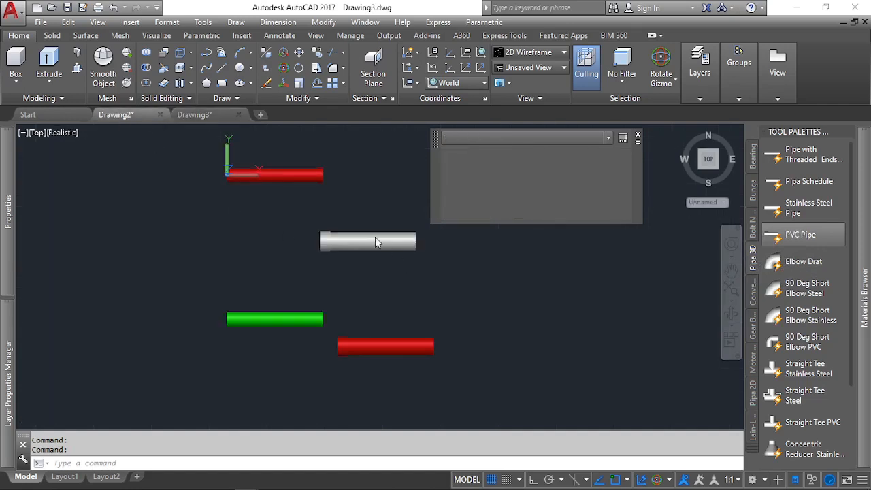
pyautogui.click(336, 240)
pyautogui.moveTo(336, 241); pyautogui.dragTo(484, 280)
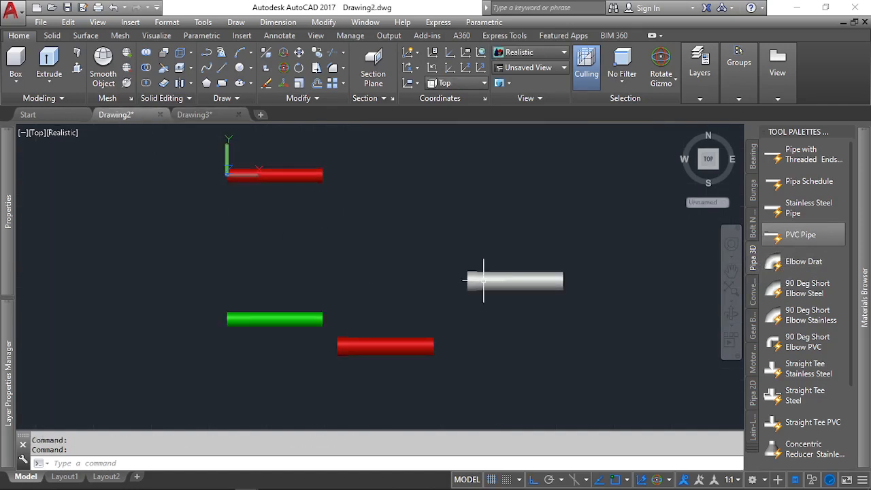